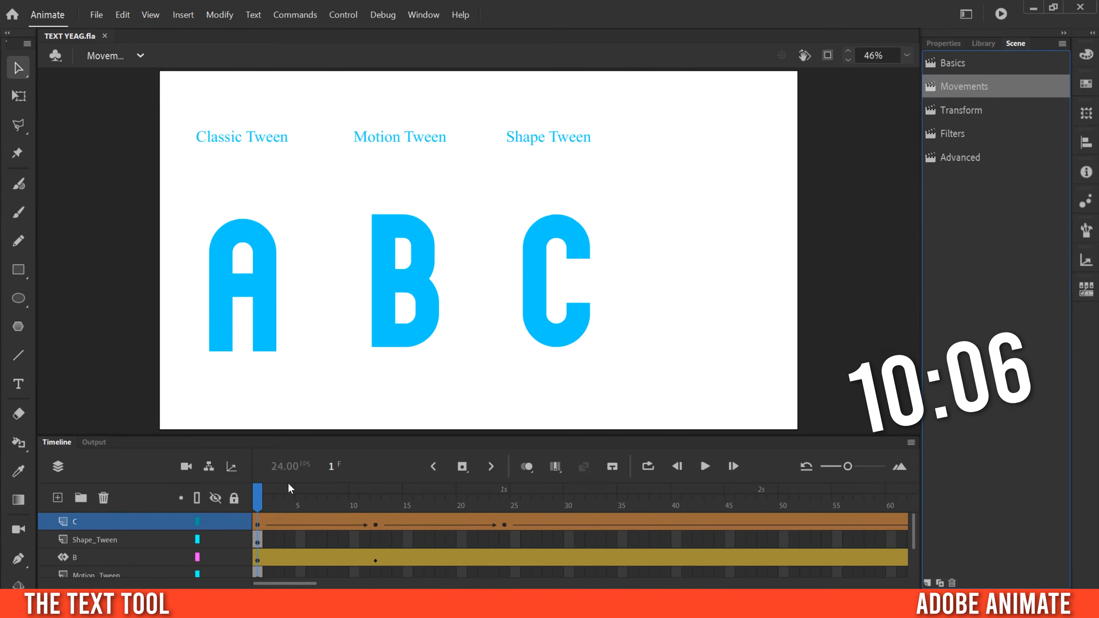
# Play back the letter animations in the Movements scene and the Transform scene.
pyautogui.click(705, 466)
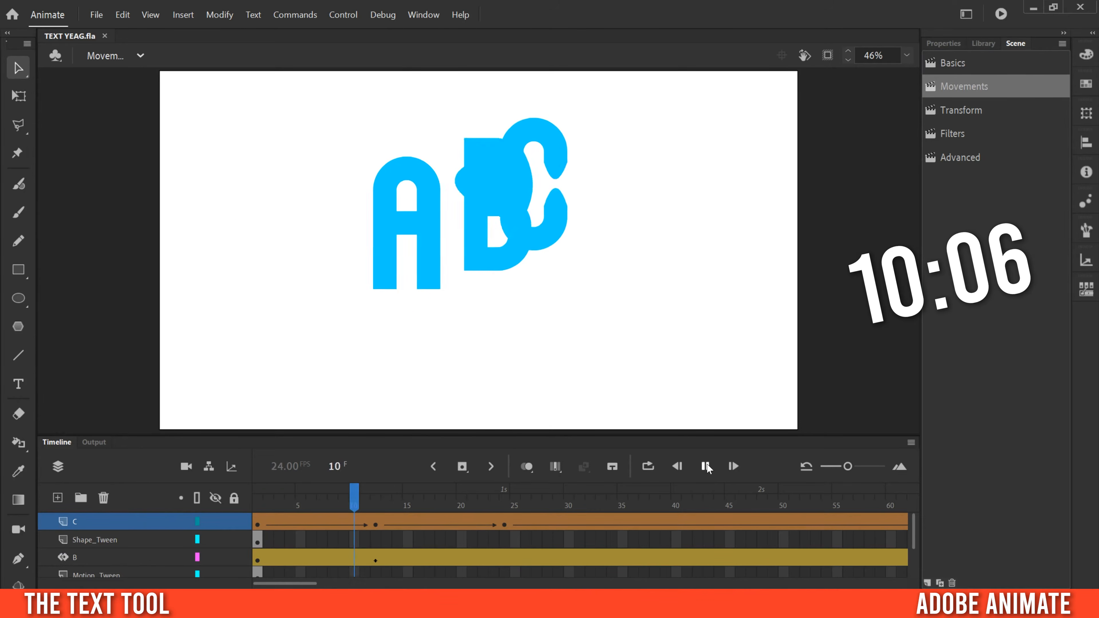
pyautogui.click(706, 467)
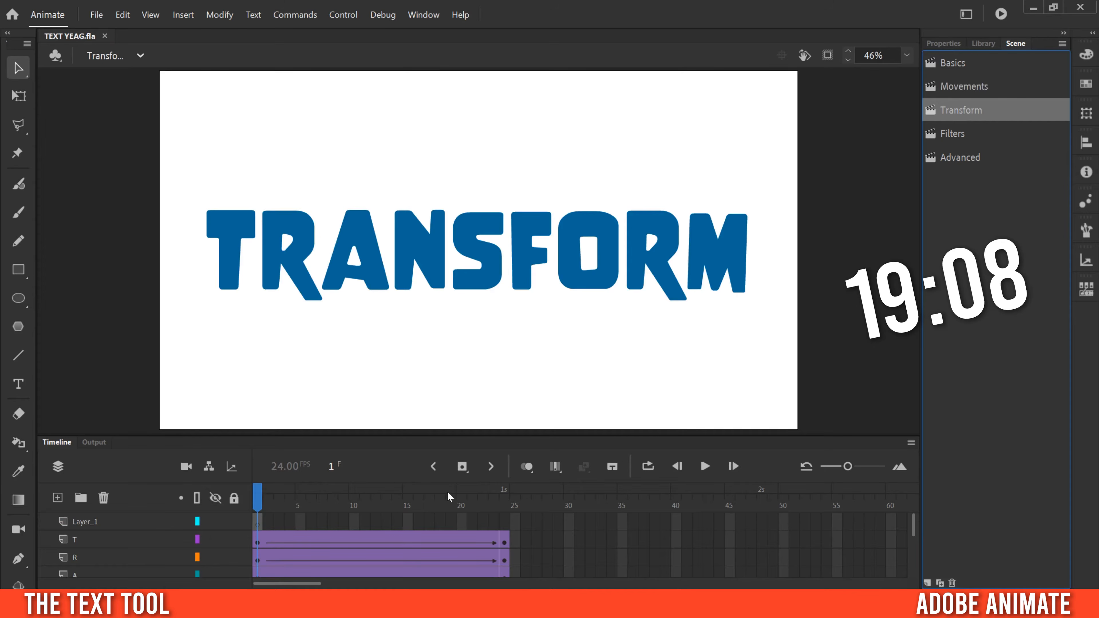
pyautogui.click(698, 467)
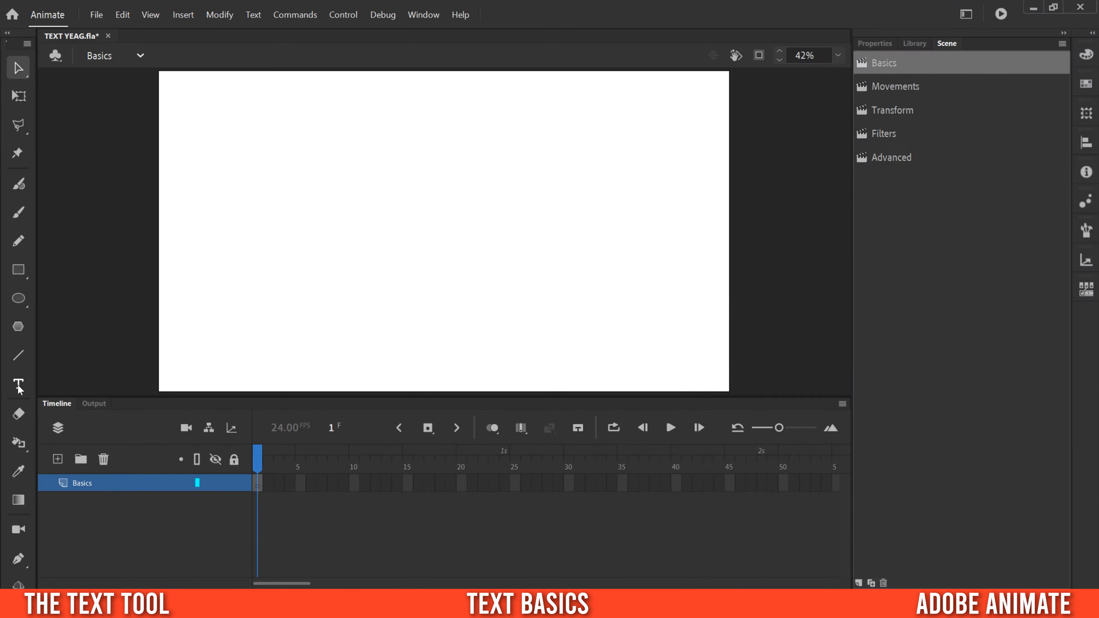
# Draw a wide fixed-width text box across the stage with the Text tool and enter "basics".
pyautogui.click(17, 386)
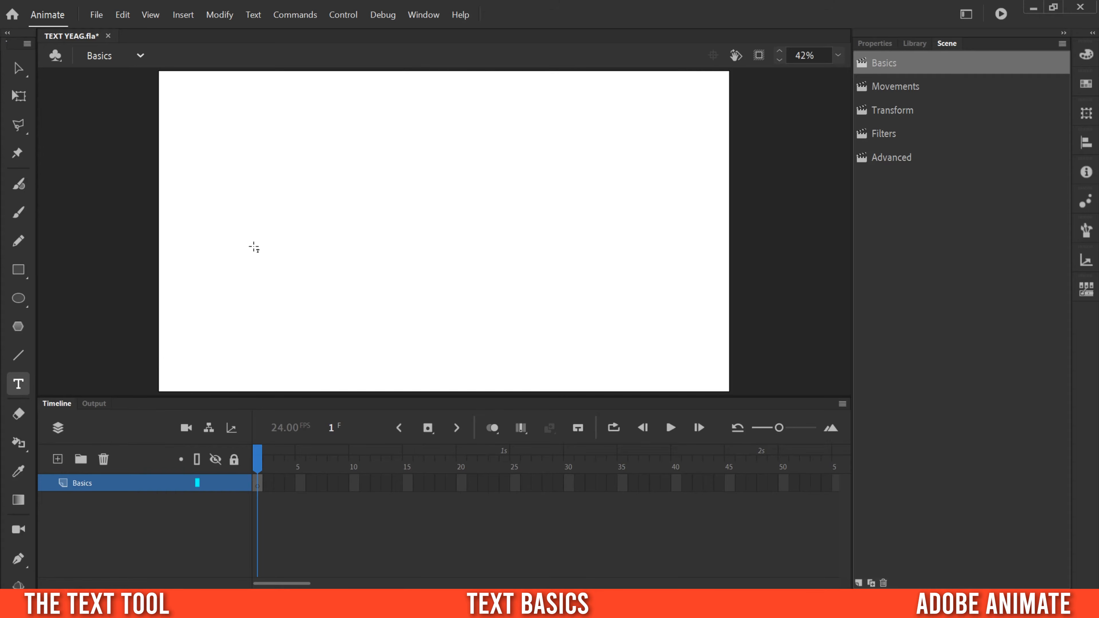
pyautogui.moveTo(251, 236); pyautogui.dragTo(630, 234)
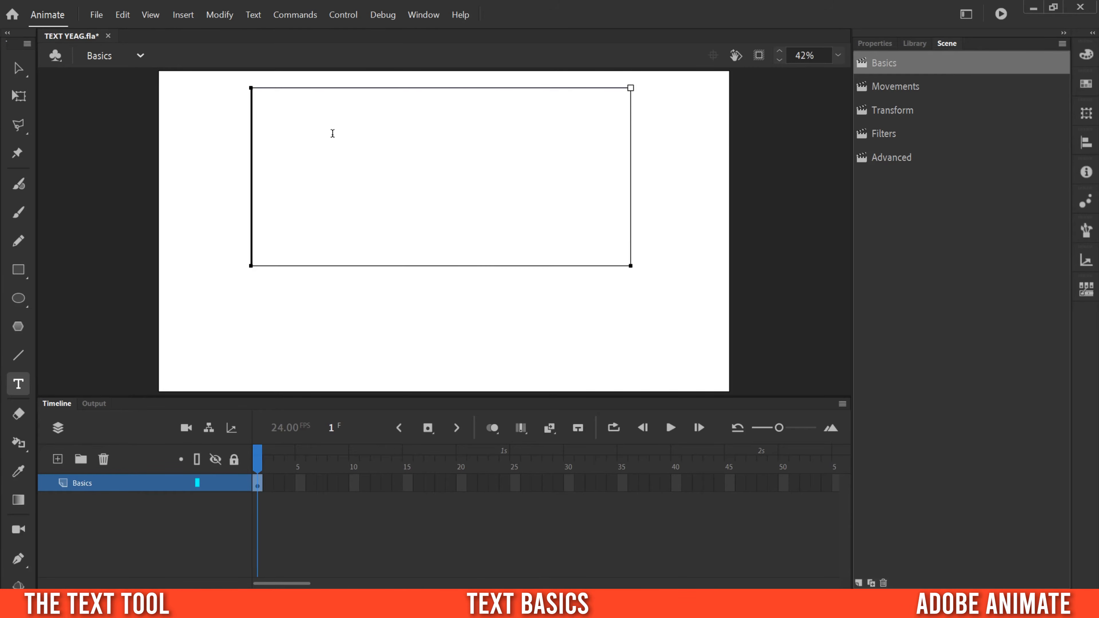
pyautogui.write('basics')
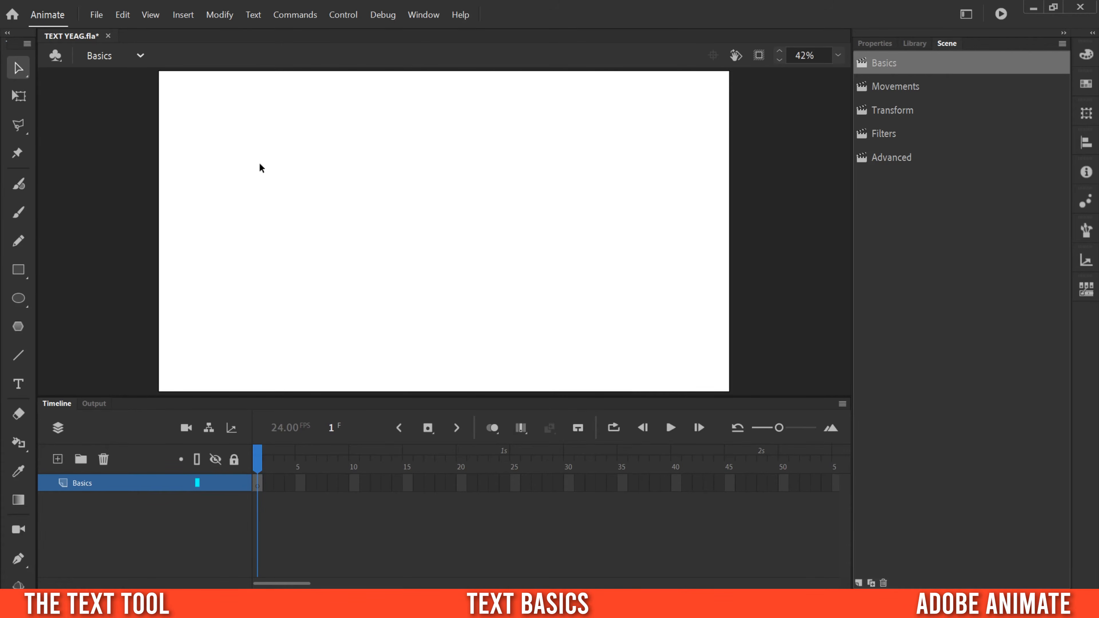
# Place an expanding text field on the upper part of the stage with the Text tool and enter "BASICS".
pyautogui.click(18, 383)
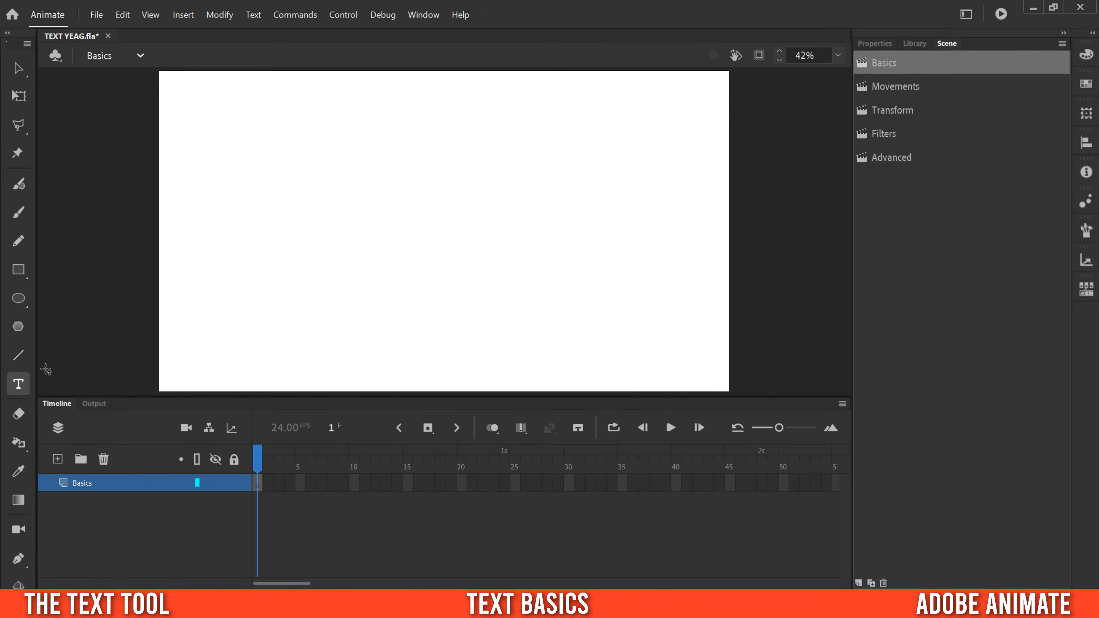
pyautogui.click(270, 229)
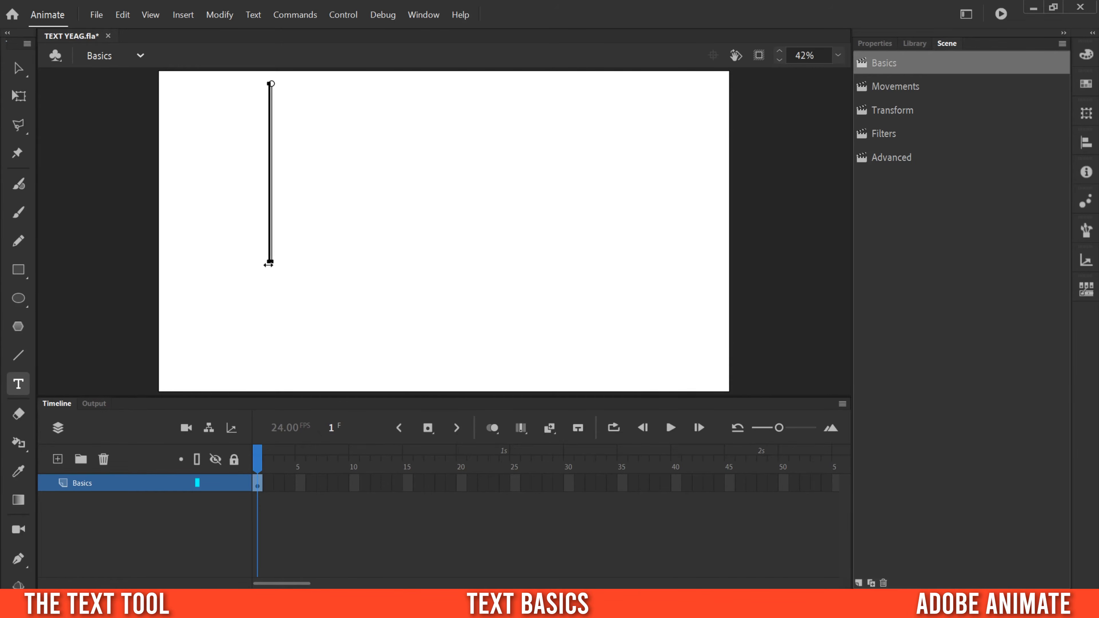
pyautogui.write('BASICS')
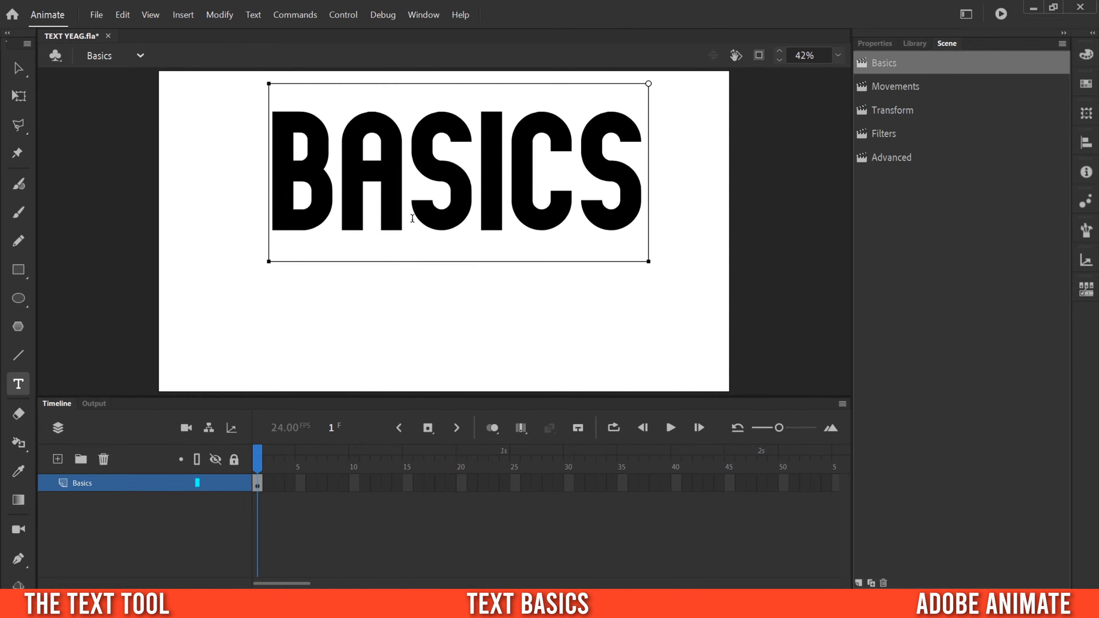
# Test adding "ggg" after BASICS and a second line with "G", deleting each addition again.
pyautogui.write('ggg')
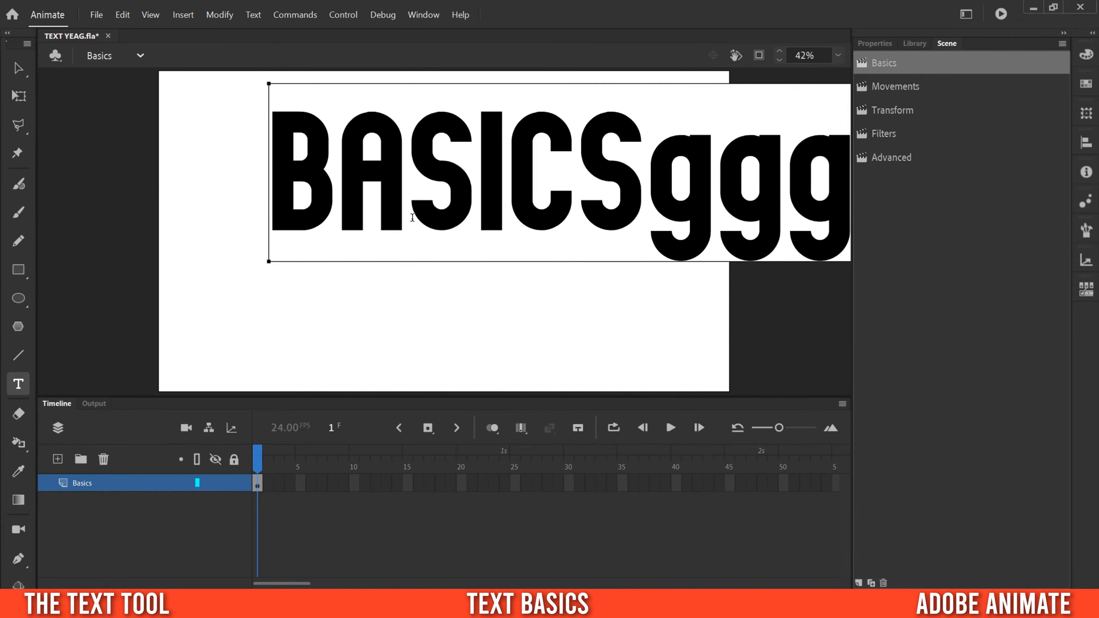
pyautogui.press('BackSpace')
pyautogui.press('BackSpace')
pyautogui.press('BackSpace')
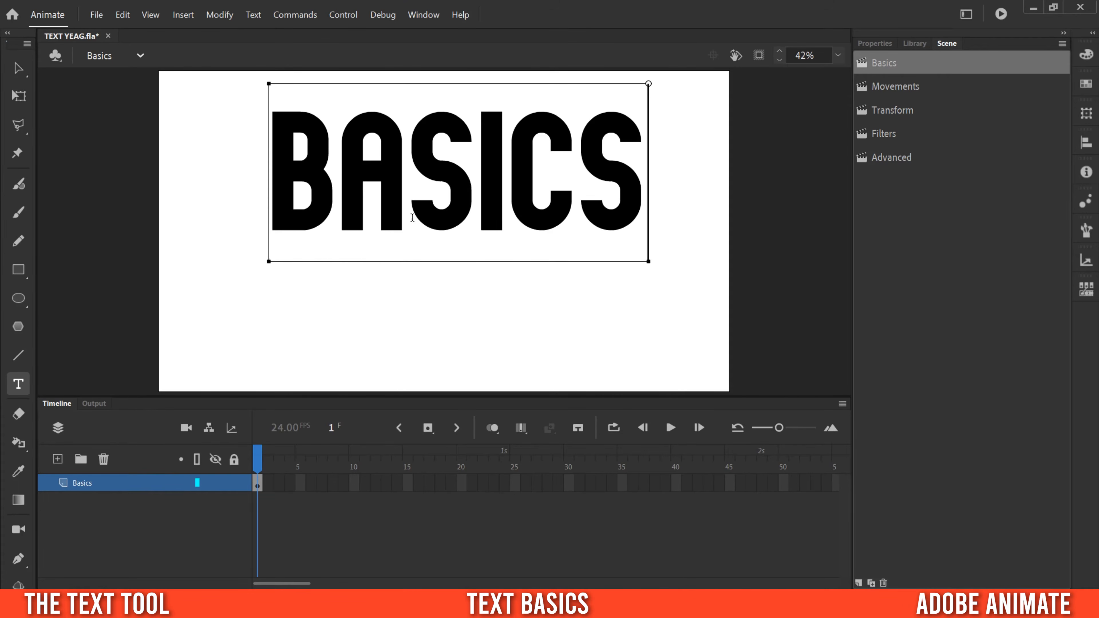
pyautogui.press('Return')
pyautogui.write('G')
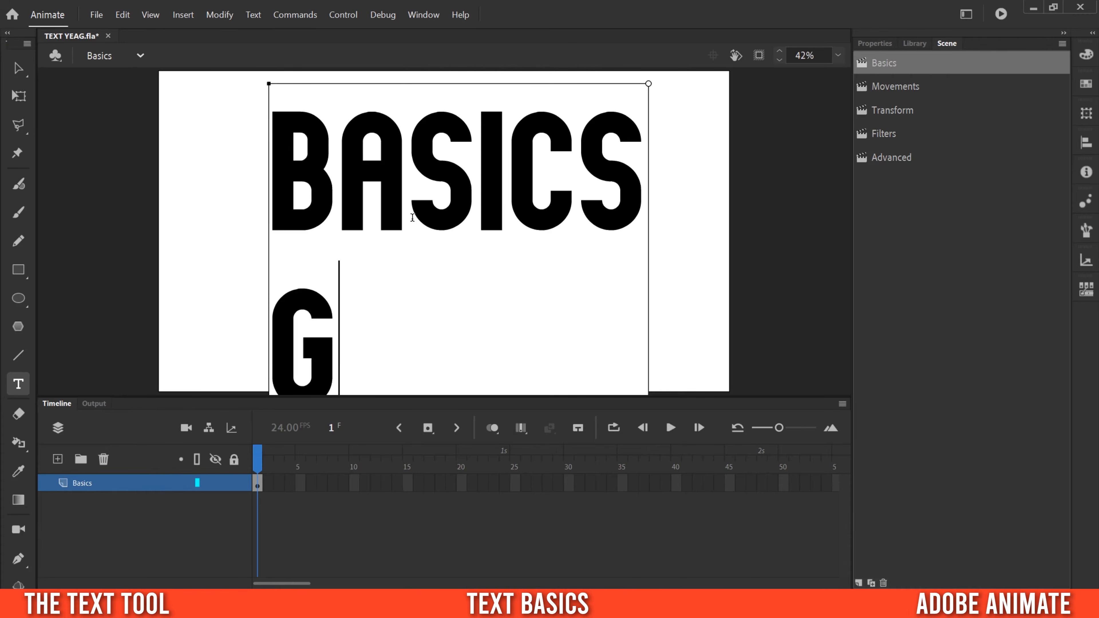
pyautogui.press('BackSpace')
pyautogui.press('BackSpace')
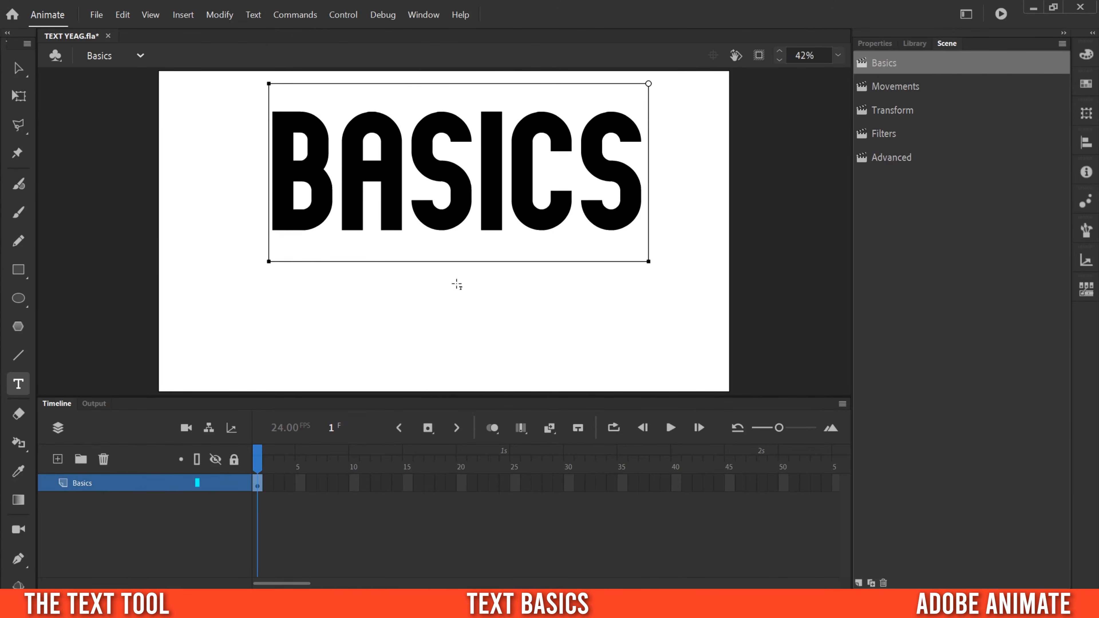
# Show the text's properties and try to apply a red fill to BASICS with no letters highlighted.
pyautogui.click(874, 43)
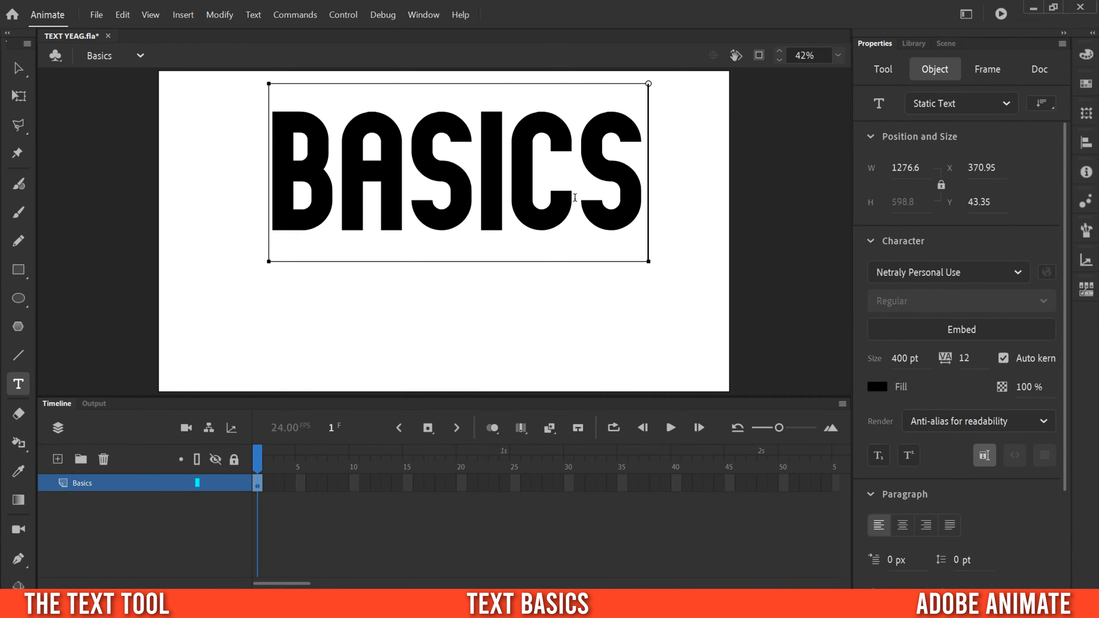
pyautogui.doubleClick(286, 188)
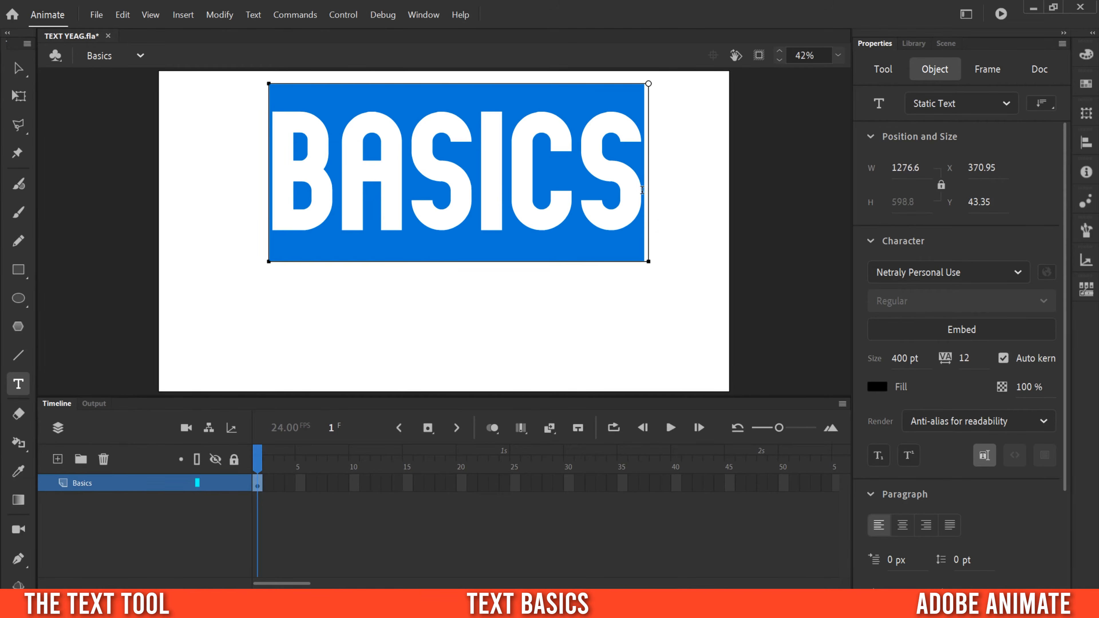
pyautogui.click(644, 209)
pyautogui.click(877, 387)
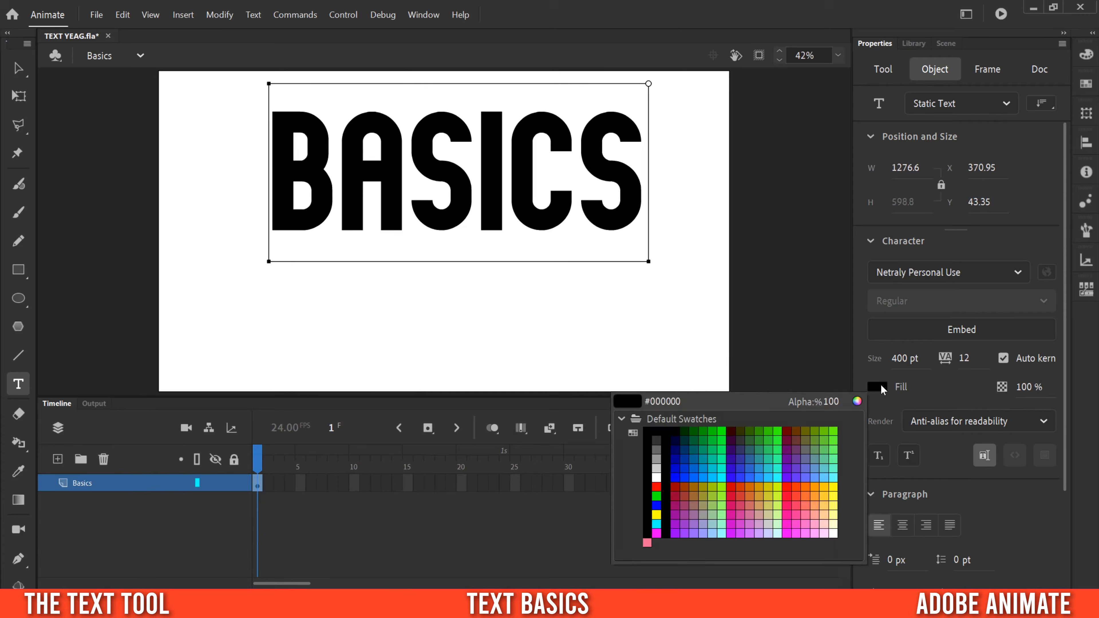
pyautogui.click(784, 485)
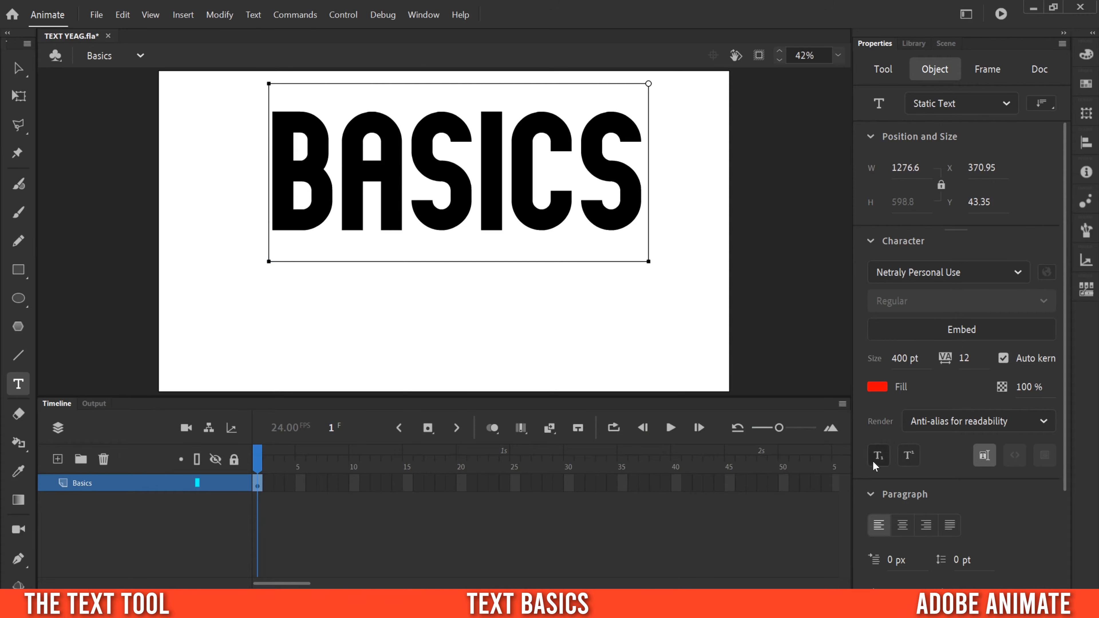
# Highlight the whole word BASICS, browse the available fonts and choose Netraly Personal Use.
pyautogui.click(648, 193)
pyautogui.doubleClick(283, 153)
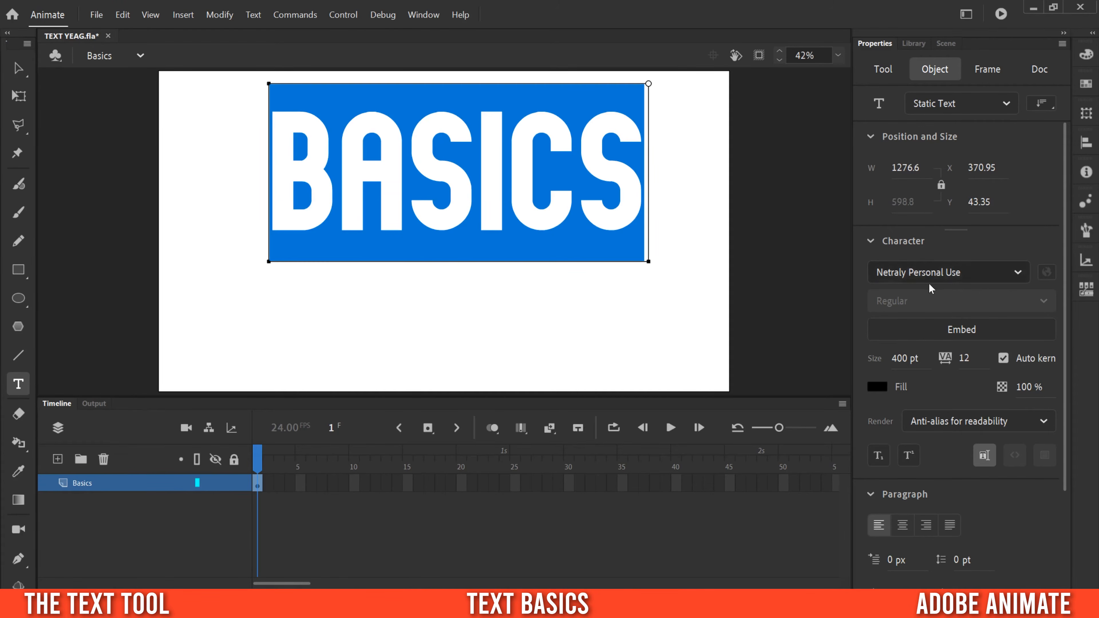
pyautogui.click(1018, 273)
pyautogui.scroll(4, 996, 363)
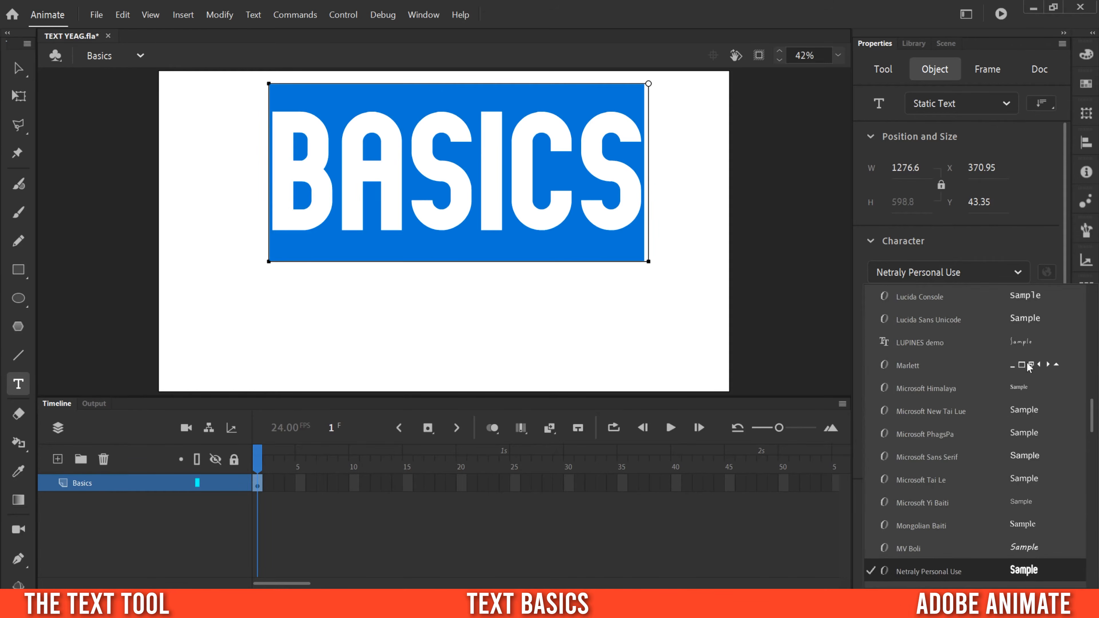
pyautogui.scroll(-3, 1008, 451)
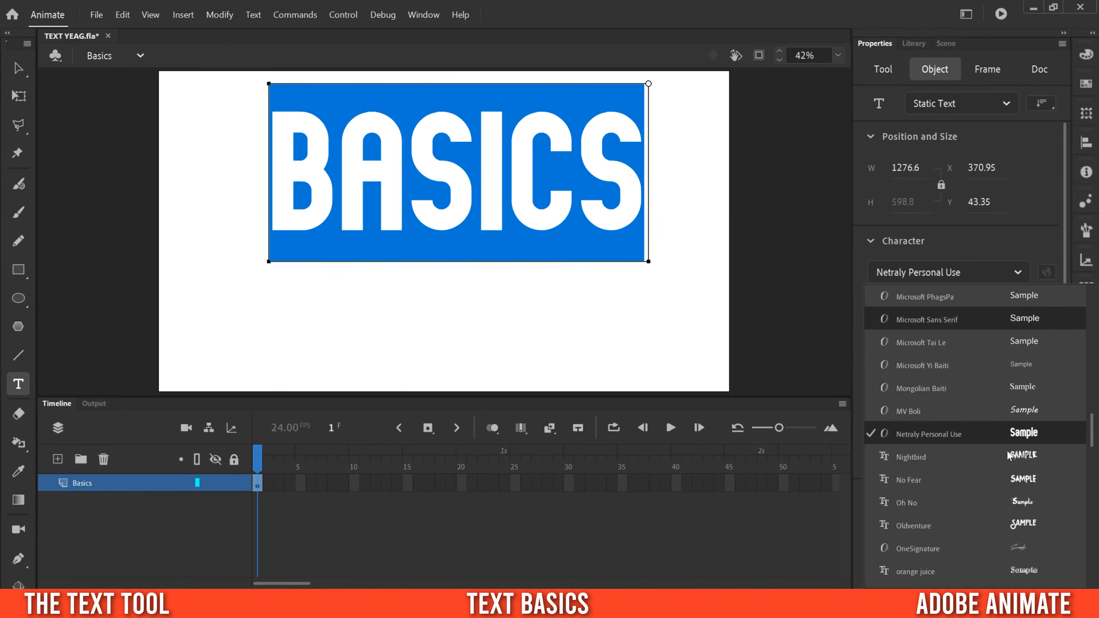
pyautogui.click(1030, 434)
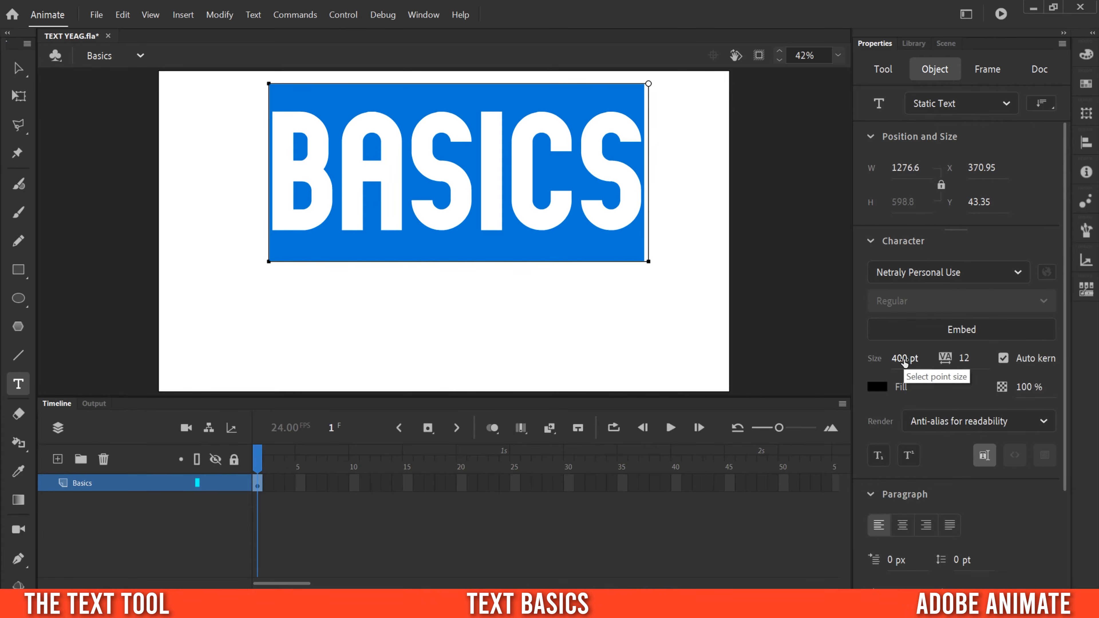
# Set the size of the highlighted BASICS text to 350 pt and its letter spacing to 43.
pyautogui.write('350')
pyautogui.press('Return')
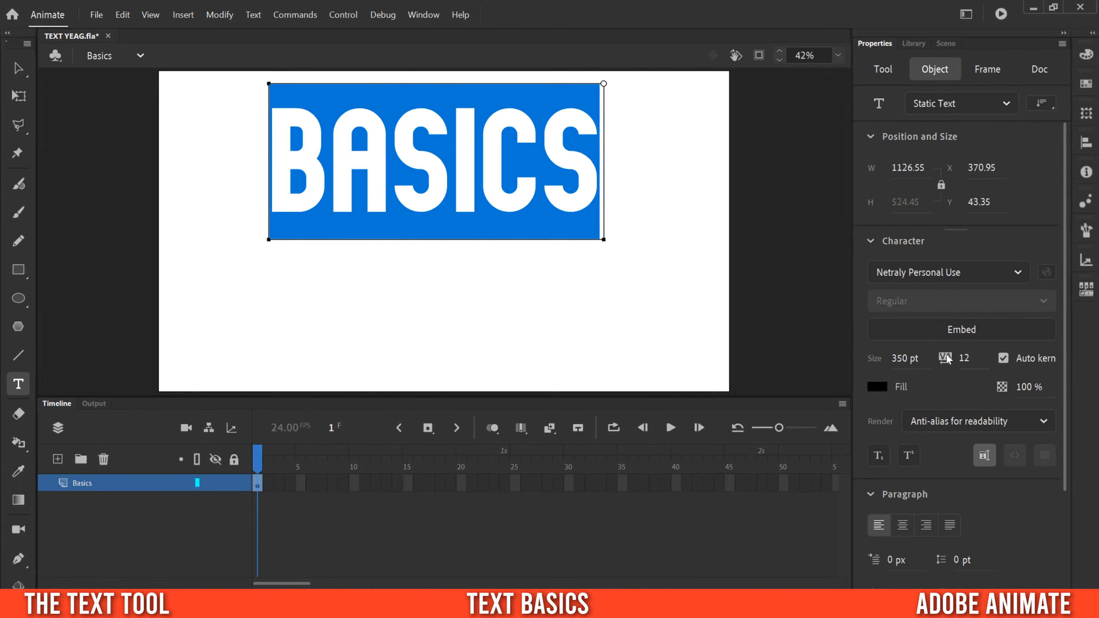
pyautogui.moveTo(968, 360)
pyautogui.mouseDown()
pyautogui.moveTo(1013, 356)
pyautogui.moveTo(910, 353)
pyautogui.moveTo(965, 354)
pyautogui.mouseUp()
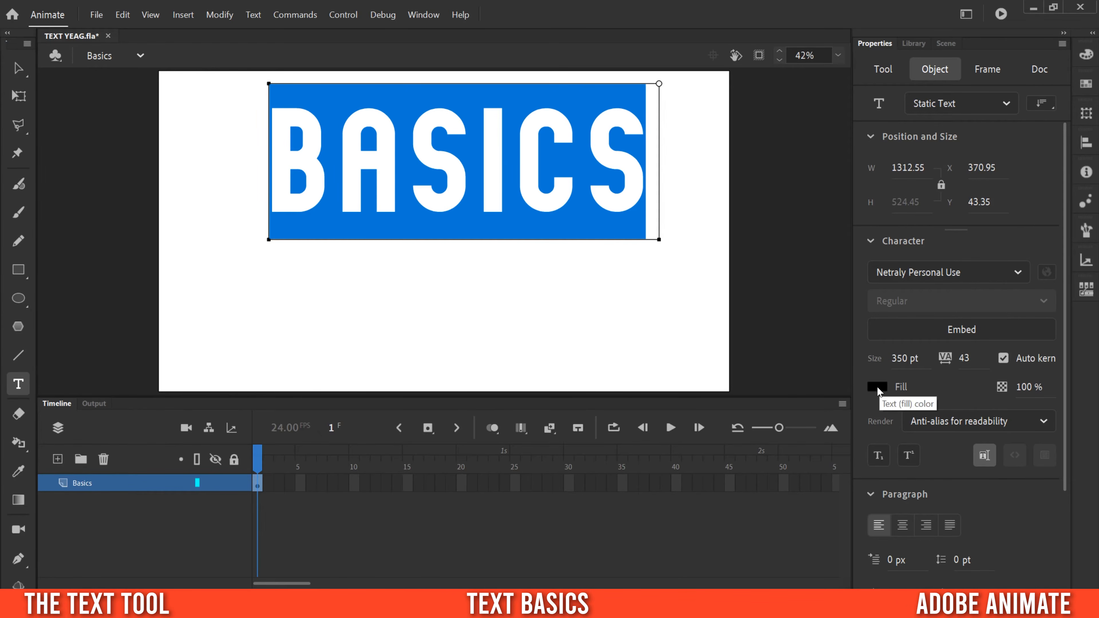
# Change the fill color of the highlighted BASICS text to red and clear the highlight.
pyautogui.click(878, 387)
pyautogui.click(787, 486)
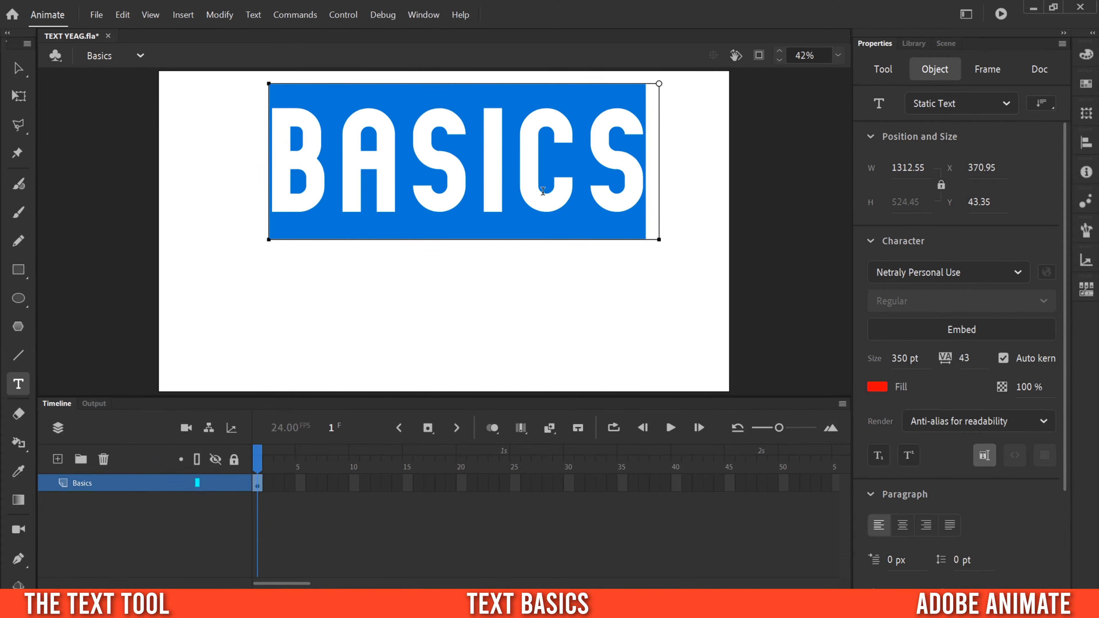
pyautogui.click(651, 193)
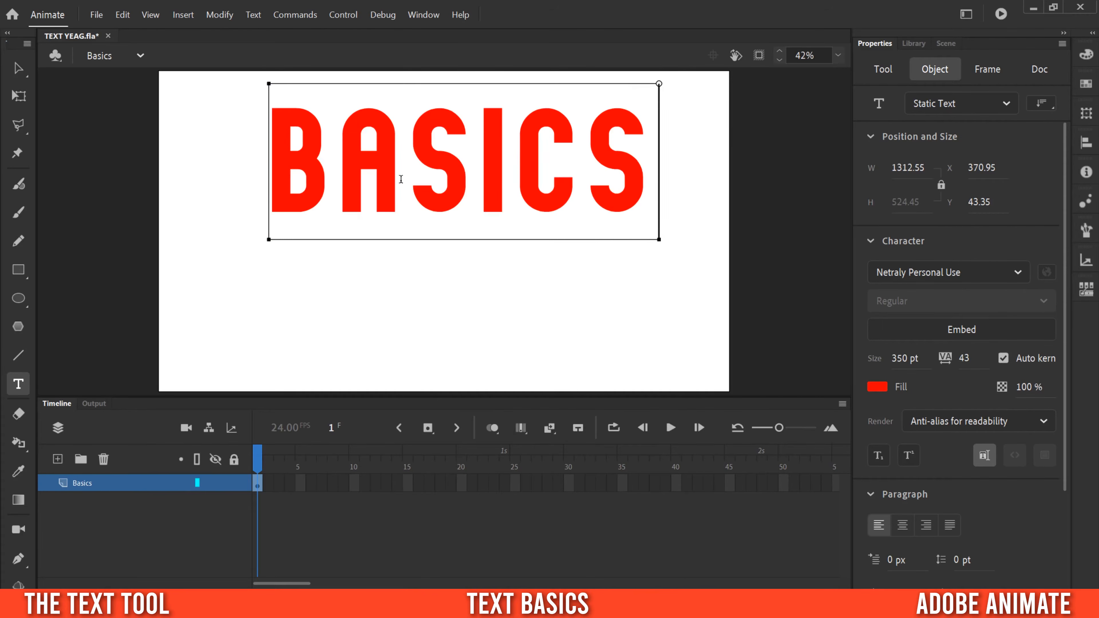
# Try subscript and superscript on the letters ASICS, then return them to normal.
pyautogui.moveTo(650, 188); pyautogui.dragTo(282, 162)
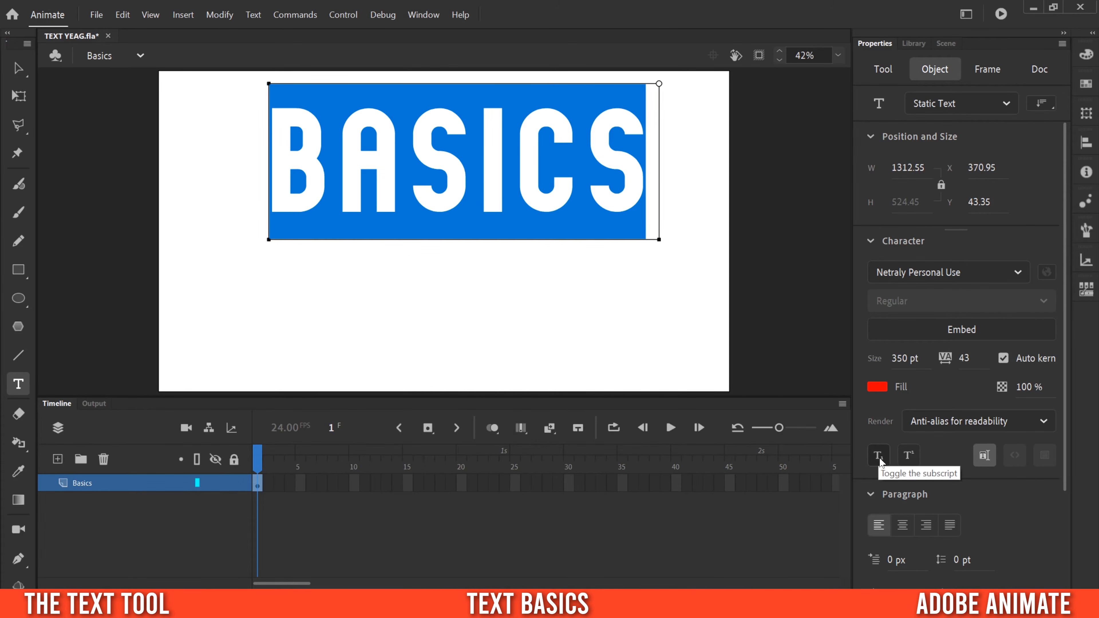
pyautogui.click(630, 186)
pyautogui.keyDown('shift'); pyautogui.click(350, 161); pyautogui.keyUp('shift')
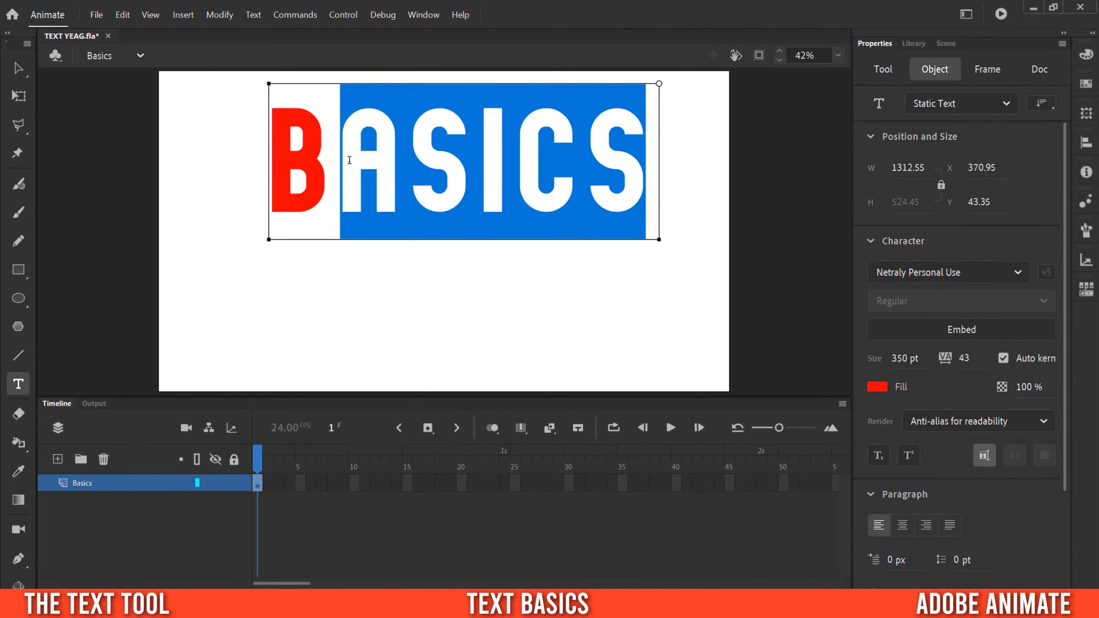
pyautogui.click(880, 462)
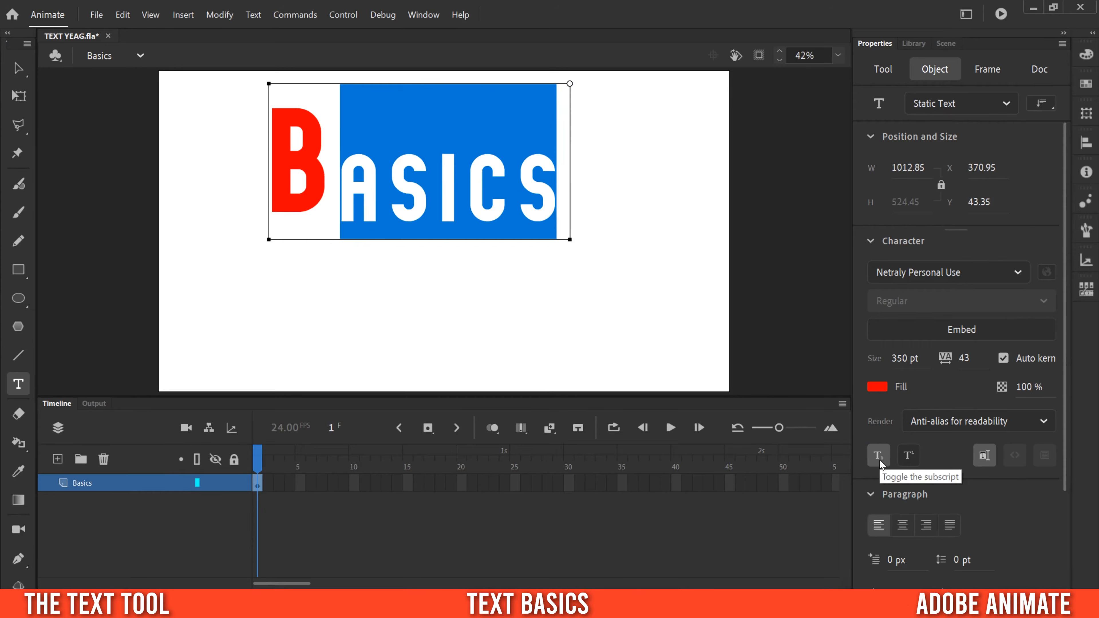
pyautogui.click(909, 457)
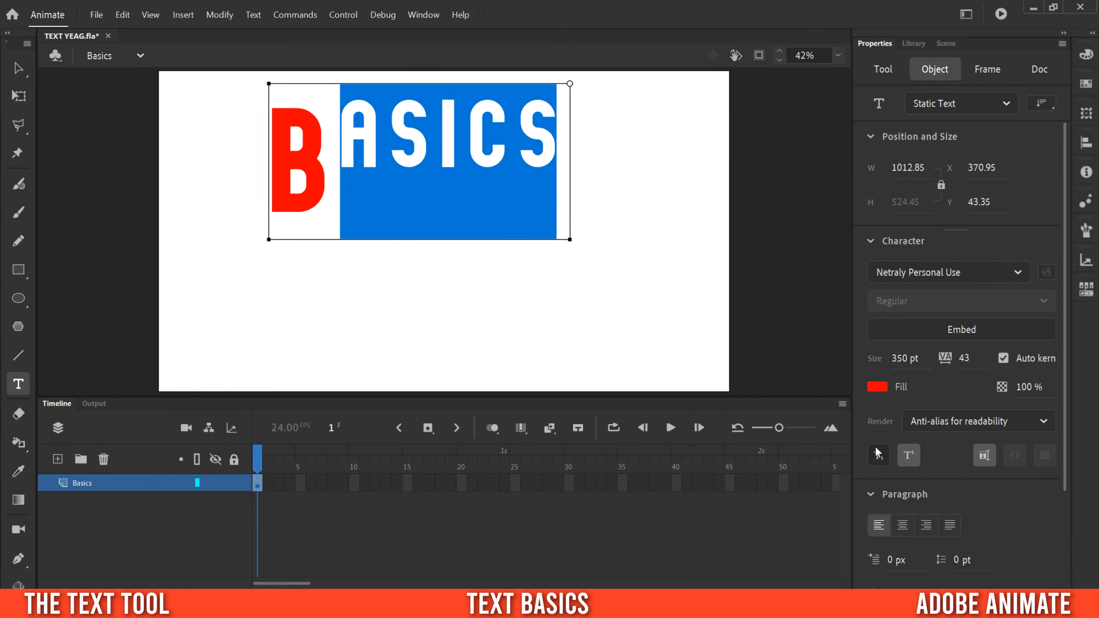
pyautogui.click(909, 457)
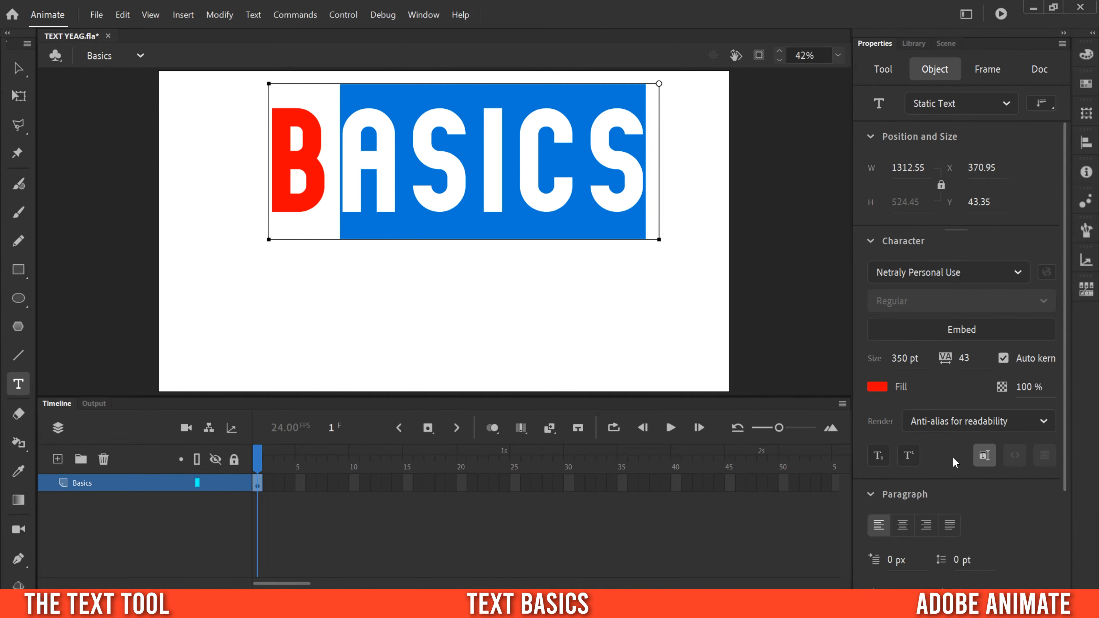
# Widen the BASICS text box towards the stage's right edge, center-align its text and finish editing.
pyautogui.scroll(-3, 1065, 530)
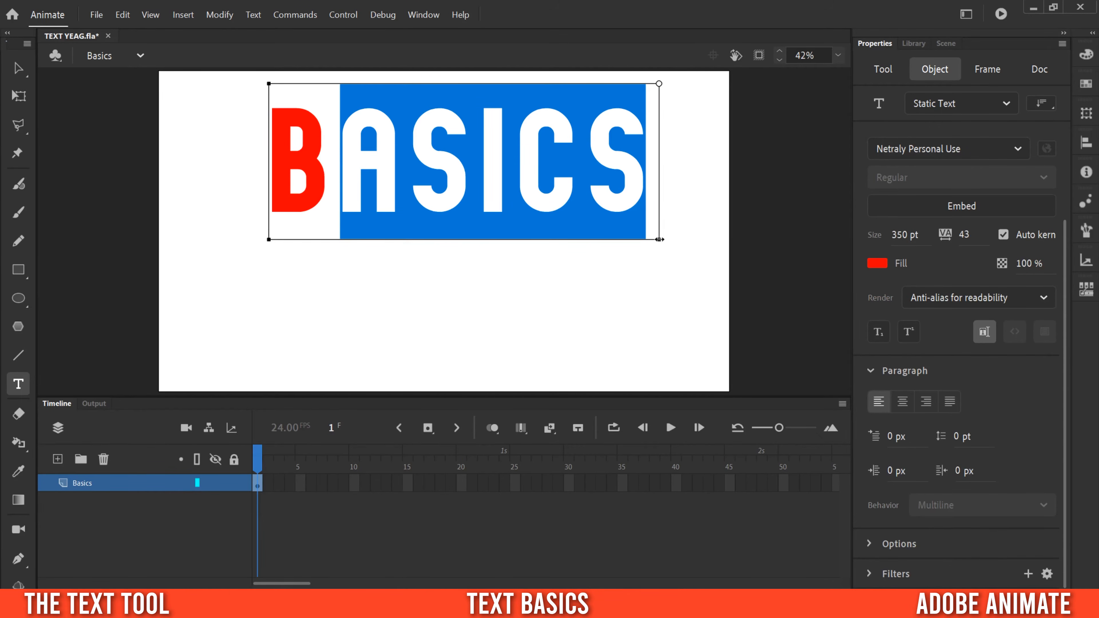
pyautogui.moveTo(704, 238); pyautogui.dragTo(711, 238)
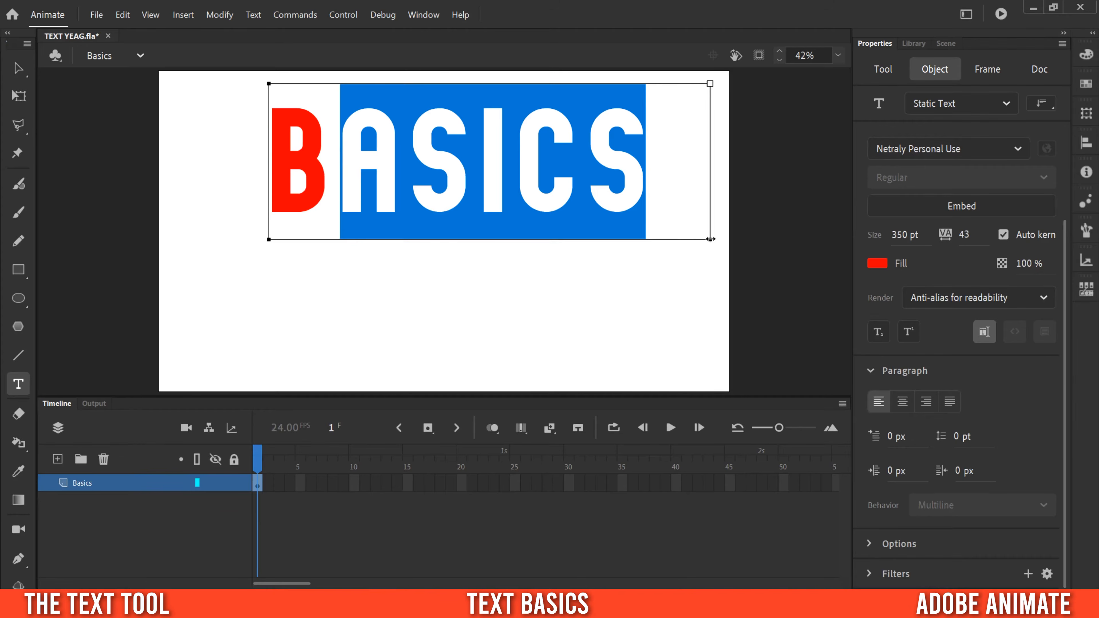
pyautogui.click(904, 403)
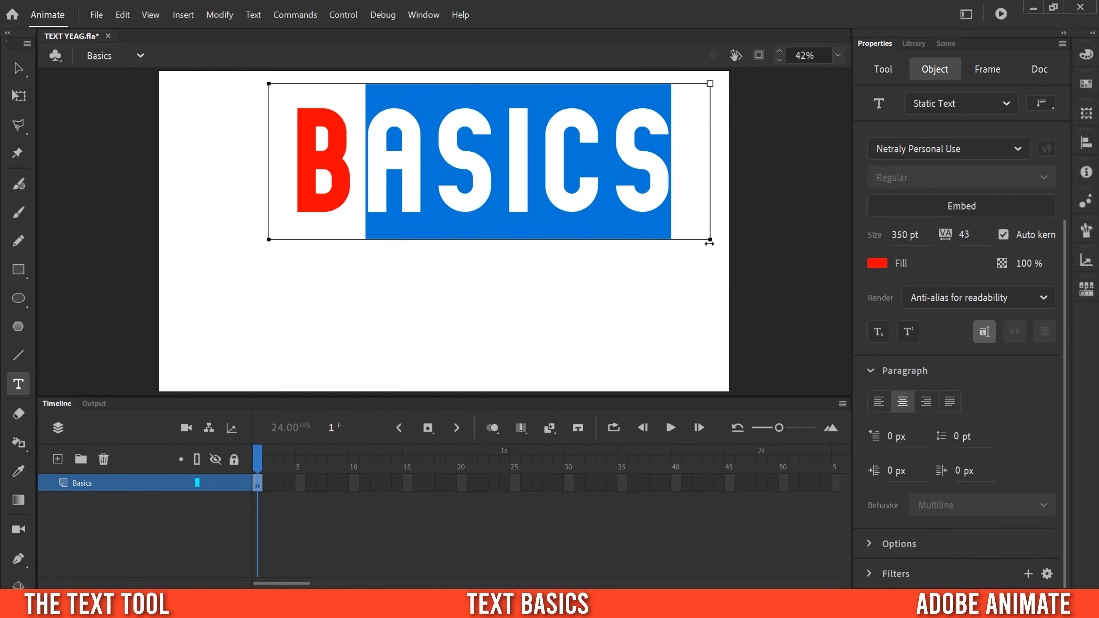
pyautogui.click(797, 237)
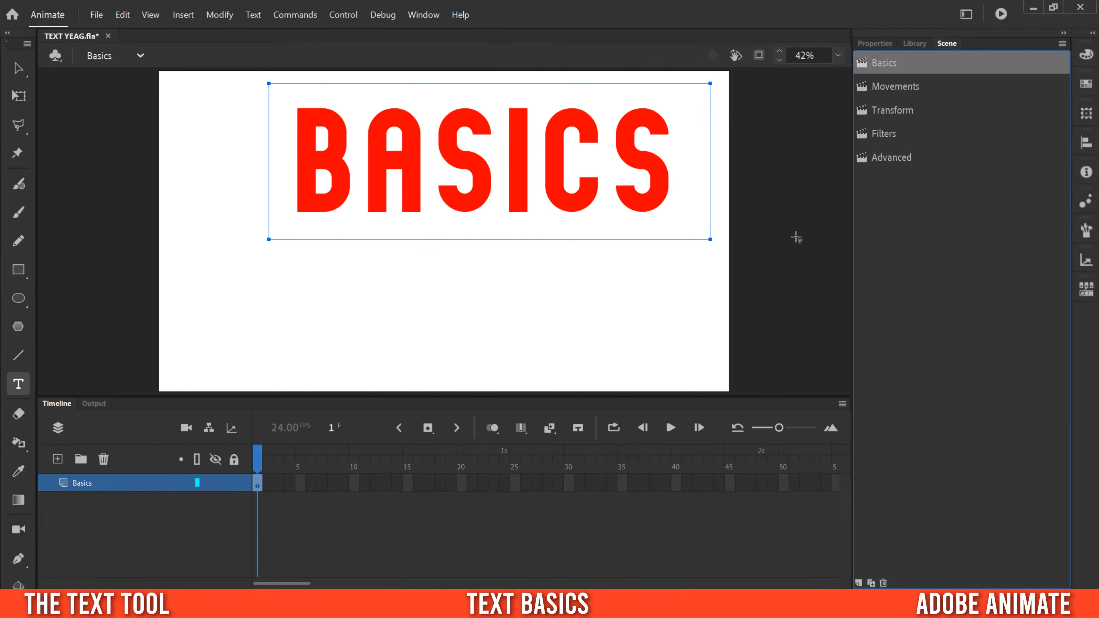
# Try to apply a linear gradient fill to the BASICS text.
pyautogui.click(1087, 55)
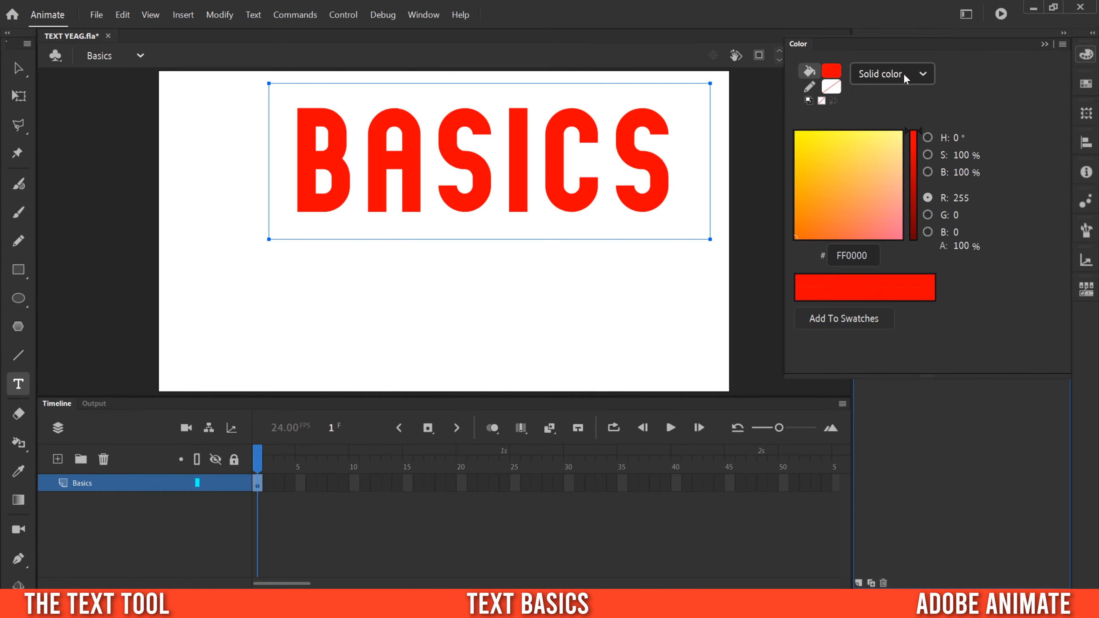
pyautogui.click(923, 77)
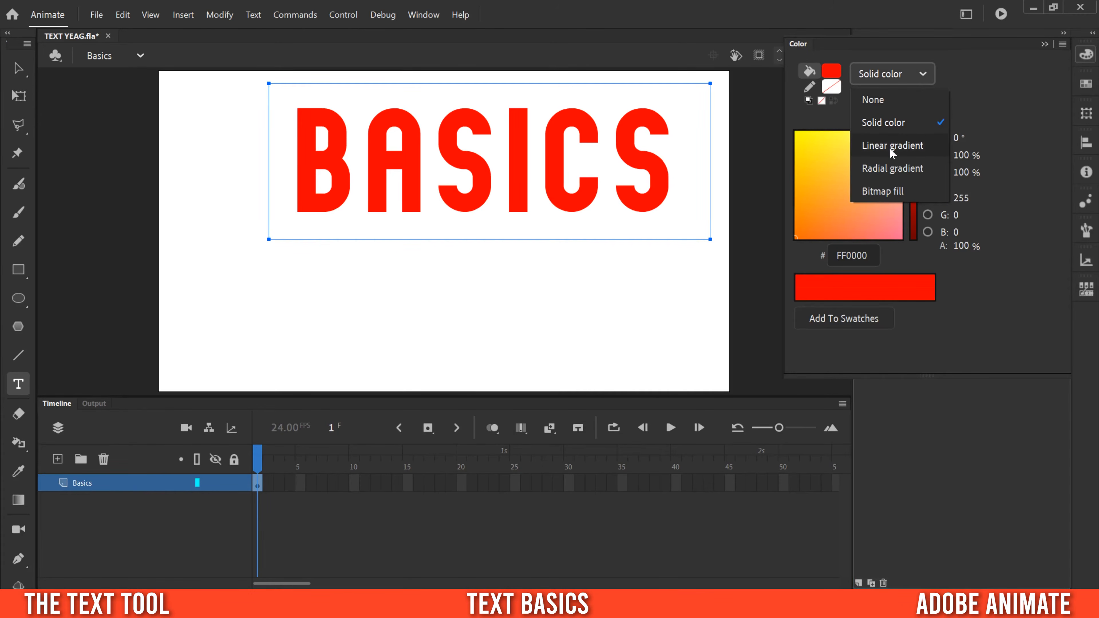
pyautogui.click(908, 146)
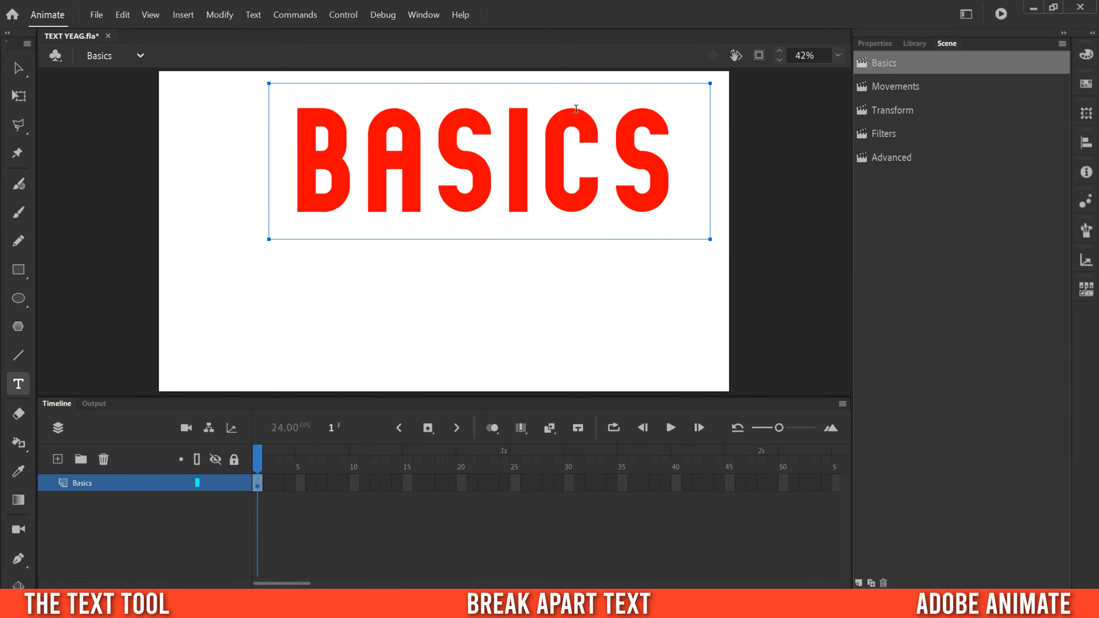
# Reposition the BASICS text box nearer the stage's horizontal center and break it apart into individual letters.
pyautogui.click(16, 68)
pyautogui.moveTo(411, 134); pyautogui.dragTo(372, 109)
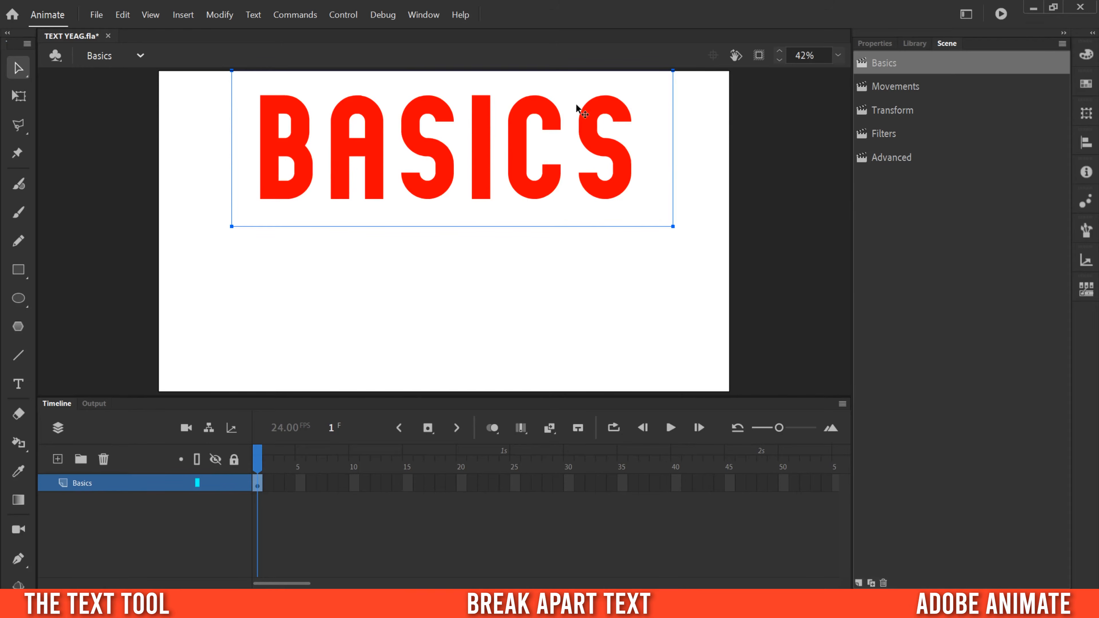
pyautogui.moveTo(417, 131); pyautogui.dragTo(418, 140)
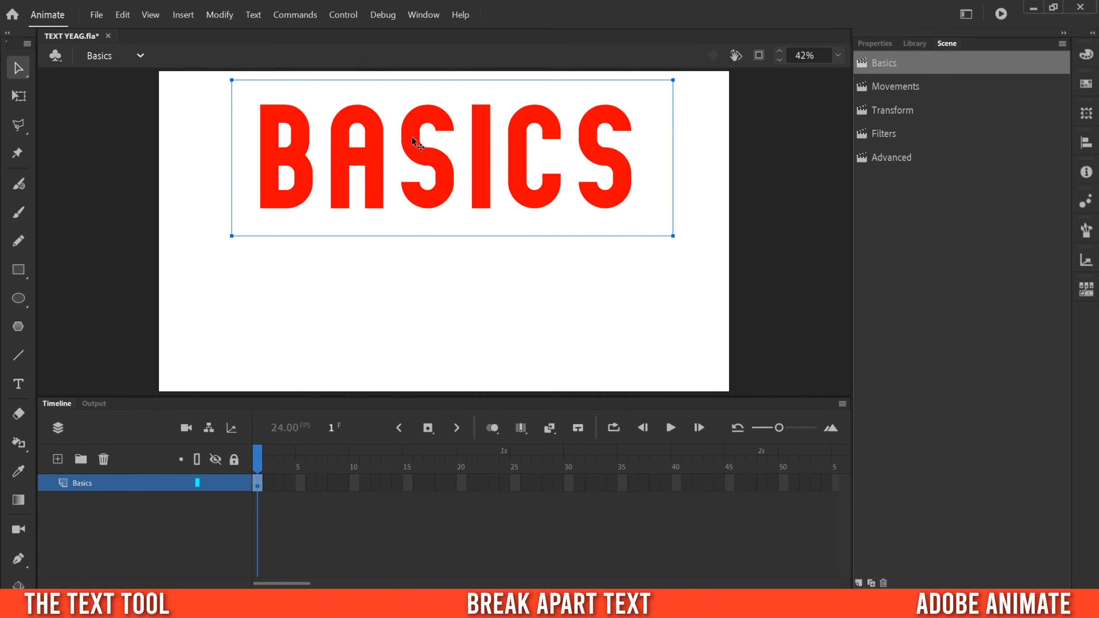
pyautogui.rightClick(415, 127)
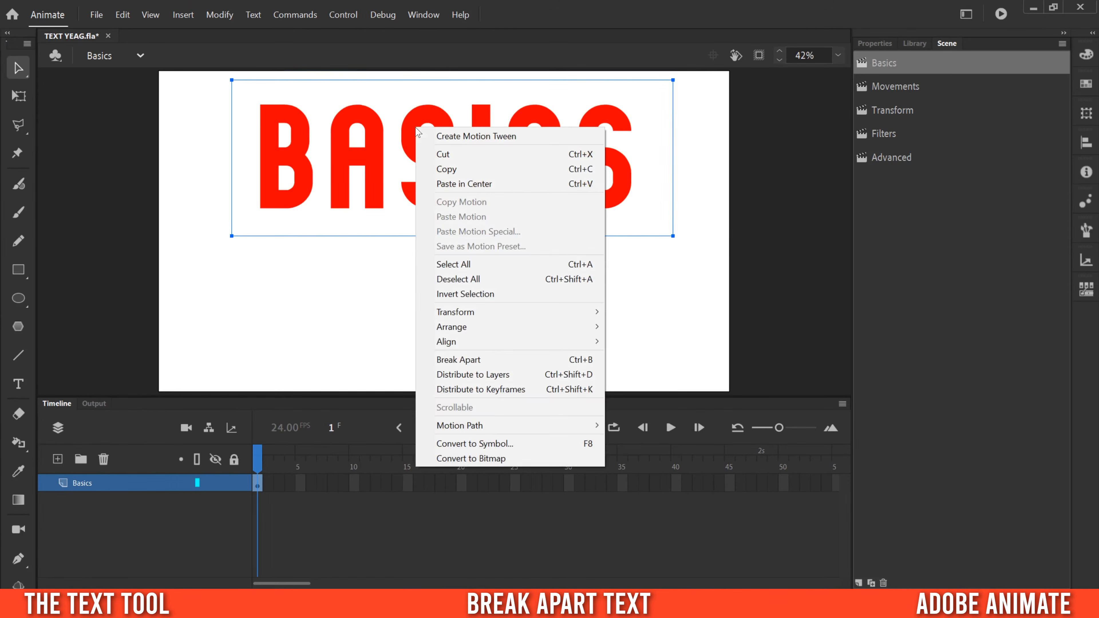
pyautogui.click(483, 362)
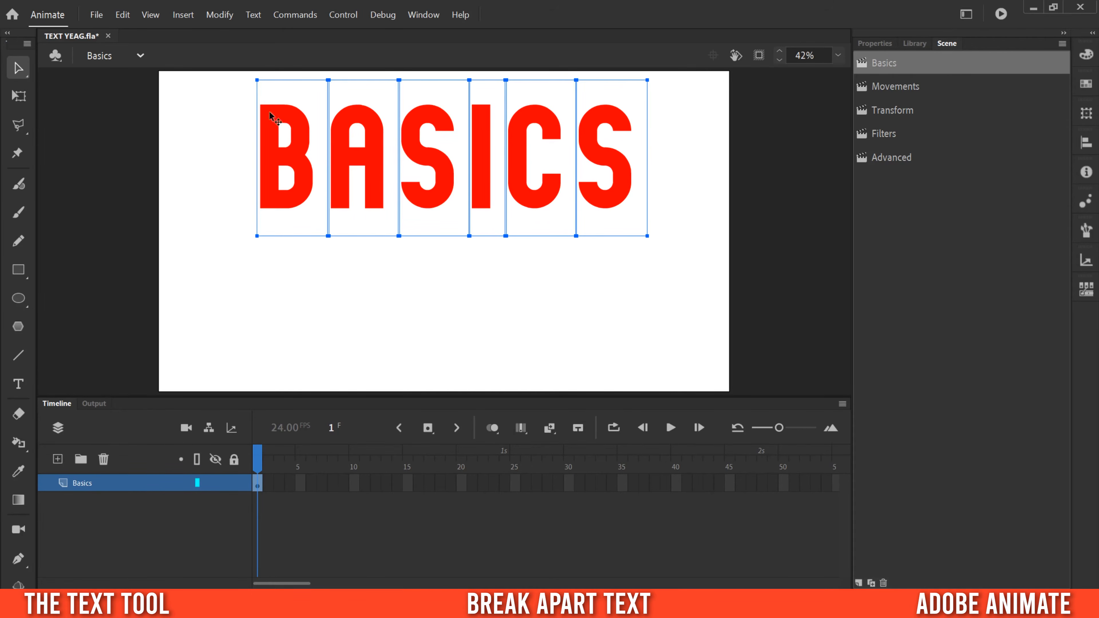
# Try adding a lowercase s after the B in its own text box, then remove it.
pyautogui.doubleClick(303, 160)
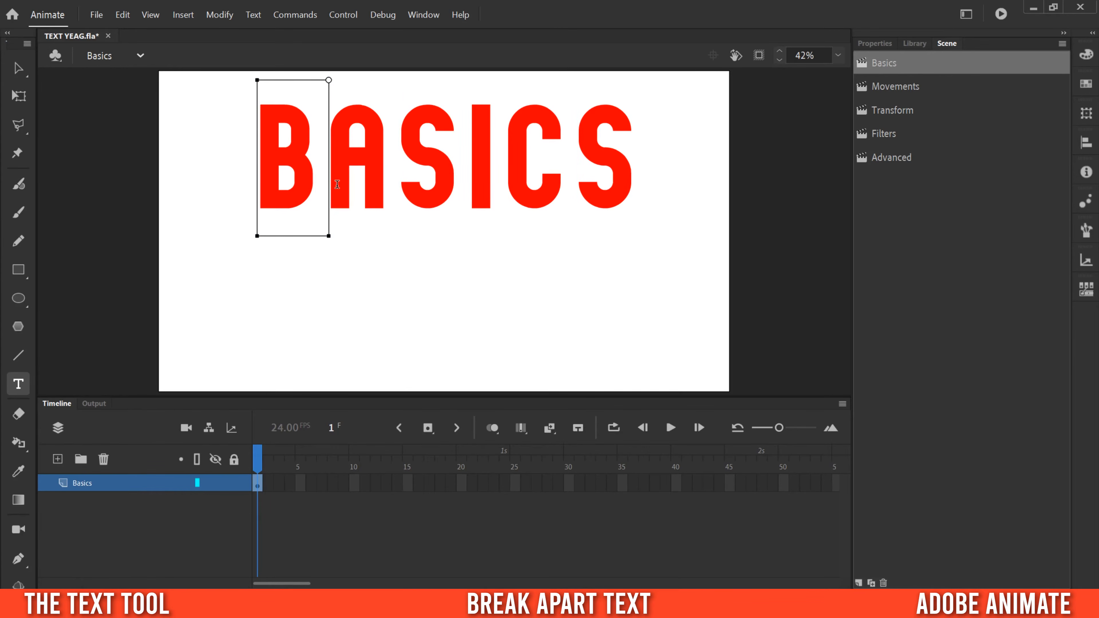
pyautogui.write('s')
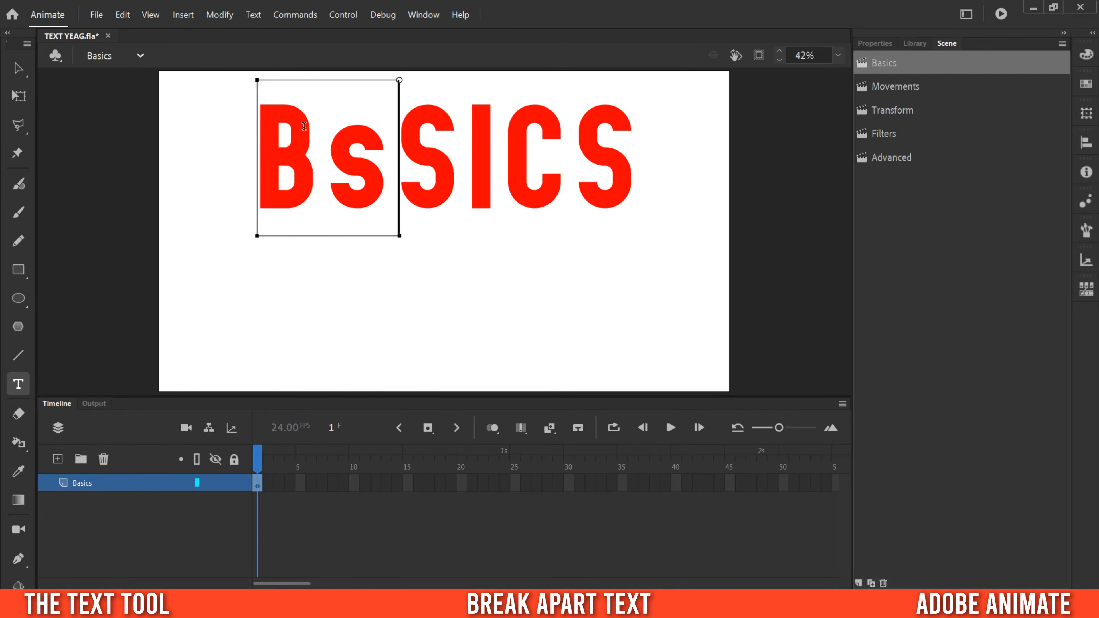
pyautogui.press('BackSpace')
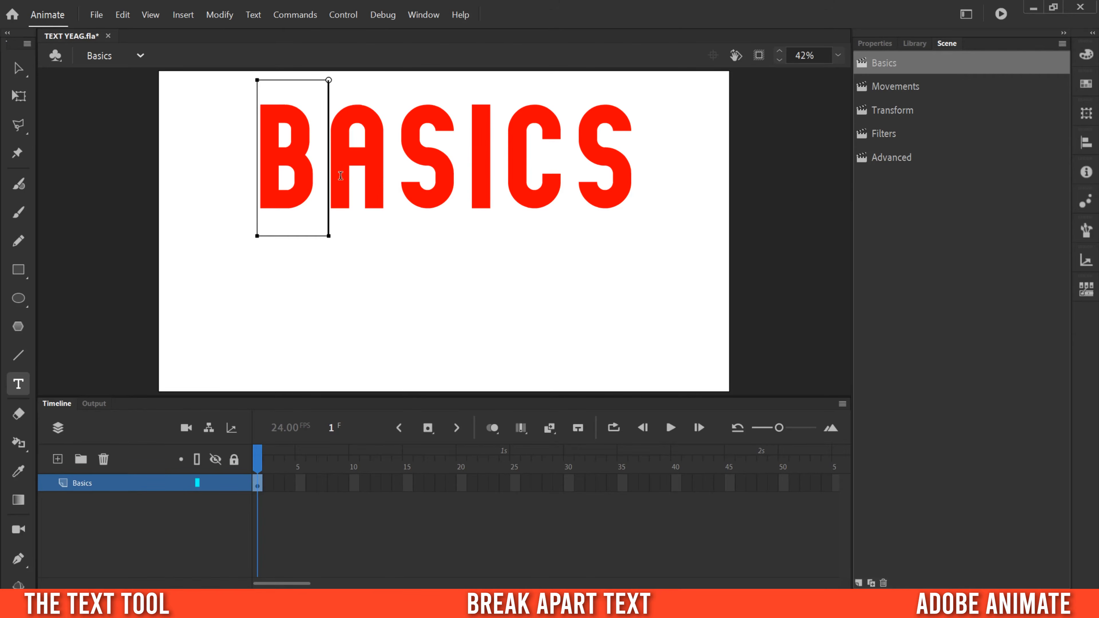
# Select all six separate BASICS letters and break them apart again into editable shapes.
pyautogui.click(22, 69)
pyautogui.moveTo(679, 268); pyautogui.dragTo(206, 76)
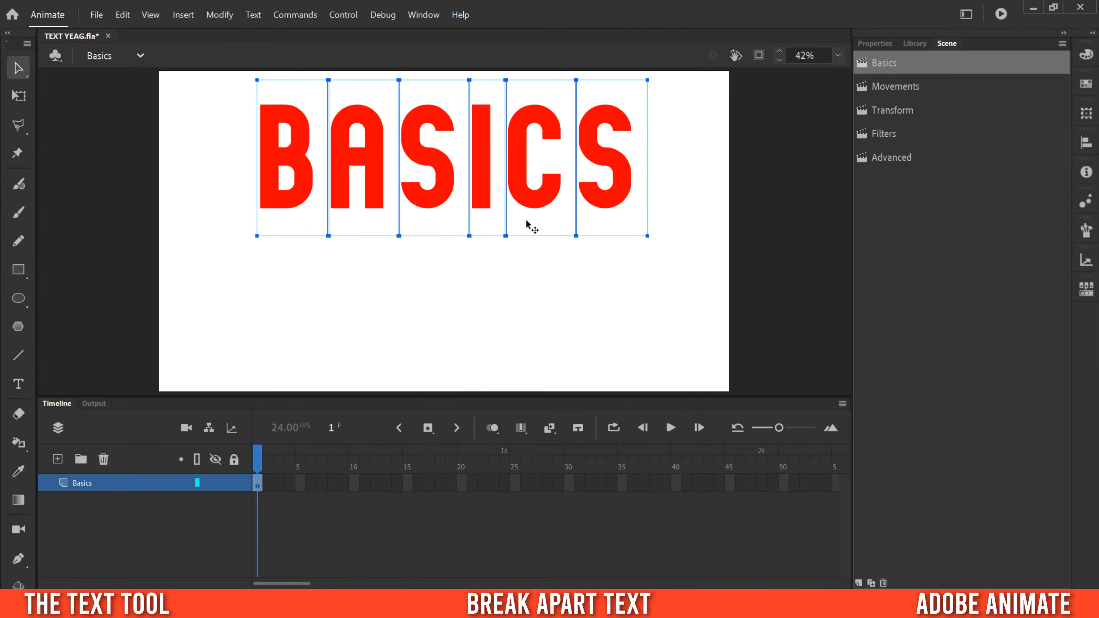
pyautogui.rightClick(410, 122)
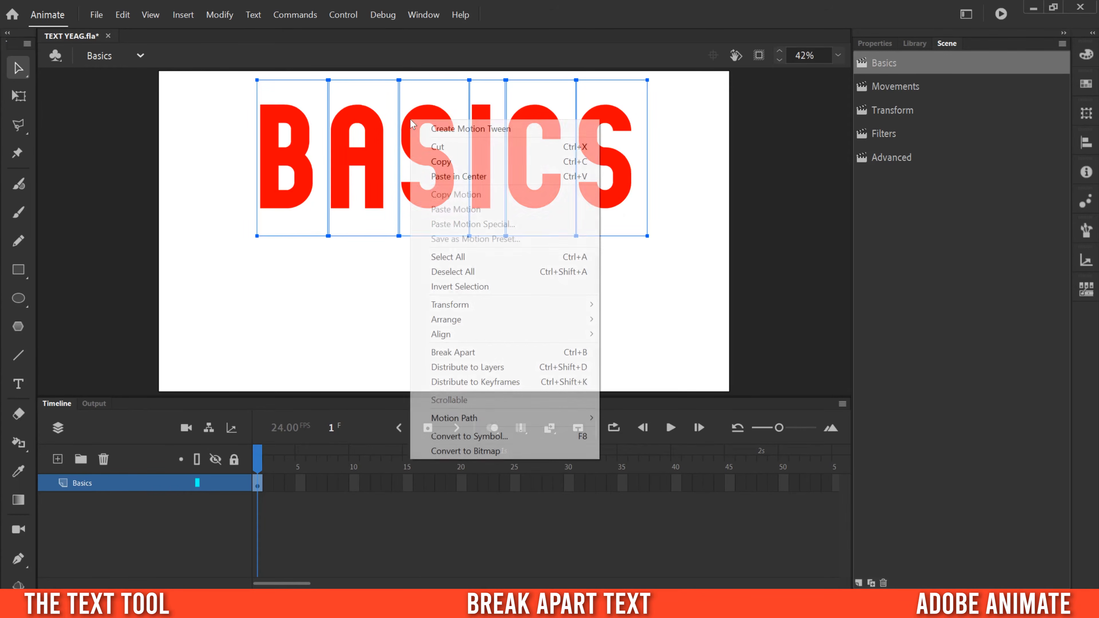
pyautogui.click(464, 357)
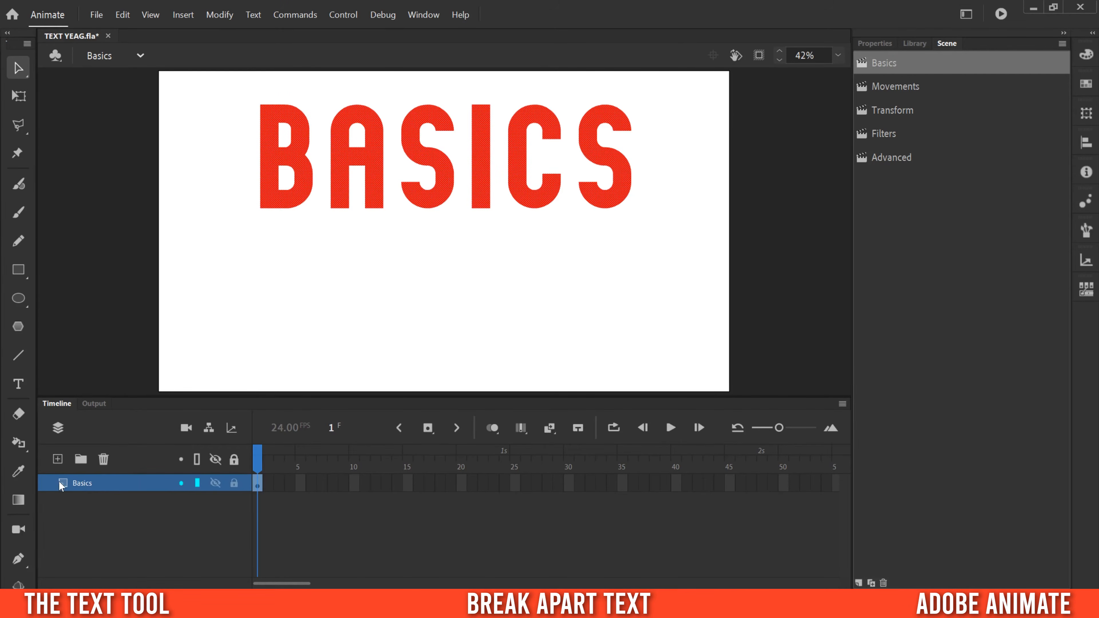
# Duplicate the Basics layer and move the copied word directly below the original on the stage.
pyautogui.rightClick(81, 485)
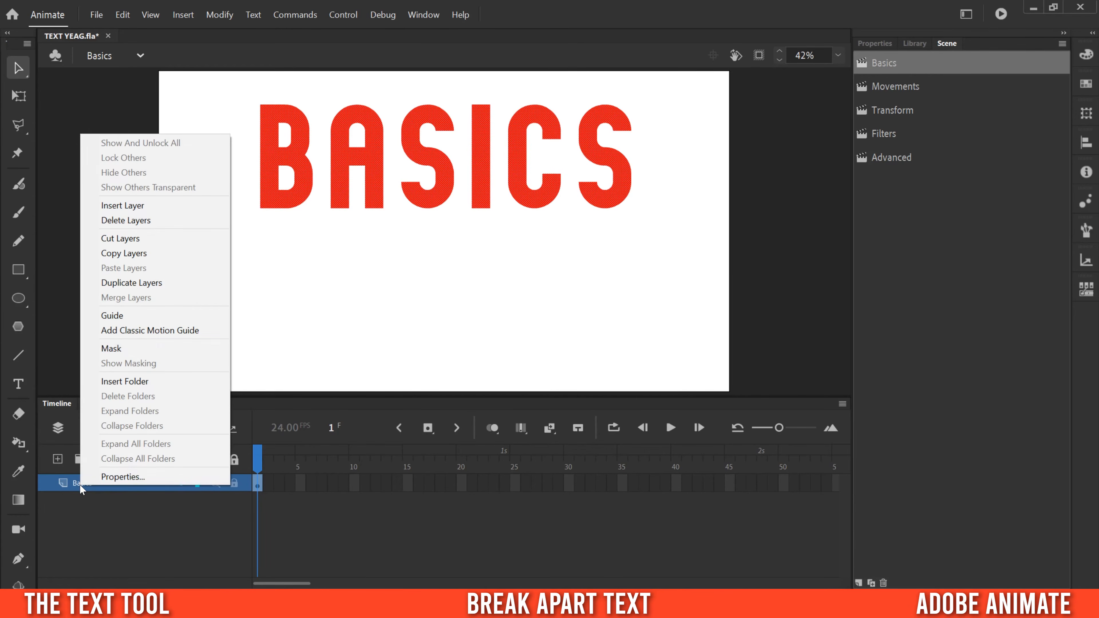
pyautogui.click(145, 283)
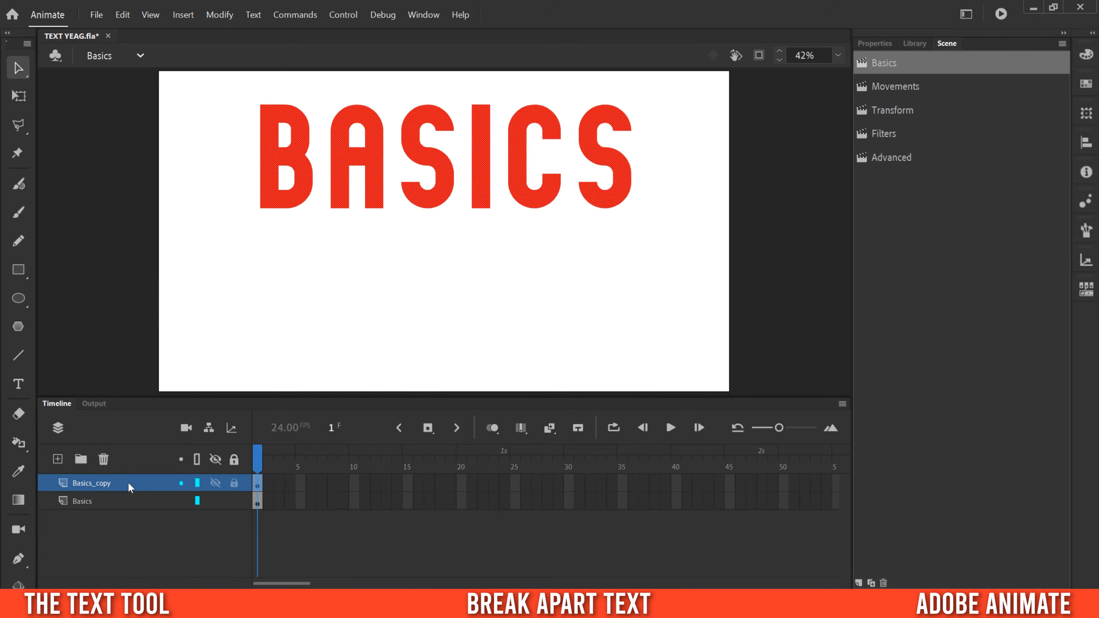
pyautogui.moveTo(336, 173); pyautogui.dragTo(351, 315)
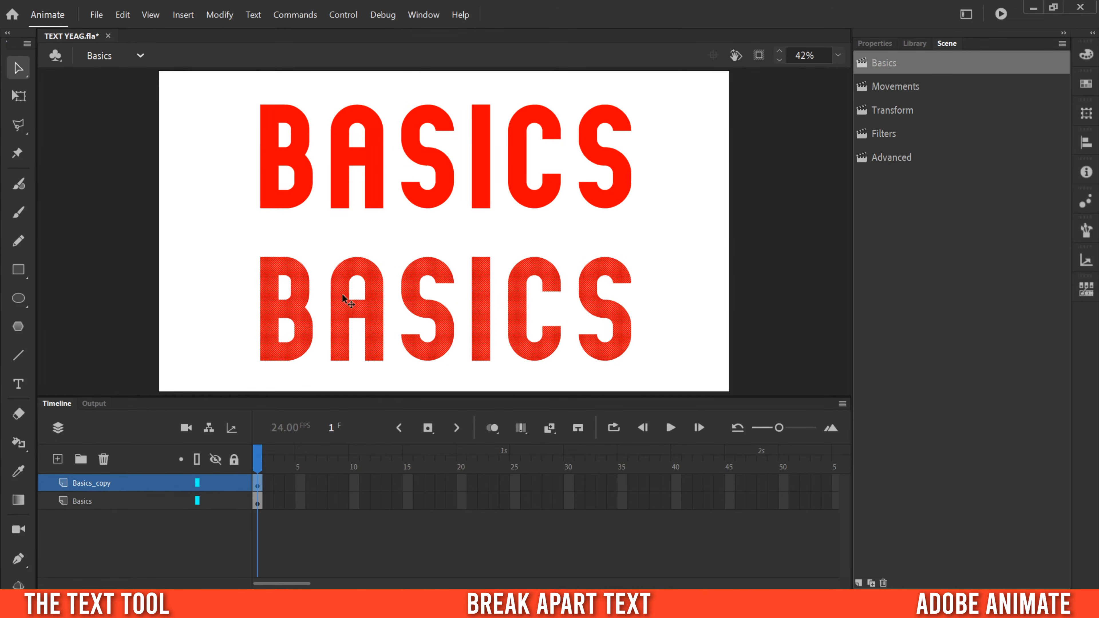
# Distribute the copied letters to separate layers and delete the emptied Basics_copy layer.
pyautogui.click(215, 14)
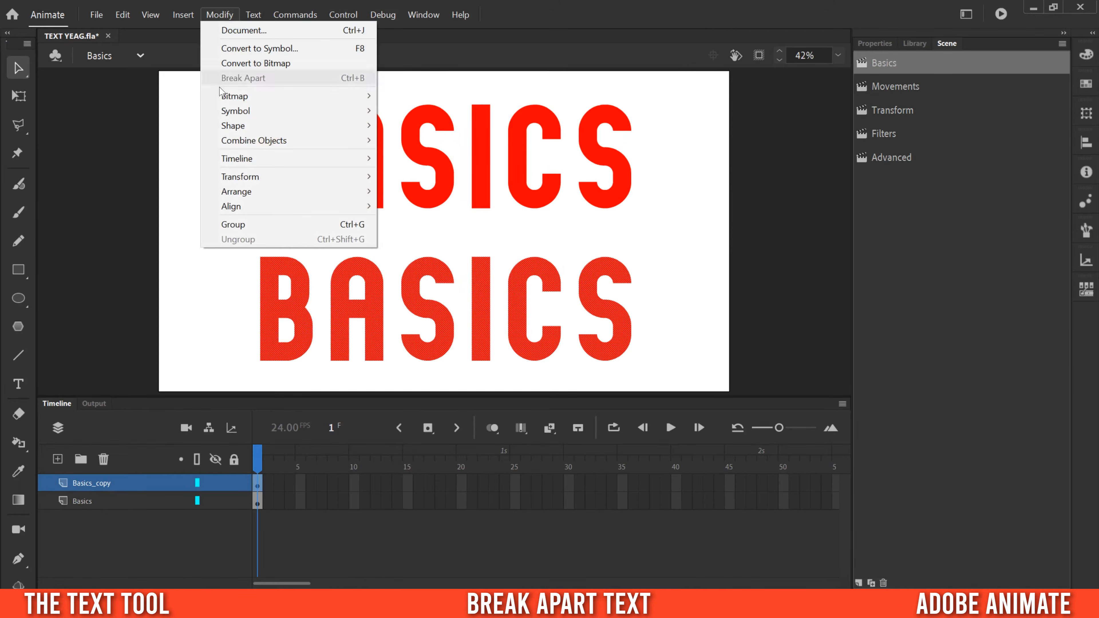
pyautogui.moveTo(242, 162)
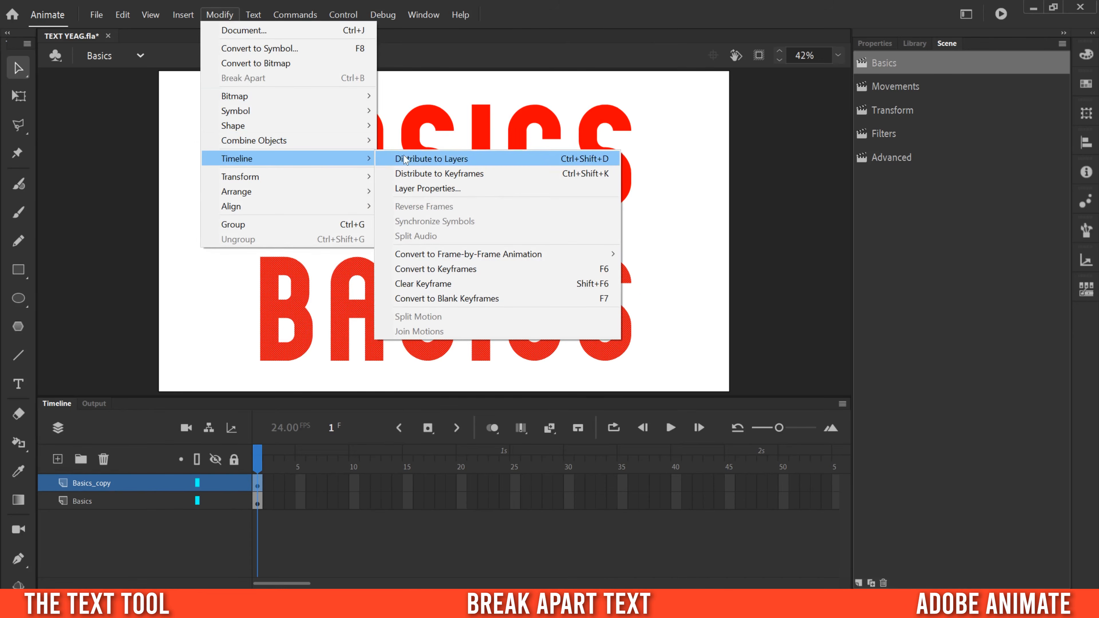
pyautogui.click(455, 160)
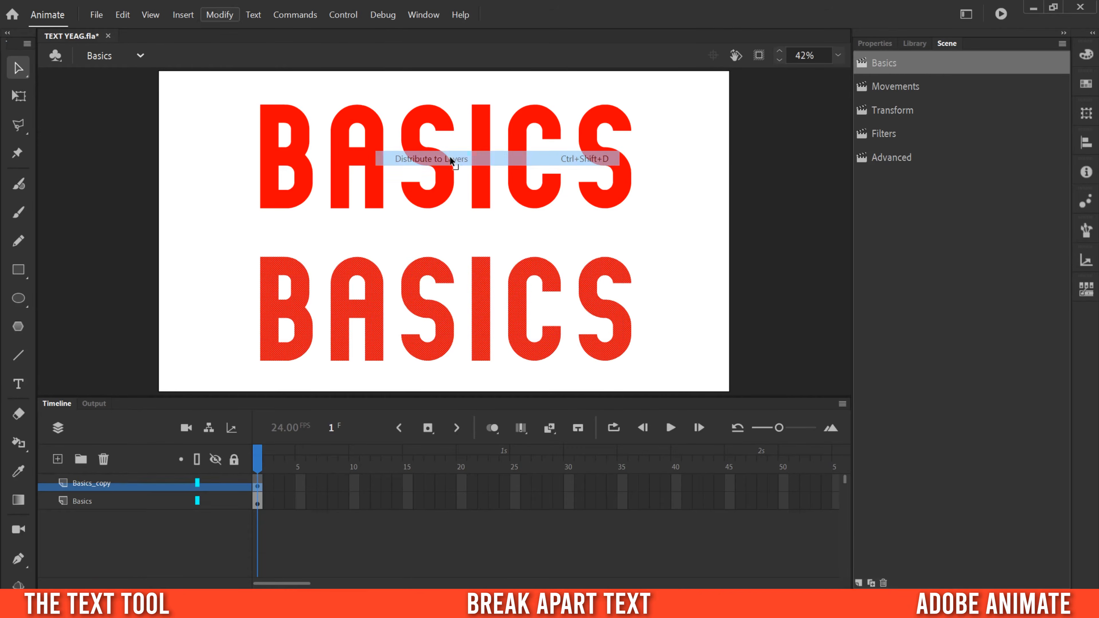
pyautogui.click(98, 483)
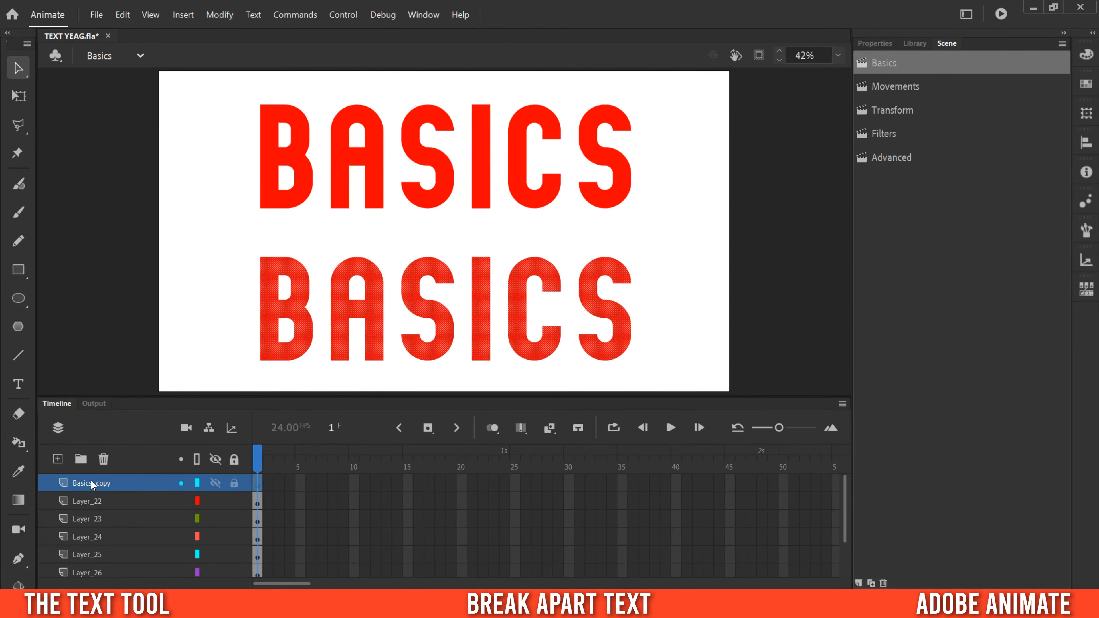
pyautogui.click(104, 460)
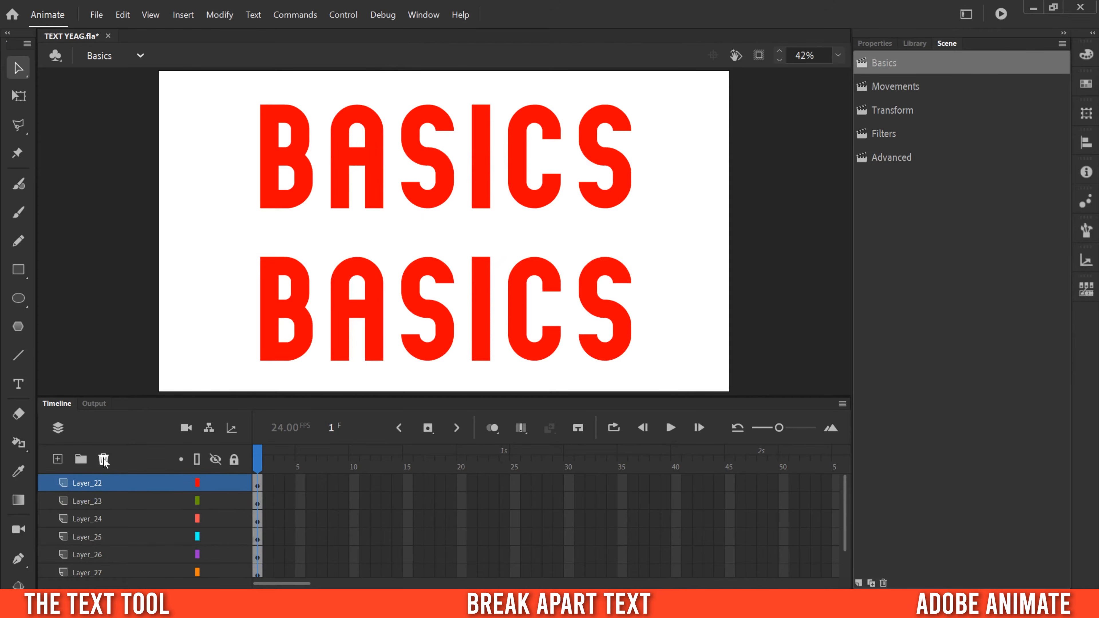
# Hide and show Layer_22 and Layer_23 in turn to identify which letter each holds.
pyautogui.click(95, 484)
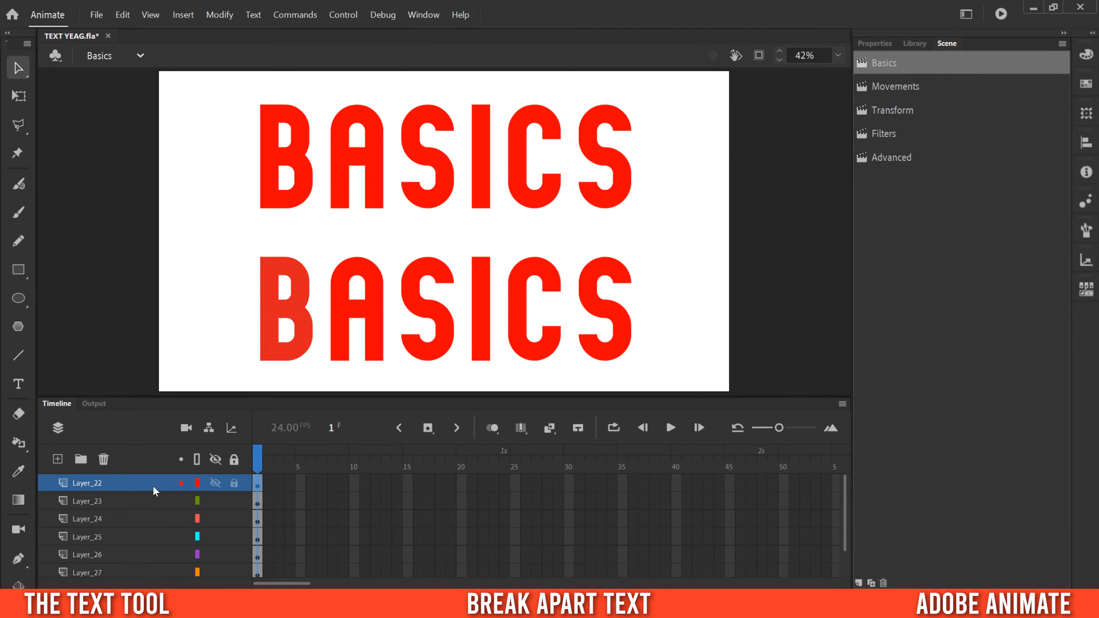
pyautogui.click(214, 482)
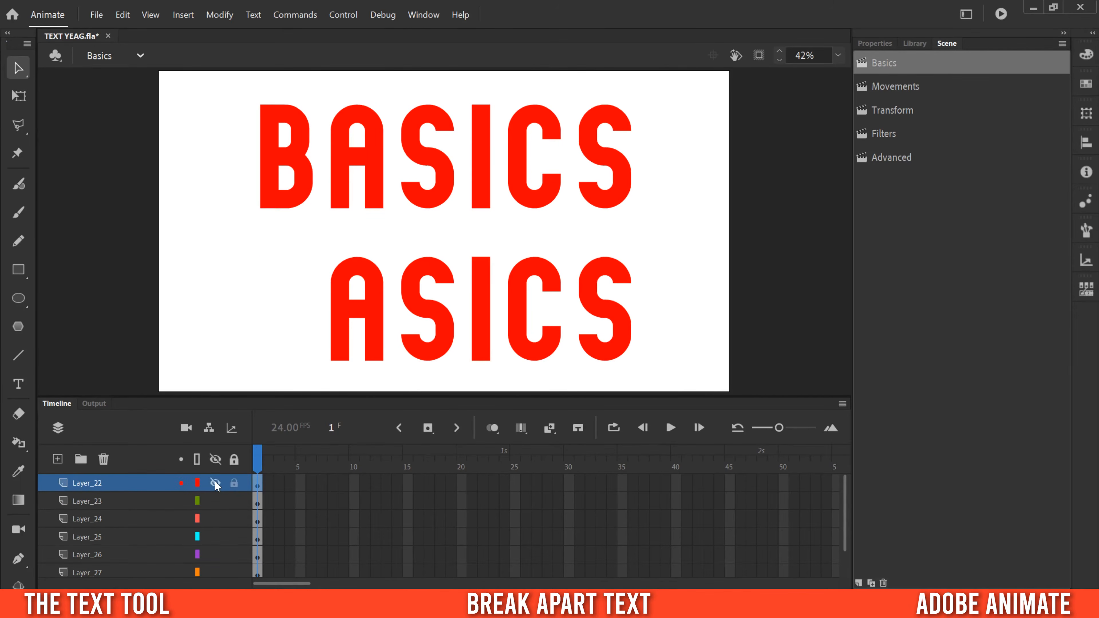
pyautogui.click(214, 482)
pyautogui.click(212, 499)
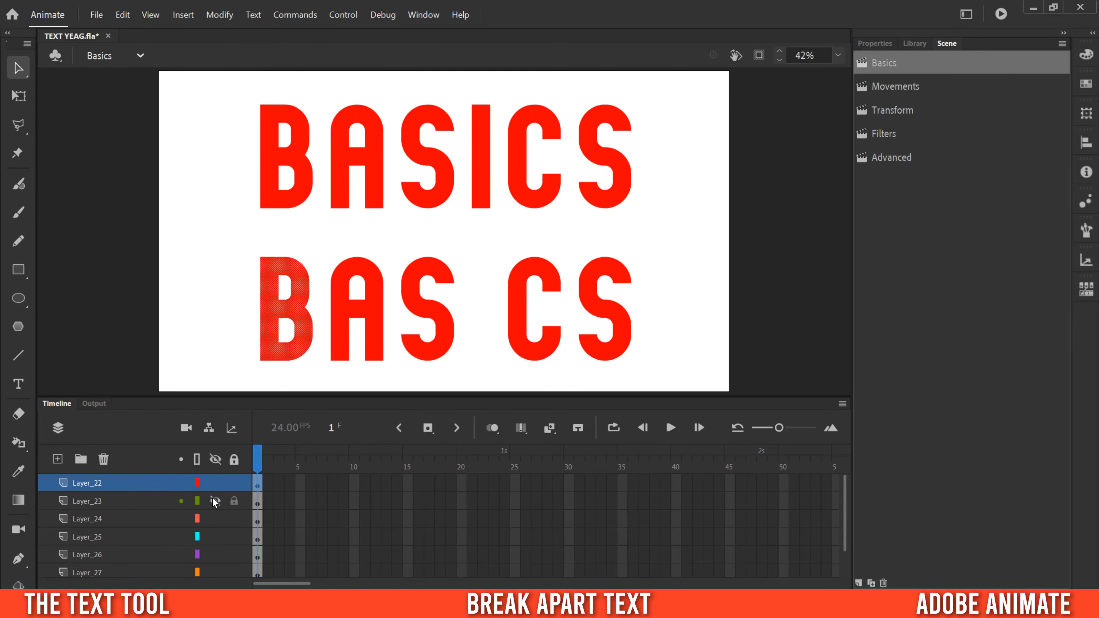
pyautogui.click(212, 499)
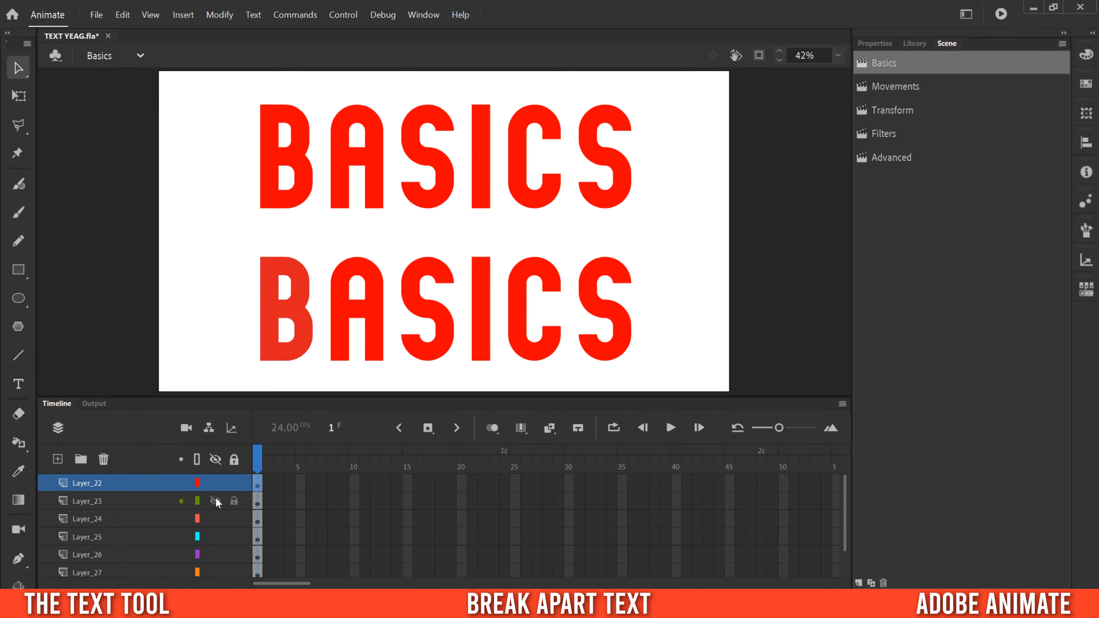
# Rename Layer_23 to I and Layer_22 to B to match the letters they hold.
pyautogui.doubleClick(84, 502)
pyautogui.press('BackSpace')
pyautogui.write('I')
pyautogui.doubleClick(93, 482)
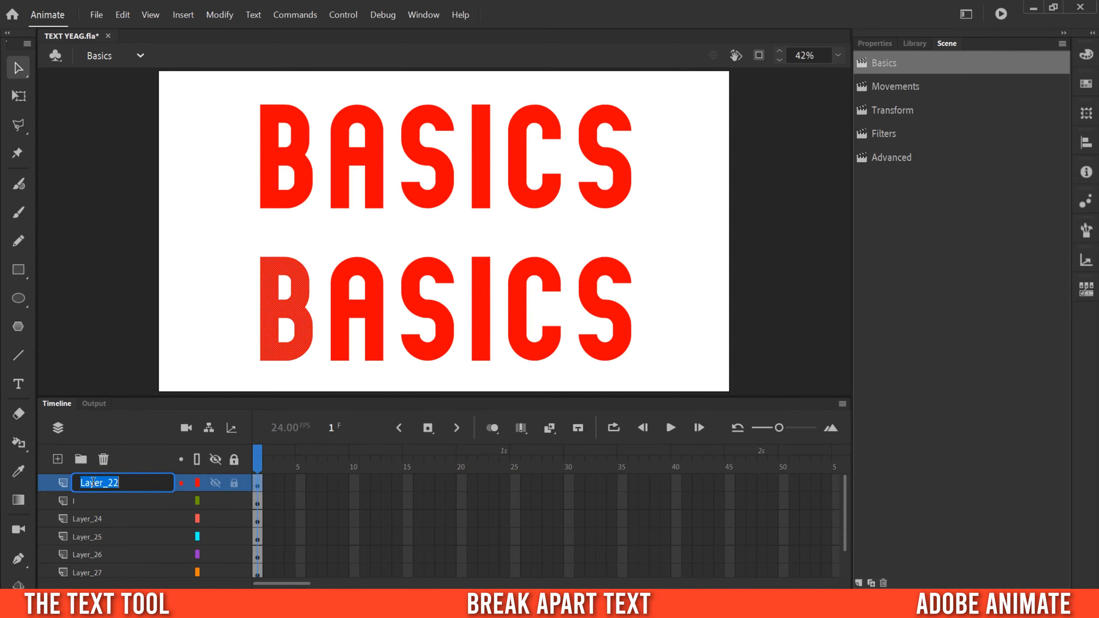
pyautogui.write('B')
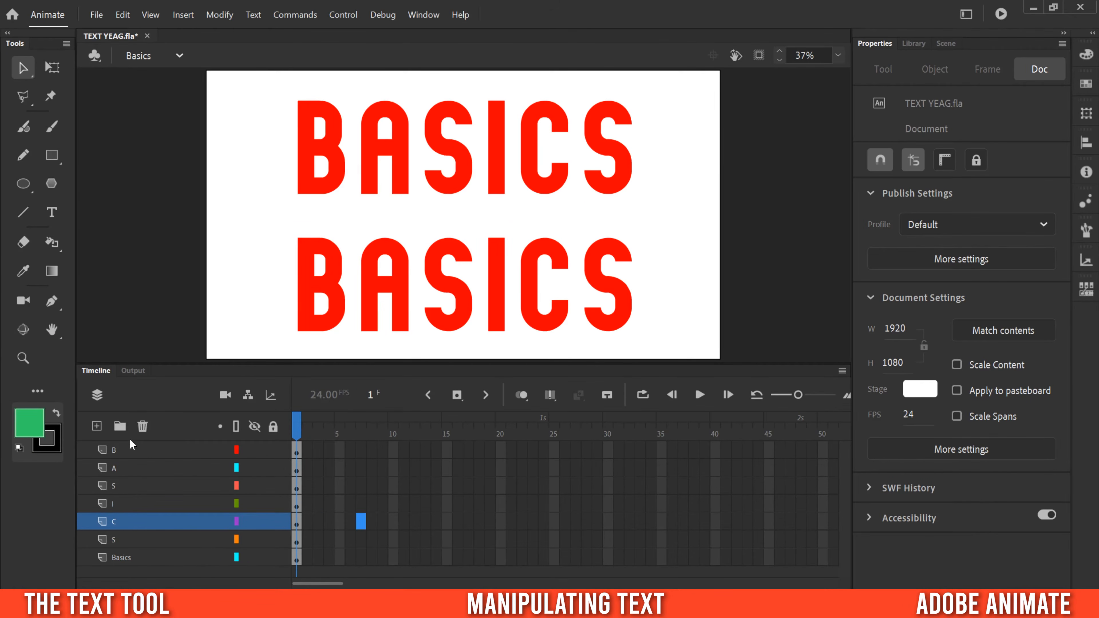
# Select the artwork on the Basics layer and move the upper BASICS word up to about Y 50.
pyautogui.click(123, 560)
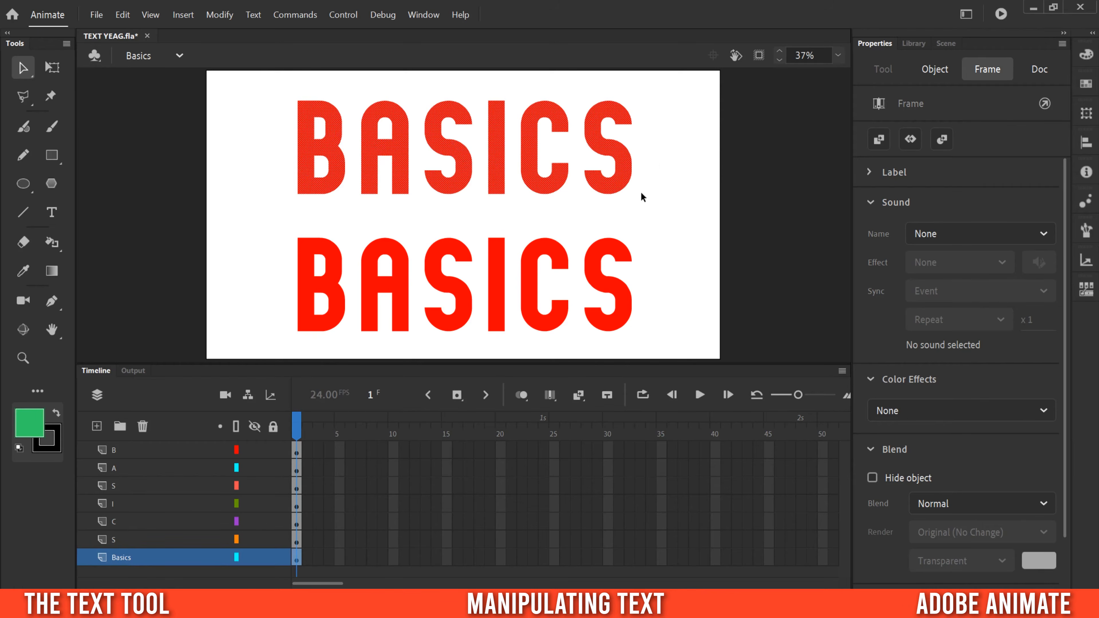
pyautogui.click(136, 451)
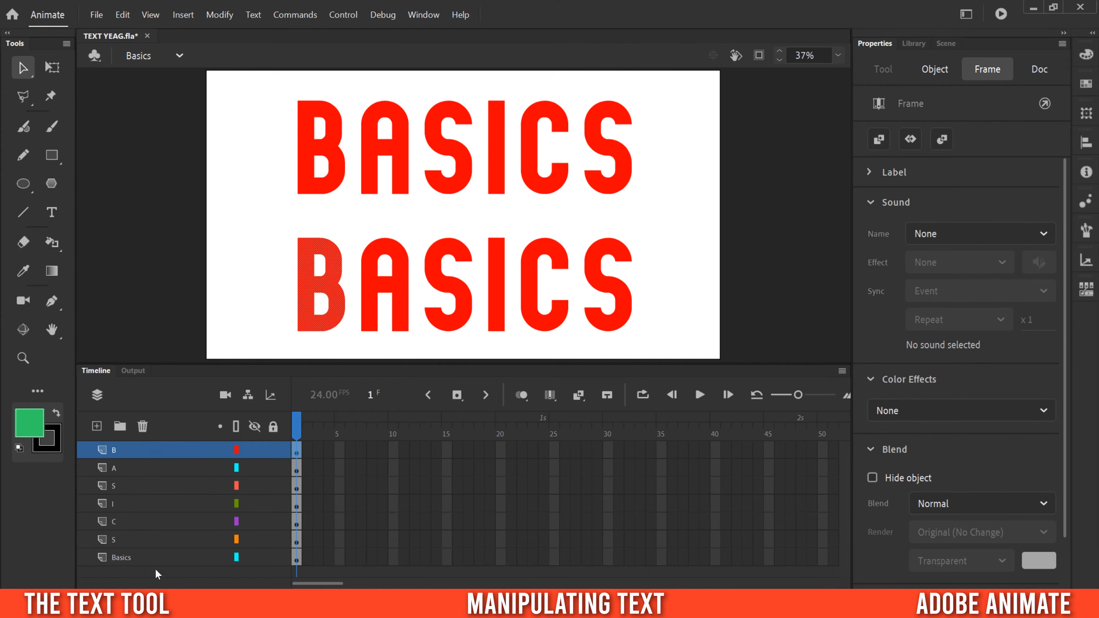
pyautogui.click(141, 559)
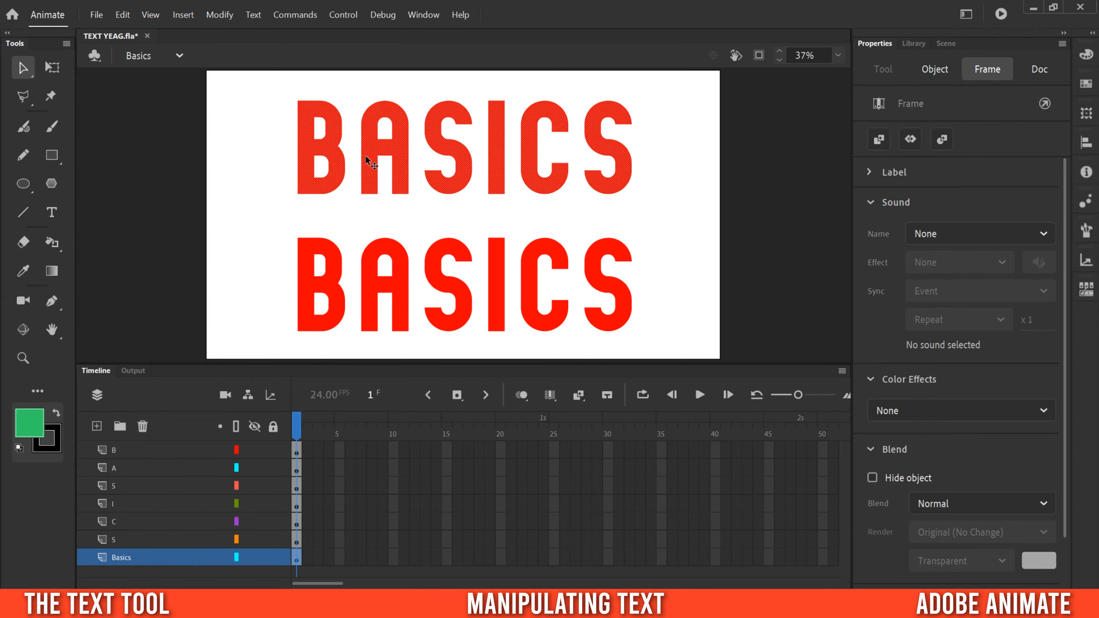
pyautogui.moveTo(396, 150); pyautogui.dragTo(399, 135)
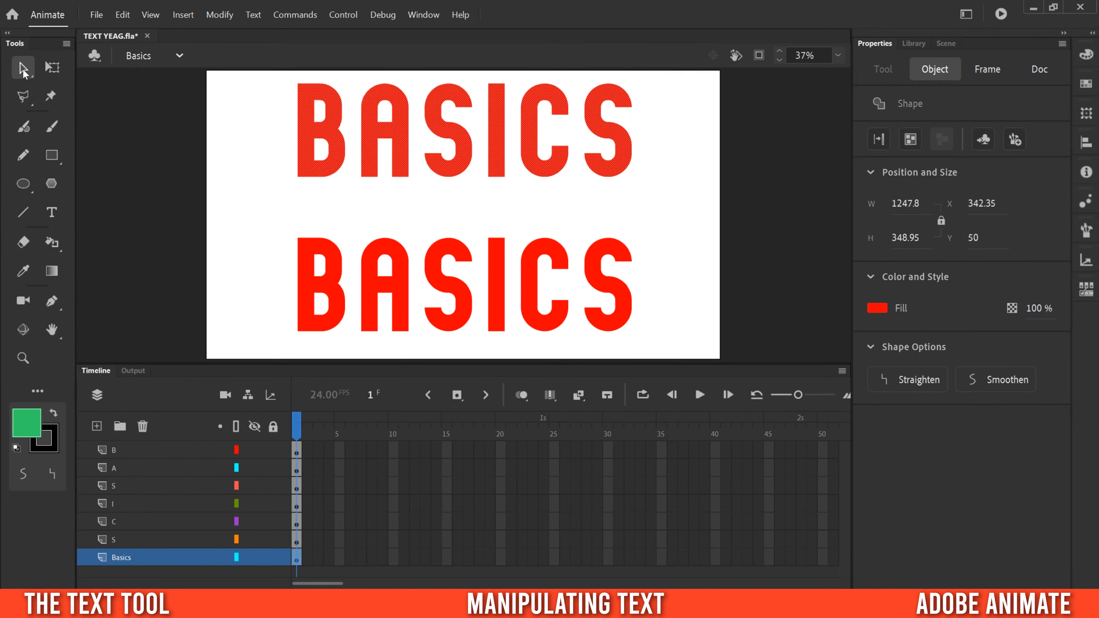
# Select all letters of the lower BASICS word, move them down to about Y 653 and clear the selection.
pyautogui.moveTo(676, 219); pyautogui.dragTo(251, 347)
pyautogui.moveTo(329, 288)
pyautogui.mouseDown()
pyautogui.moveTo(320, 320)
pyautogui.moveTo(327, 299)
pyautogui.mouseUp()
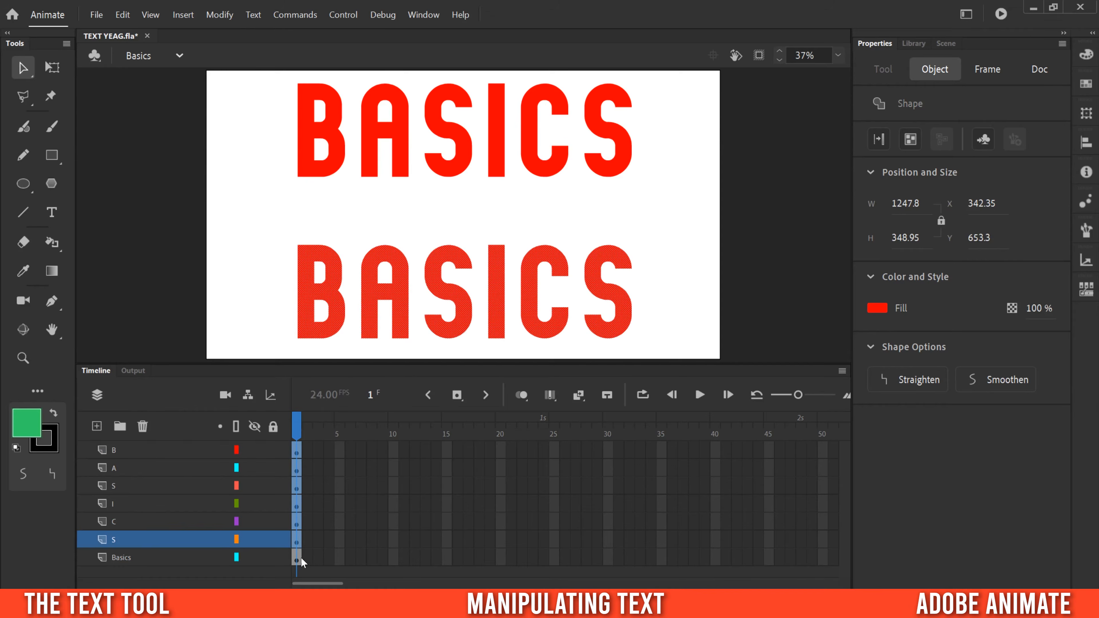
pyautogui.click(301, 561)
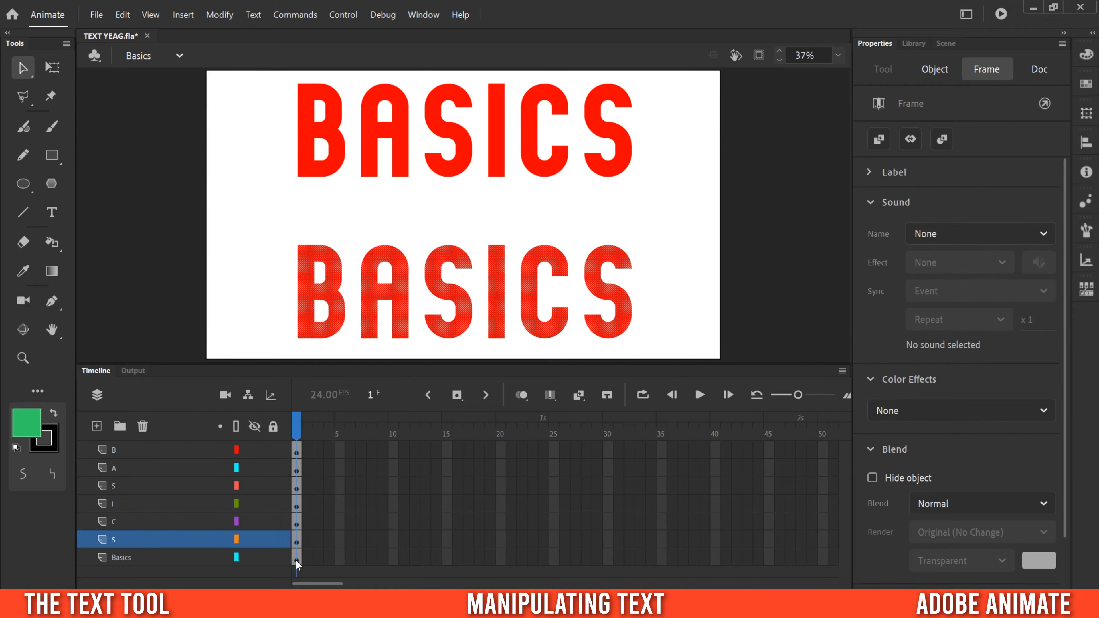
pyautogui.click(351, 539)
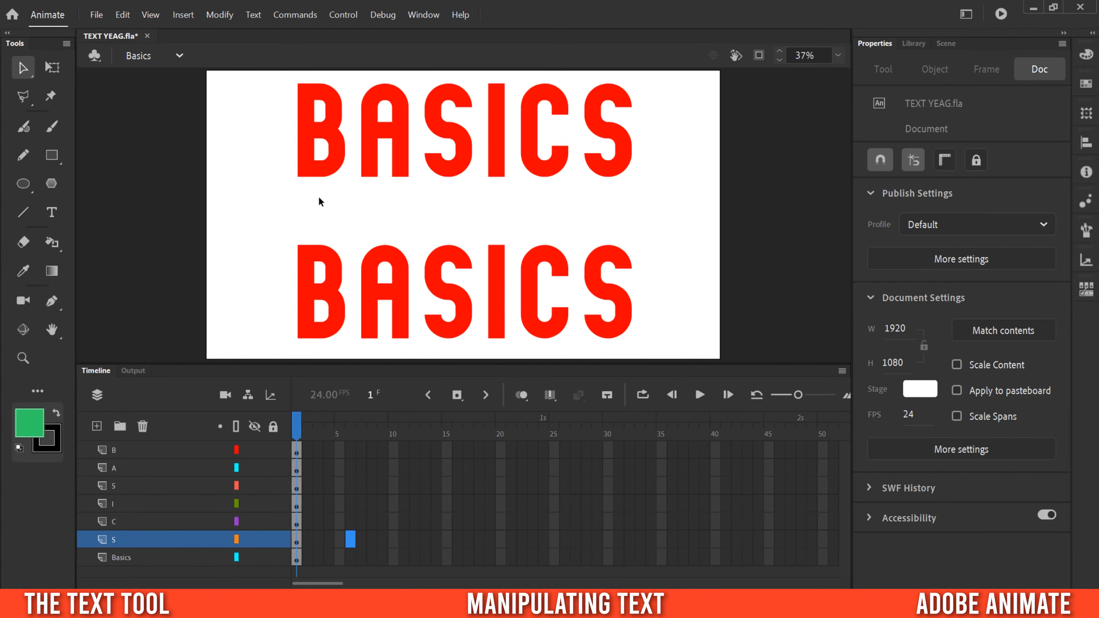
# Move only the letter B of the upper BASICS word slightly right to about X 358.
pyautogui.click(306, 131)
pyautogui.moveTo(306, 131)
pyautogui.mouseDown()
pyautogui.moveTo(277, 130)
pyautogui.moveTo(239, 150)
pyautogui.moveTo(312, 132)
pyautogui.mouseUp()
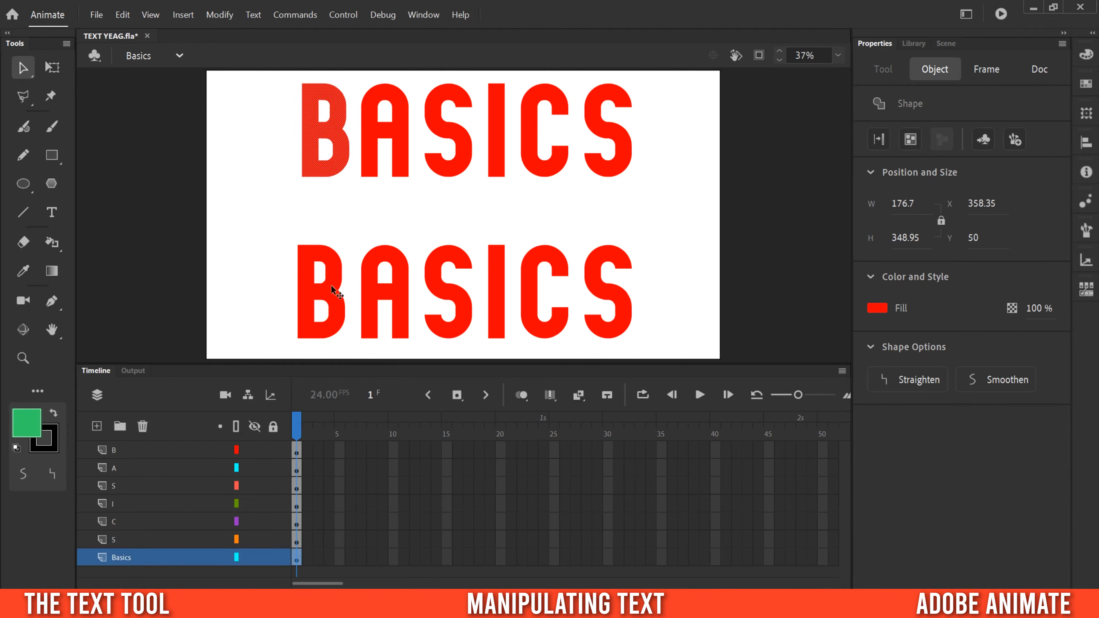
# Bow the left edge of the B outward in both words and pull the lower A's crossbar upward into a small peak.
pyautogui.click(296, 452)
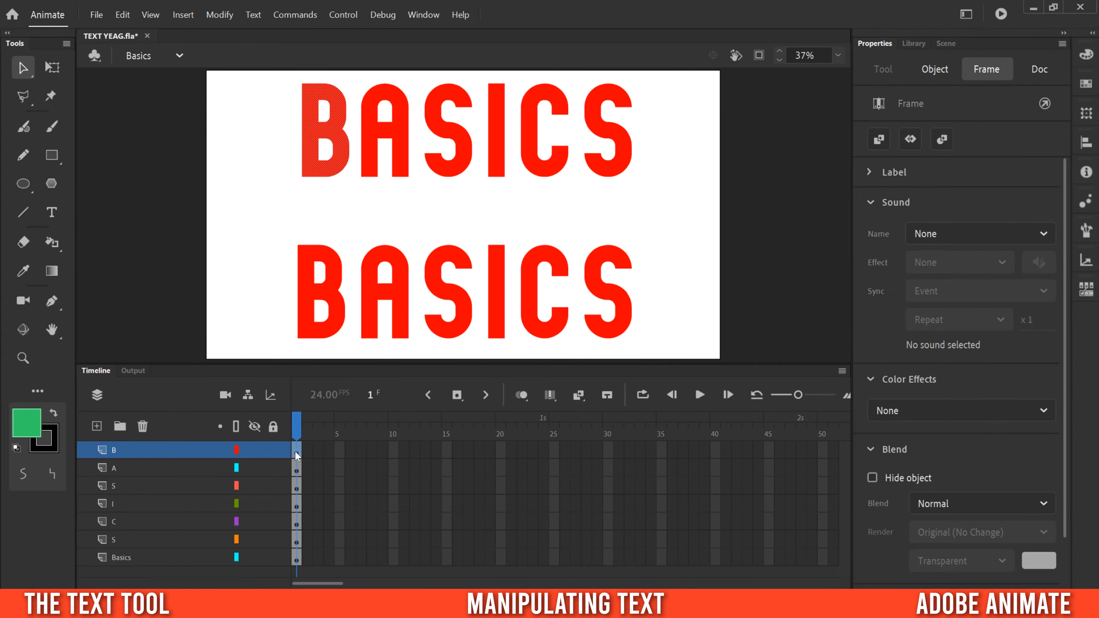
pyautogui.moveTo(323, 289)
pyautogui.mouseDown()
pyautogui.moveTo(252, 289)
pyautogui.moveTo(320, 294)
pyautogui.mouseUp()
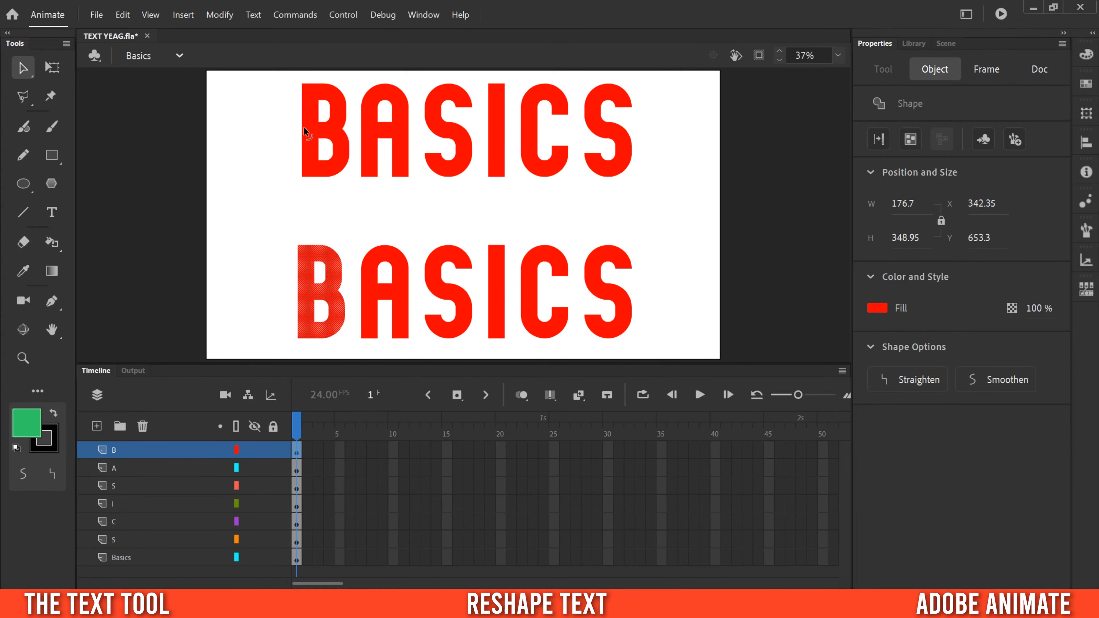
pyautogui.moveTo(302, 129); pyautogui.dragTo(287, 127)
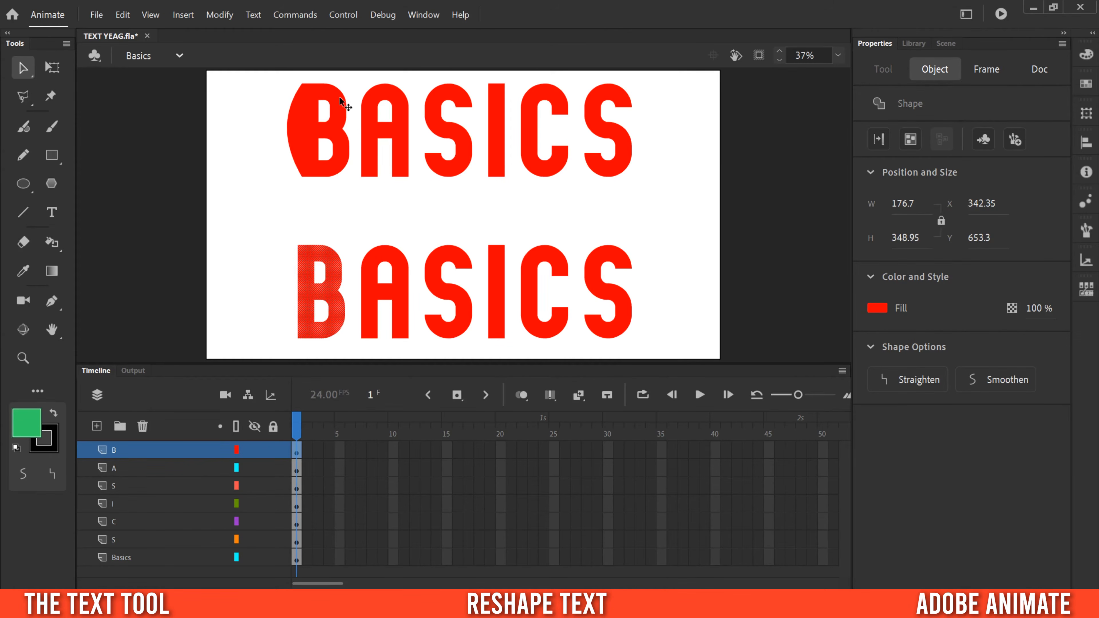
pyautogui.click(330, 112)
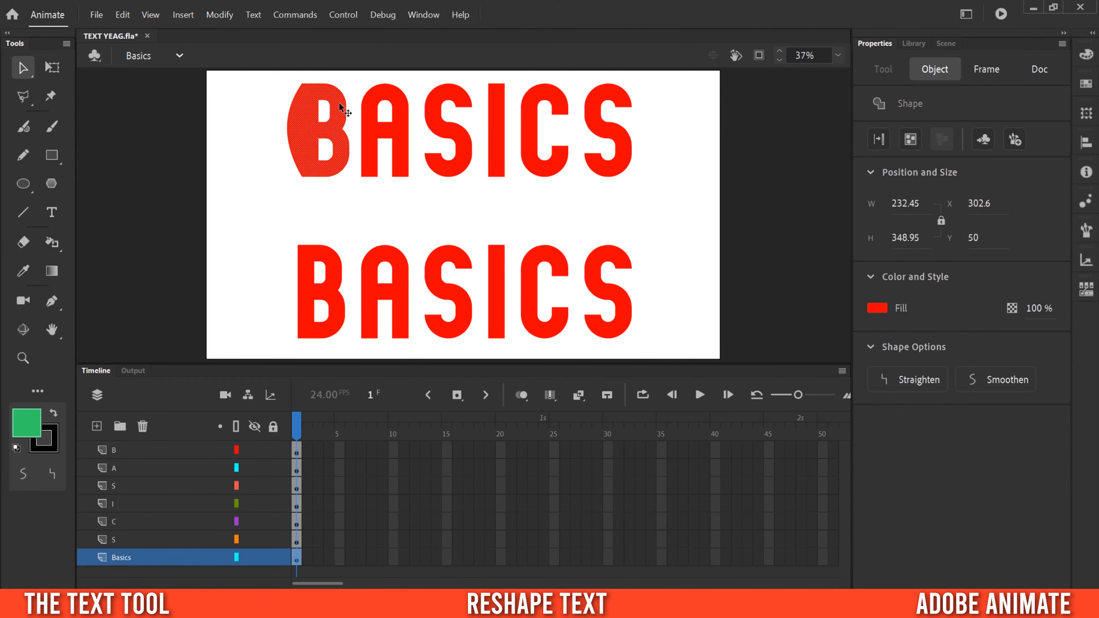
pyautogui.moveTo(297, 296); pyautogui.dragTo(282, 292)
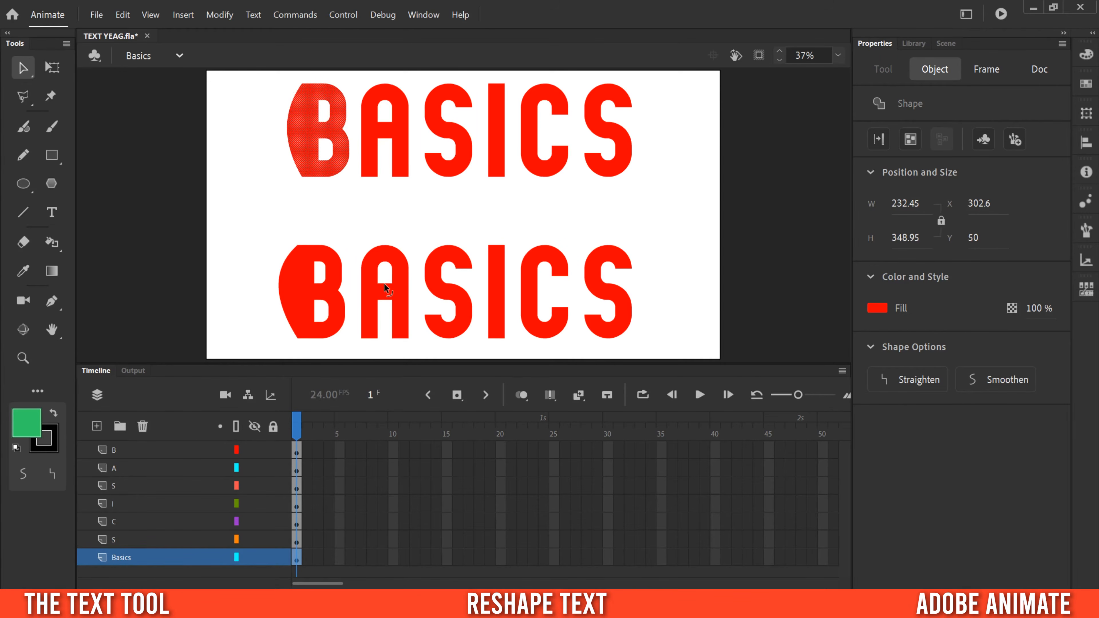
pyautogui.moveTo(385, 285); pyautogui.dragTo(385, 278)
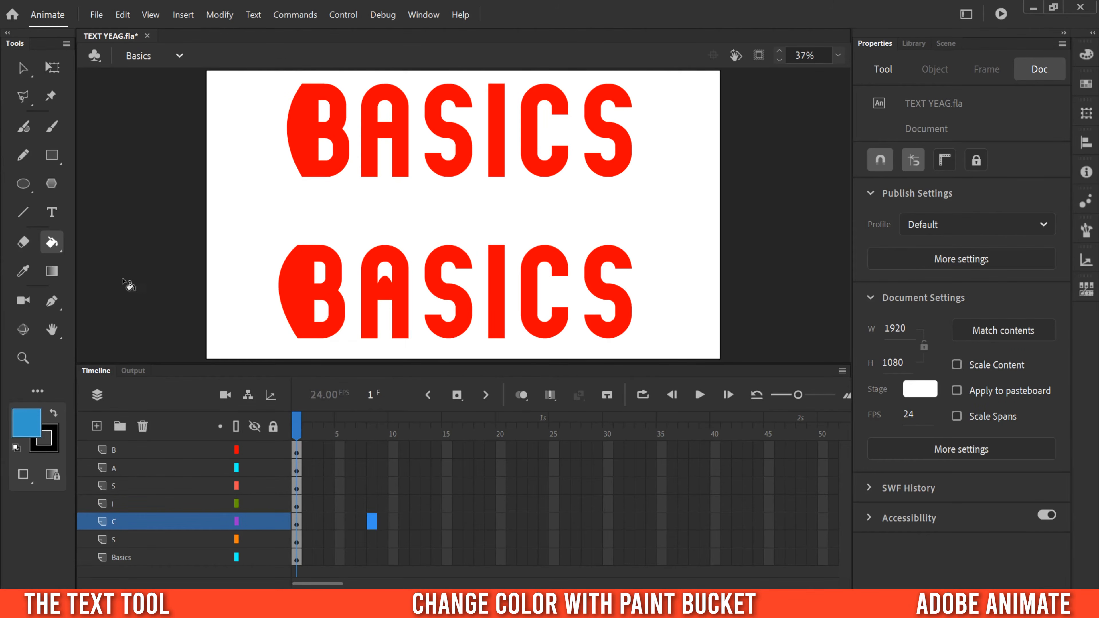
# Choose a dark green fill and apply it with the Paint Bucket to the upper B, the lower B and the lower A.
pyautogui.click(26, 426)
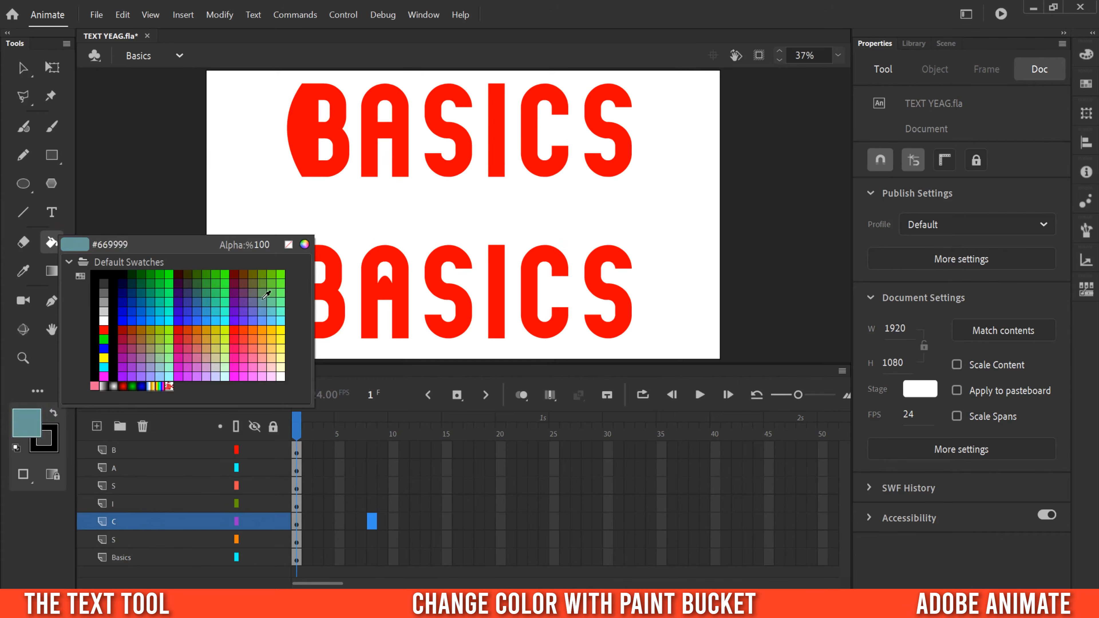
pyautogui.click(204, 295)
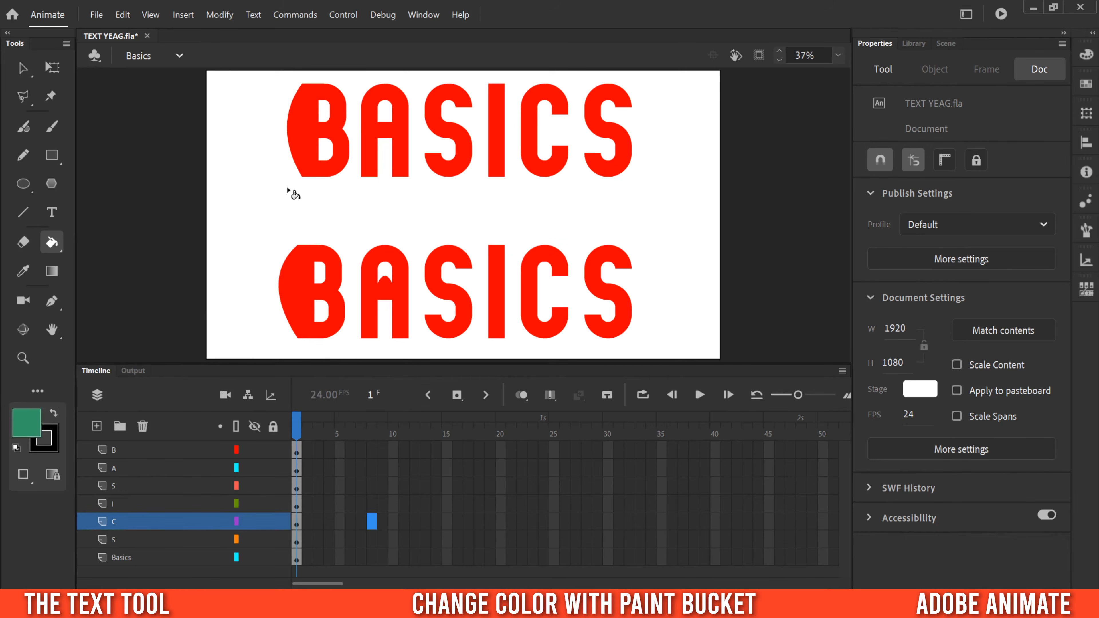
pyautogui.click(303, 126)
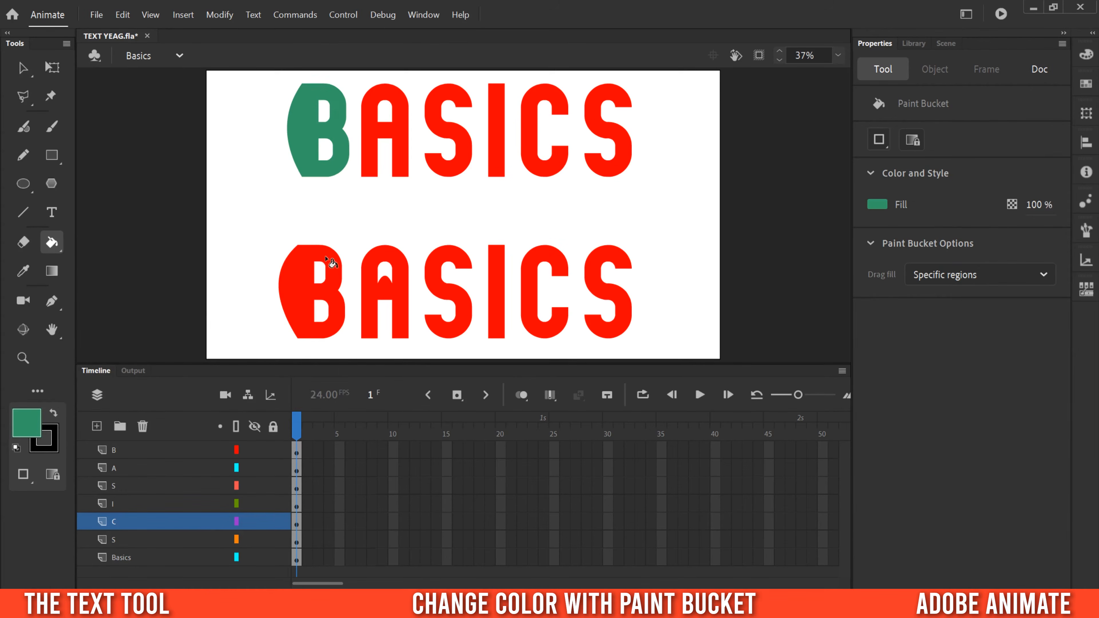
pyautogui.click(294, 281)
pyautogui.click(373, 290)
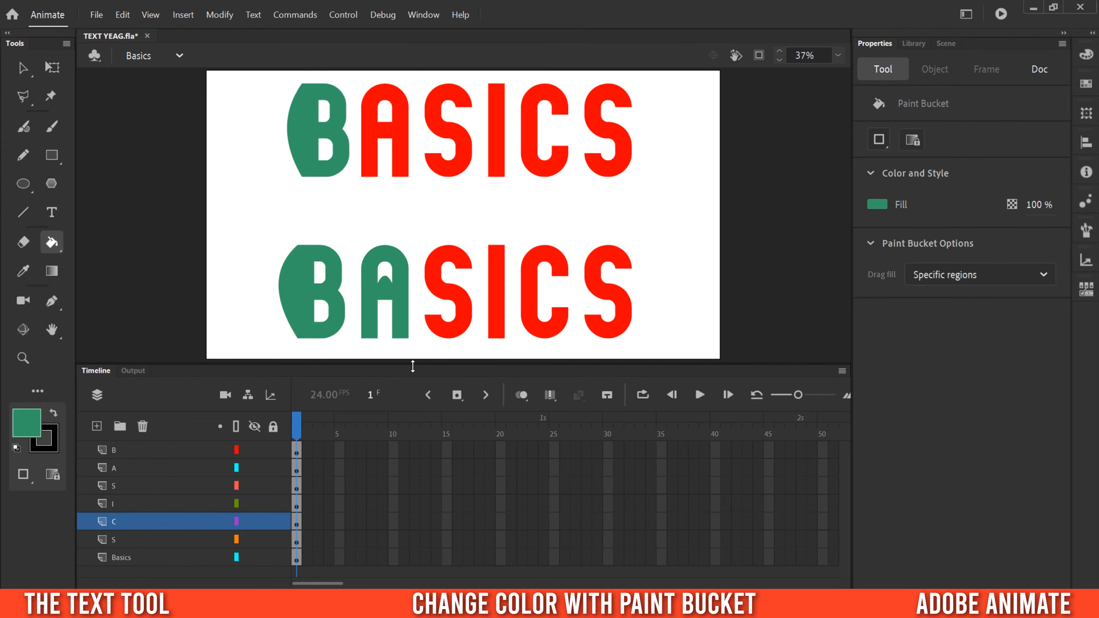
# With the Ink Bottle tool, outline the upper B in black at stroke size 10 and the lower B at size 4.
pyautogui.click(52, 247)
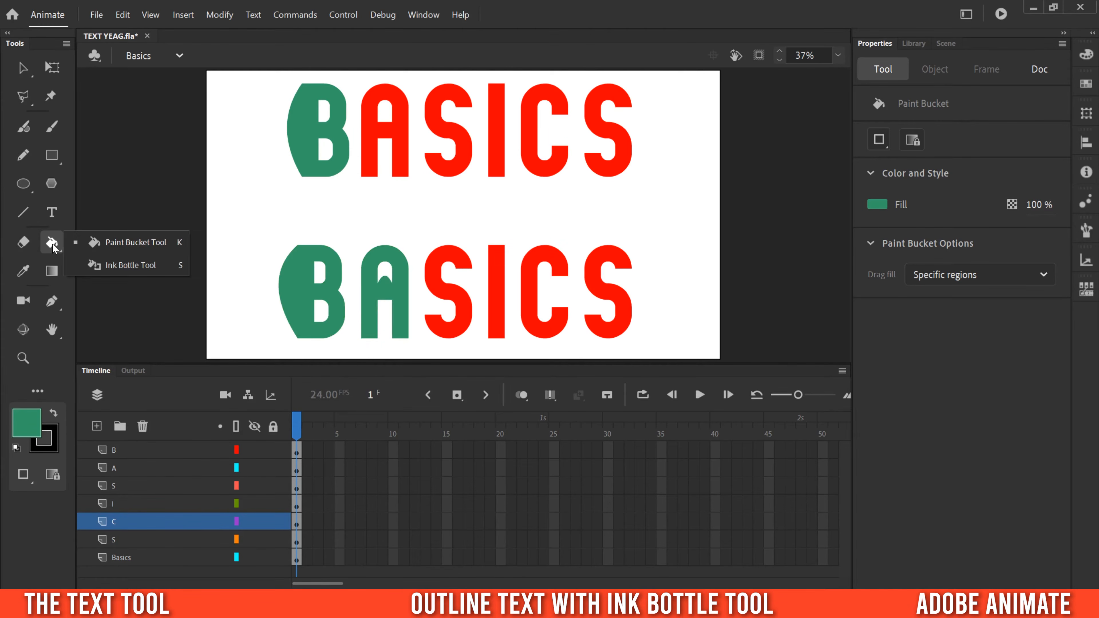
pyautogui.click(123, 265)
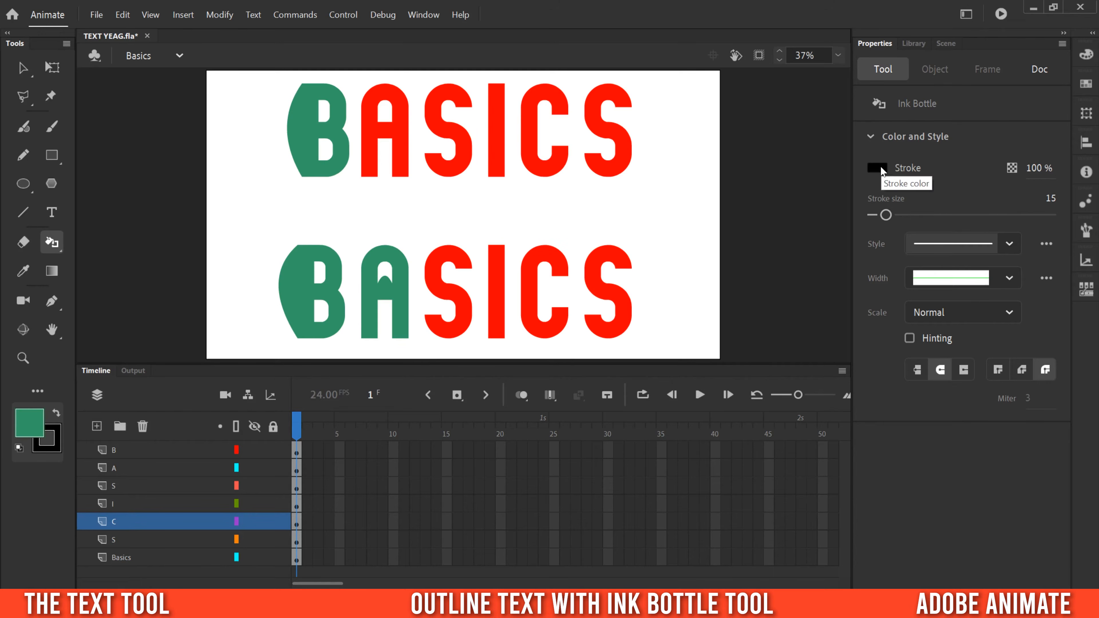
pyautogui.moveTo(886, 216); pyautogui.dragTo(882, 218)
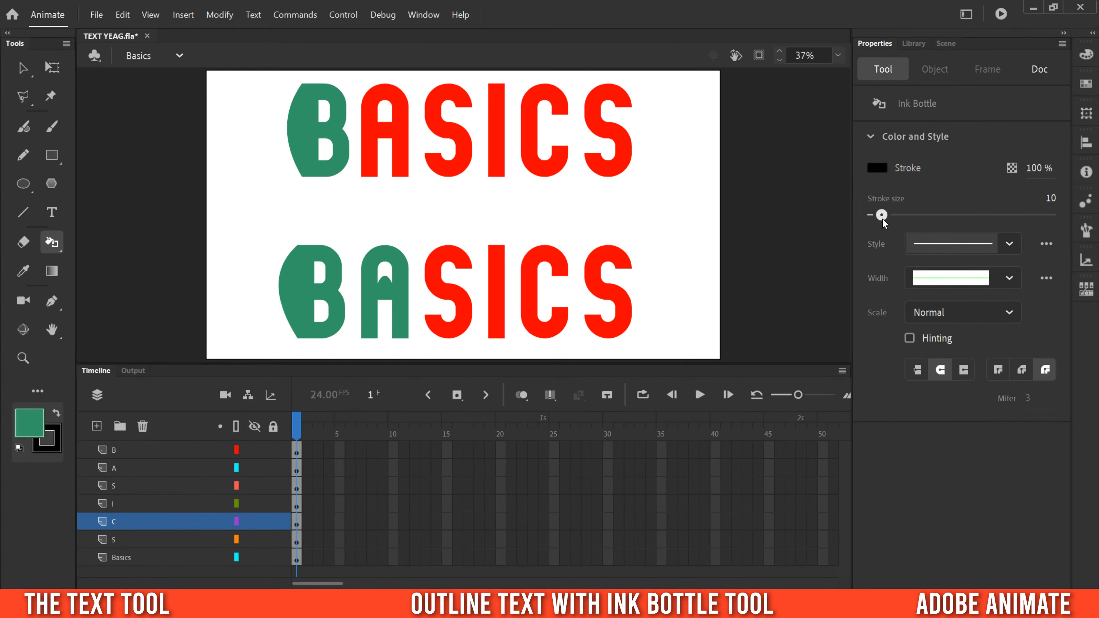
pyautogui.click(331, 126)
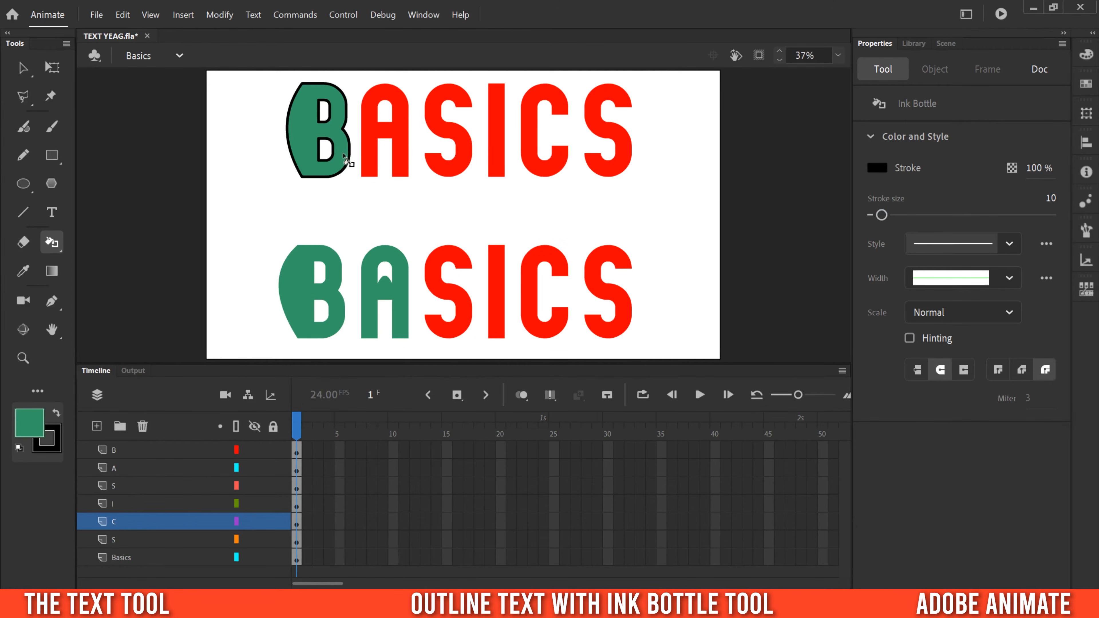
pyautogui.moveTo(882, 215); pyautogui.dragTo(876, 215)
pyautogui.click(293, 292)
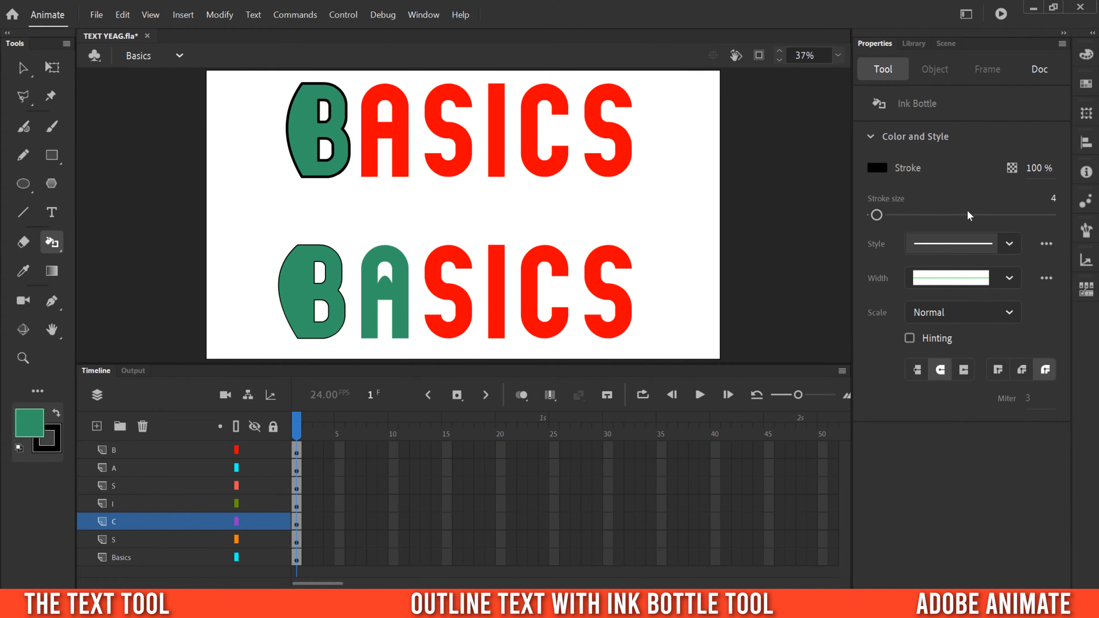
# Switch the stroke style to dashed and outline the lower A at size 26 and the upper A at size 5.
pyautogui.moveTo(877, 215); pyautogui.dragTo(896, 216)
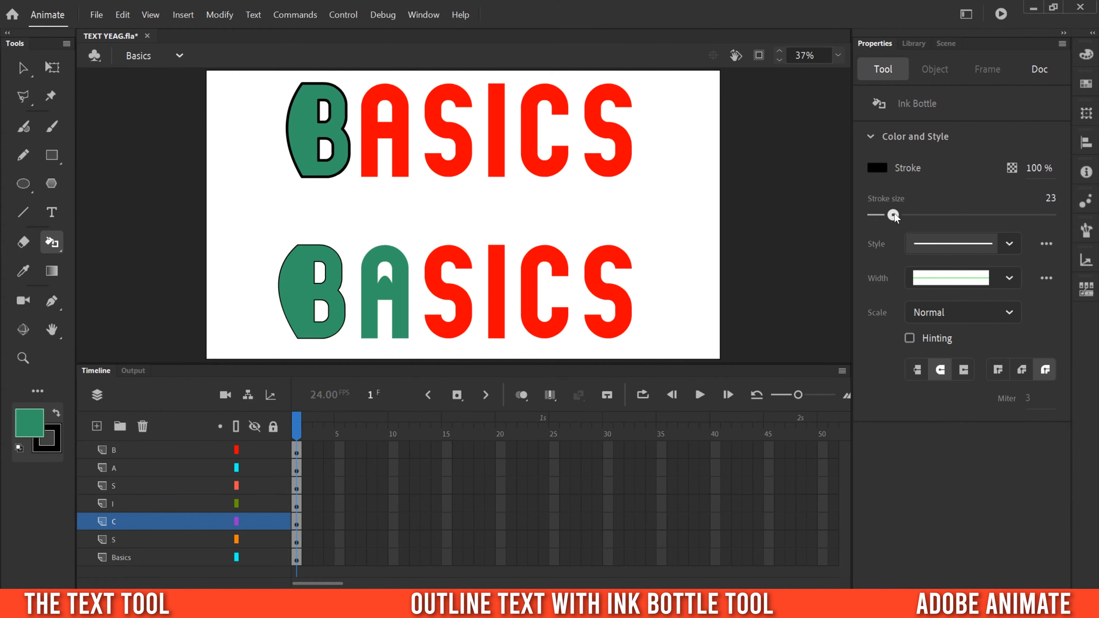
pyautogui.click(1011, 243)
pyautogui.click(974, 314)
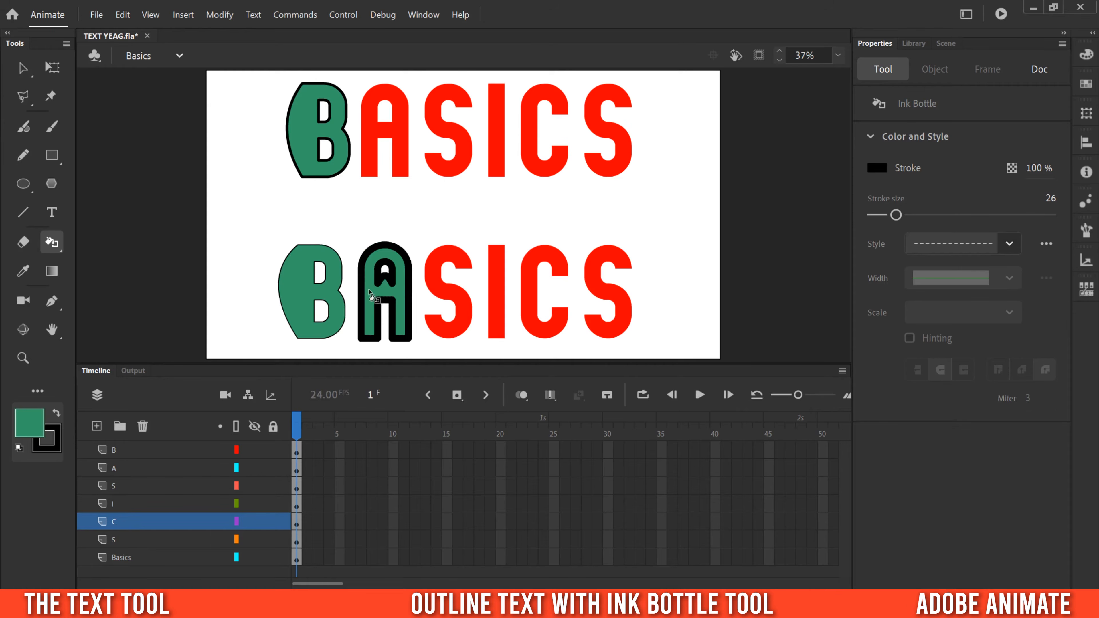
pyautogui.moveTo(906, 215); pyautogui.dragTo(886, 214)
pyautogui.click(396, 130)
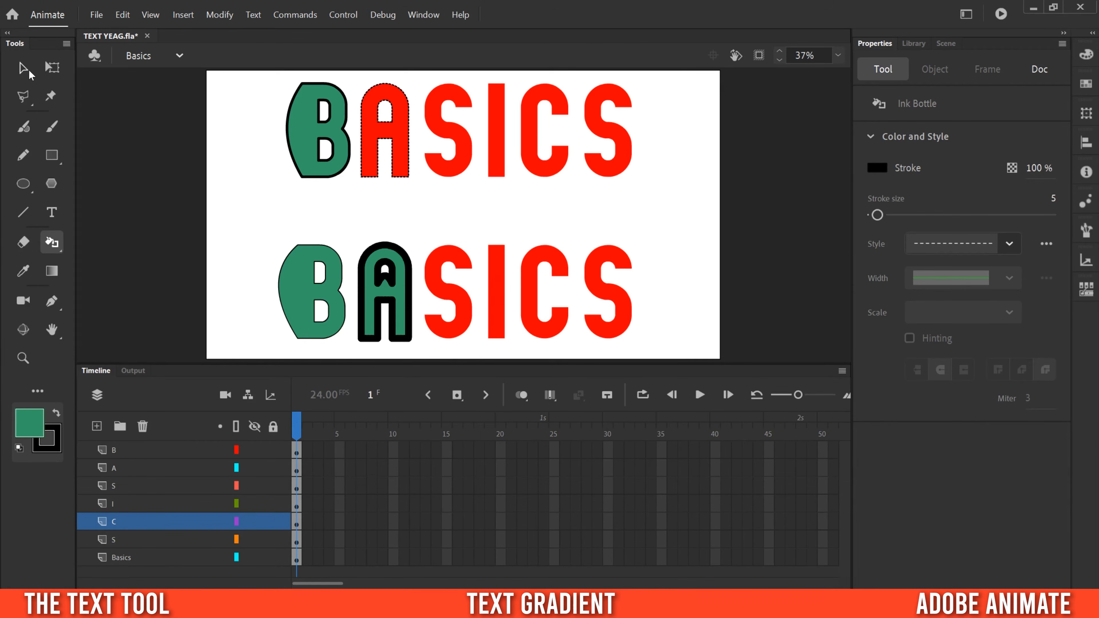
# Select the first S of the lower BASICS word and change its fill to a linear gradient.
pyautogui.click(22, 69)
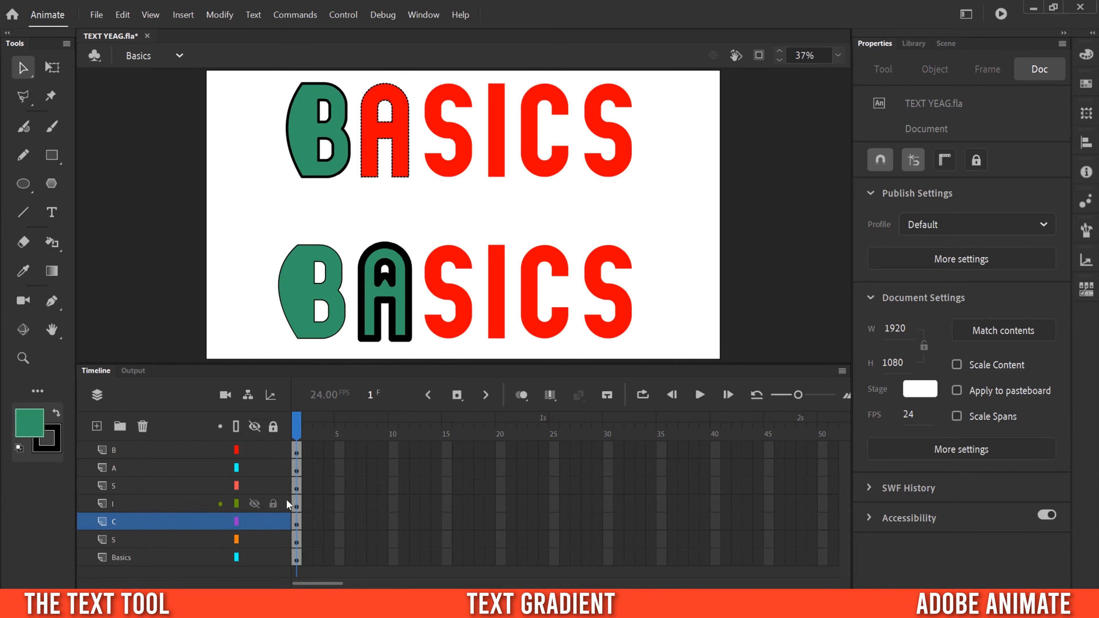
pyautogui.click(295, 486)
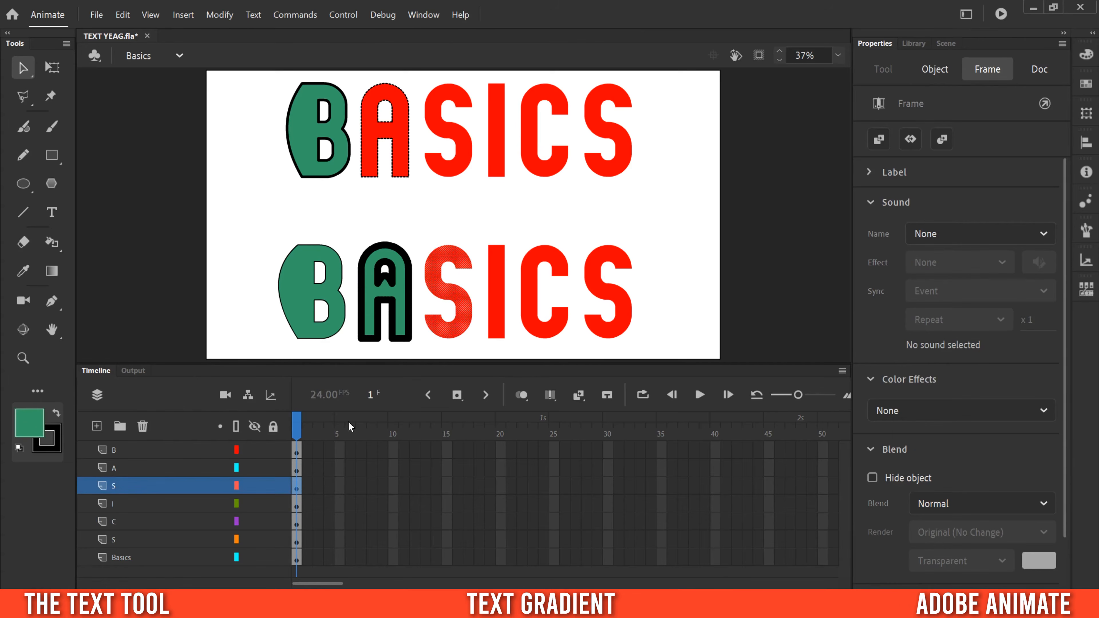
pyautogui.click(1086, 55)
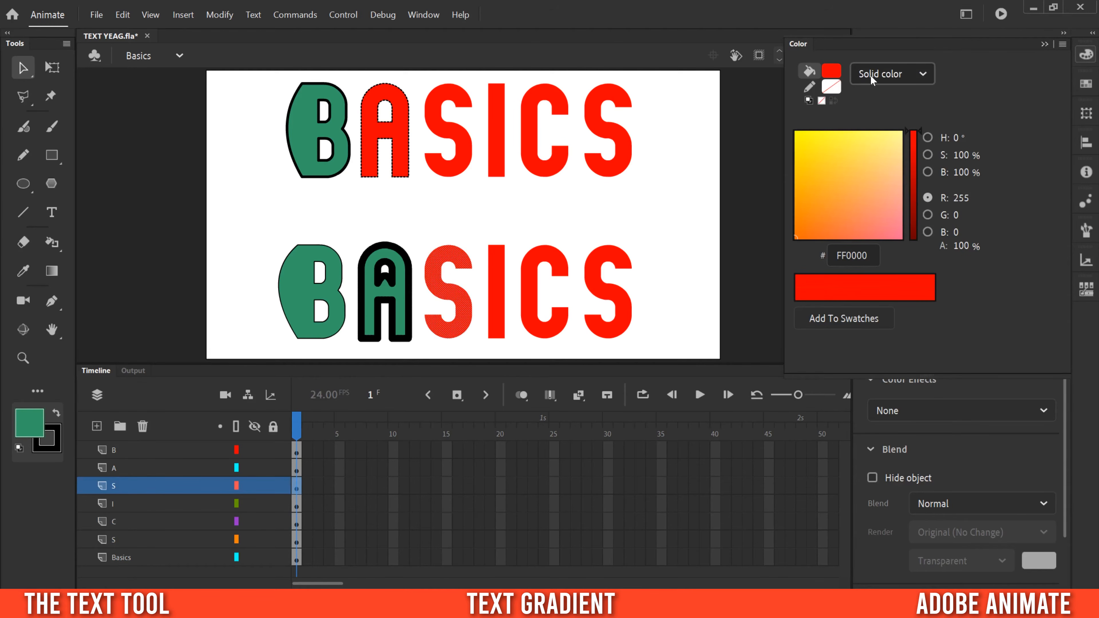
pyautogui.click(910, 74)
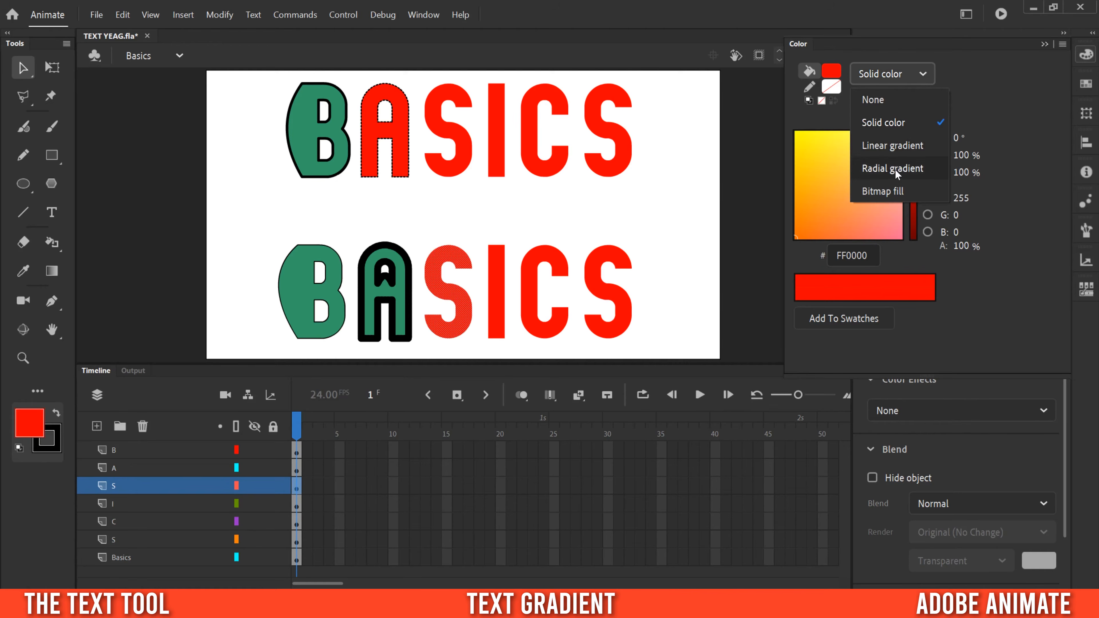
pyautogui.click(895, 146)
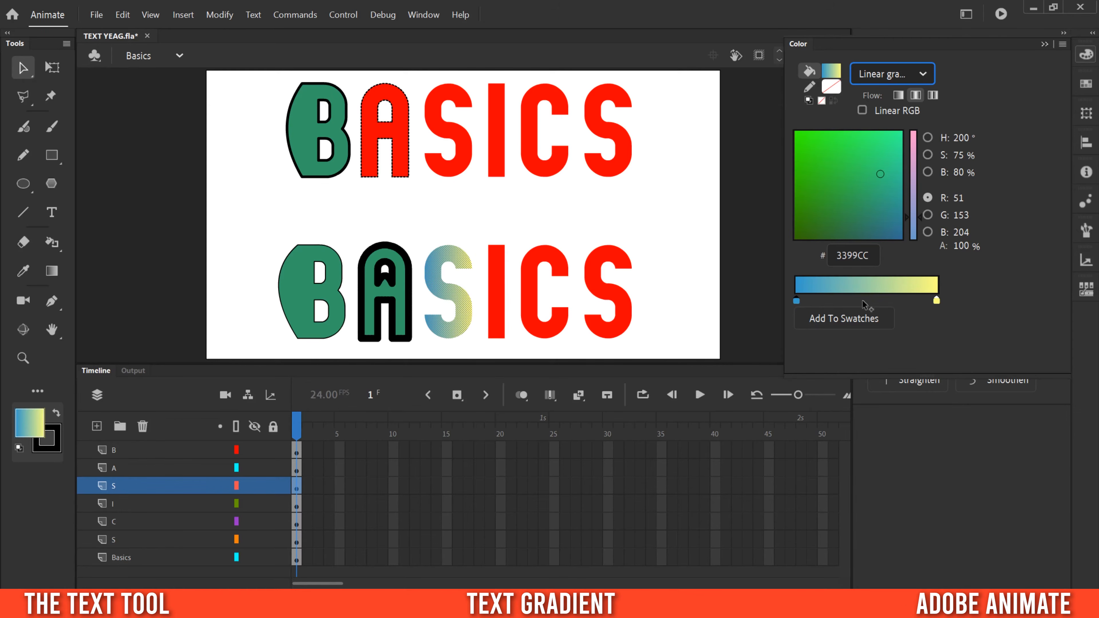
# Set the gradient's start color to red CC0033 and its end color to yellow FFFF33.
pyautogui.click(797, 302)
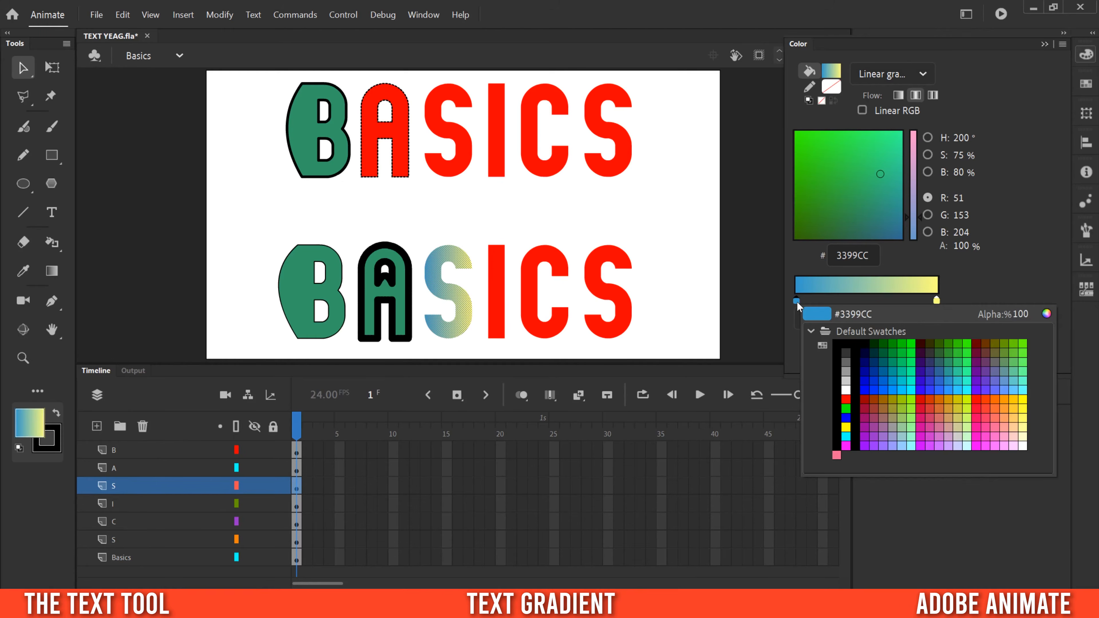
pyautogui.click(924, 407)
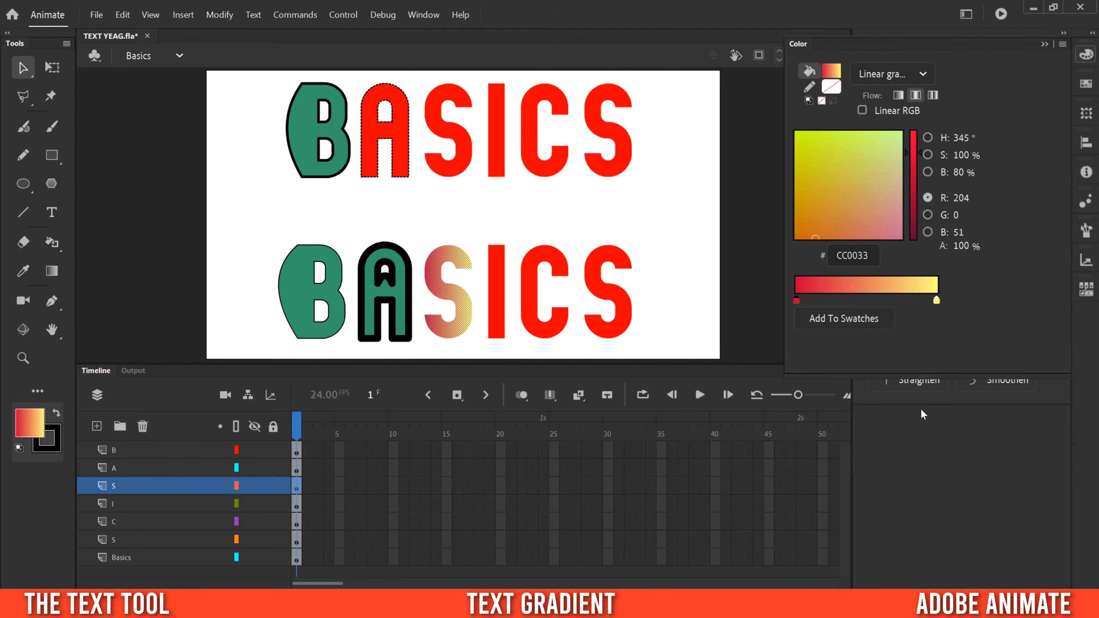
pyautogui.click(937, 301)
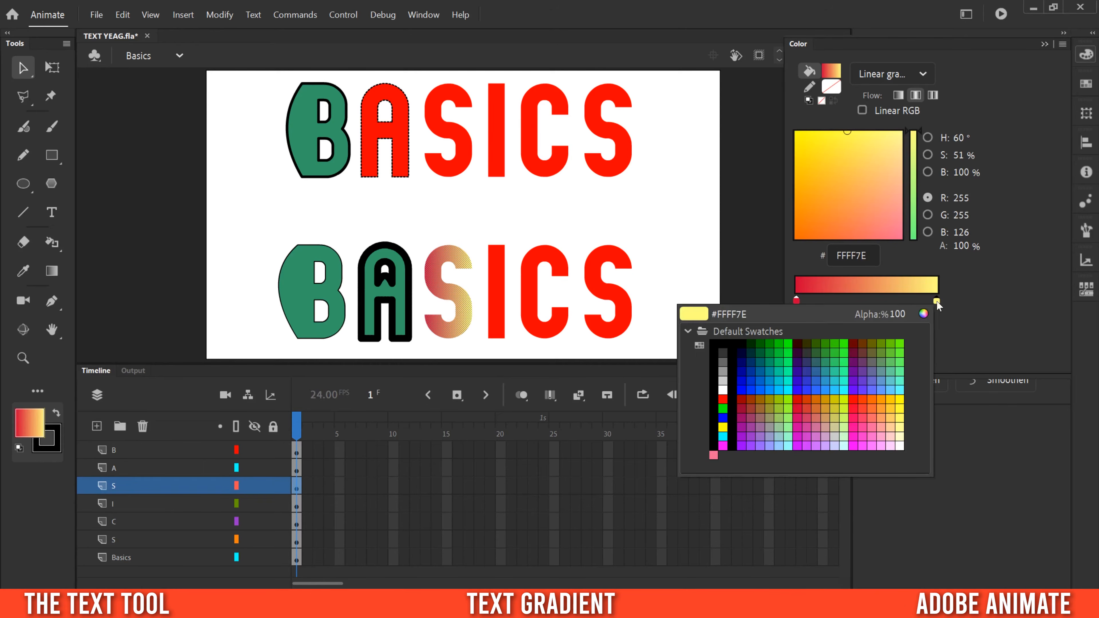
pyautogui.click(899, 402)
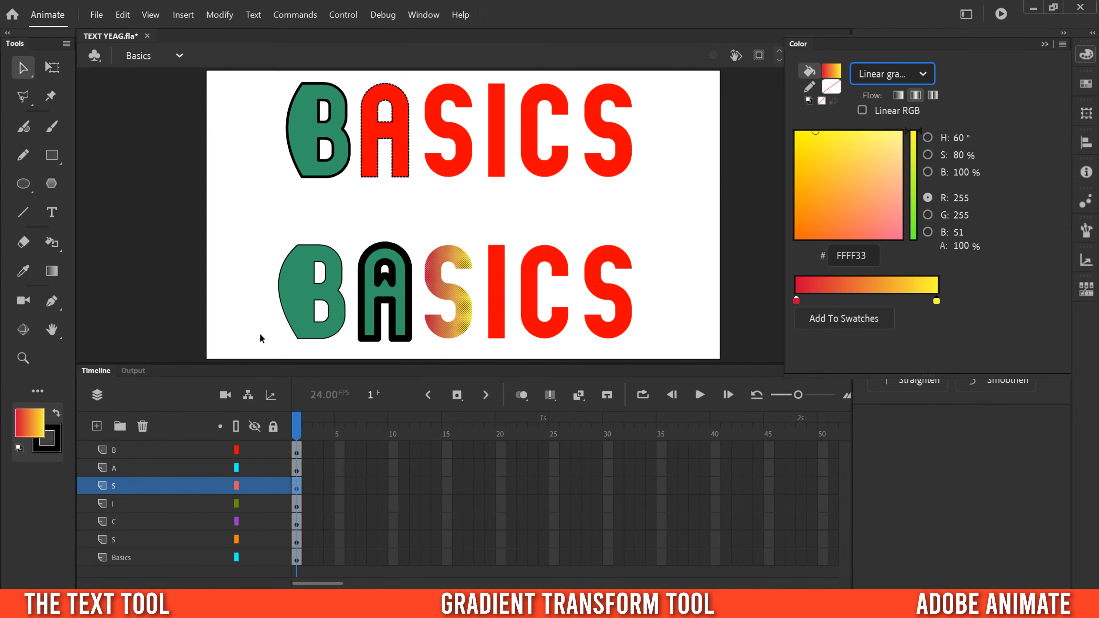
# Use the Gradient Transform tool to shift the lower S's gradient slightly right and narrow it, then clear the selection.
pyautogui.click(52, 272)
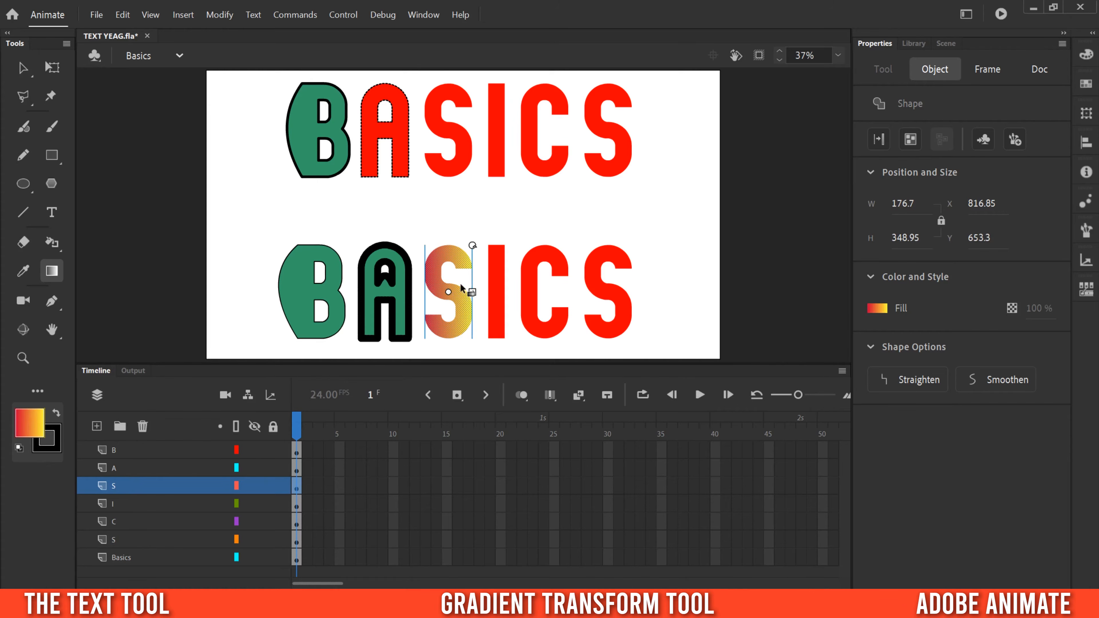
pyautogui.moveTo(447, 291)
pyautogui.mouseDown()
pyautogui.moveTo(446, 272)
pyautogui.moveTo(425, 269)
pyautogui.moveTo(485, 274)
pyautogui.moveTo(445, 275)
pyautogui.moveTo(452, 292)
pyautogui.mouseUp()
pyautogui.moveTo(477, 245)
pyautogui.mouseDown()
pyautogui.moveTo(504, 277)
pyautogui.moveTo(503, 317)
pyautogui.moveTo(504, 276)
pyautogui.moveTo(473, 253)
pyautogui.mouseUp()
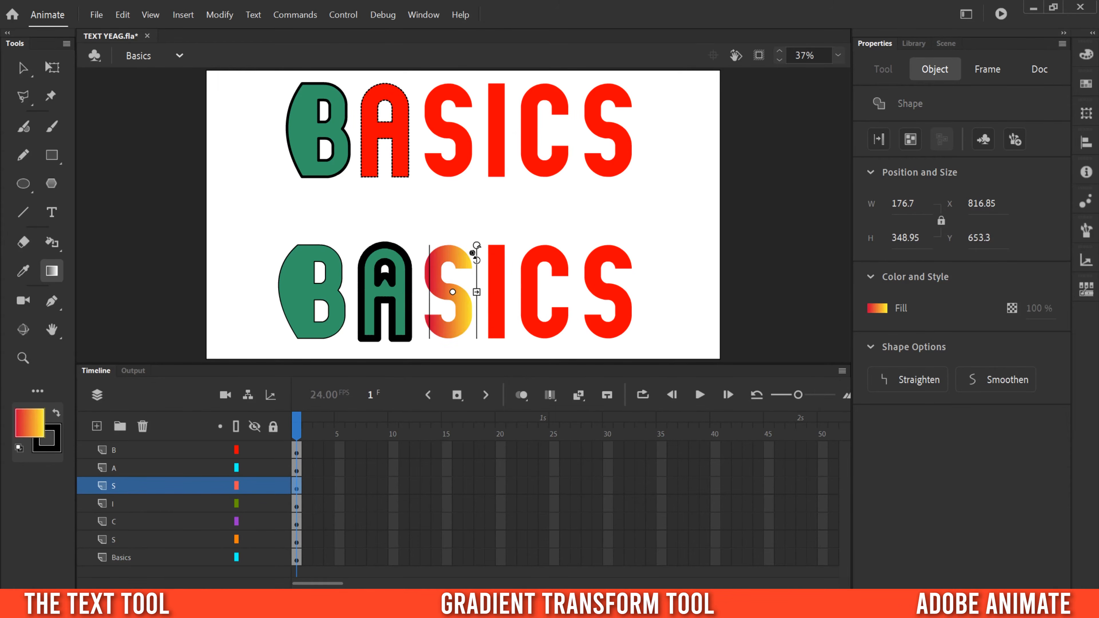
pyautogui.moveTo(477, 293)
pyautogui.mouseDown()
pyautogui.moveTo(549, 292)
pyautogui.moveTo(456, 292)
pyautogui.moveTo(469, 293)
pyautogui.mouseUp()
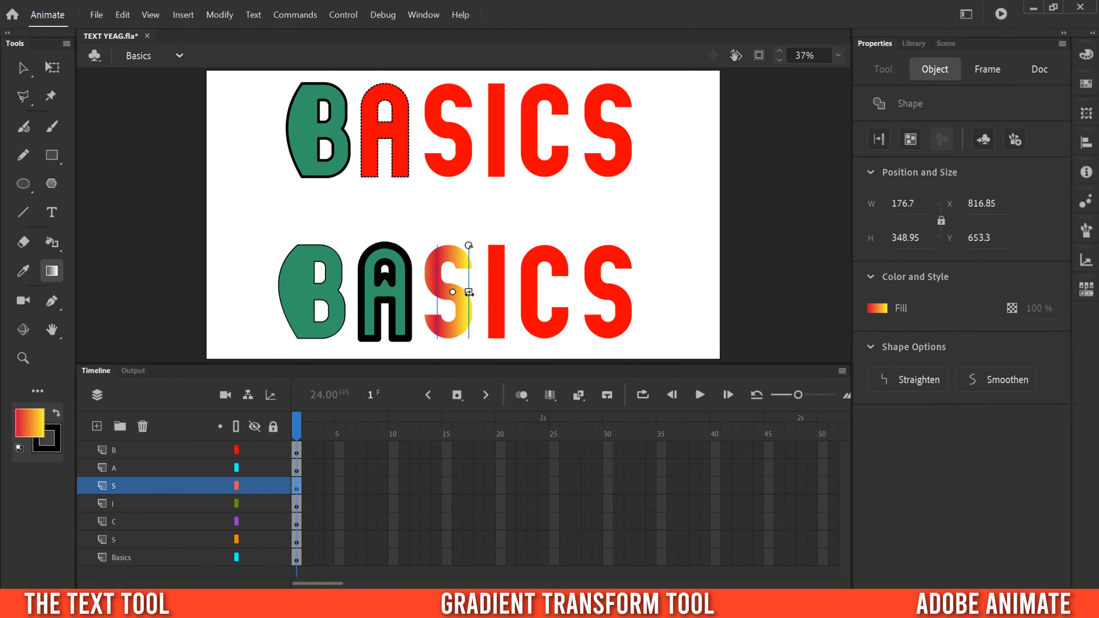
pyautogui.click(340, 558)
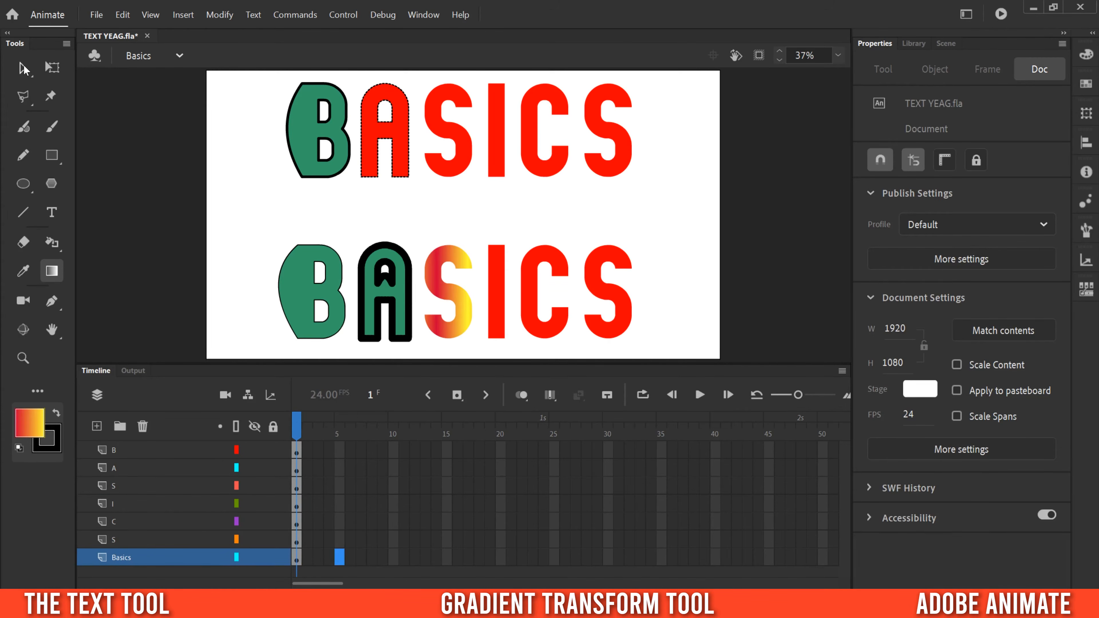
# Select the first S of the upper BASICS word and change its fill to a radial gradient.
pyautogui.press('v')
pyautogui.click(435, 121)
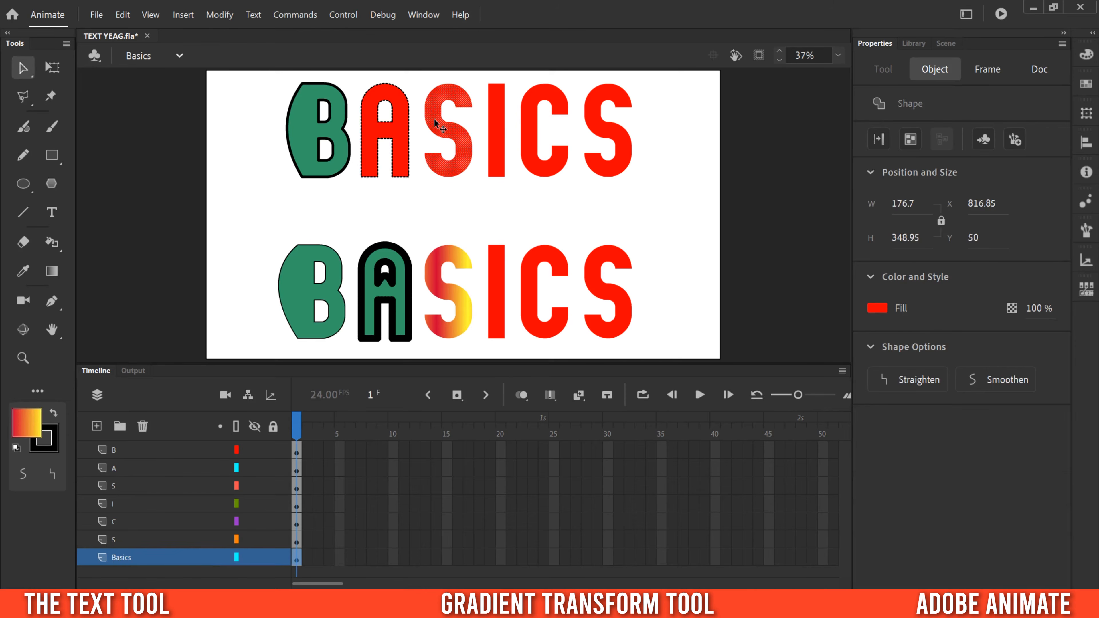
pyautogui.click(1087, 54)
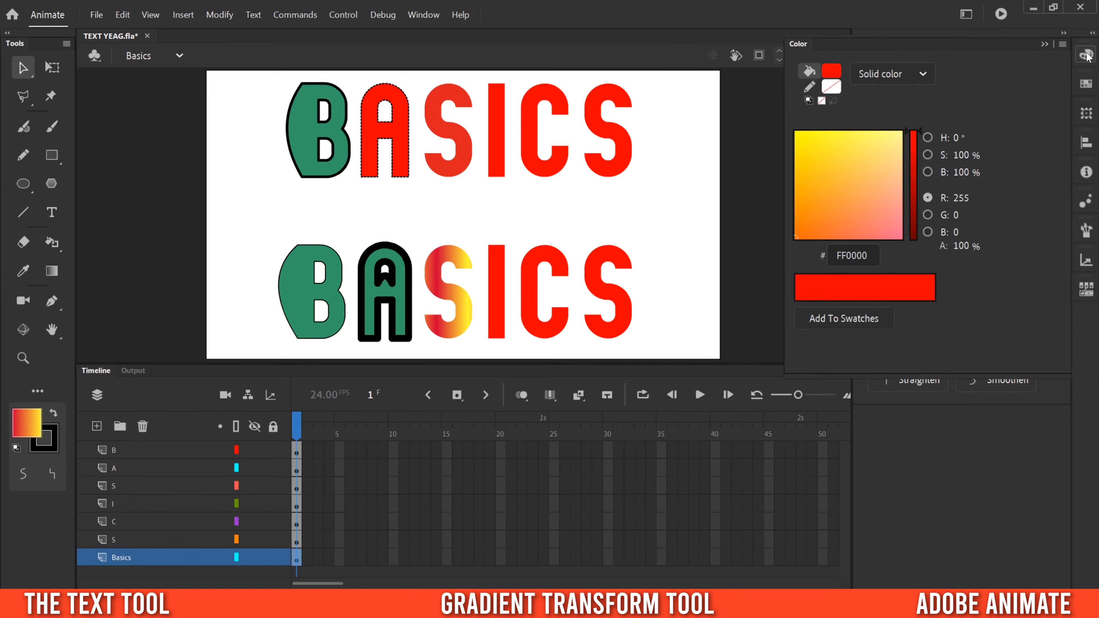
pyautogui.click(896, 75)
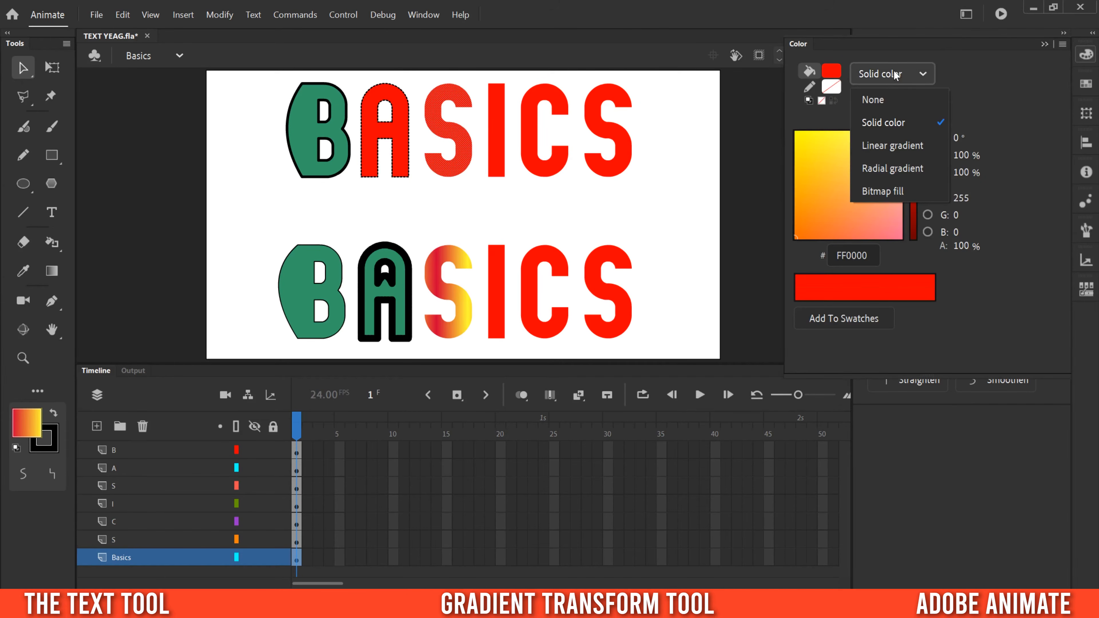
pyautogui.click(884, 168)
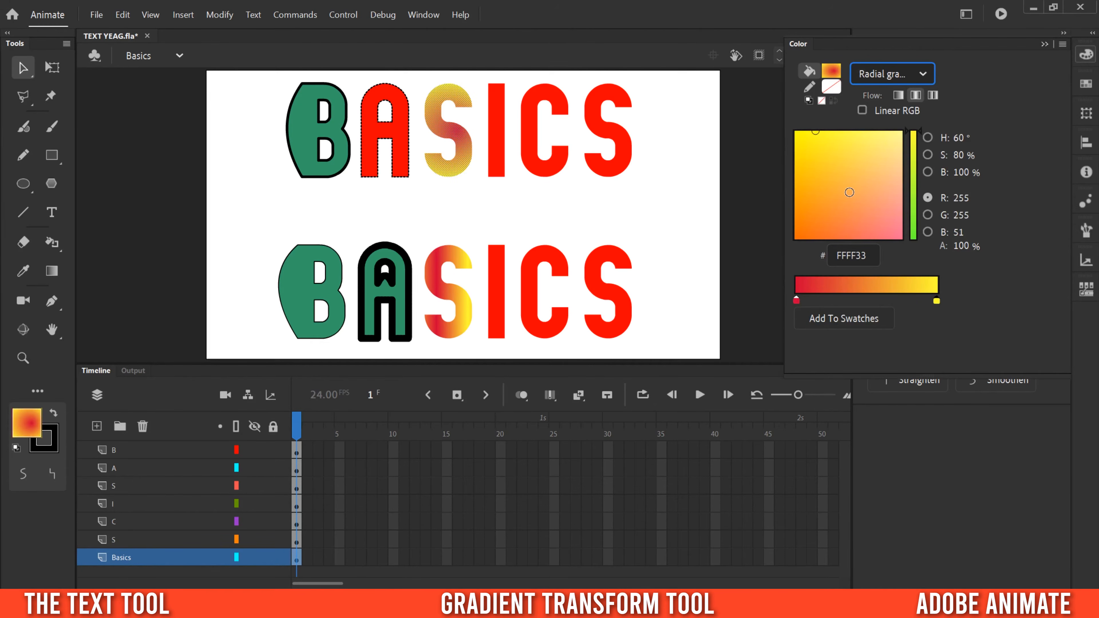
# Use the Gradient Transform tool to move the upper S's radial gradient focal point to the left and widen the gradient.
pyautogui.click(51, 272)
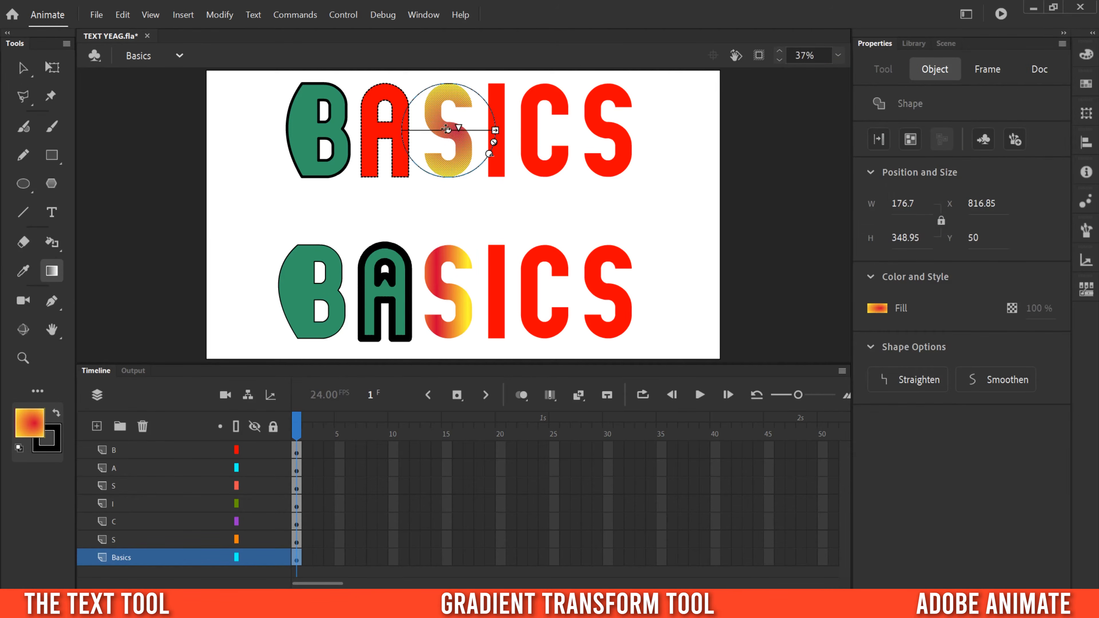
pyautogui.moveTo(448, 130); pyautogui.dragTo(447, 129)
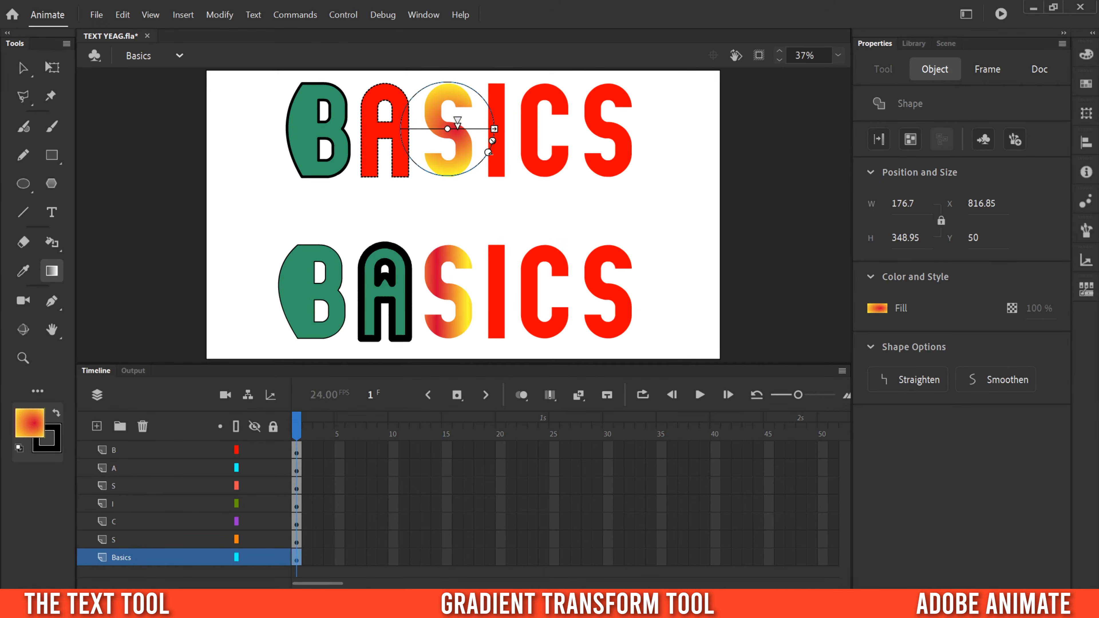
pyautogui.moveTo(459, 111)
pyautogui.mouseDown()
pyautogui.moveTo(463, 125)
pyautogui.moveTo(418, 125)
pyautogui.moveTo(457, 126)
pyautogui.moveTo(503, 172)
pyautogui.moveTo(432, 214)
pyautogui.moveTo(393, 206)
pyautogui.moveTo(501, 170)
pyautogui.moveTo(511, 141)
pyautogui.moveTo(496, 173)
pyautogui.moveTo(500, 158)
pyautogui.mouseUp()
pyautogui.moveTo(457, 125); pyautogui.dragTo(400, 126)
pyautogui.moveTo(488, 154)
pyautogui.mouseDown()
pyautogui.moveTo(414, 179)
pyautogui.moveTo(407, 151)
pyautogui.moveTo(490, 154)
pyautogui.mouseUp()
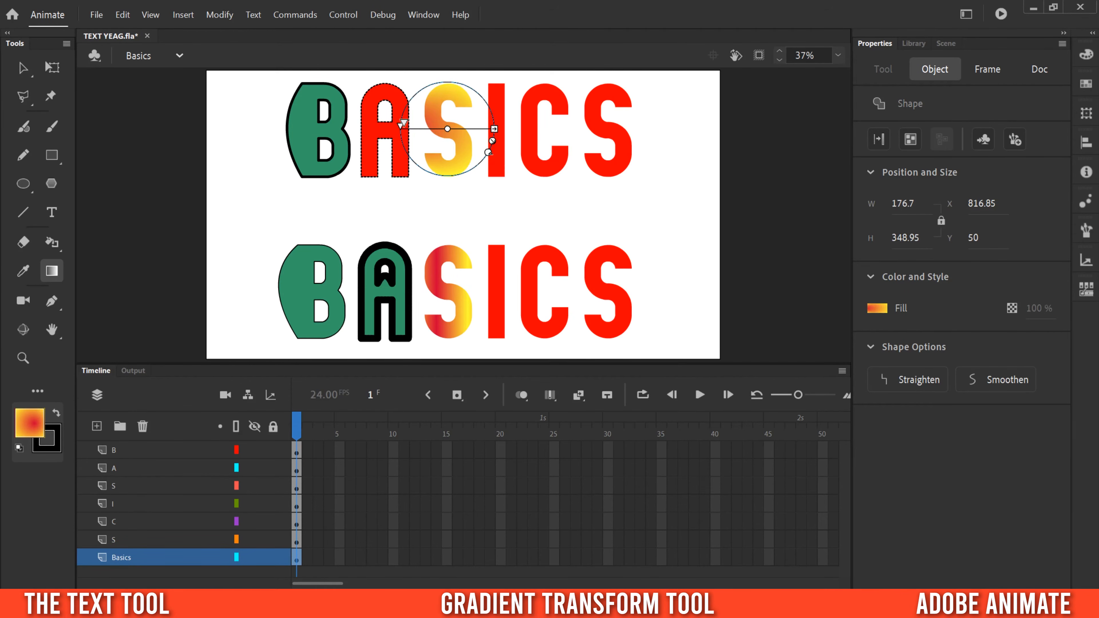
pyautogui.moveTo(411, 126); pyautogui.dragTo(422, 126)
pyautogui.moveTo(494, 142); pyautogui.dragTo(535, 144)
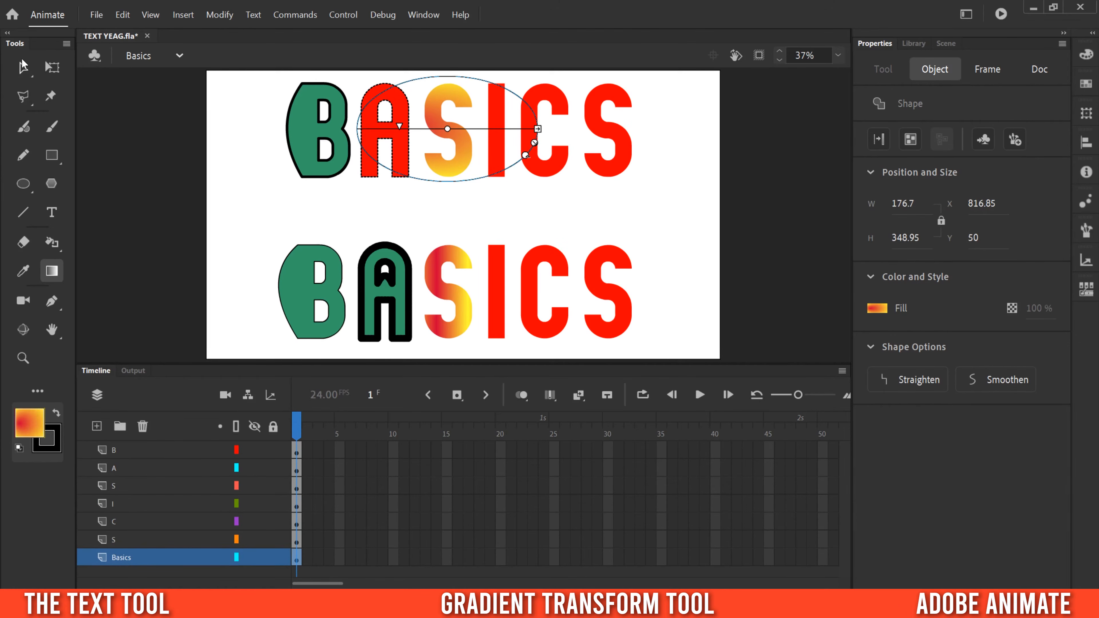
pyautogui.click(23, 68)
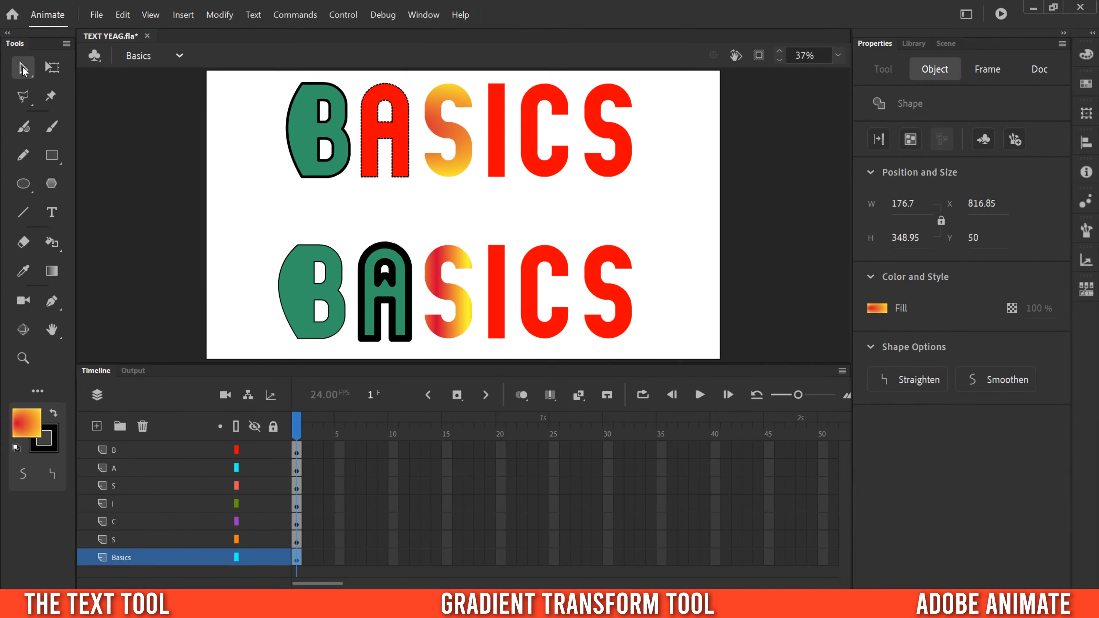
# Select the I of the lower BASICS word through layer I and change its fill to a bitmap fill.
pyautogui.click(298, 504)
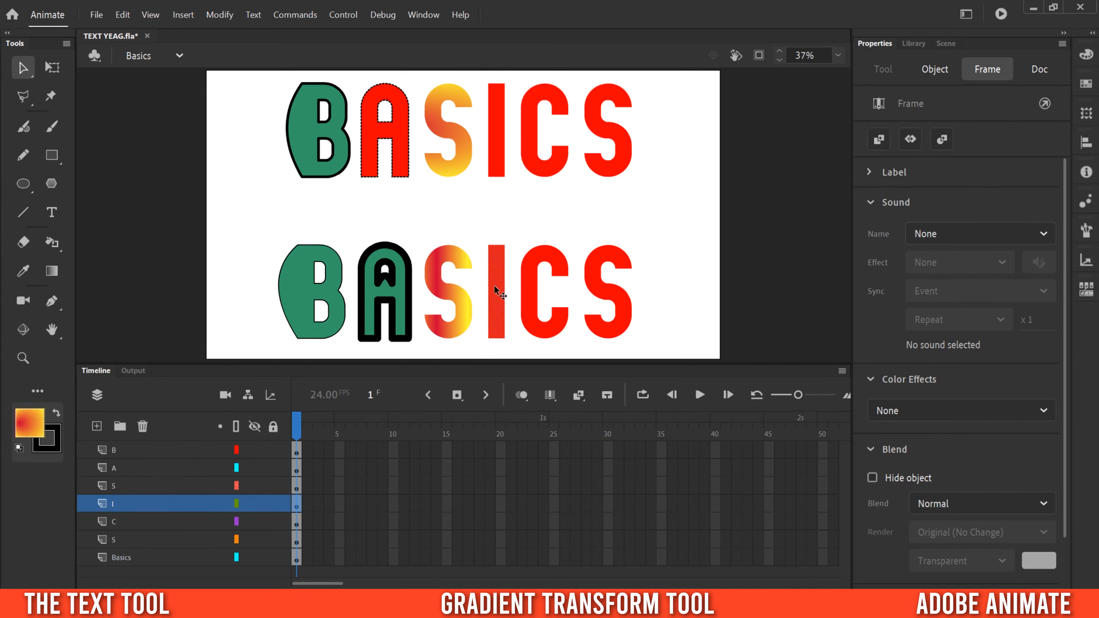
pyautogui.click(1087, 54)
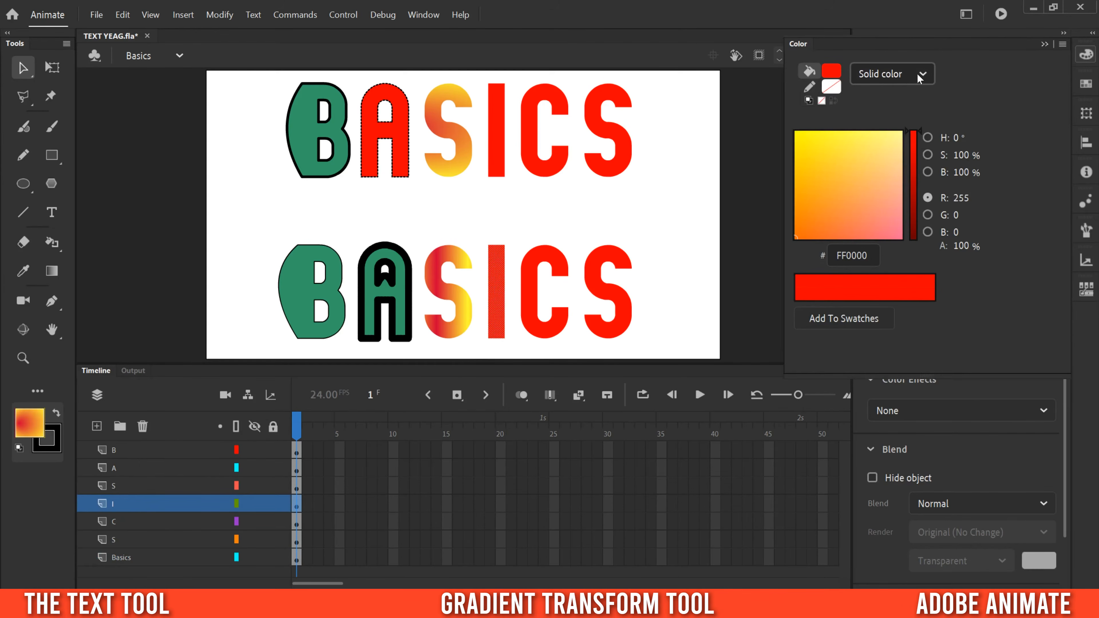
pyautogui.click(894, 74)
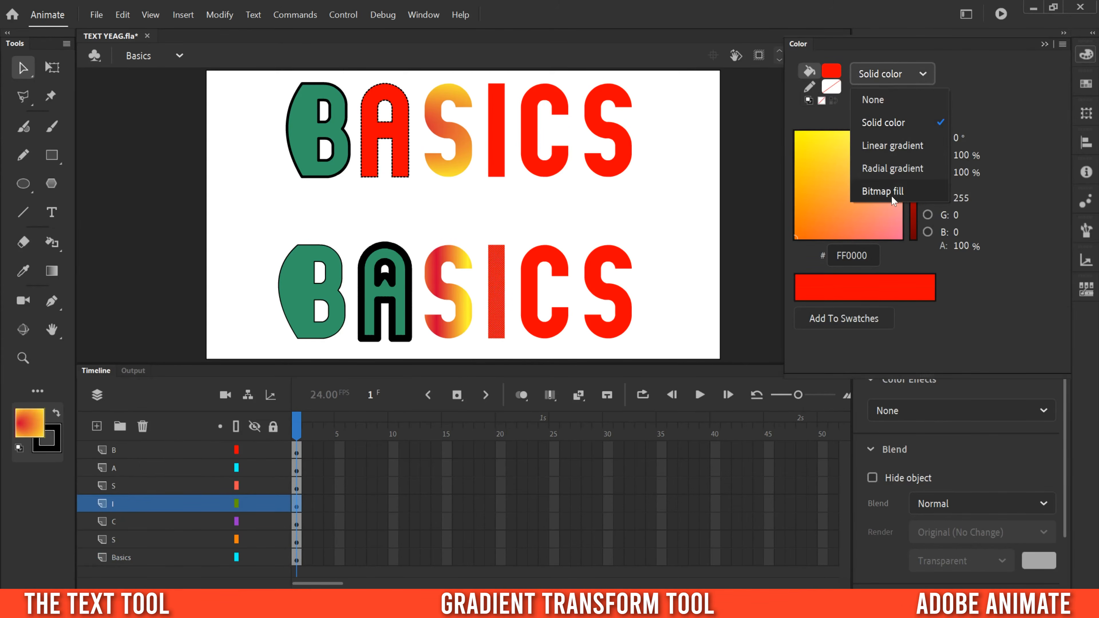
pyautogui.click(882, 191)
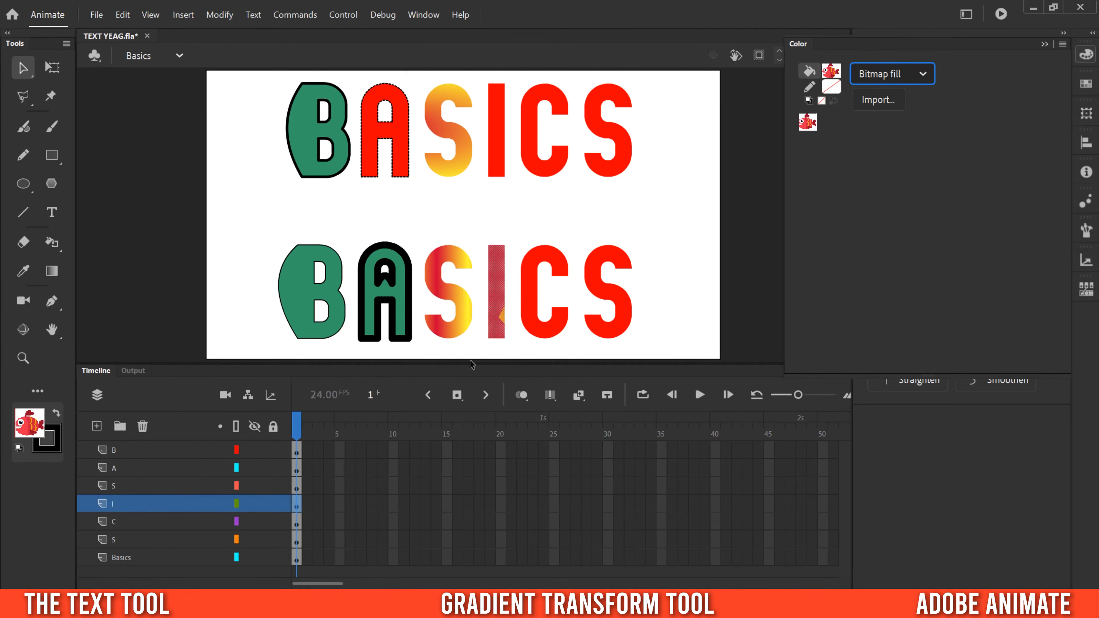
# Import the batman-logo-sticker-clip-art-batman-vector-logo image and apply it as the lower I's bitmap fill.
pyautogui.click(876, 100)
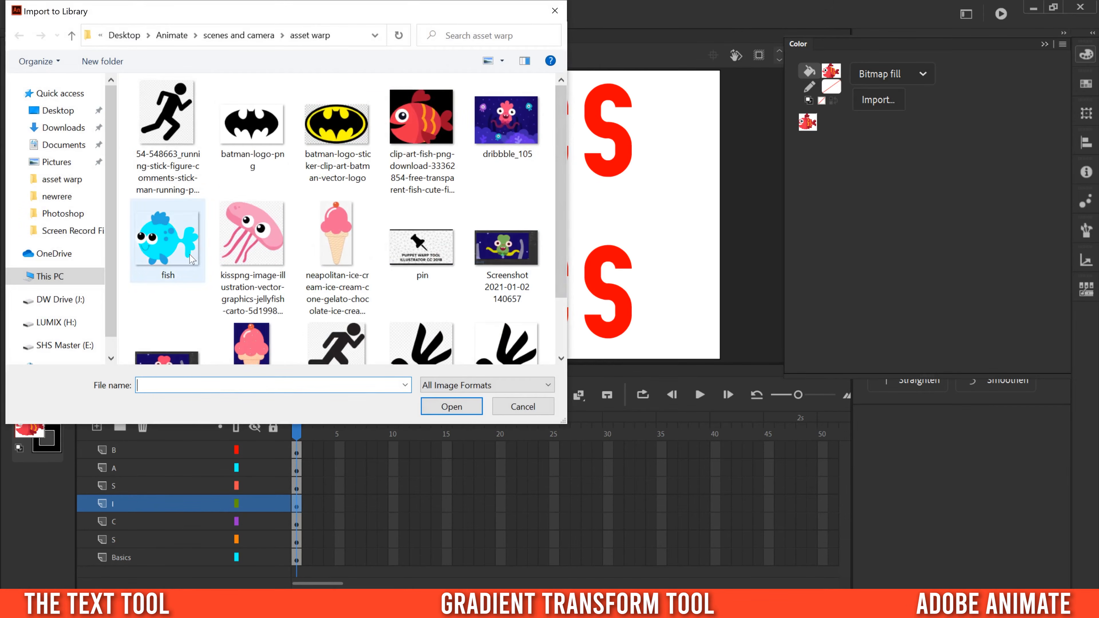
pyautogui.click(345, 131)
pyautogui.doubleClick(345, 130)
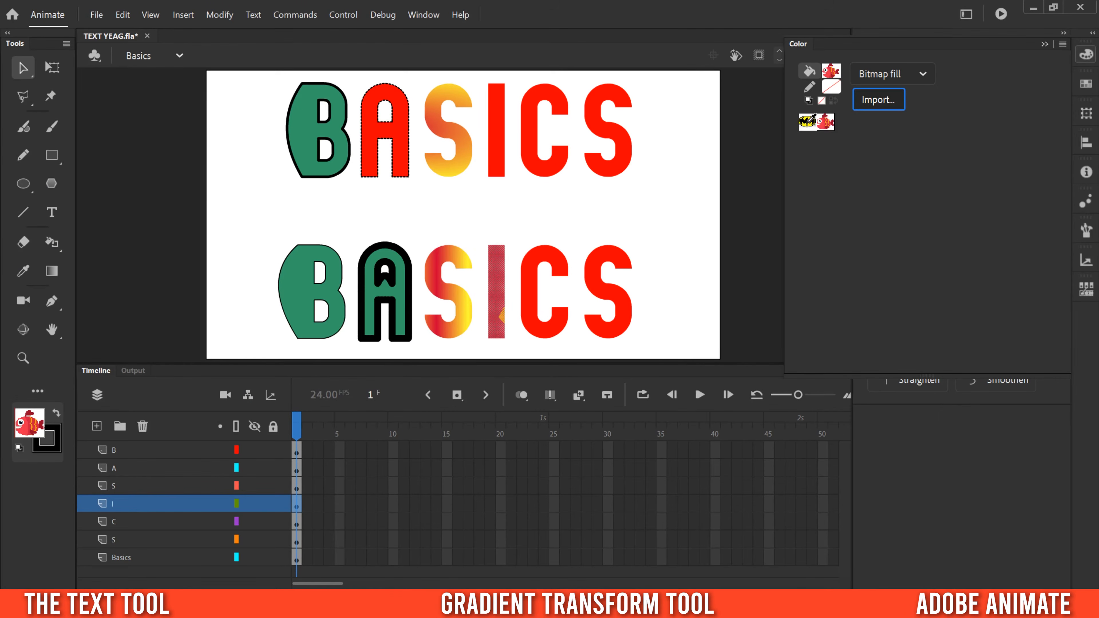
pyautogui.click(807, 121)
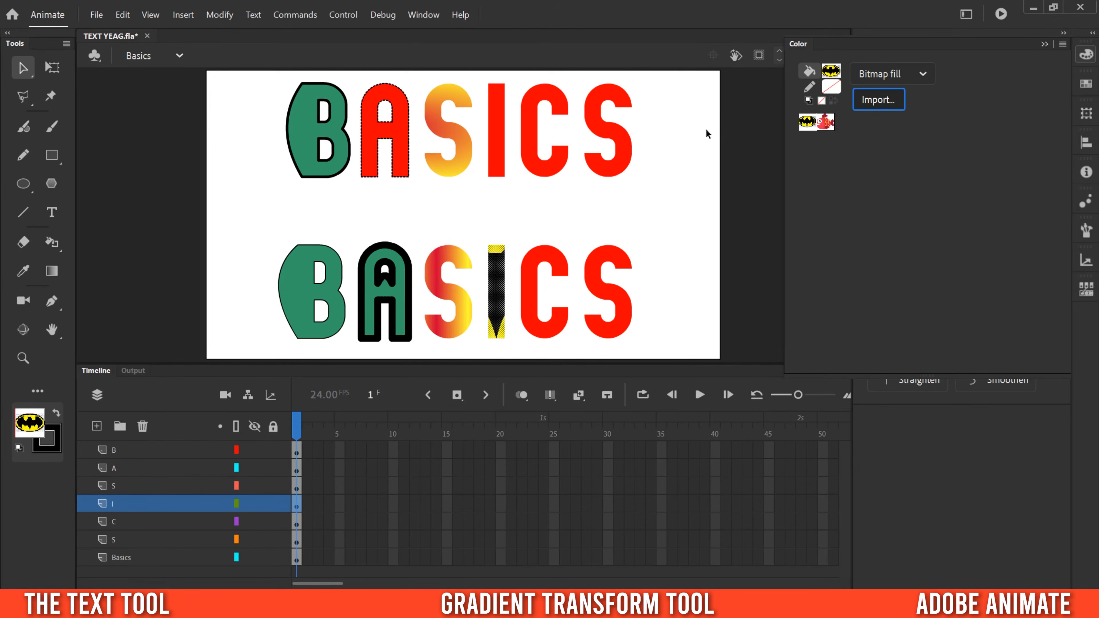
# Select all the upper BASICS letters on the Basics layer and fill them with the Batman logo bitmap.
pyautogui.click(297, 558)
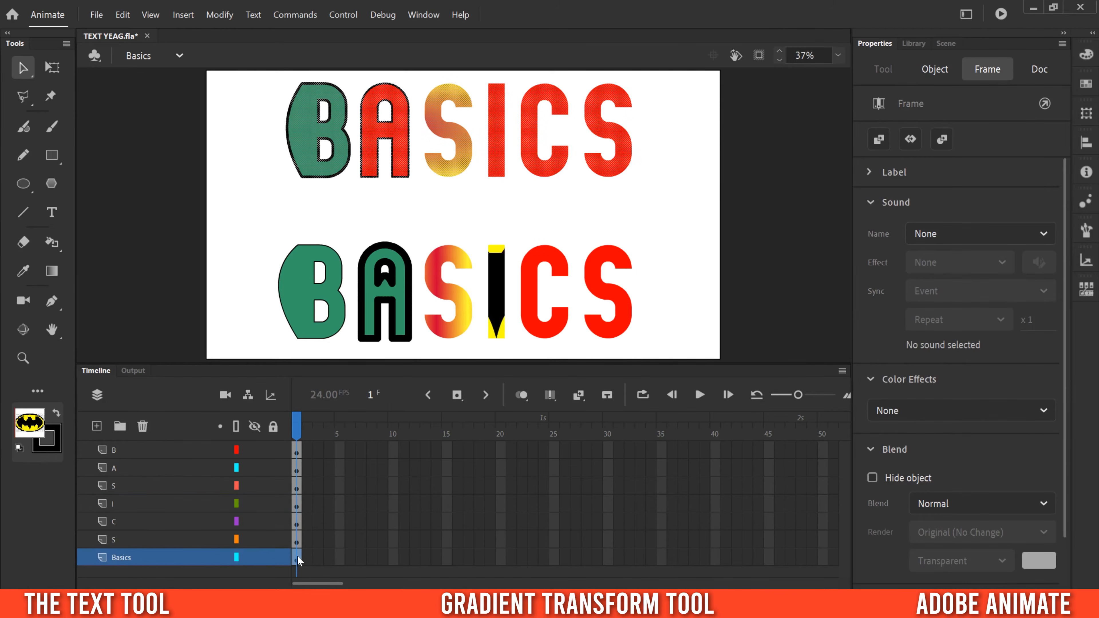
pyautogui.click(1087, 54)
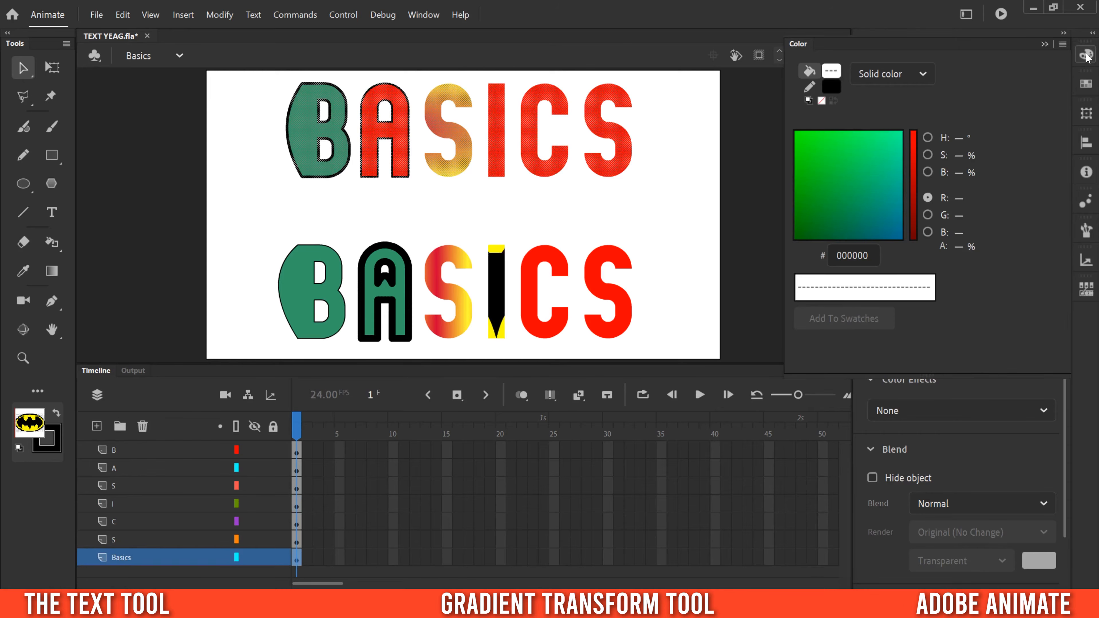
pyautogui.click(882, 74)
pyautogui.click(873, 191)
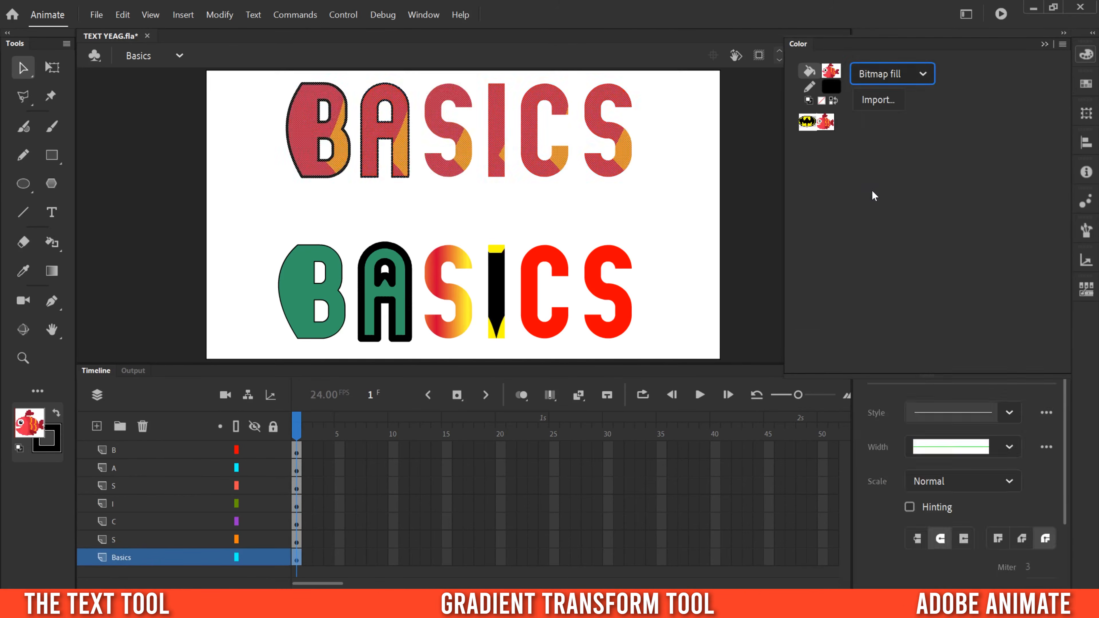
pyautogui.click(808, 121)
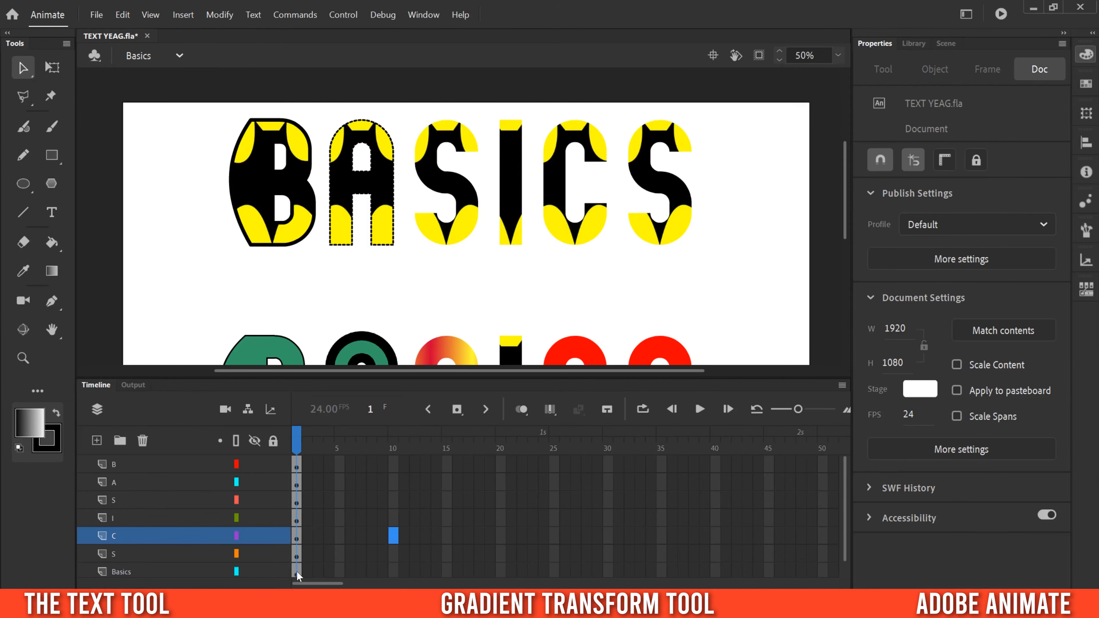
# Select all the upper BASICS letters again and change their fill to a linear gradient.
pyautogui.click(297, 576)
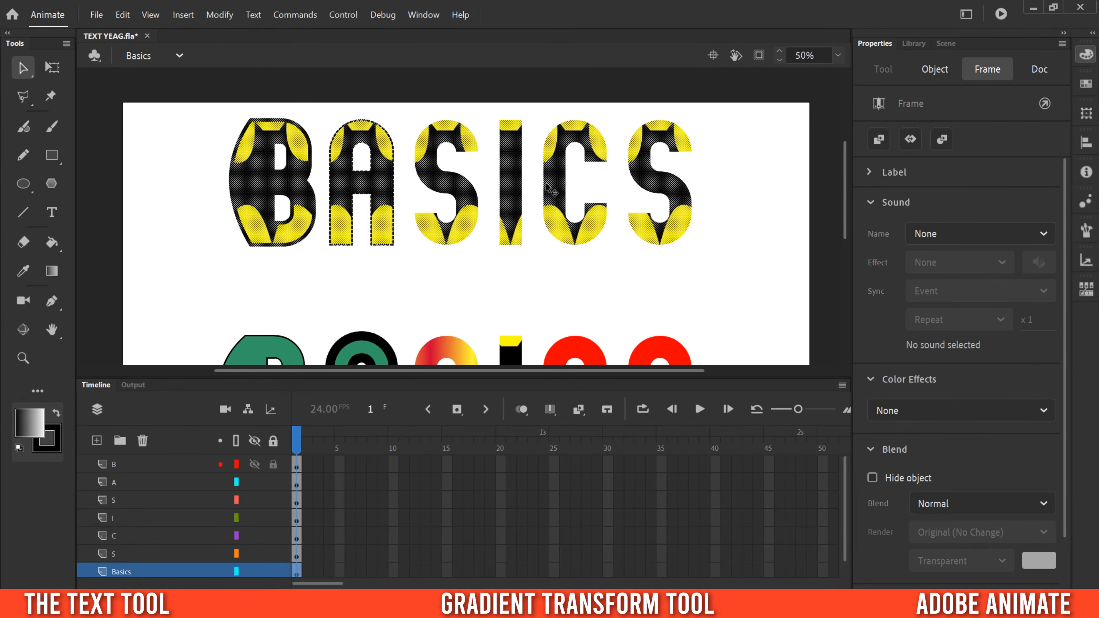
pyautogui.click(1087, 55)
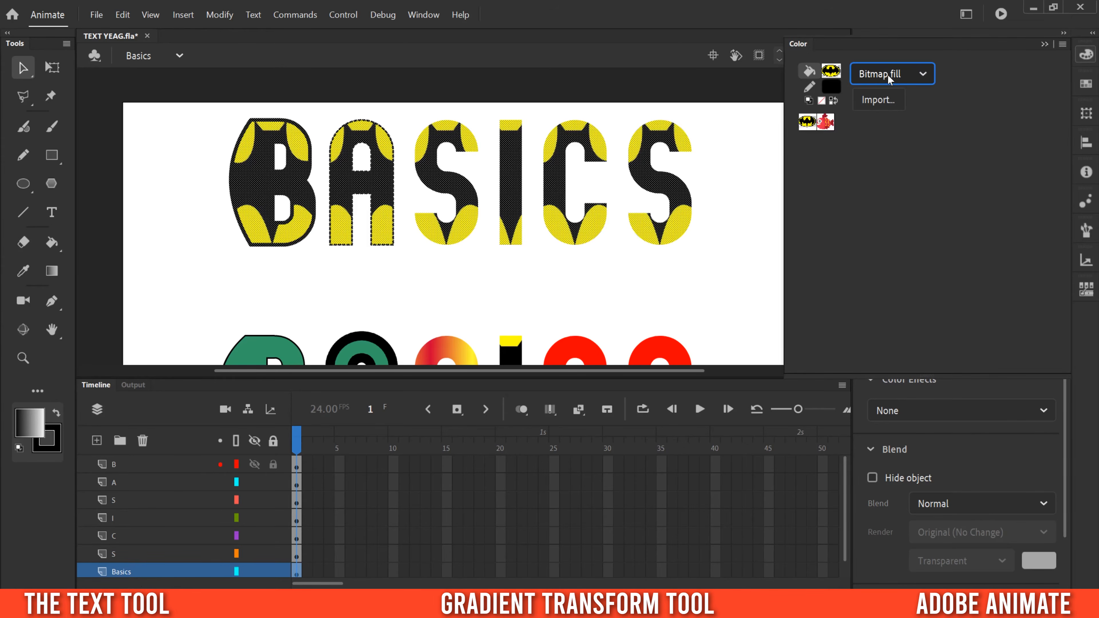
pyautogui.click(923, 76)
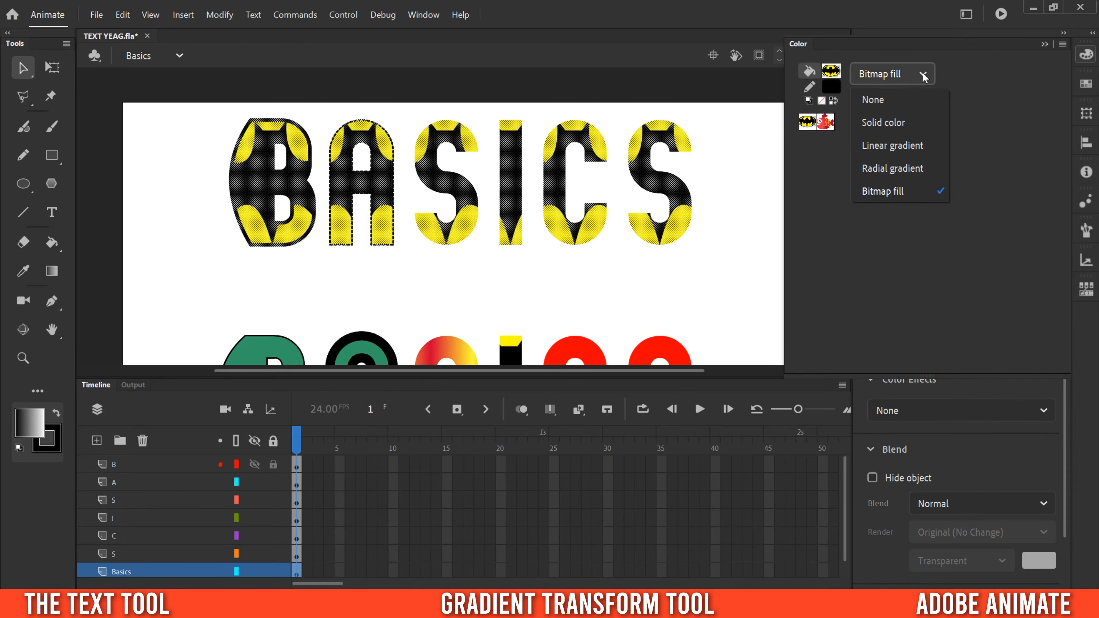
pyautogui.click(889, 142)
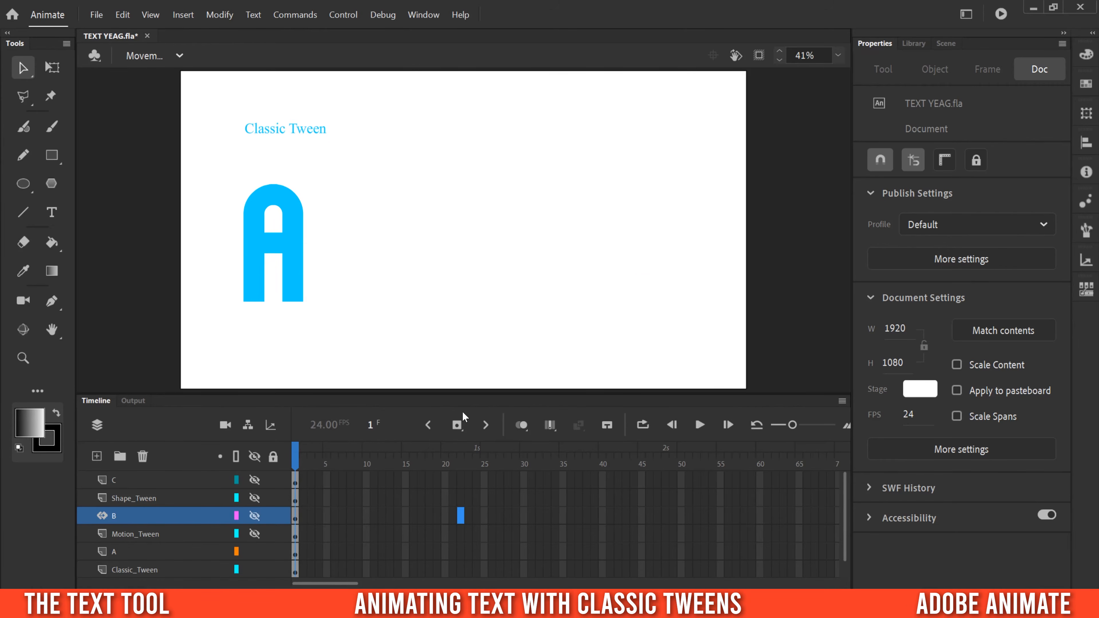
# Nudge the blue A under the Classic Tween label slightly down and break it apart into a shape.
pyautogui.moveTo(294, 243)
pyautogui.mouseDown()
pyautogui.moveTo(367, 277)
pyautogui.moveTo(284, 239)
pyautogui.moveTo(288, 248)
pyautogui.mouseUp()
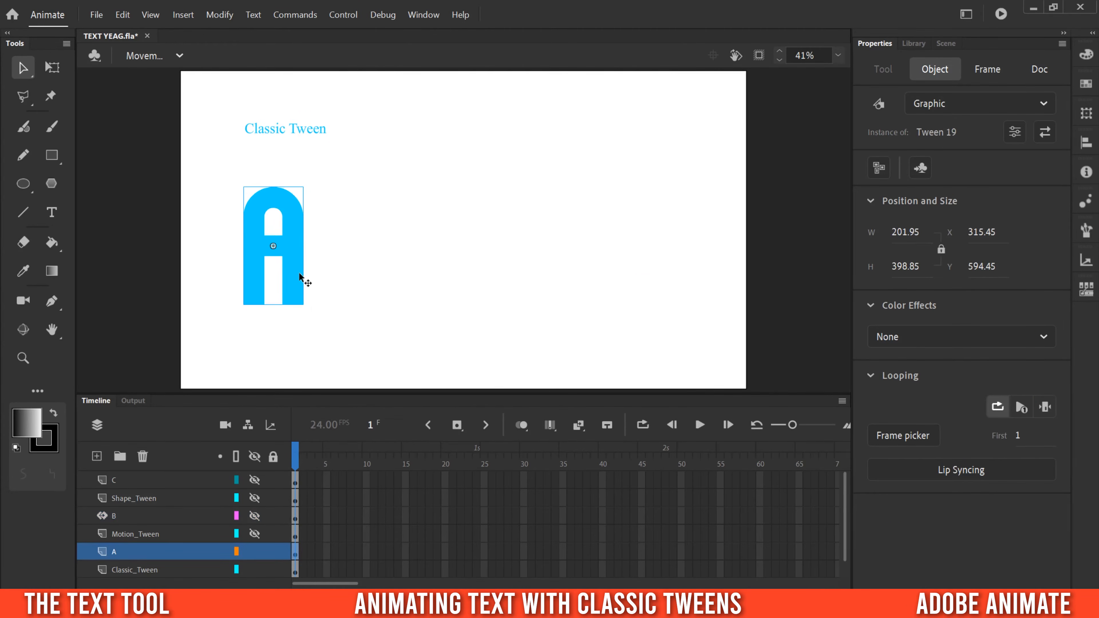
pyautogui.rightClick(292, 248)
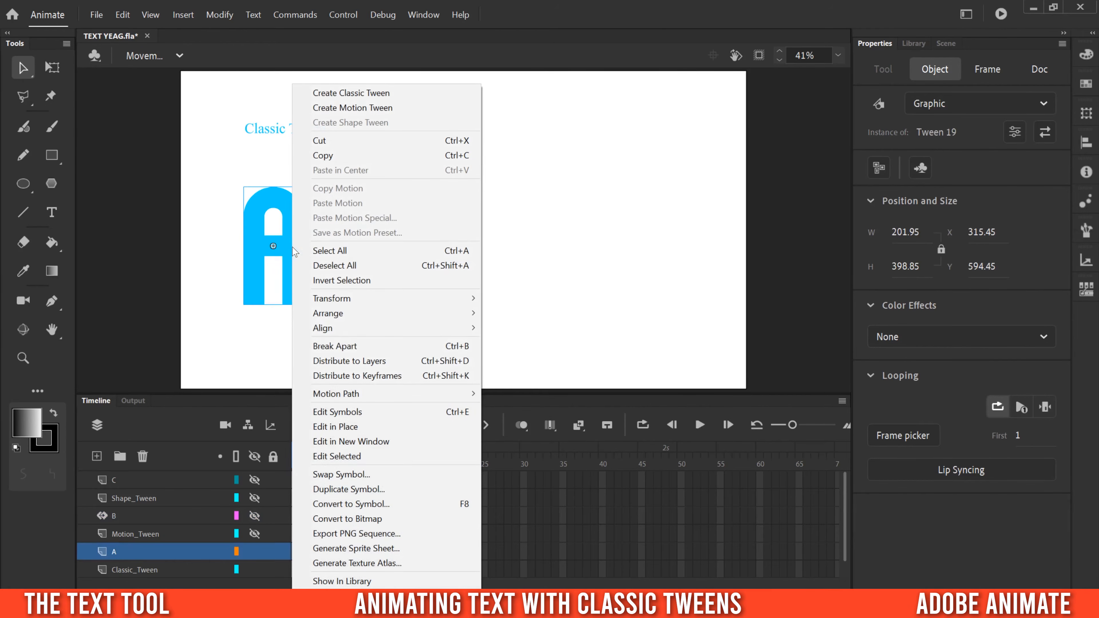
pyautogui.click(342, 346)
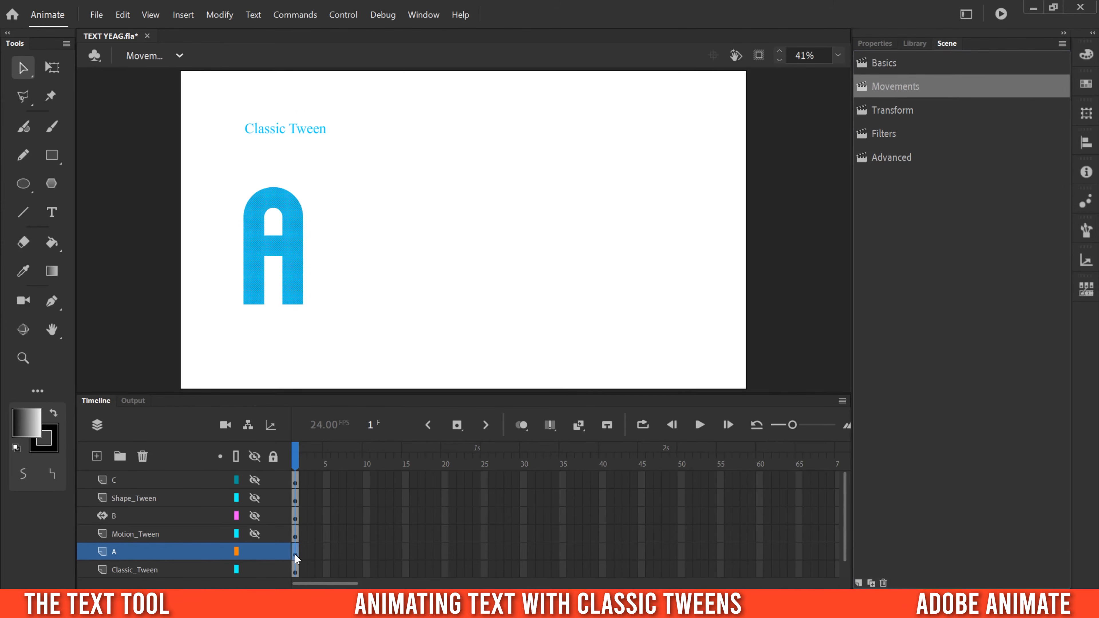
# Create a classic tween on layer A and insert a keyframe at frame 24.
pyautogui.rightClick(295, 554)
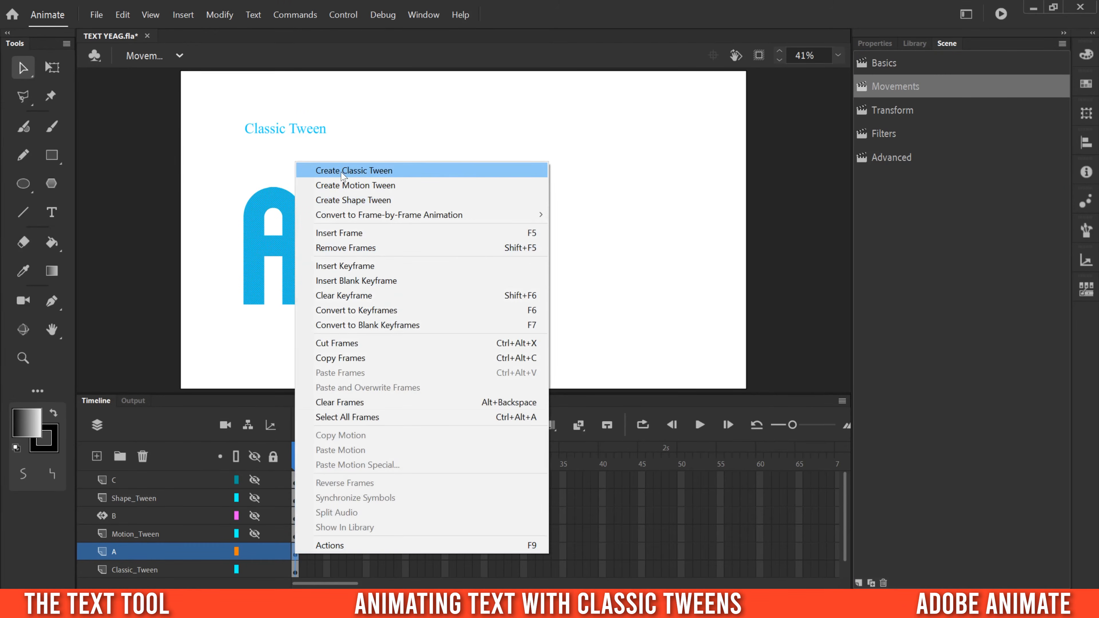
pyautogui.click(387, 175)
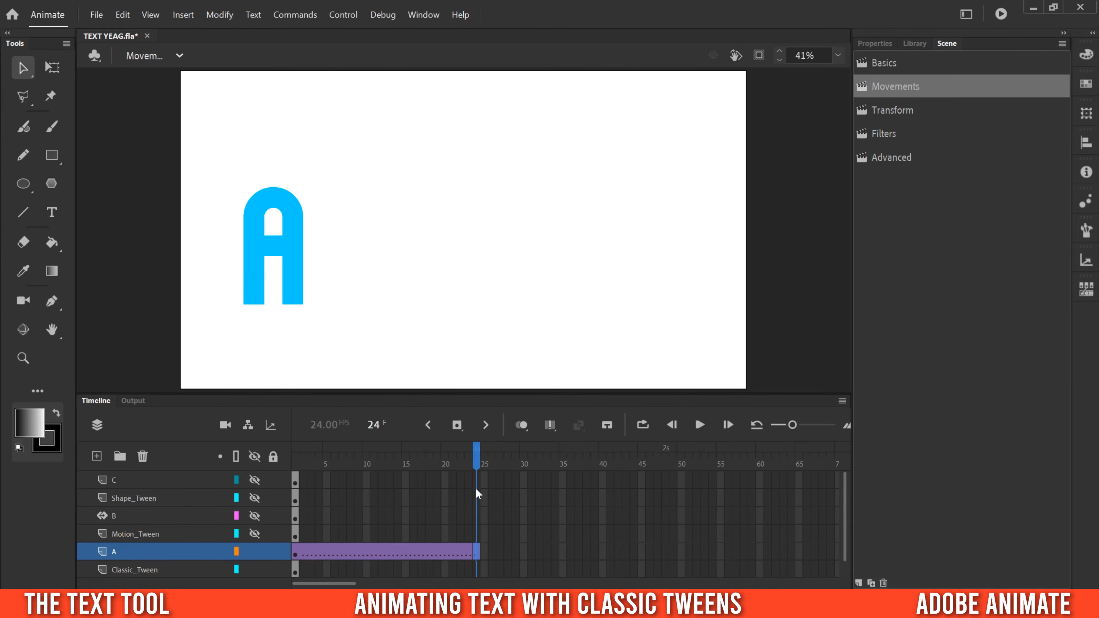
pyautogui.rightClick(477, 552)
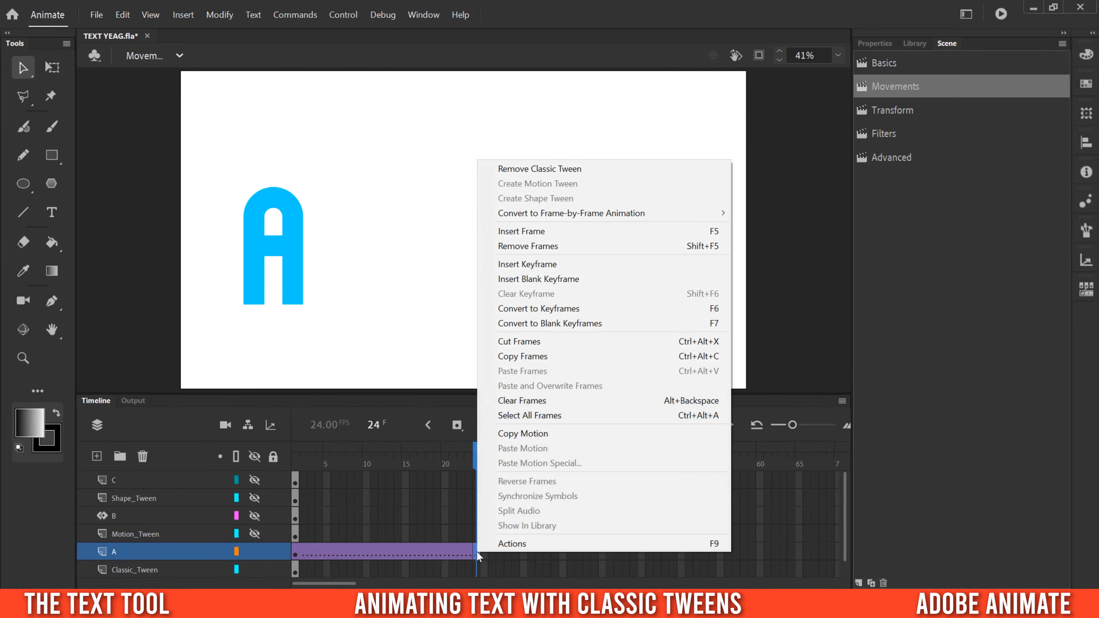
pyautogui.click(535, 265)
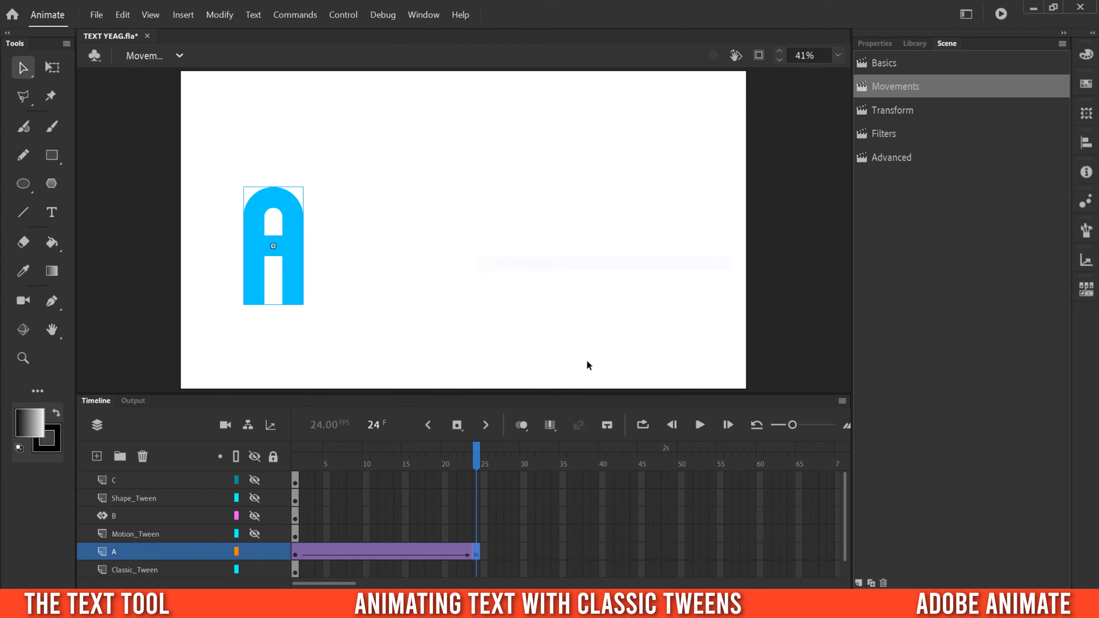
pyautogui.click(458, 425)
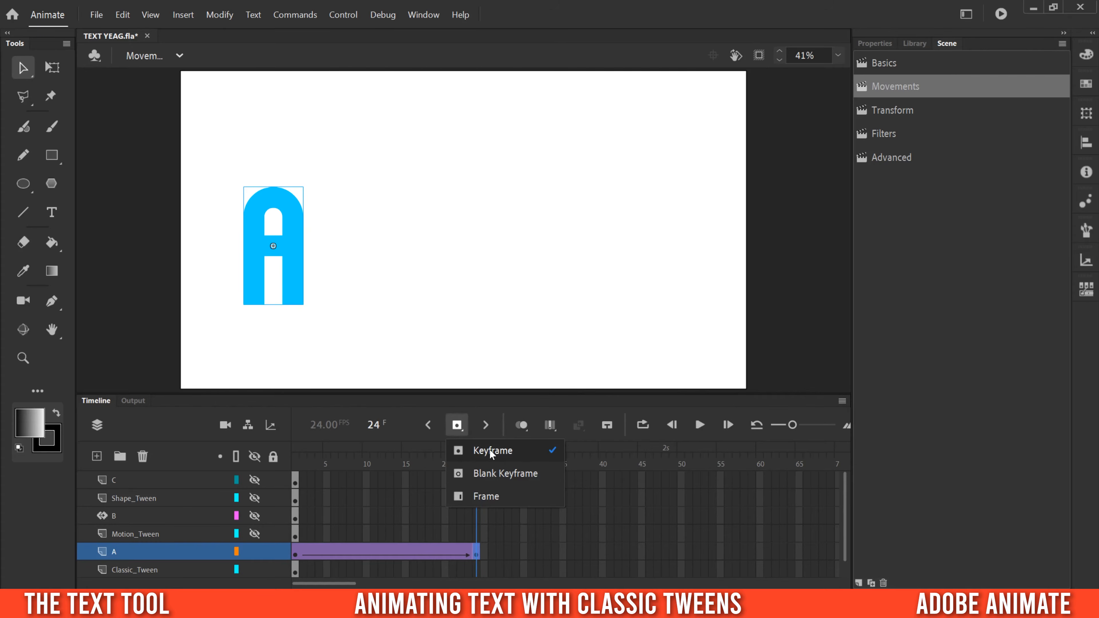
pyautogui.click(408, 416)
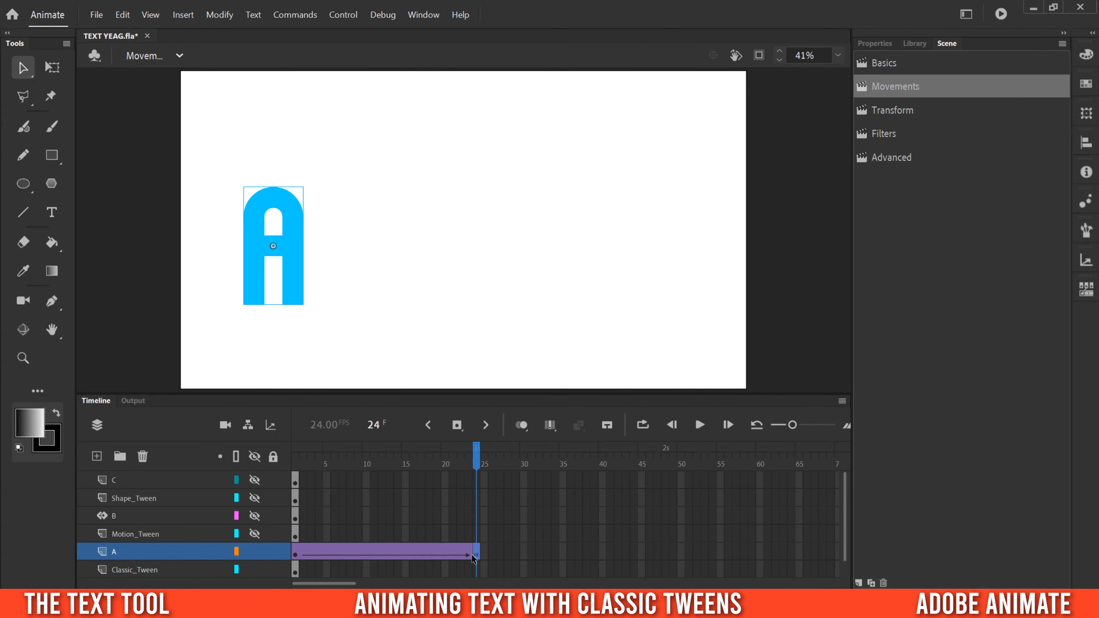
# At layer A's frame 24 keyframe, move the letter A straight across to the right side of the stage.
pyautogui.moveTo(476, 466); pyautogui.dragTo(300, 538)
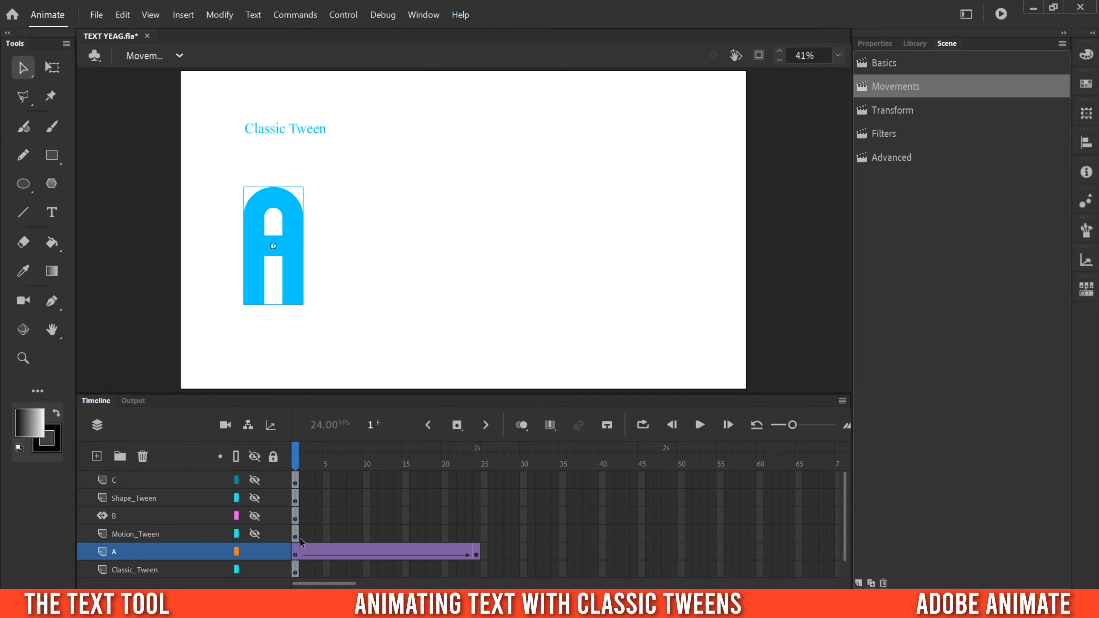
pyautogui.click(295, 555)
pyautogui.click(477, 555)
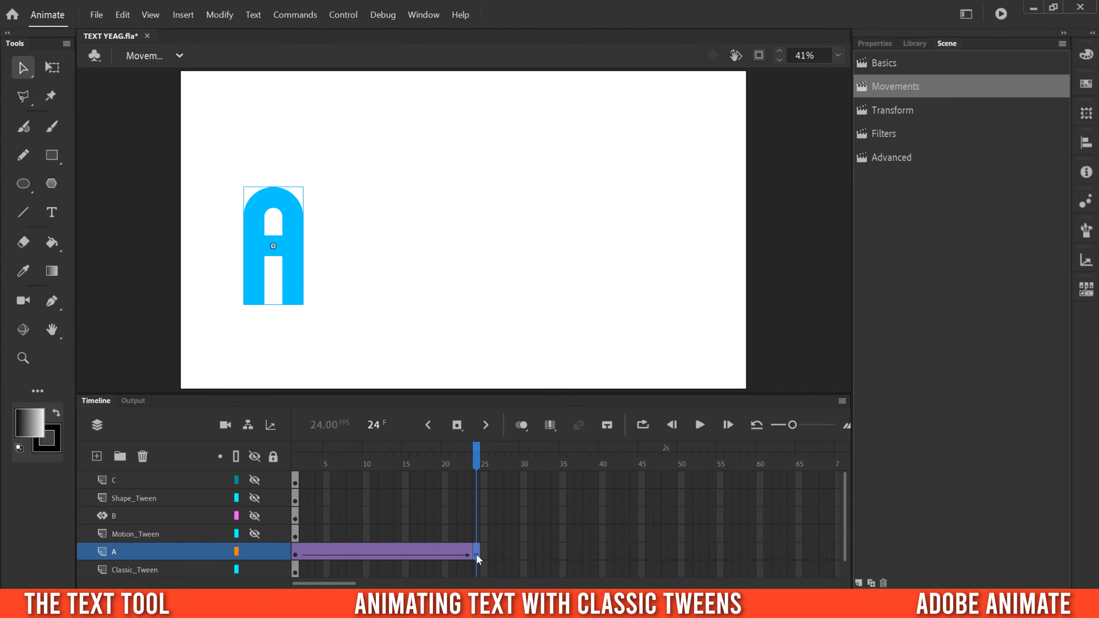
pyautogui.moveTo(296, 260); pyautogui.dragTo(677, 264)
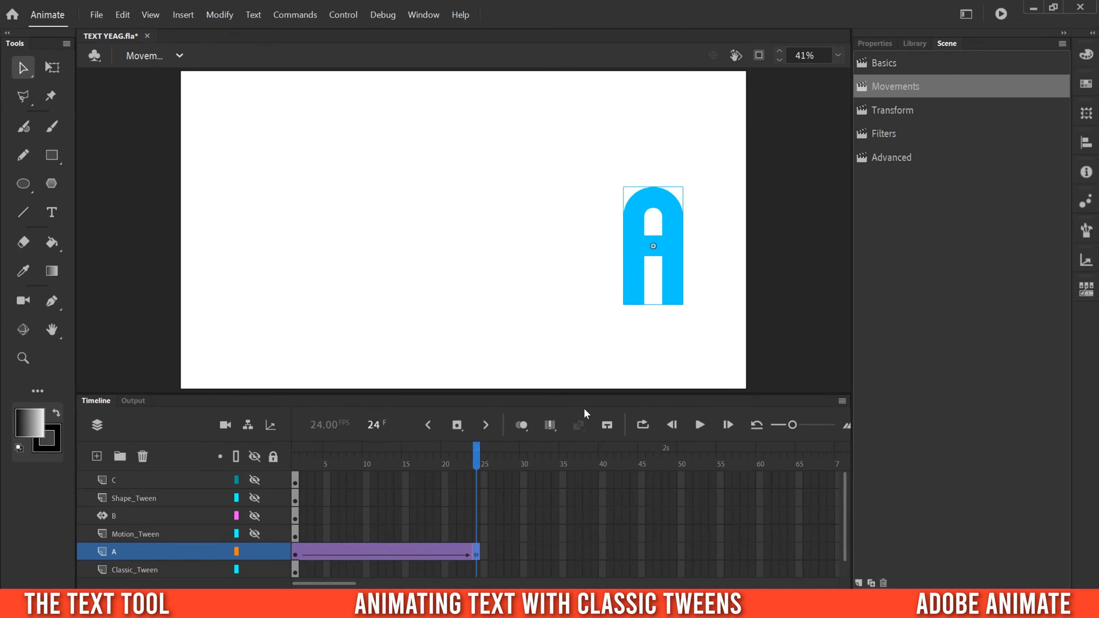
# Play the classic tween from frame 1 to preview the A's movement, and return to the first keyframe.
pyautogui.moveTo(471, 463); pyautogui.dragTo(283, 465)
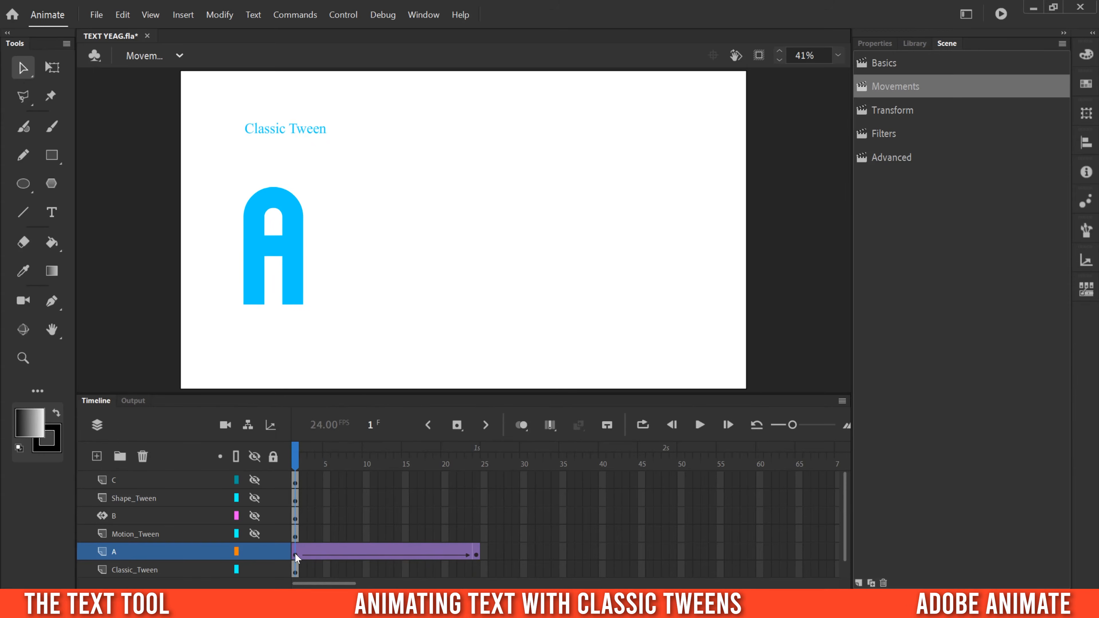
pyautogui.click(699, 425)
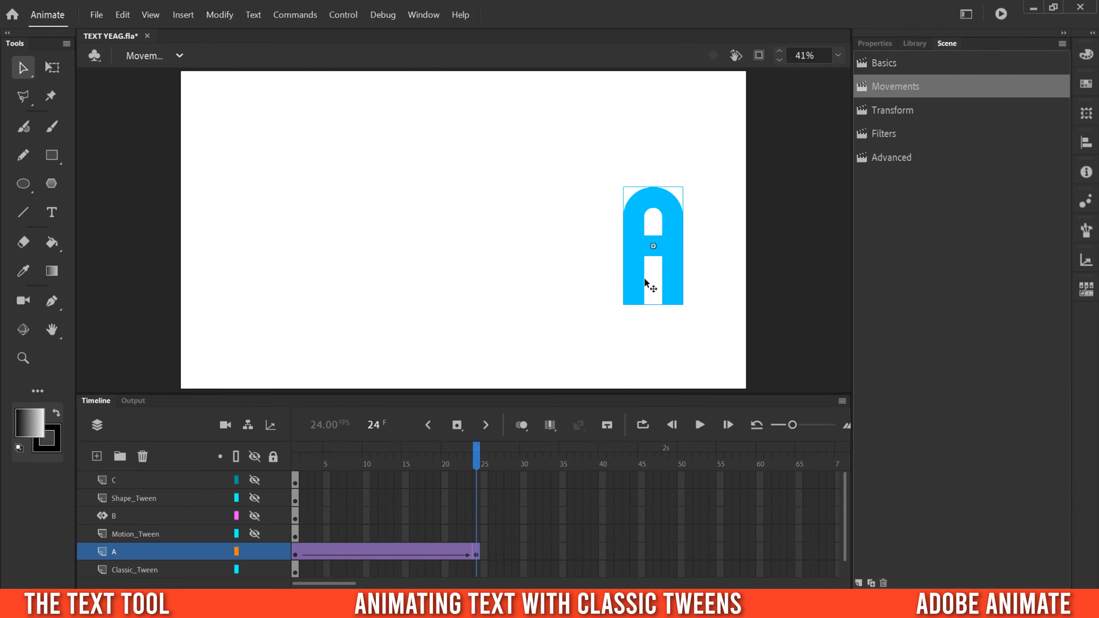
pyautogui.click(296, 558)
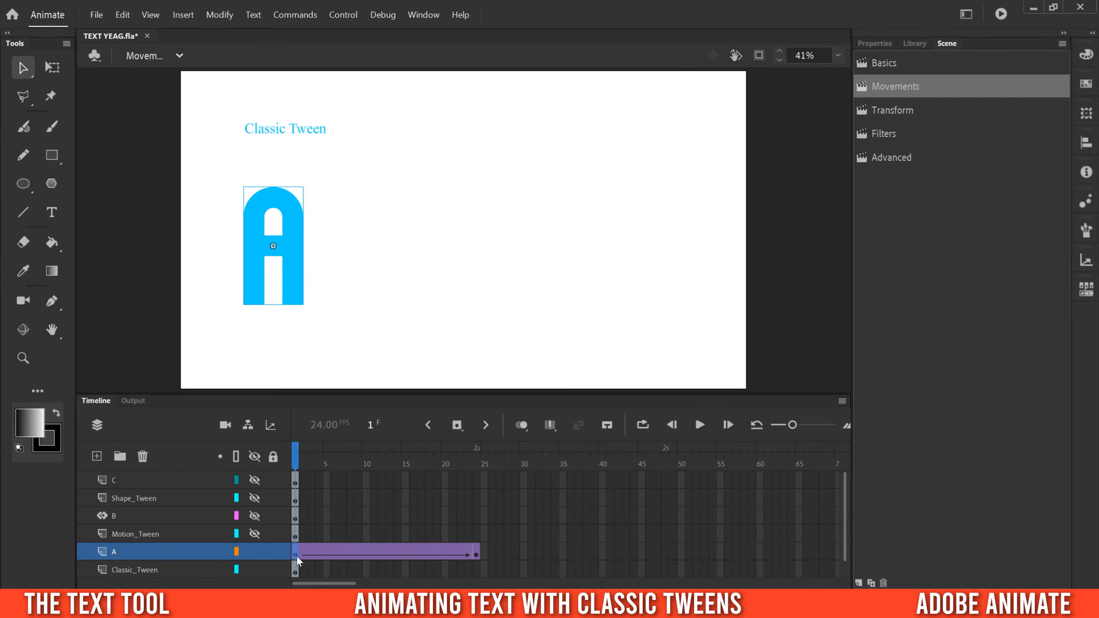
# Insert a keyframe at frame 12 of layer A and move the letter A straight up near the stage's upper edge.
pyautogui.click(475, 556)
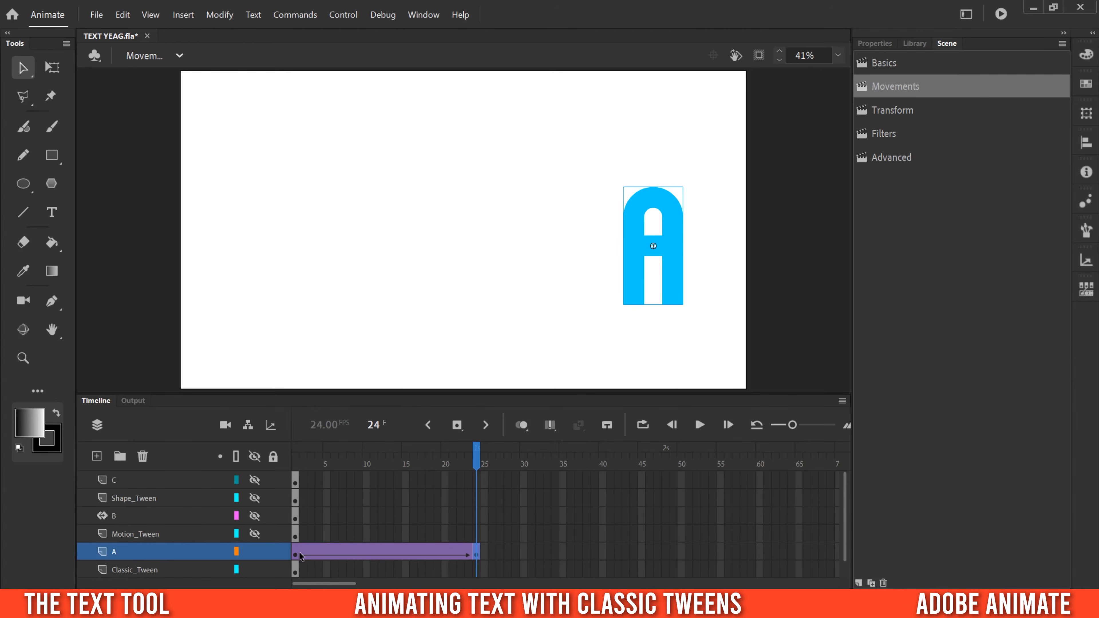
pyautogui.click(382, 550)
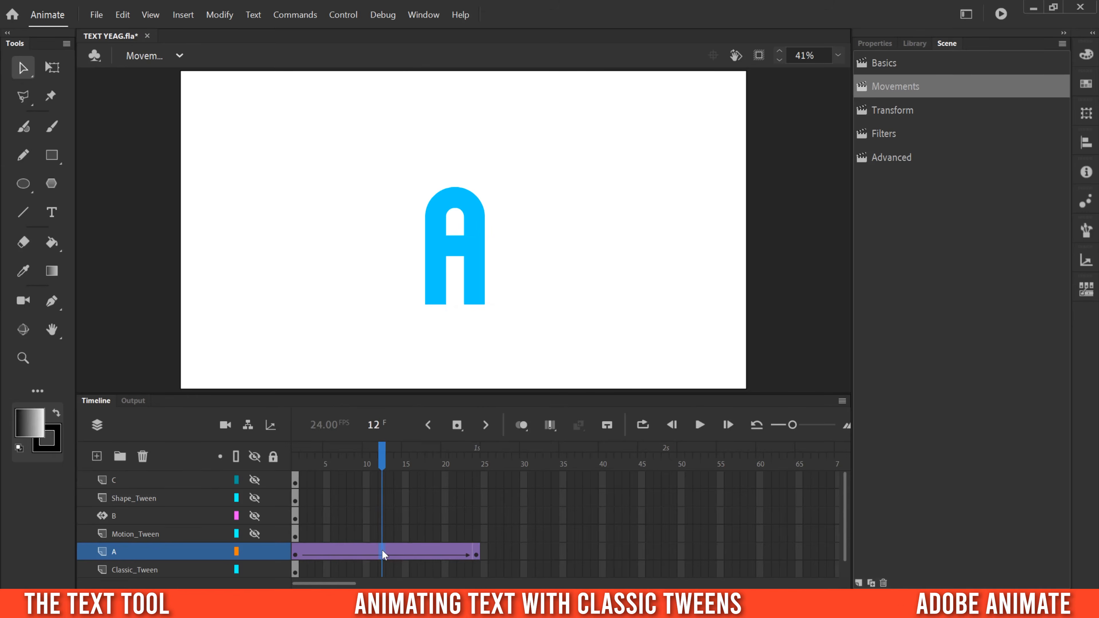
pyautogui.click(457, 426)
pyautogui.moveTo(443, 286); pyautogui.dragTo(442, 181)
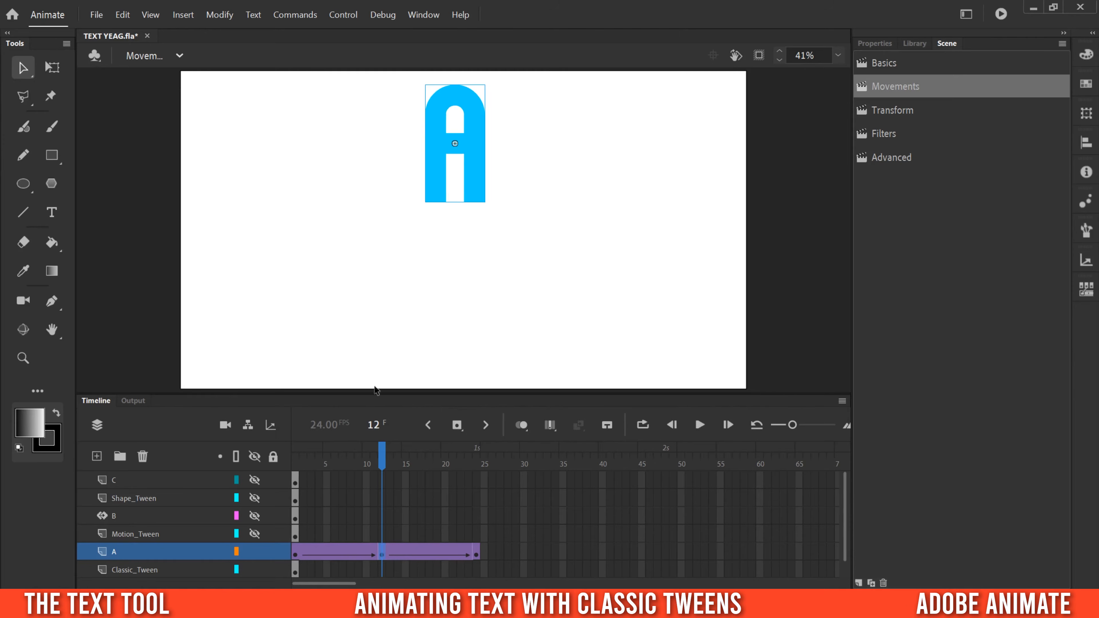
# Play layer A's classic tween from frame 1 to preview the movement through the raised middle keyframe.
pyautogui.moveTo(368, 459); pyautogui.dragTo(266, 461)
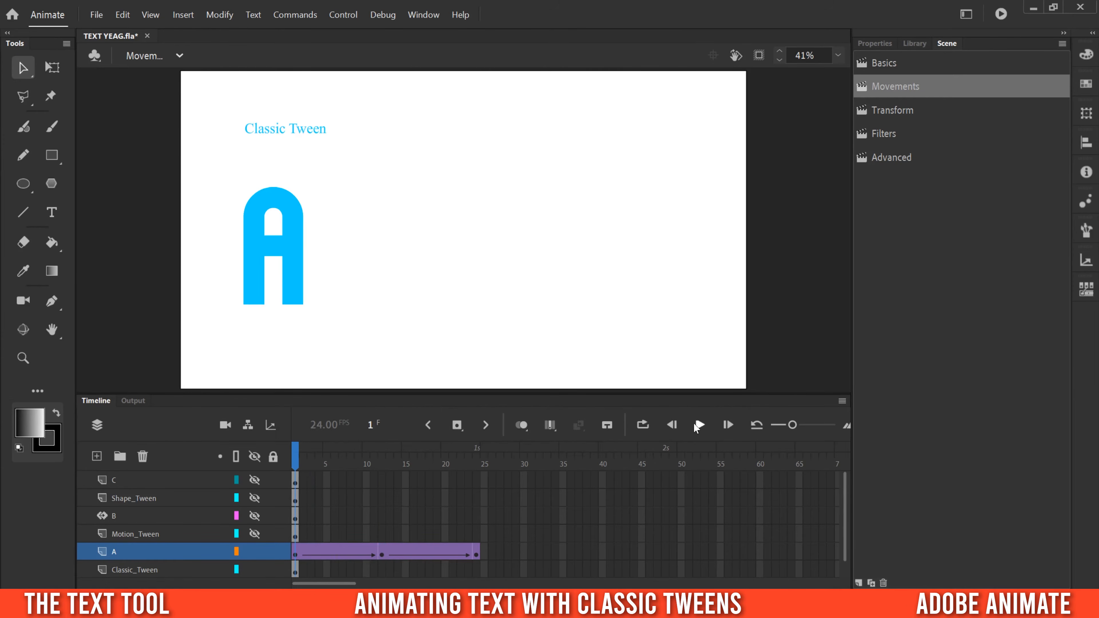
pyautogui.click(700, 425)
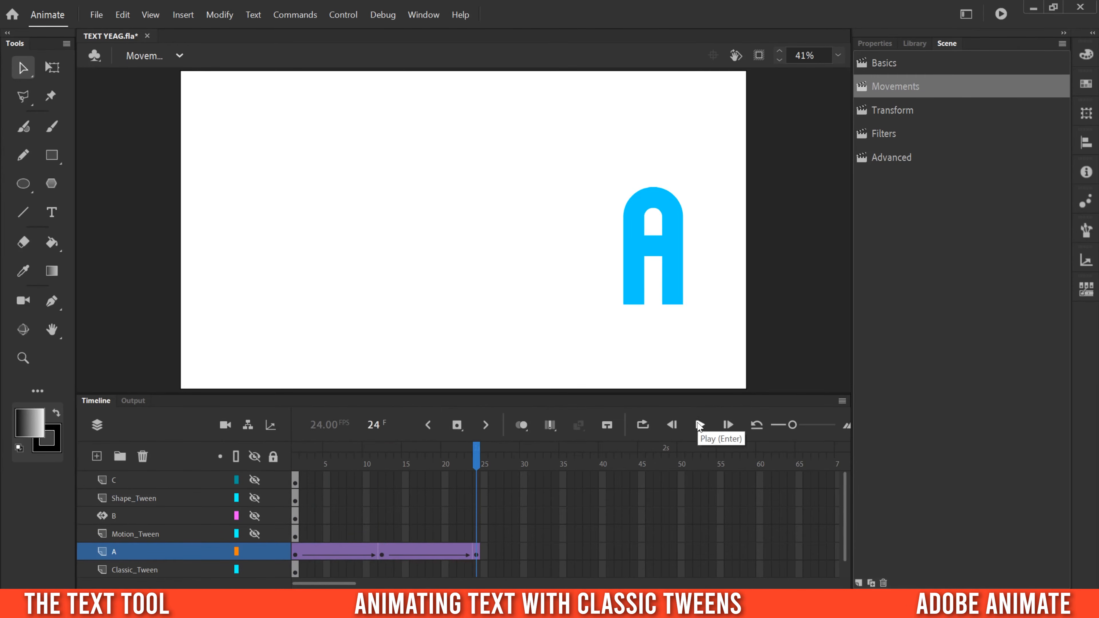
pyautogui.moveTo(295, 470); pyautogui.dragTo(476, 492)
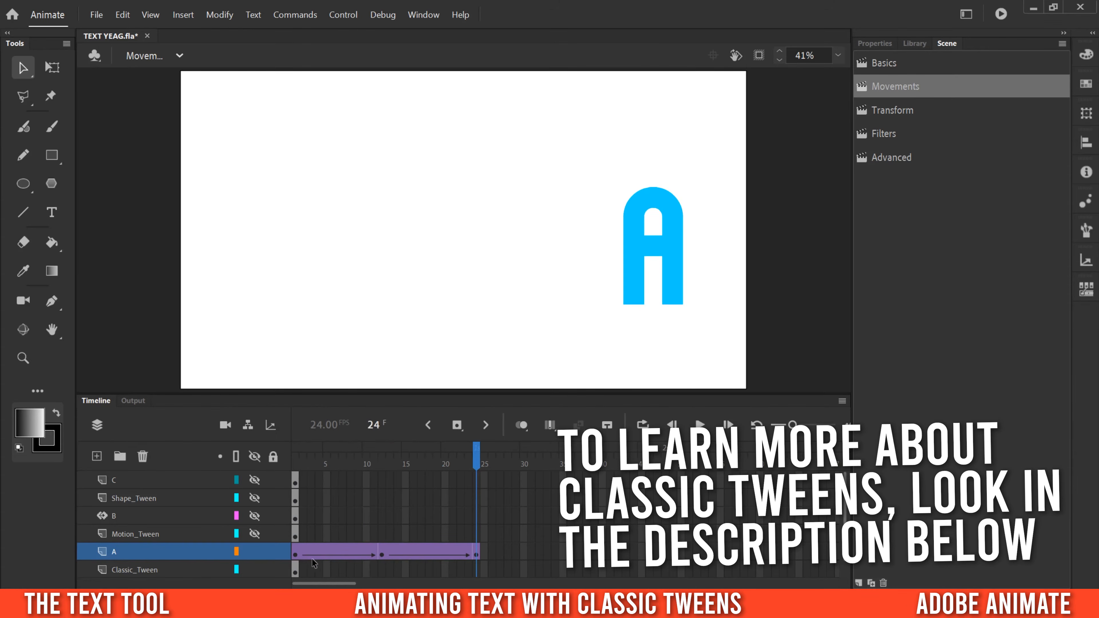
# Move layer A's last keyframe from frame 24 to frame 48 and play the lengthened tween from frame 1.
pyautogui.click(296, 555)
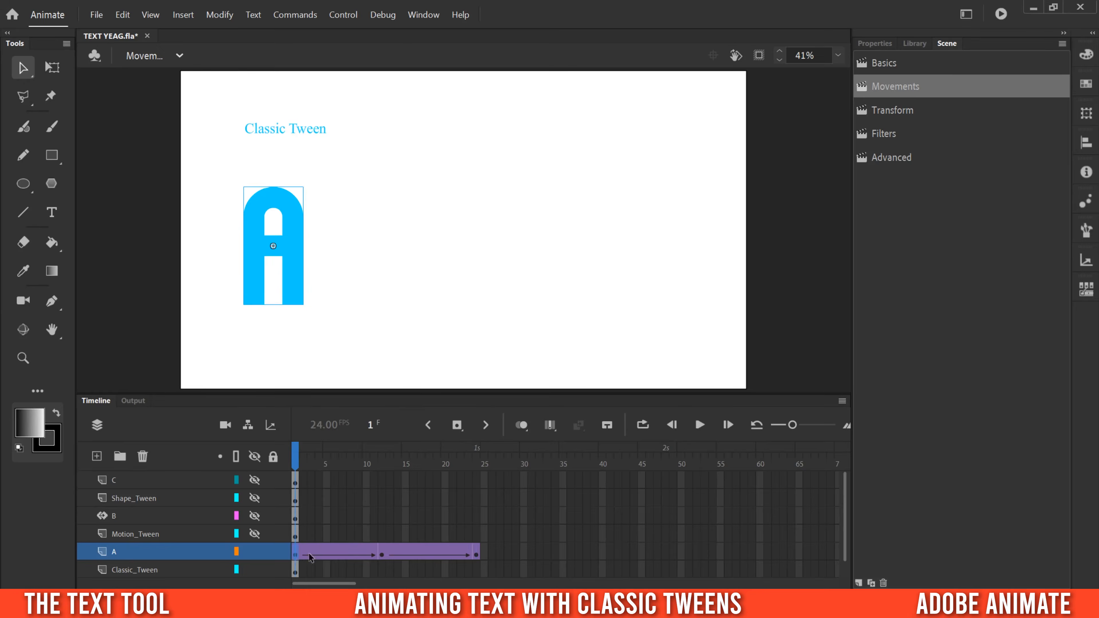
pyautogui.click(382, 554)
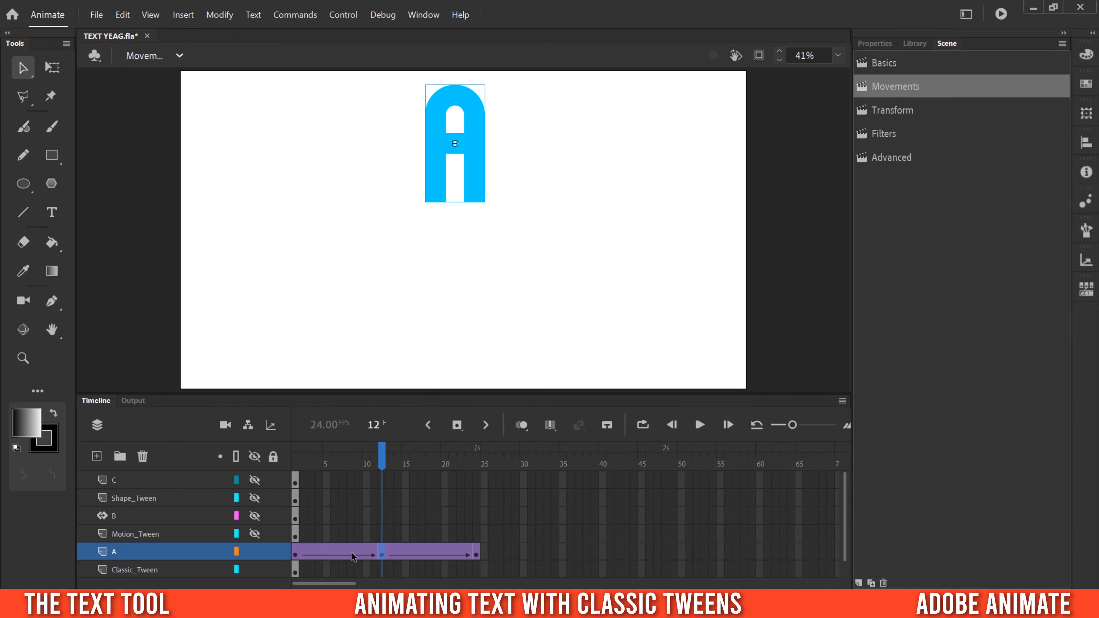
pyautogui.click(475, 554)
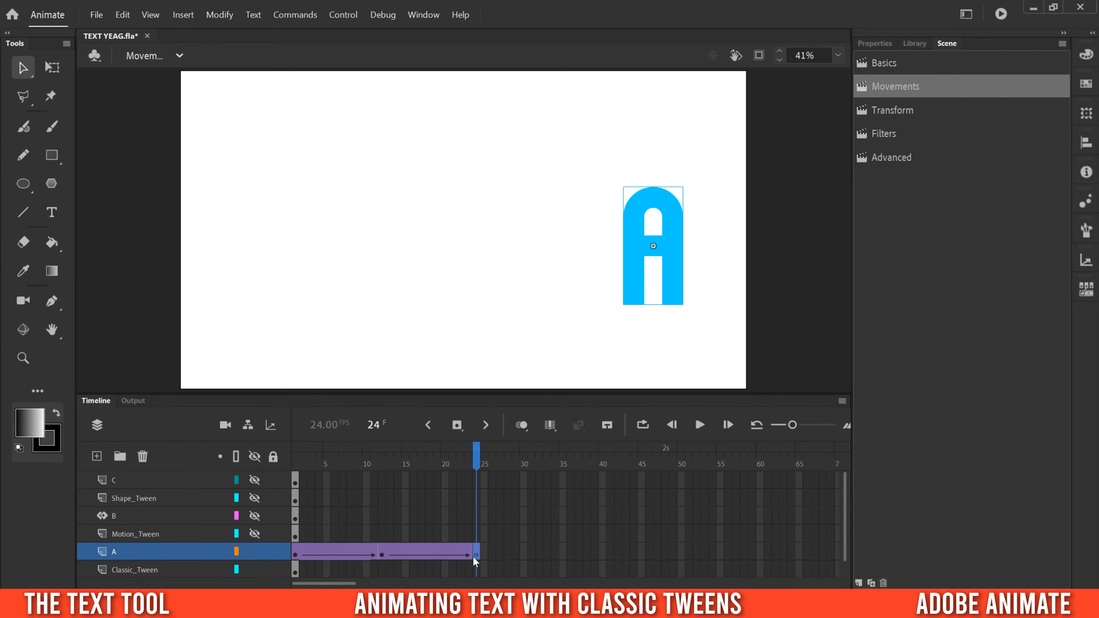
pyautogui.moveTo(475, 552); pyautogui.dragTo(666, 552)
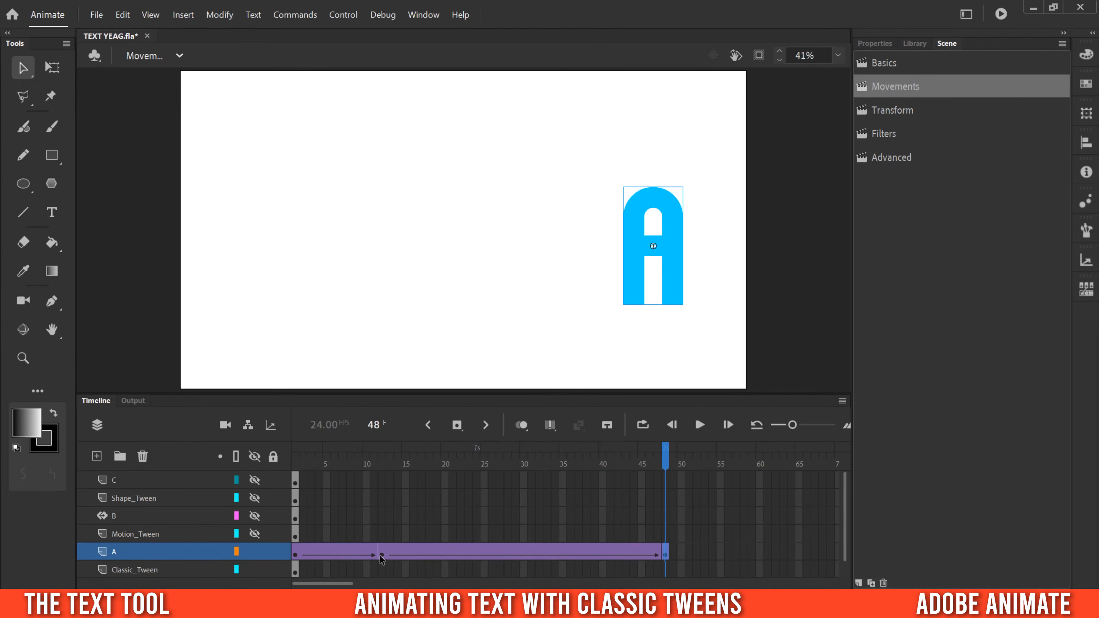
pyautogui.moveTo(544, 460); pyautogui.dragTo(285, 451)
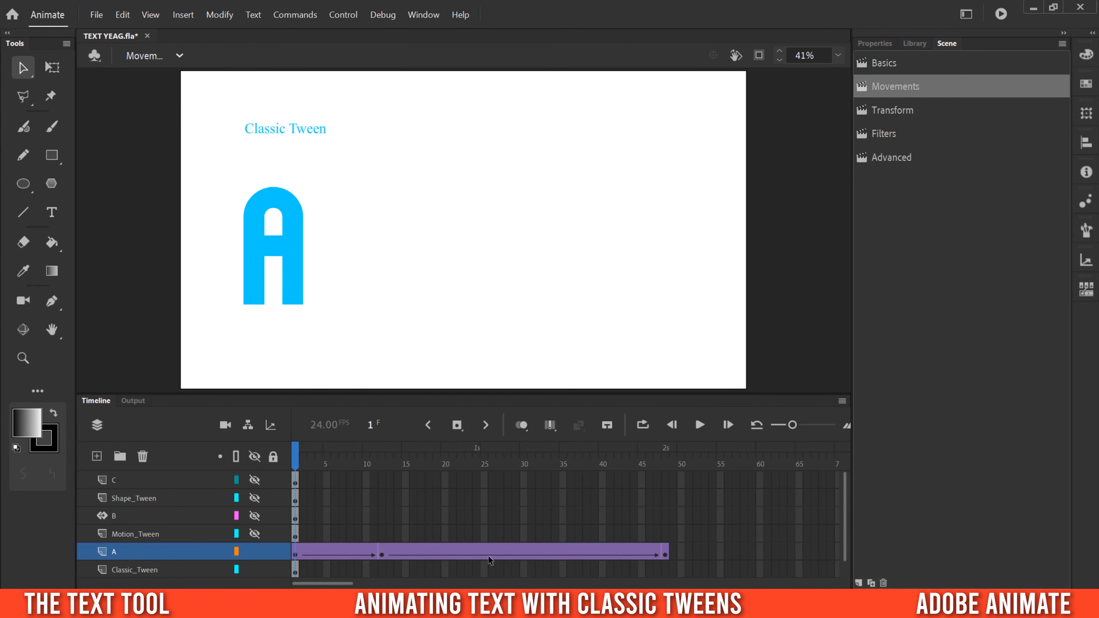
pyautogui.click(700, 425)
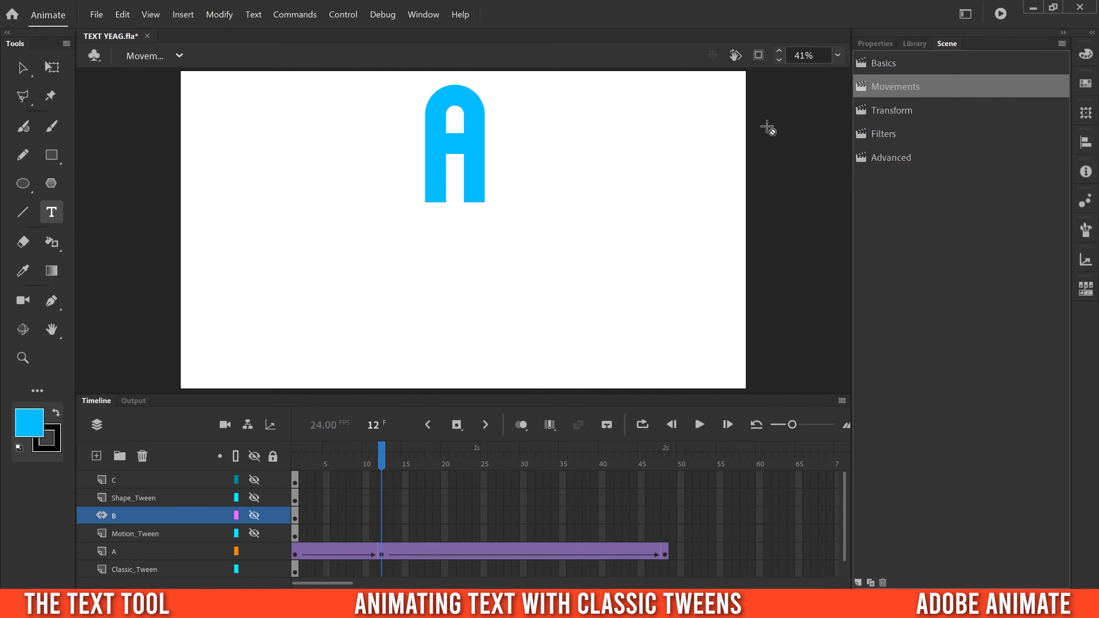
# Look at the reshaped letters in the Basics scene and return to the Movements scene.
pyautogui.click(909, 65)
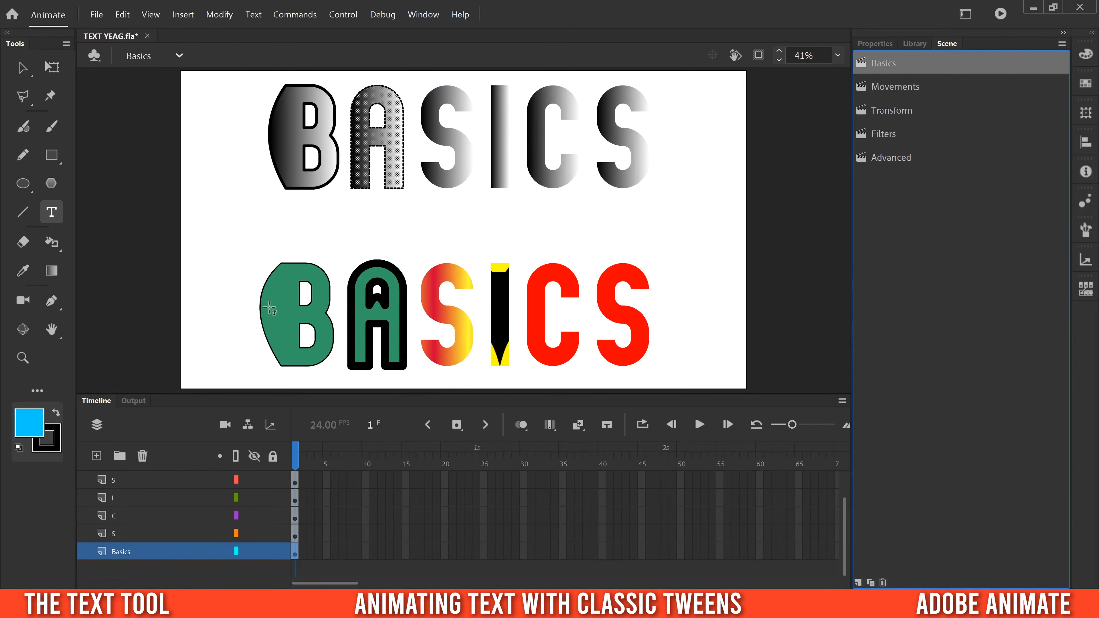
pyautogui.click(895, 88)
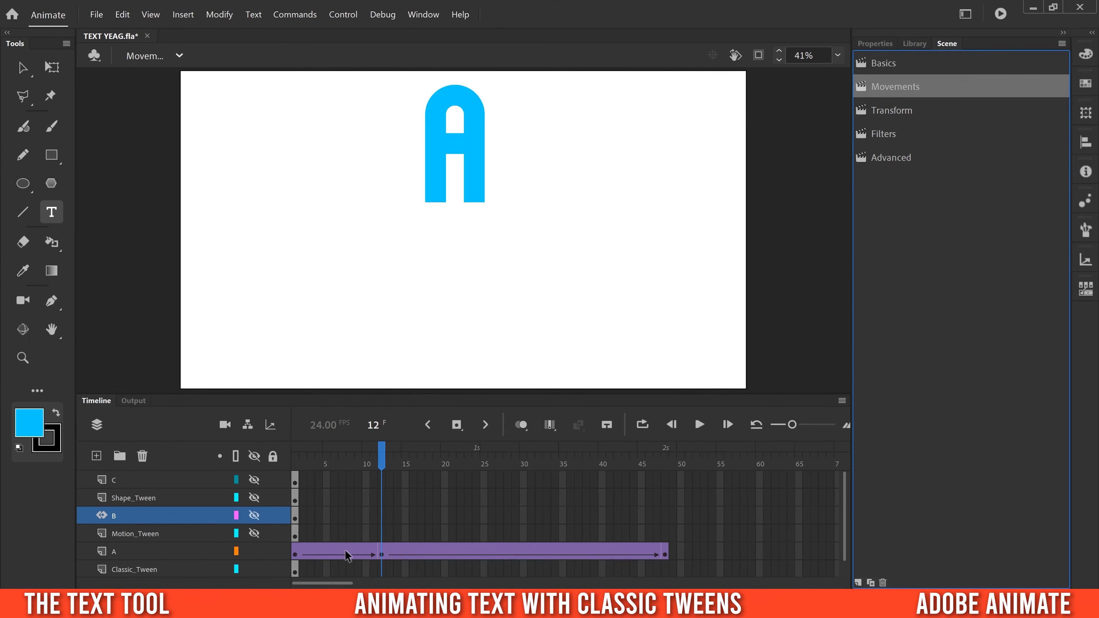
# Open the letter A's tween symbol for editing and add a black outline to the A with the Ink Bottle tool.
pyautogui.click(23, 68)
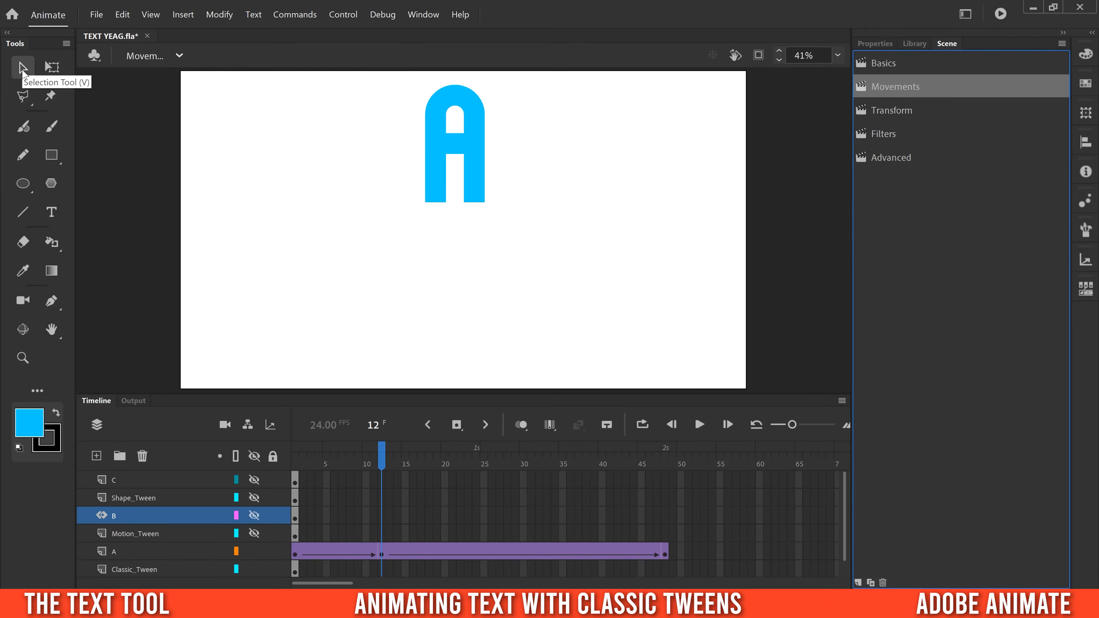
pyautogui.doubleClick(436, 163)
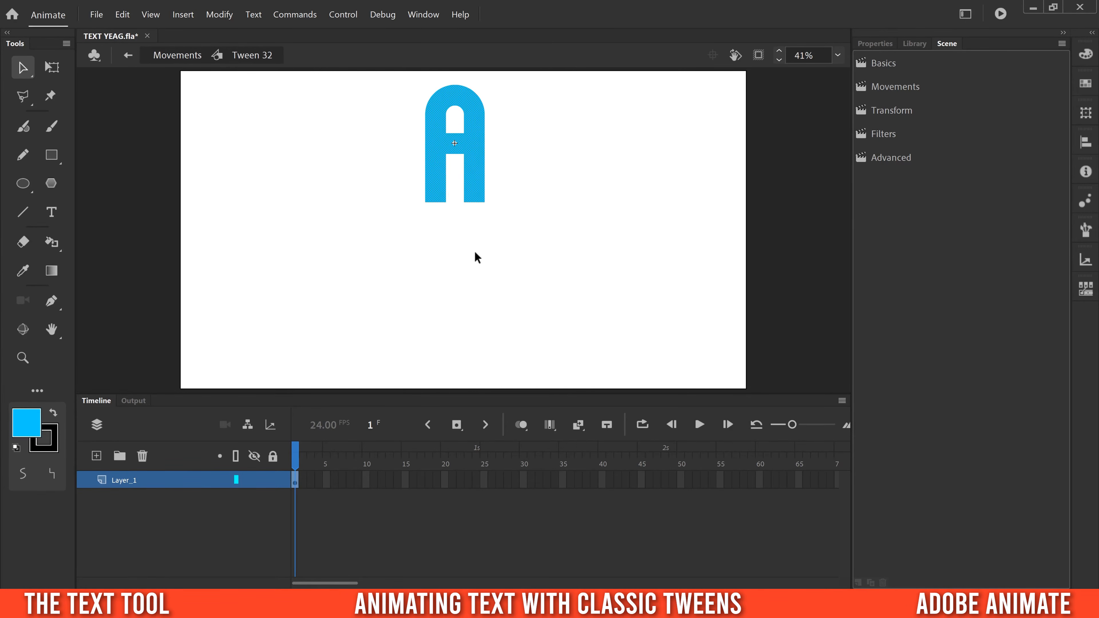
pyautogui.click(51, 242)
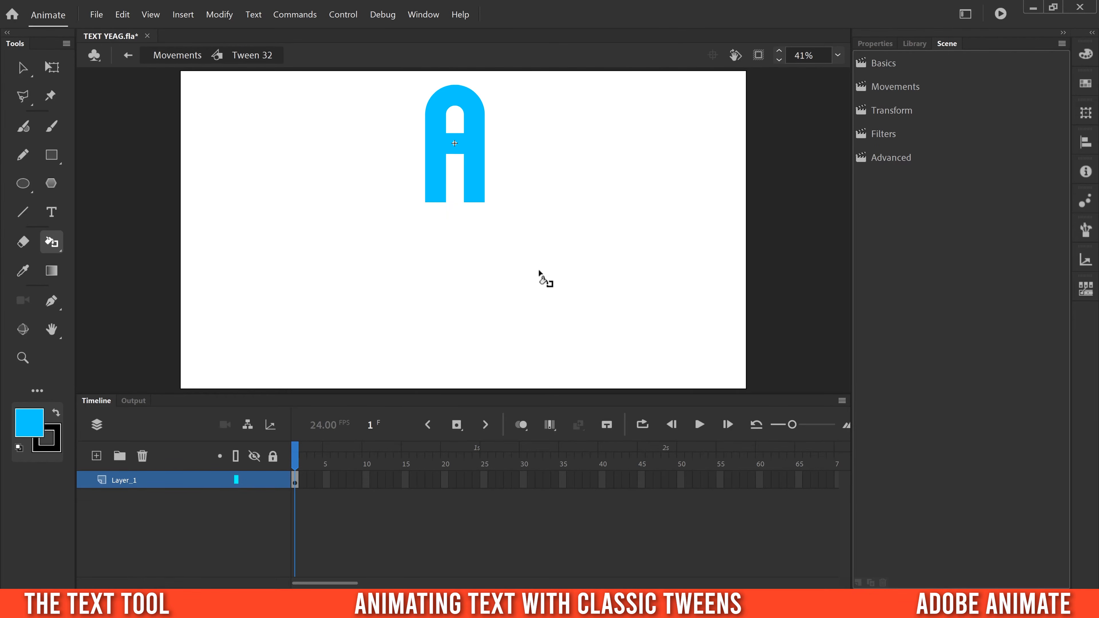
pyautogui.click(434, 152)
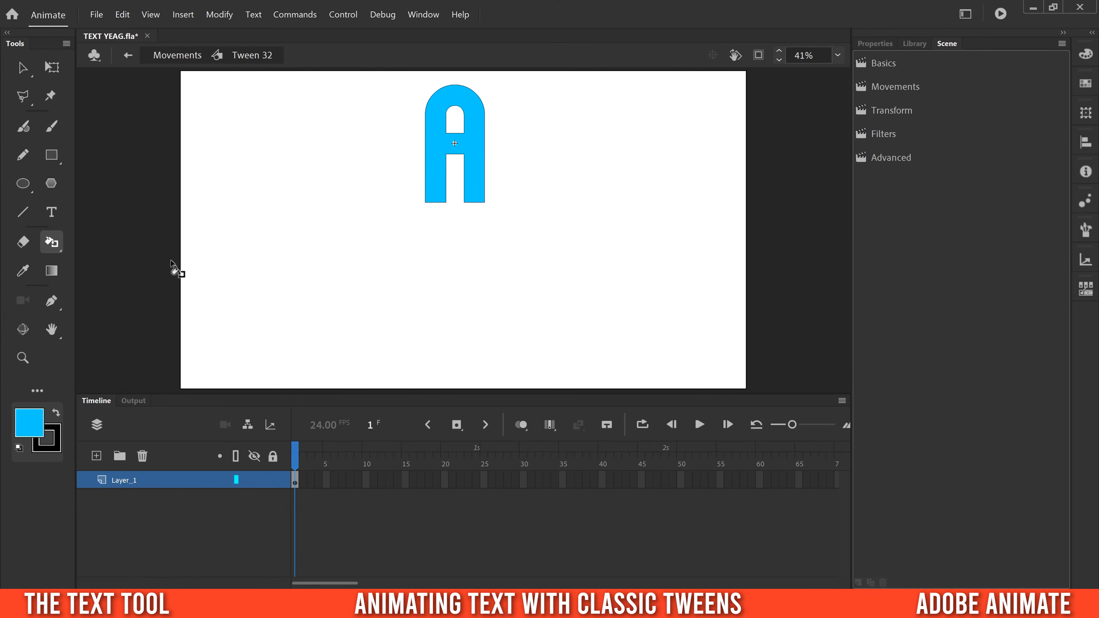
# Bend the outlined A's left and right sides outward, and scrub through its tween back in the Movements scene.
pyautogui.click(23, 69)
pyautogui.moveTo(426, 138); pyautogui.dragTo(408, 141)
pyautogui.moveTo(485, 154); pyautogui.dragTo(510, 161)
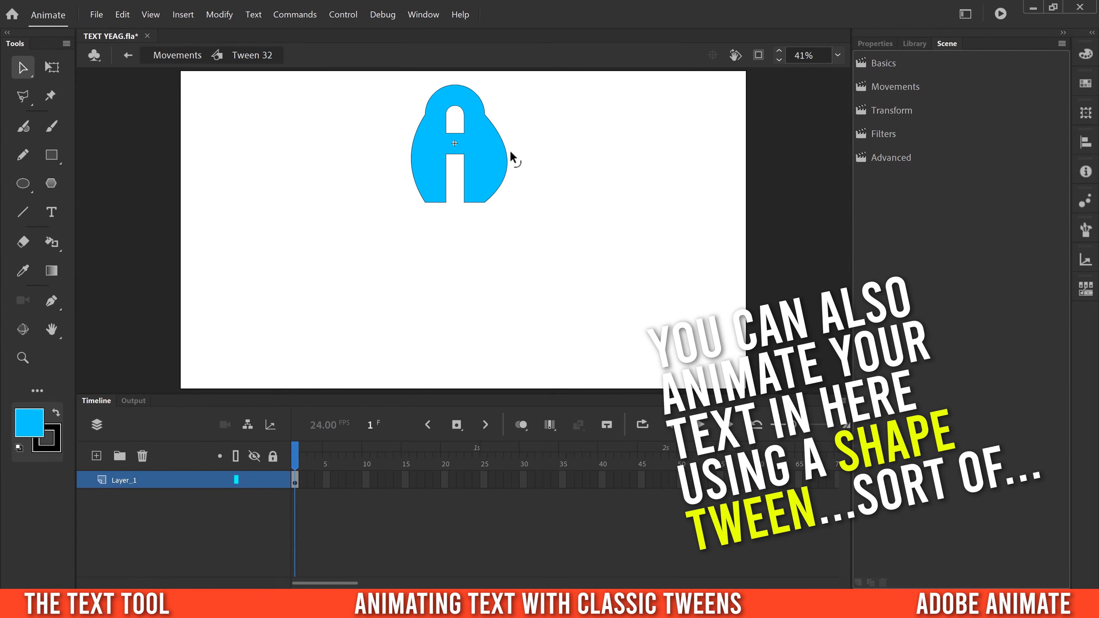
pyautogui.click(128, 57)
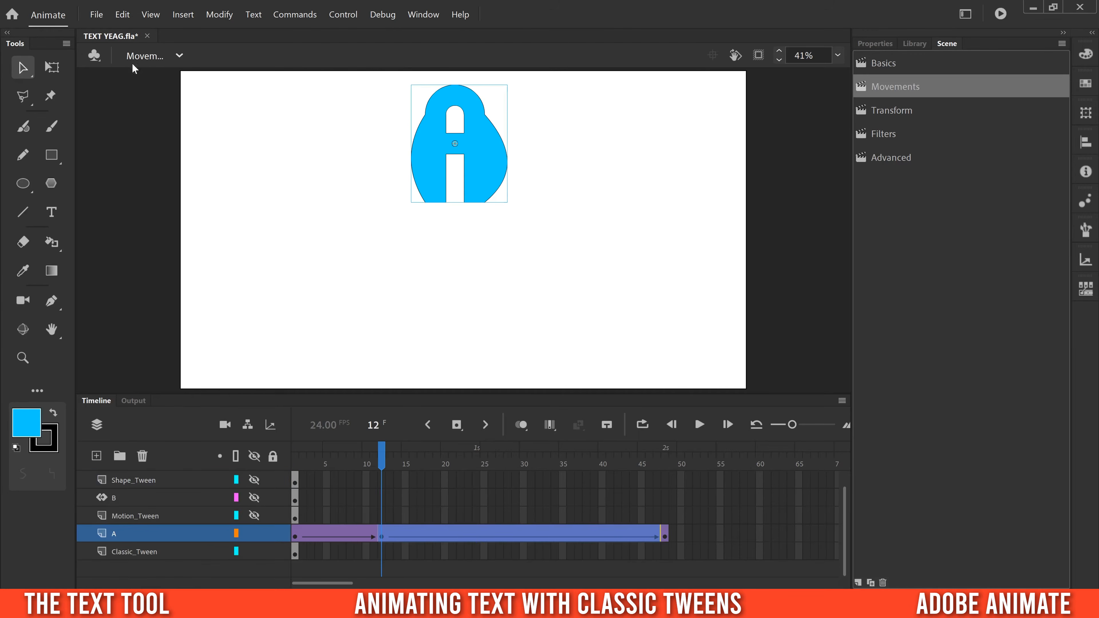
pyautogui.moveTo(392, 467); pyautogui.dragTo(541, 481)
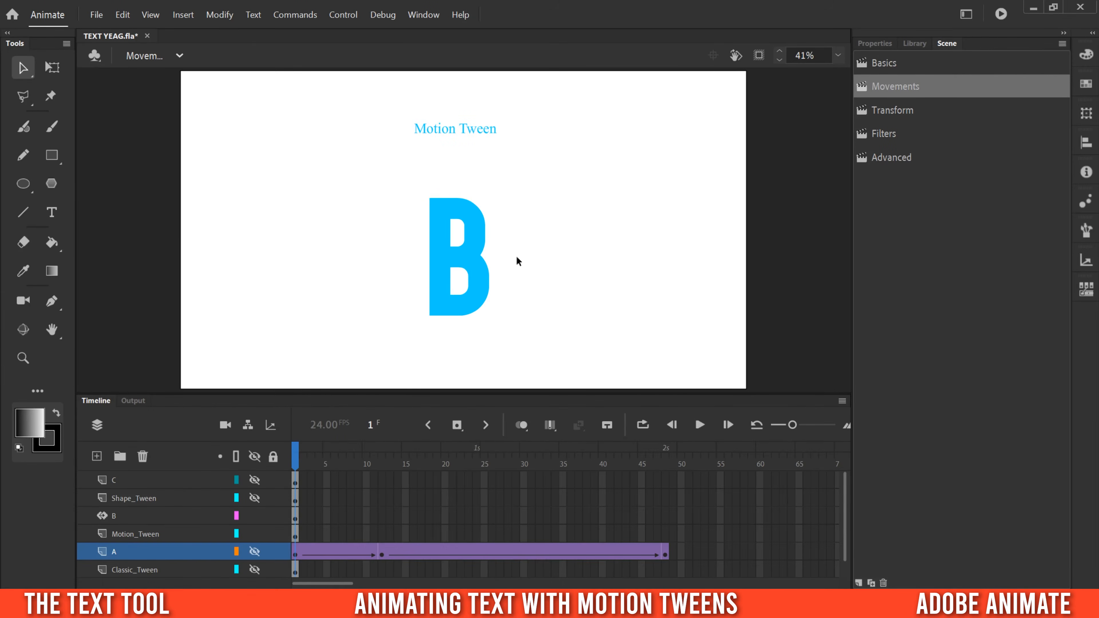
# Nudge the letter B under the Motion Tween label slightly up and create a motion tween on layer B.
pyautogui.moveTo(436, 263)
pyautogui.mouseDown()
pyautogui.moveTo(443, 273)
pyautogui.moveTo(437, 250)
pyautogui.mouseUp()
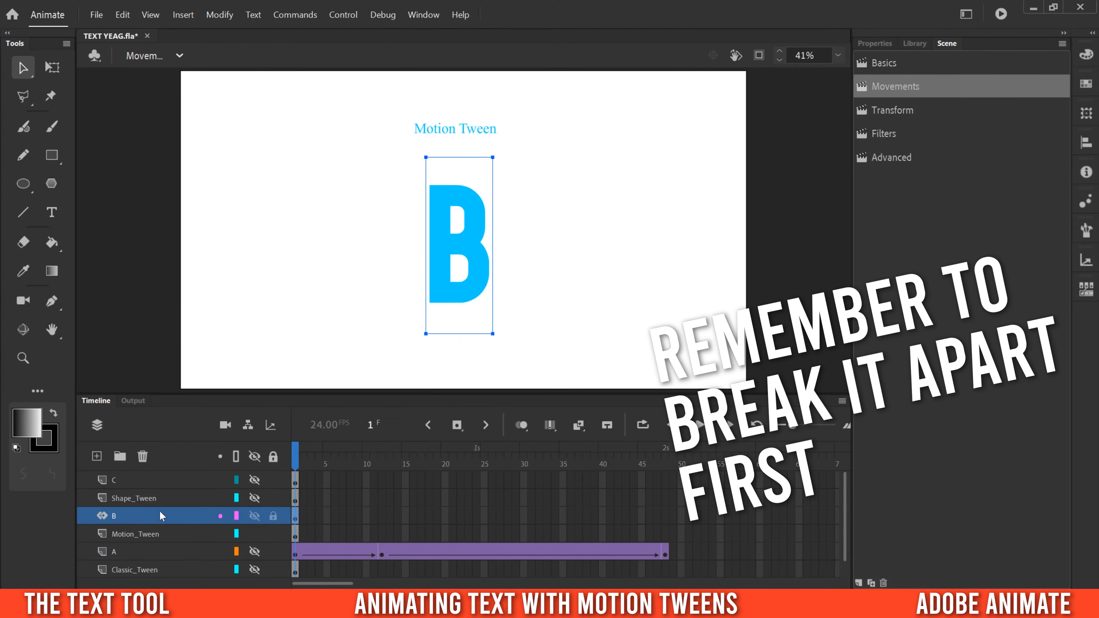
pyautogui.rightClick(296, 517)
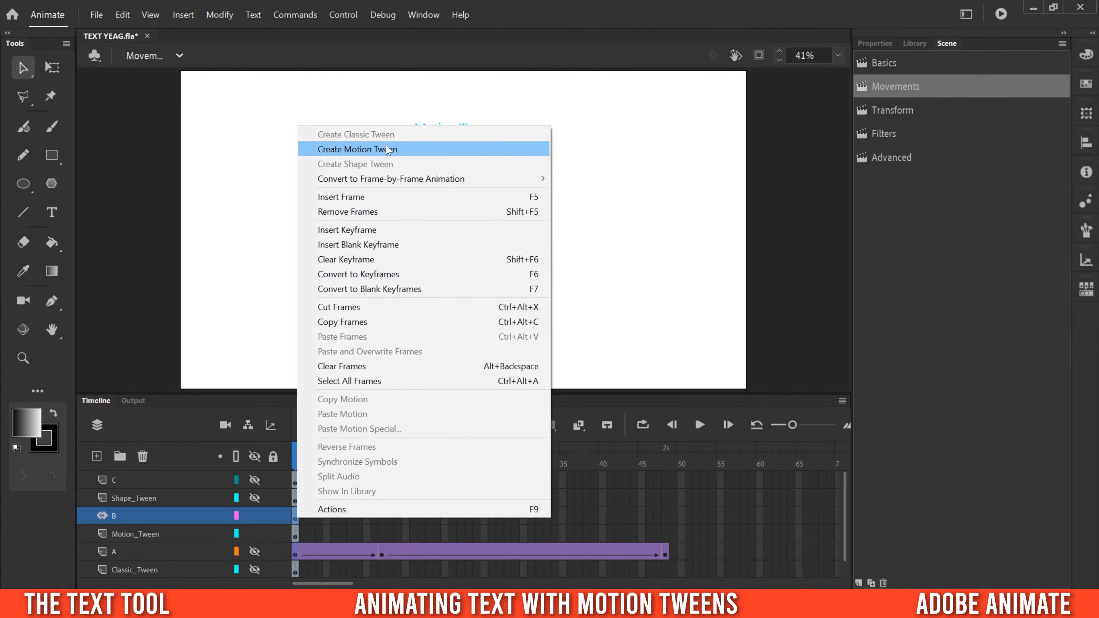
pyautogui.click(394, 149)
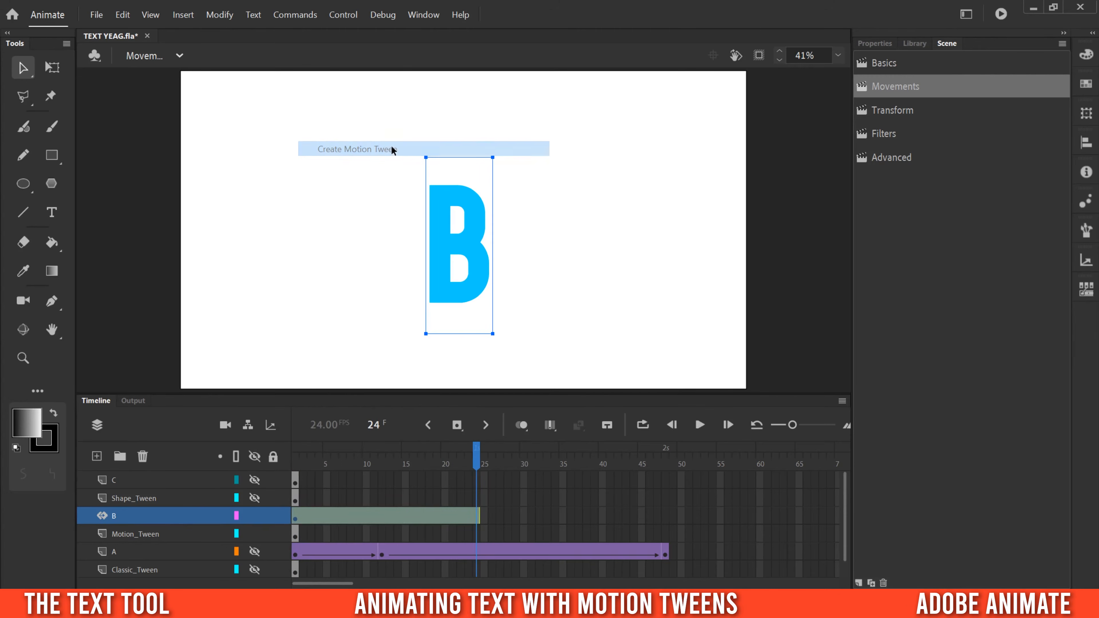
# At frame 24 of layer B's motion tween, move the letter B to the upper right of the stage.
pyautogui.click(351, 534)
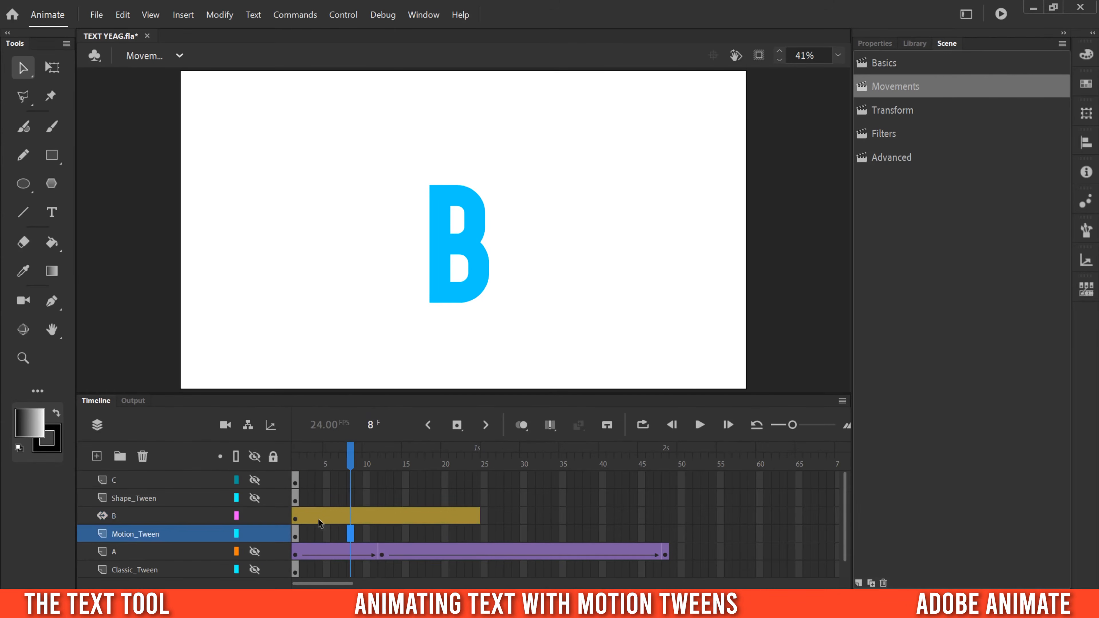
pyautogui.click(296, 517)
pyautogui.click(475, 519)
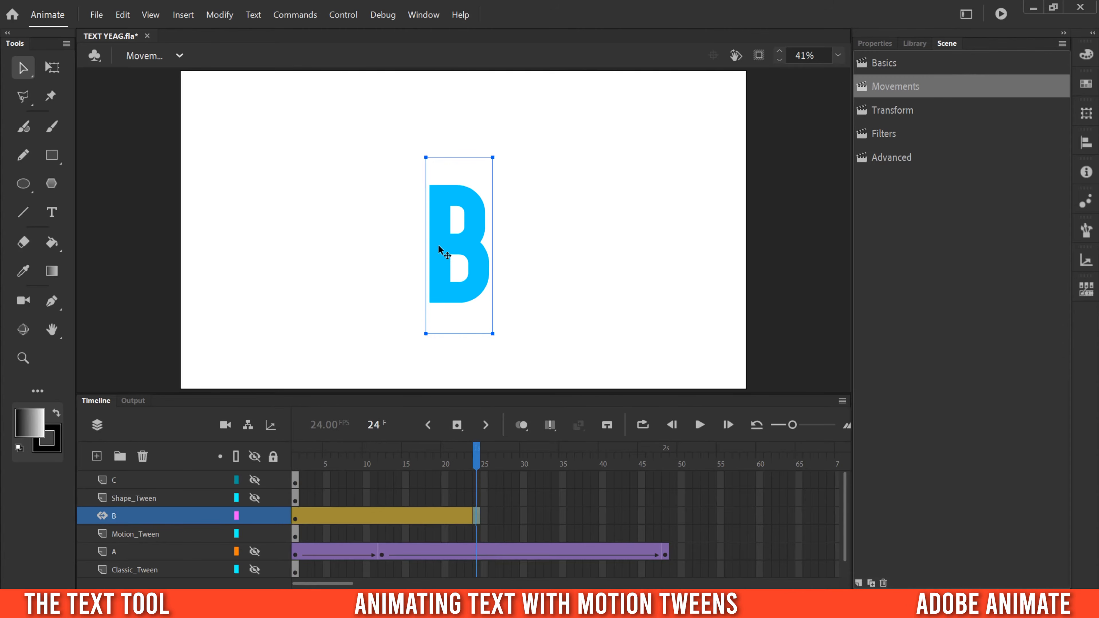
pyautogui.moveTo(439, 247); pyautogui.dragTo(667, 173)
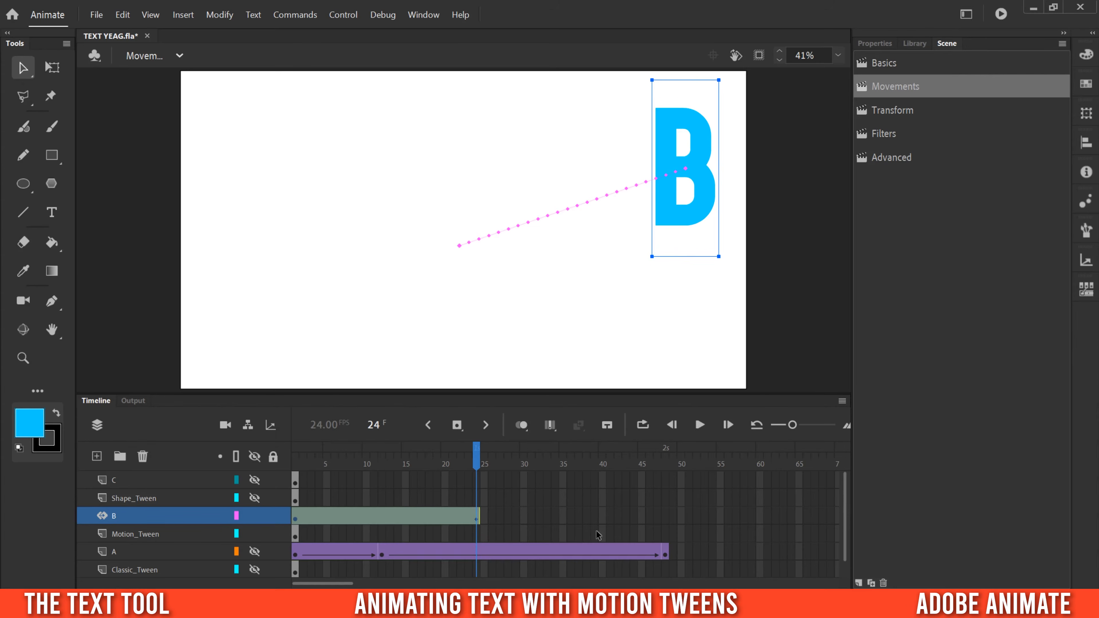
# Insert a keyframe at frame 48 of layer B, and at frame 24 move the B to the stage's upper left.
pyautogui.click(666, 520)
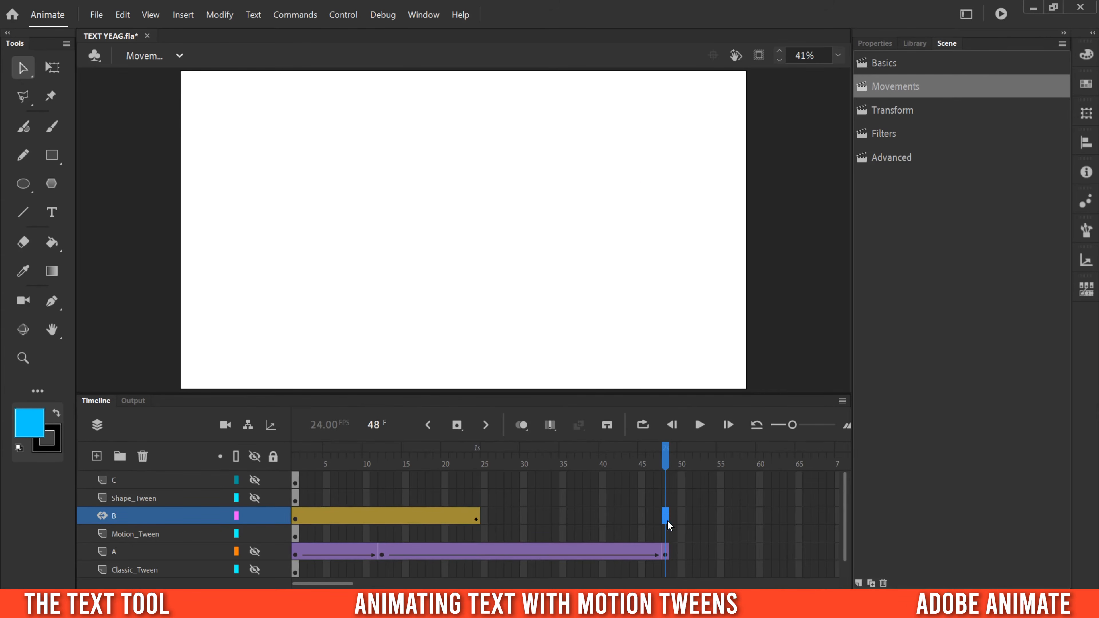
pyautogui.click(457, 425)
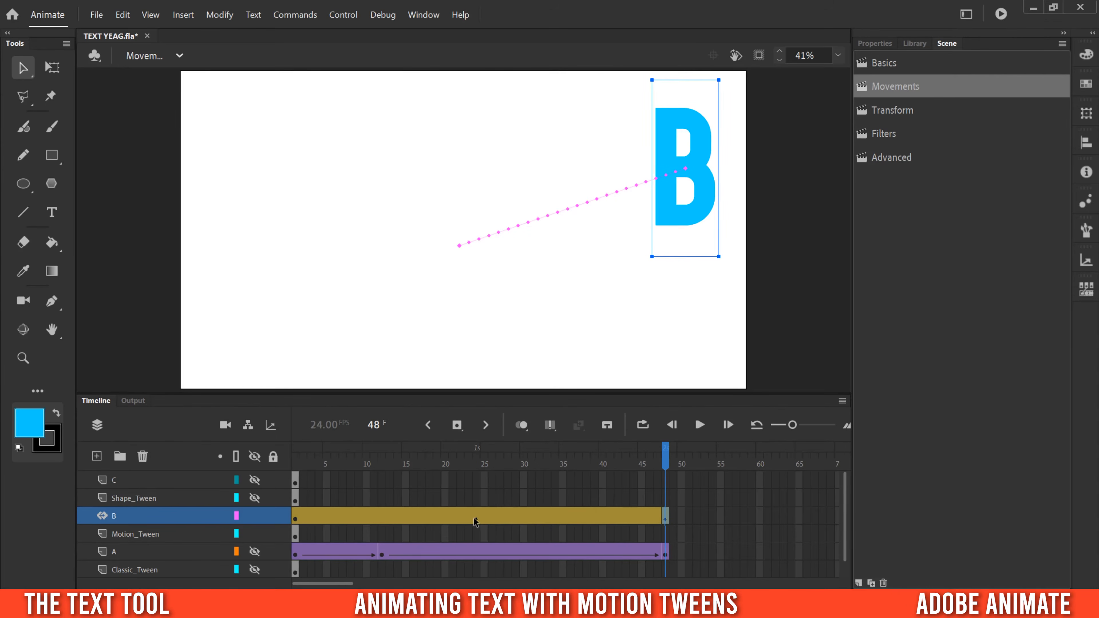
pyautogui.click(476, 518)
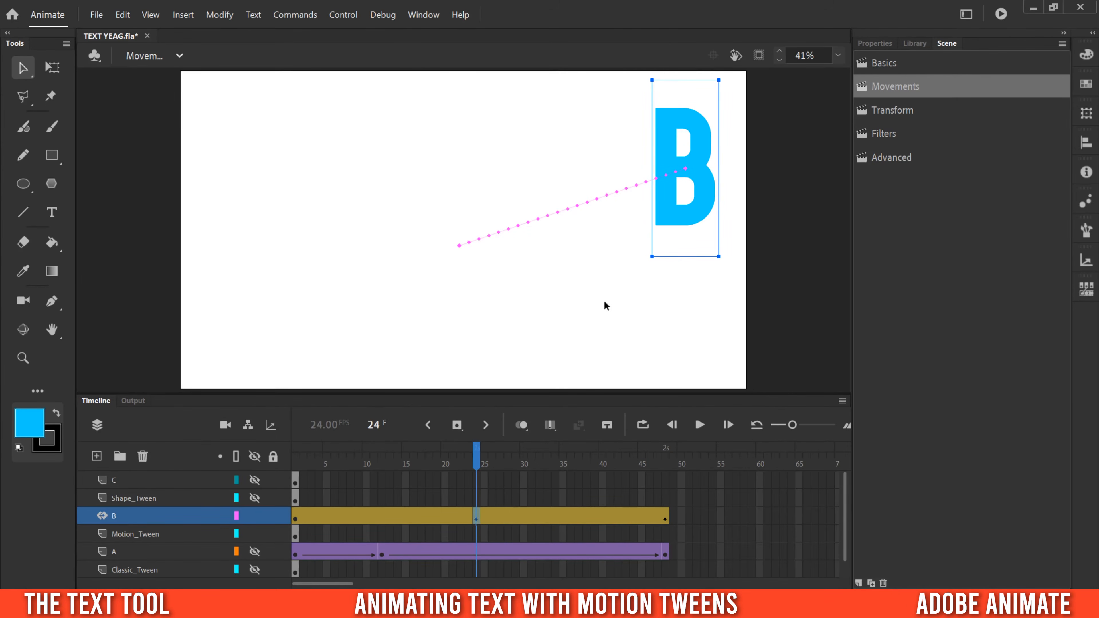
pyautogui.moveTo(667, 207); pyautogui.dragTo(224, 183)
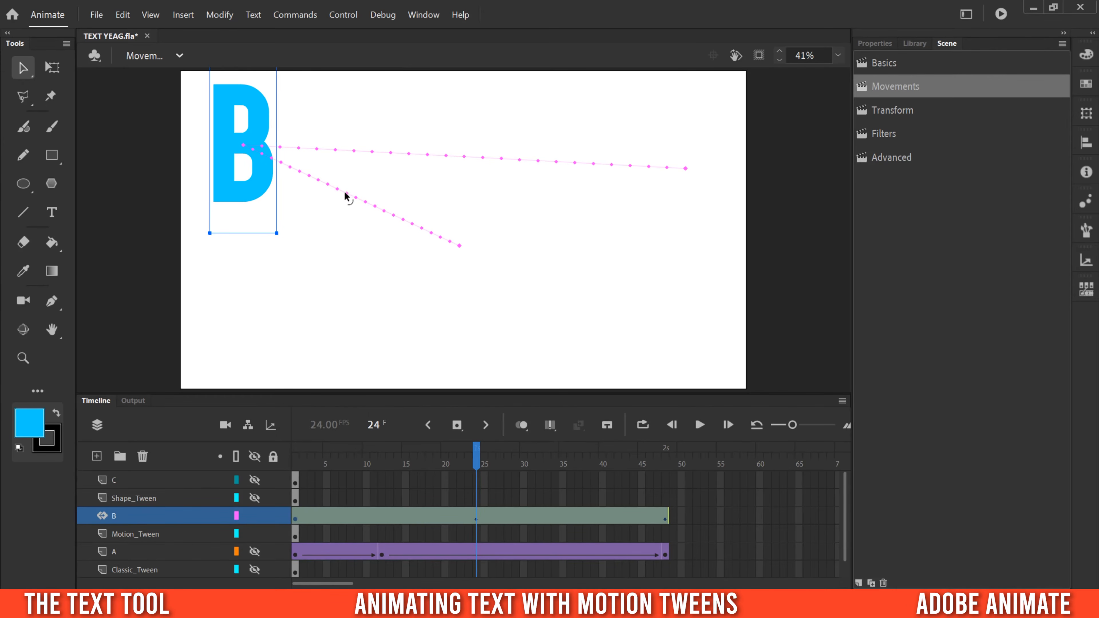
# Bend both segments of the B's motion path into one smooth curve looping around the left side of the stage.
pyautogui.moveTo(349, 194); pyautogui.dragTo(382, 267)
pyautogui.moveTo(375, 263); pyautogui.dragTo(229, 226)
pyautogui.moveTo(448, 157); pyautogui.dragTo(367, 107)
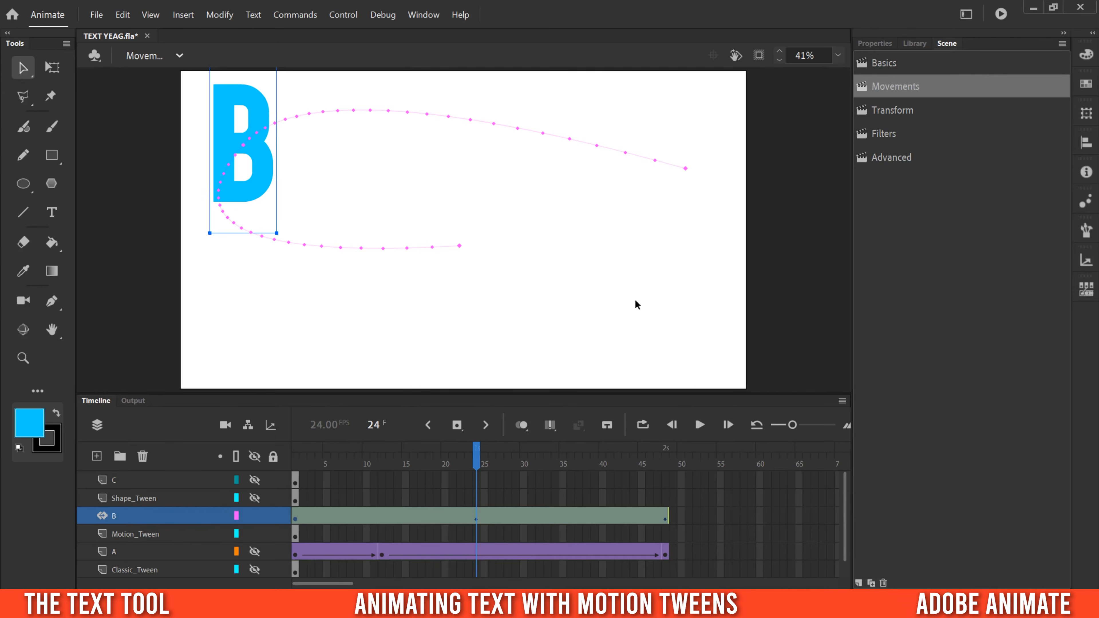
# Play layer B's motion tween from frame 1 to preview the movement along the curved path.
pyautogui.moveTo(419, 462); pyautogui.dragTo(264, 468)
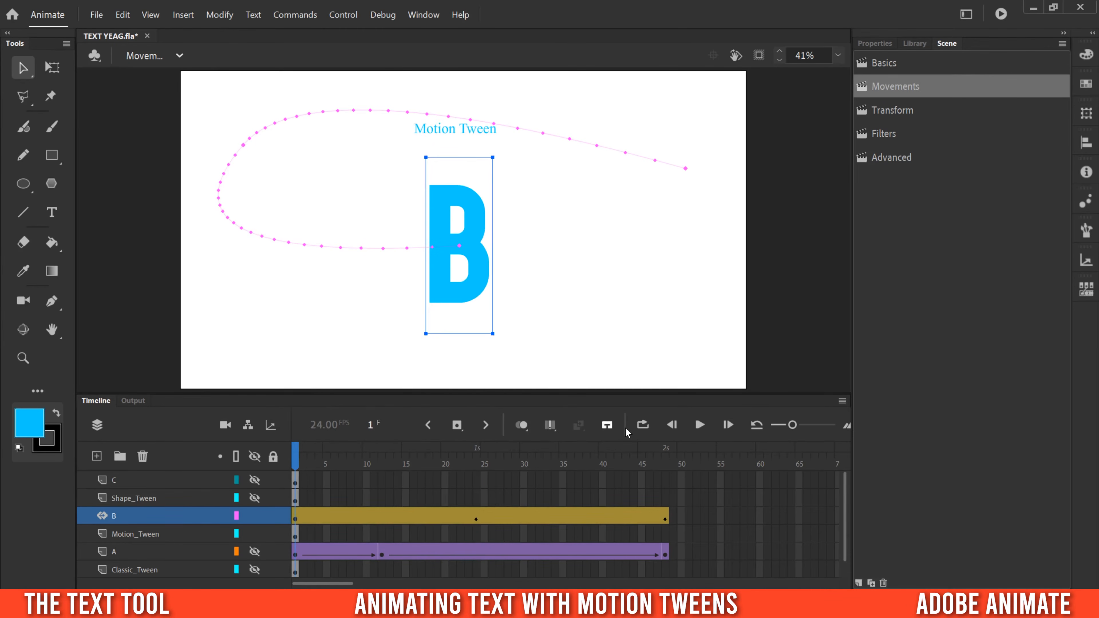
pyautogui.click(700, 425)
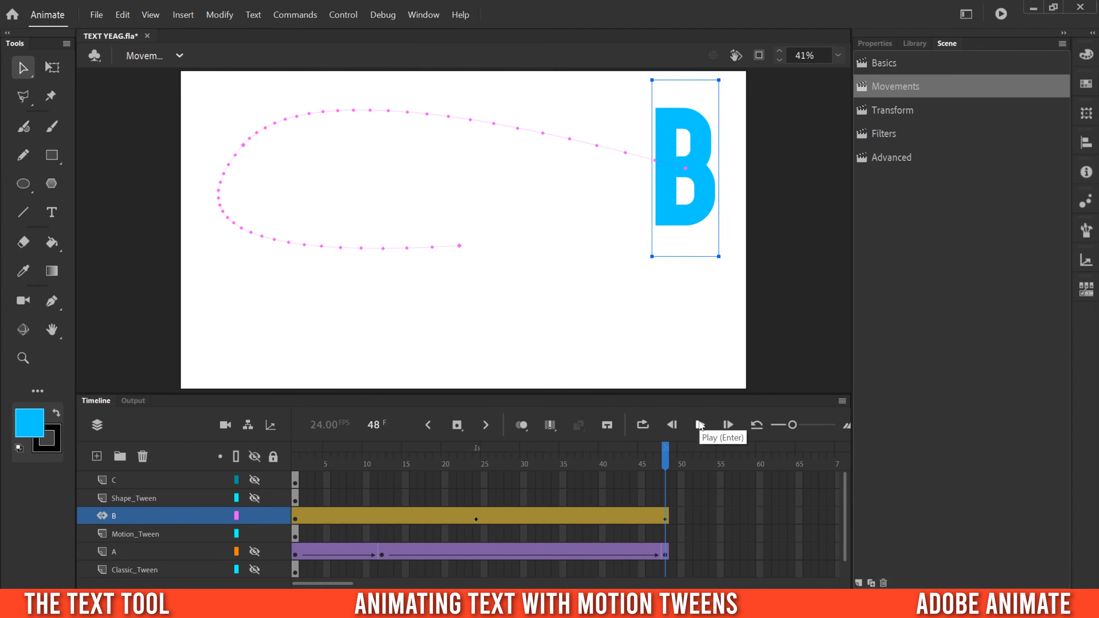
pyautogui.click(713, 515)
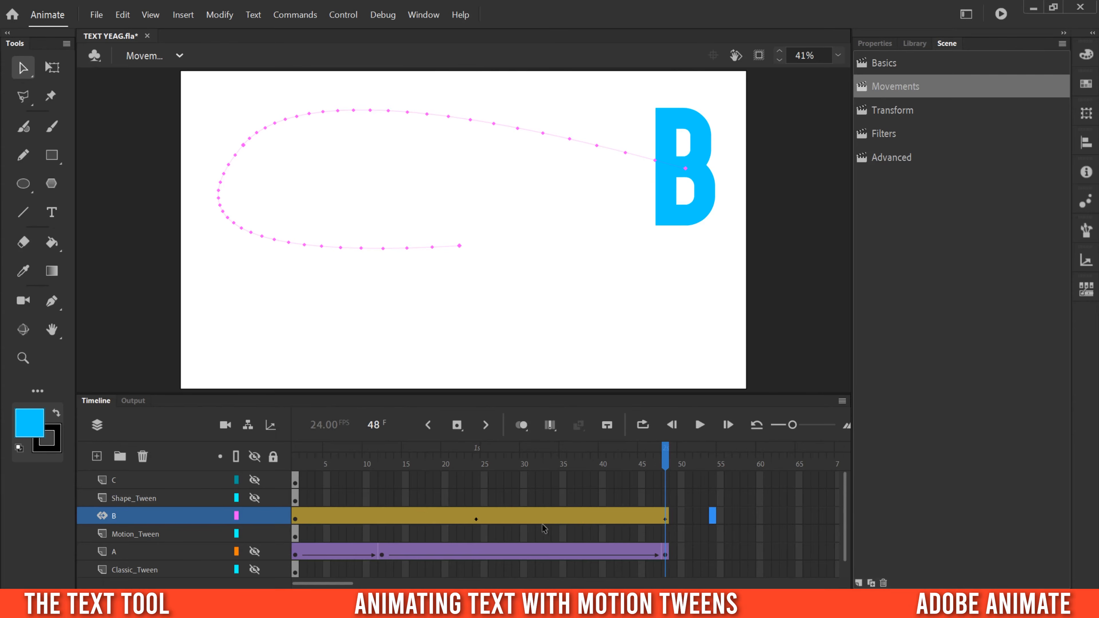
# At frame 38 of layer B's motion tween, move the letter B downward to dip the final stretch of its path.
pyautogui.click(586, 519)
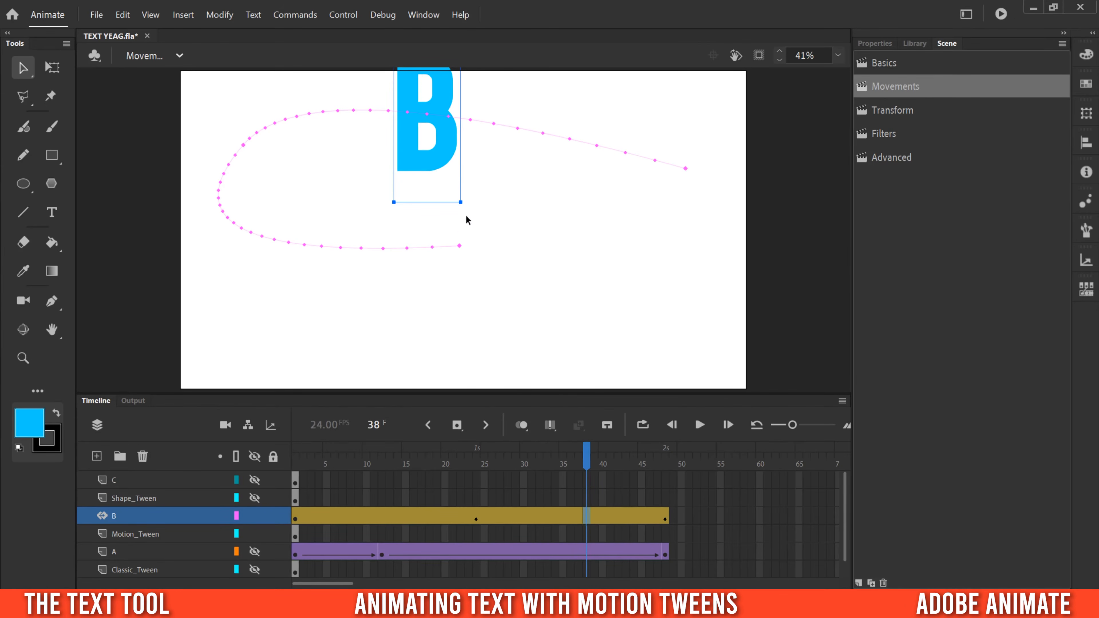
pyautogui.moveTo(442, 126); pyautogui.dragTo(477, 189)
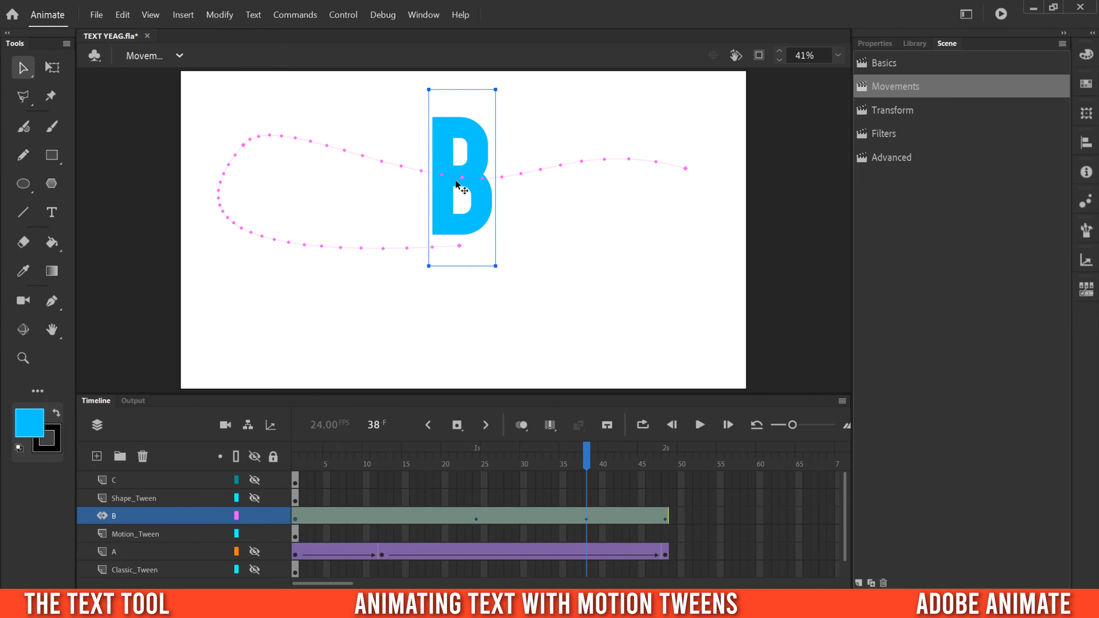
pyautogui.click(595, 516)
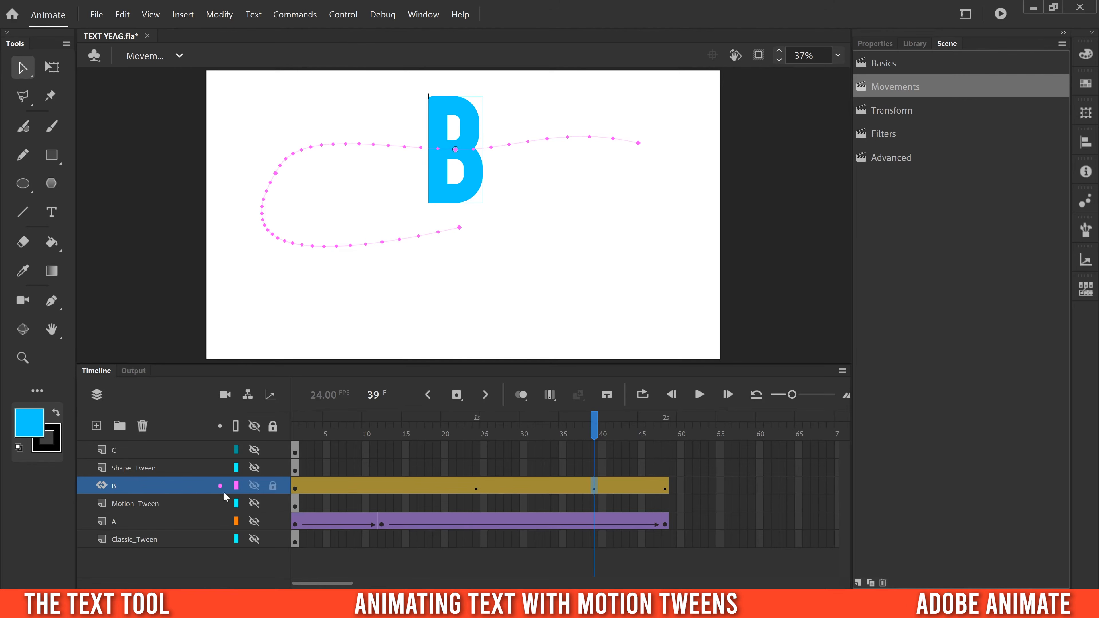
# Insert 12 frames at frame 30 of layer B to lengthen the motion tween to frame 60, and play it from frame 24.
pyautogui.click(525, 489)
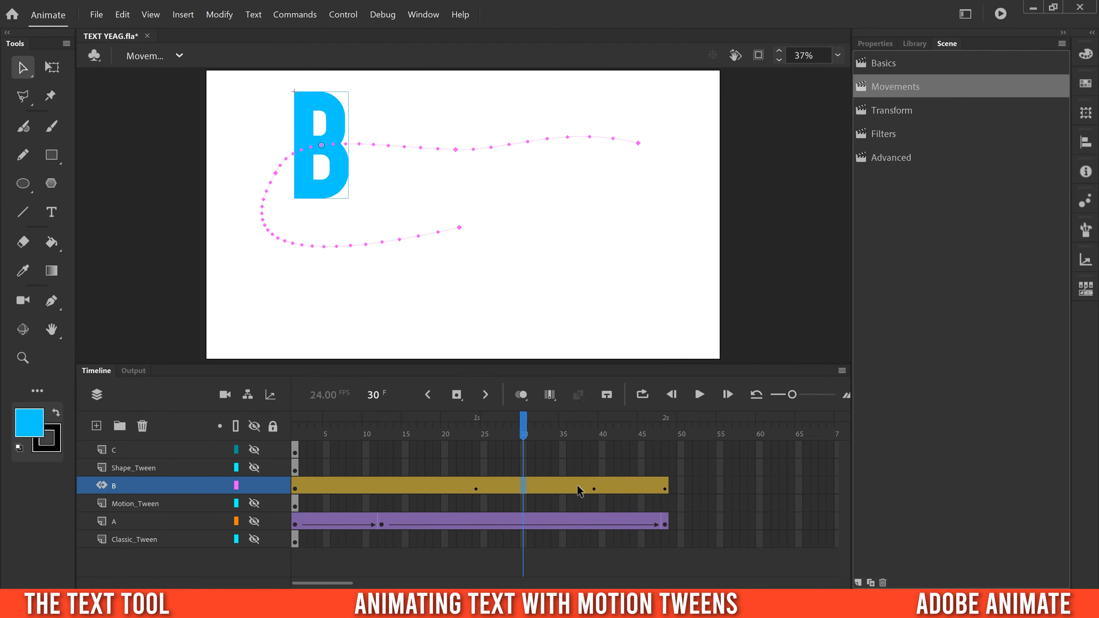
pyautogui.press('F5')
pyautogui.press('F5')
pyautogui.press('F5')
pyautogui.press('F5')
pyautogui.press('F5')
pyautogui.press('F5')
pyautogui.press('F5')
pyautogui.press('F5')
pyautogui.press('F5')
pyautogui.press('F5')
pyautogui.press('F5')
pyautogui.press('F5')
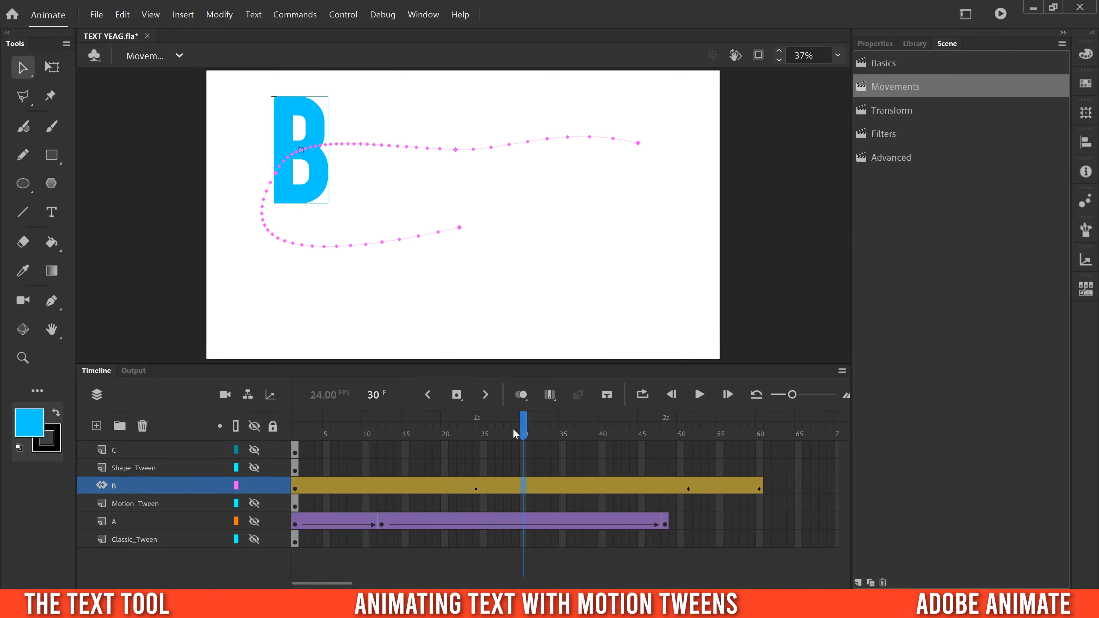
pyautogui.moveTo(515, 434); pyautogui.dragTo(476, 434)
pyautogui.click(700, 394)
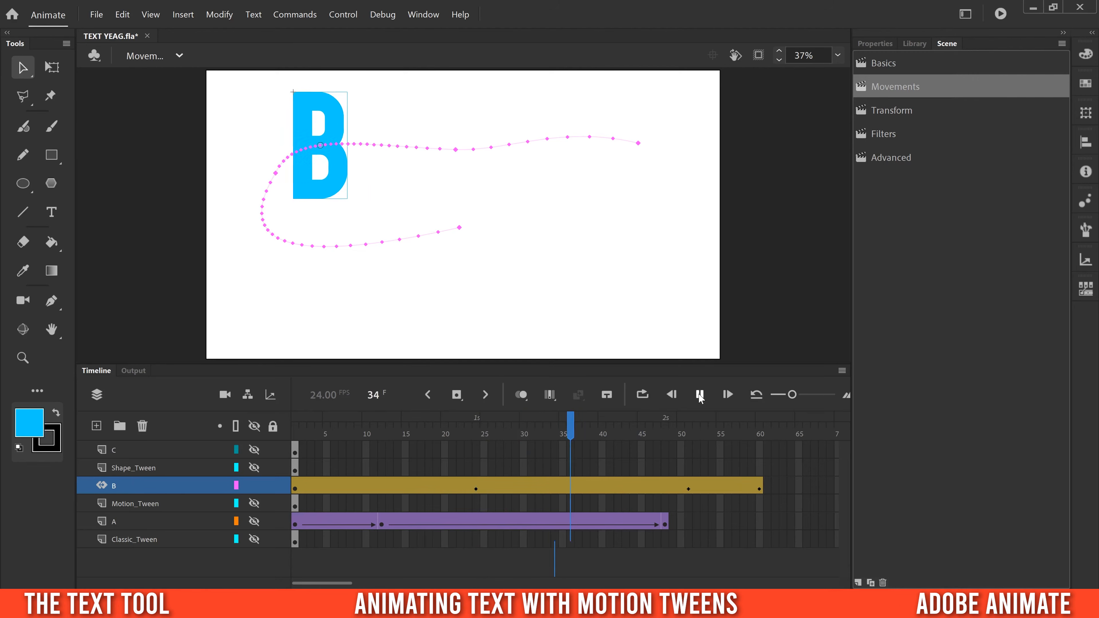
# Remove frames one by one from layer B's motion tween, starting at frame 35, to shorten it.
pyautogui.click(564, 489)
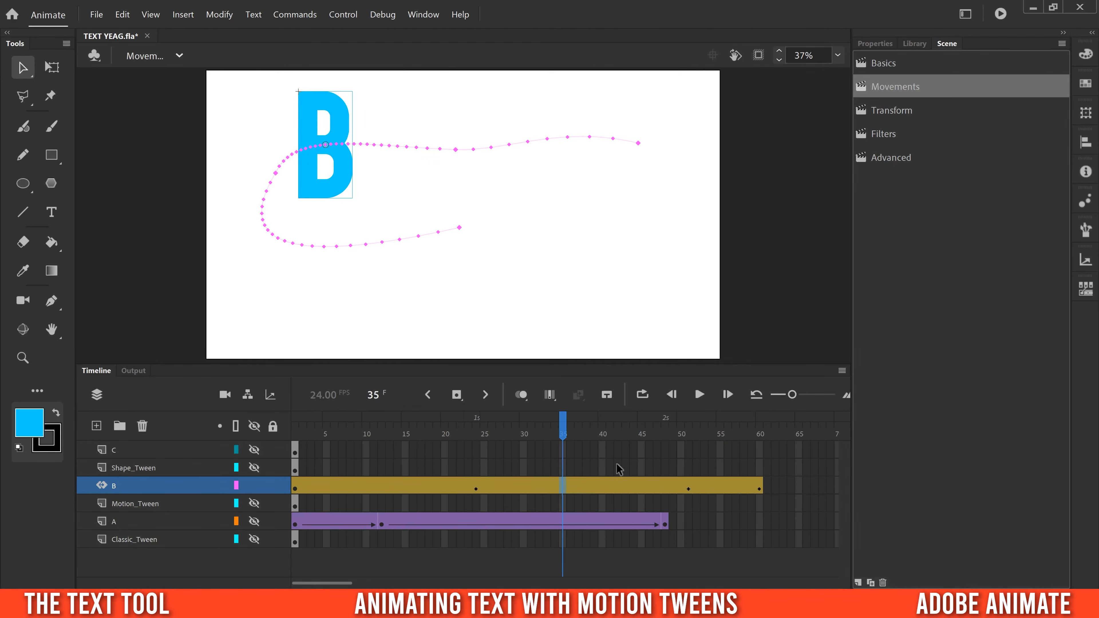
pyautogui.hotkey('shift', 'F5')
pyautogui.hotkey('shift', 'F5')
pyautogui.hotkey('shift', 'F5')
pyautogui.hotkey('shift', 'F5')
pyautogui.hotkey('shift', 'F5')
pyautogui.hotkey('shift', 'F5')
pyautogui.hotkey('shift', 'F5')
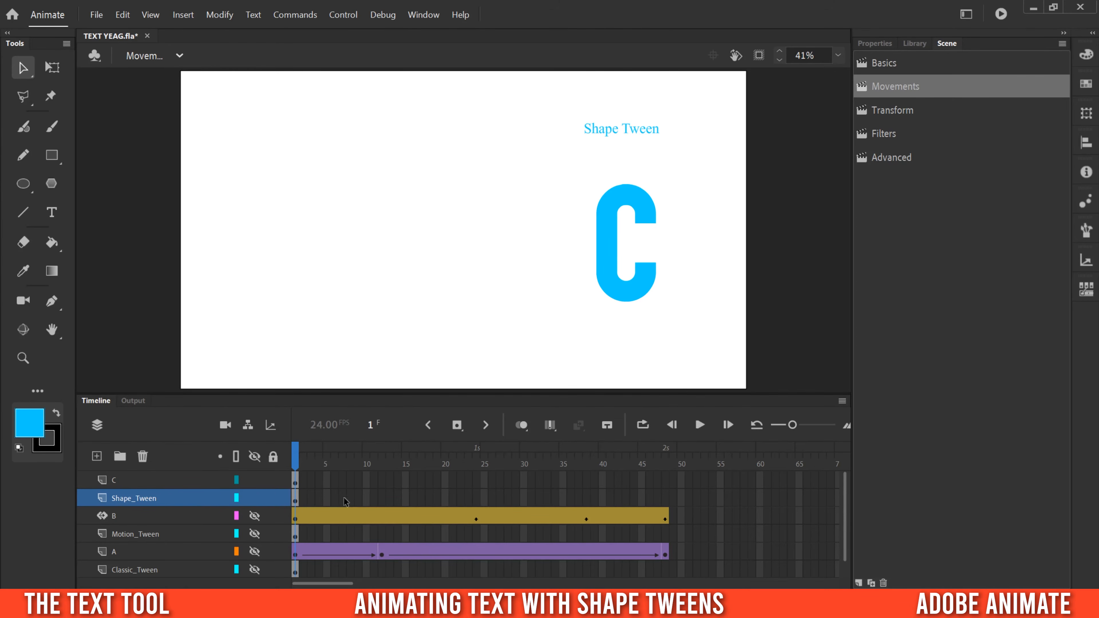
# Break apart the letter C on layer C into an editable shape.
pyautogui.click(115, 481)
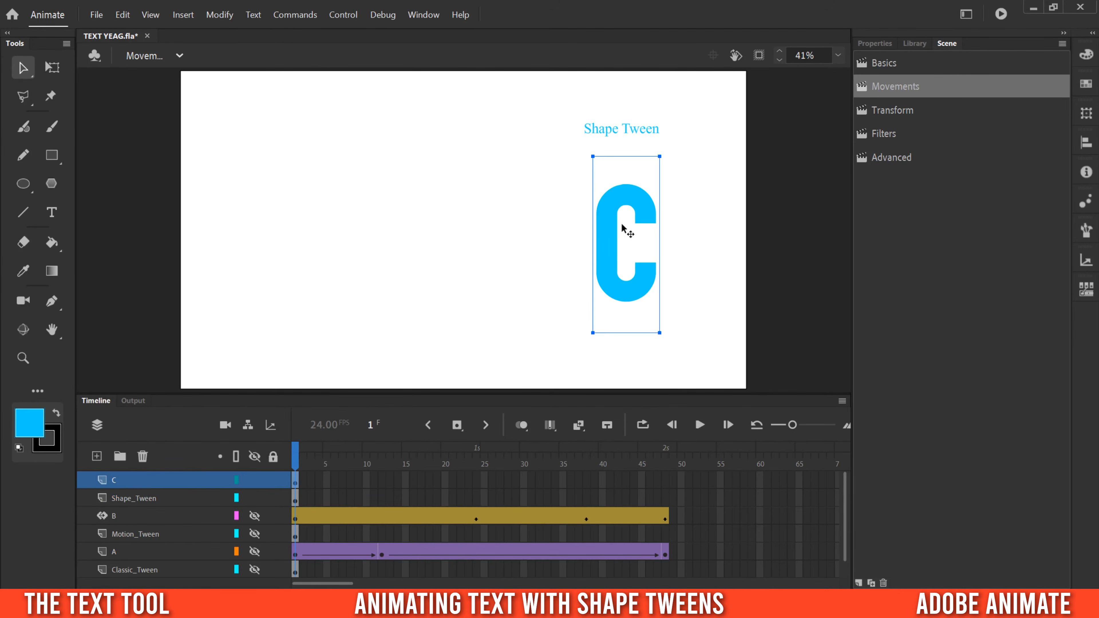
pyautogui.moveTo(609, 246); pyautogui.dragTo(605, 246)
pyautogui.rightClick(296, 482)
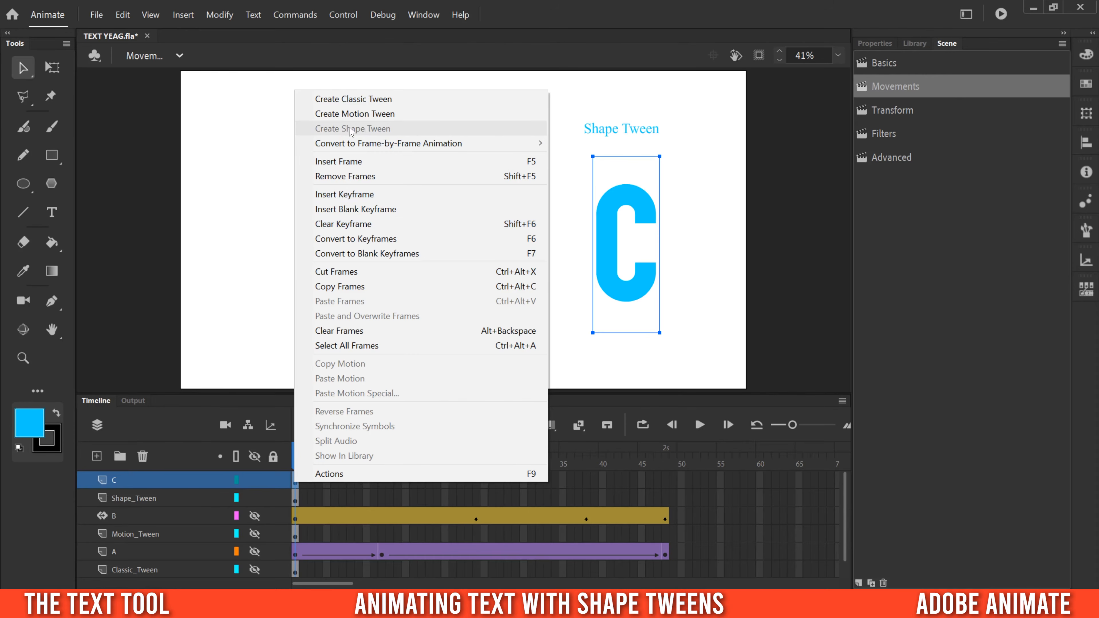
pyautogui.click(611, 215)
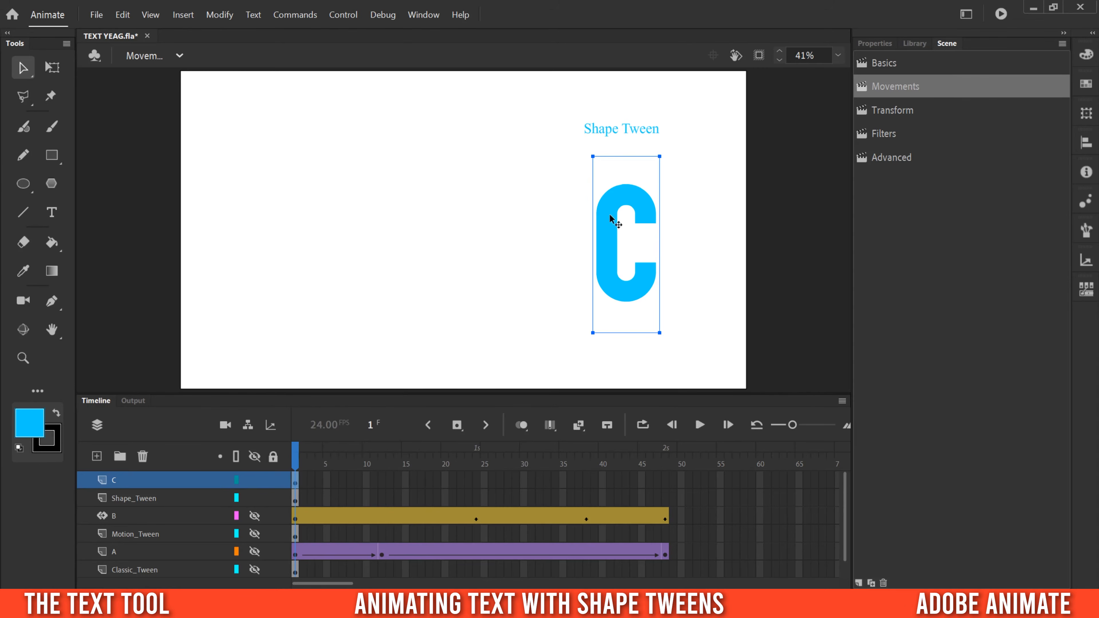
pyautogui.rightClick(606, 241)
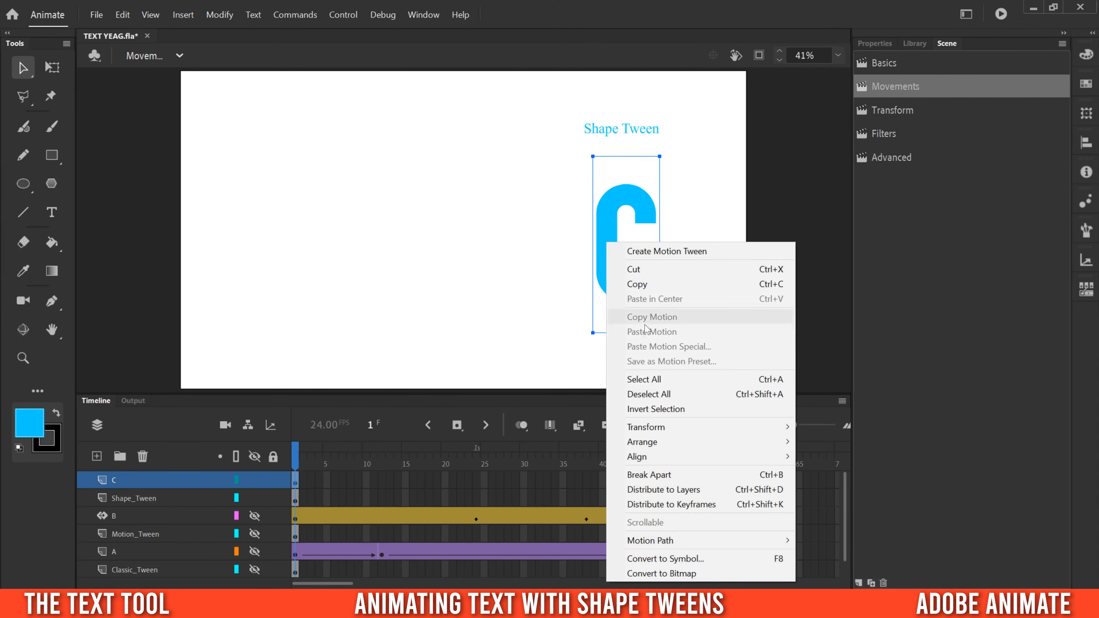
pyautogui.click(661, 475)
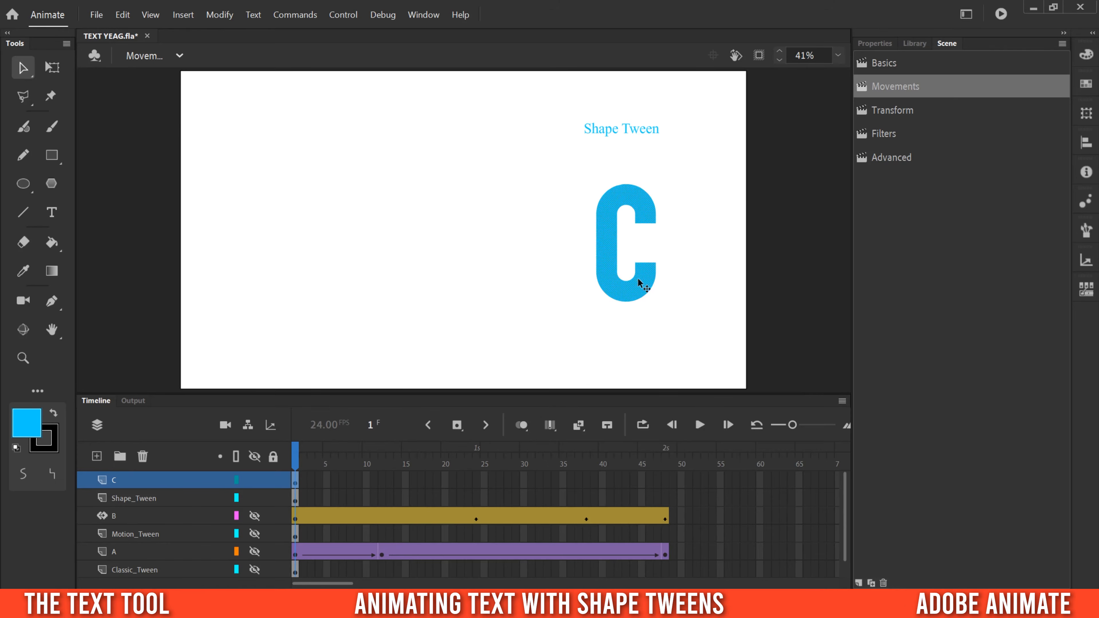
# In the Movements scene, create a shape tween on layer C and move the C to the stage's left side at keyframe 24.
pyautogui.click(890, 61)
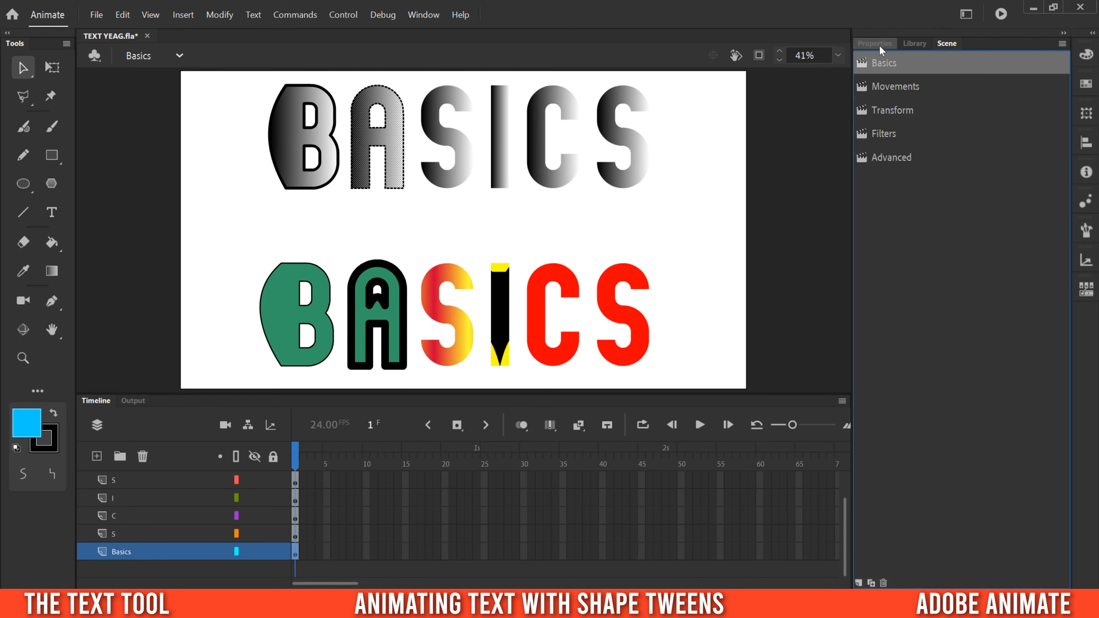
pyautogui.click(892, 91)
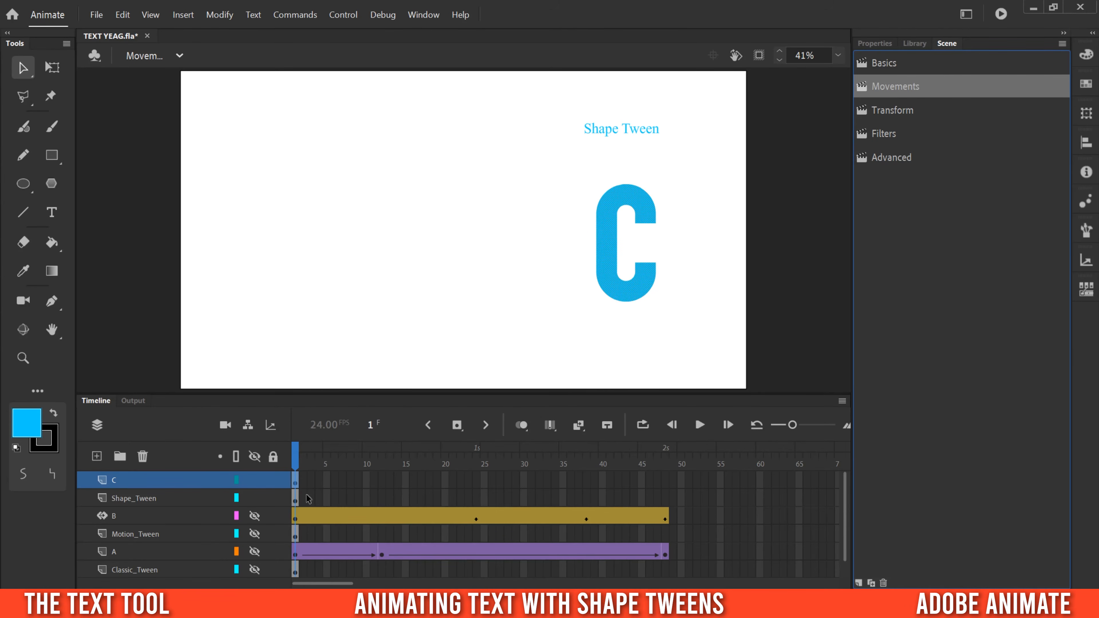
pyautogui.rightClick(295, 486)
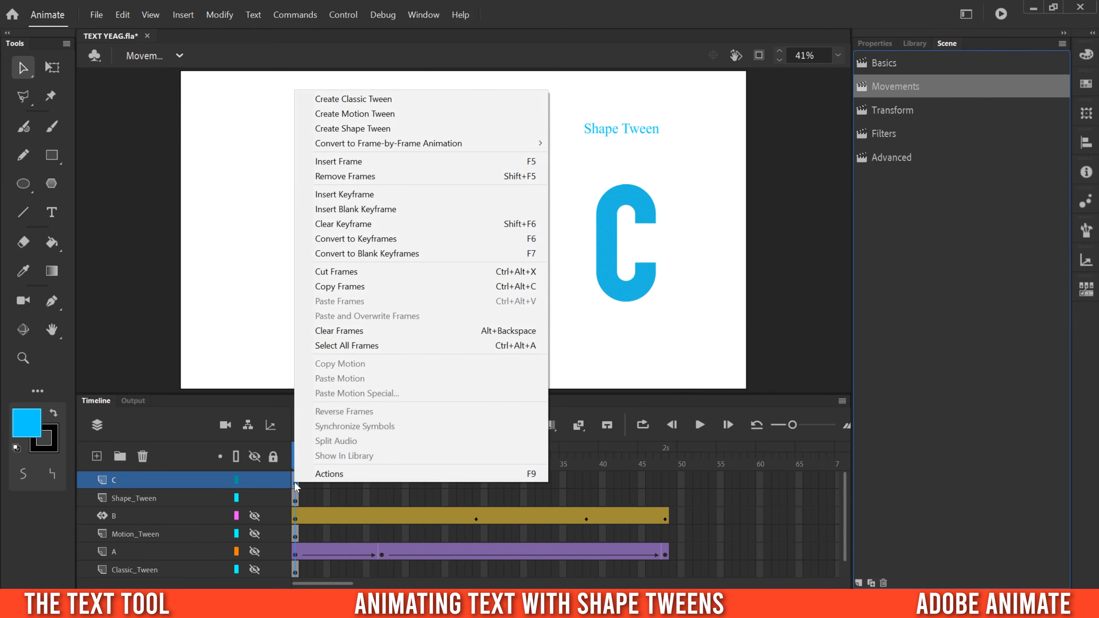
pyautogui.click(377, 130)
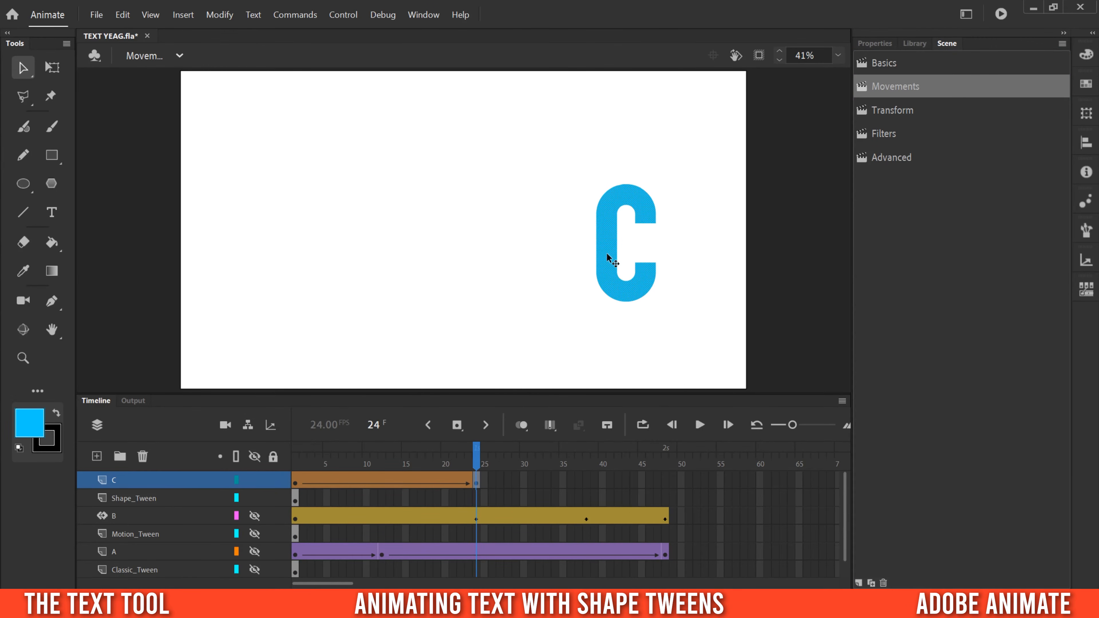
pyautogui.moveTo(602, 260); pyautogui.dragTo(265, 253)
pyautogui.moveTo(450, 465); pyautogui.dragTo(475, 467)
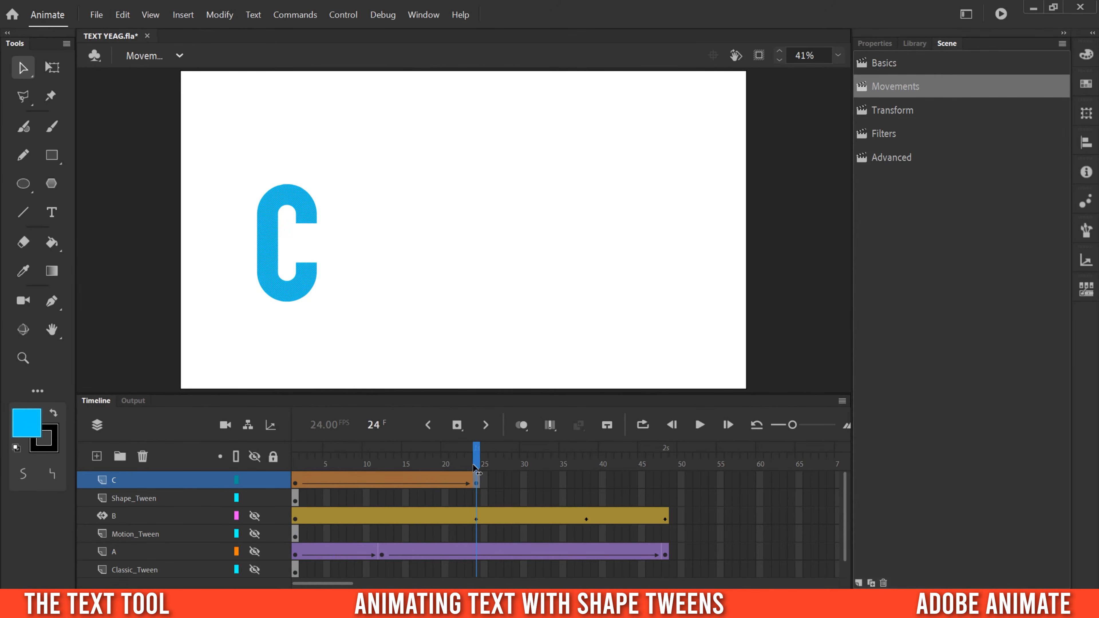
# Insert a keyframe at frame 48 of layer C, move the C to the stage's lower right of centre, and play the tween.
pyautogui.click(666, 485)
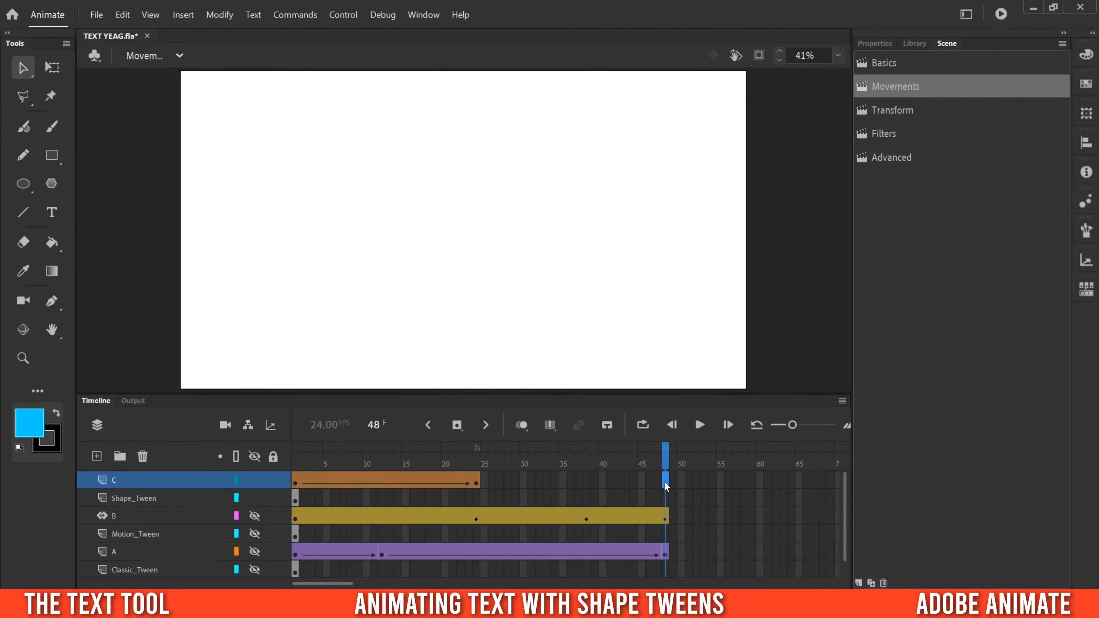
pyautogui.click(457, 425)
pyautogui.moveTo(258, 228); pyautogui.dragTo(516, 298)
pyautogui.moveTo(485, 465); pyautogui.dragTo(286, 458)
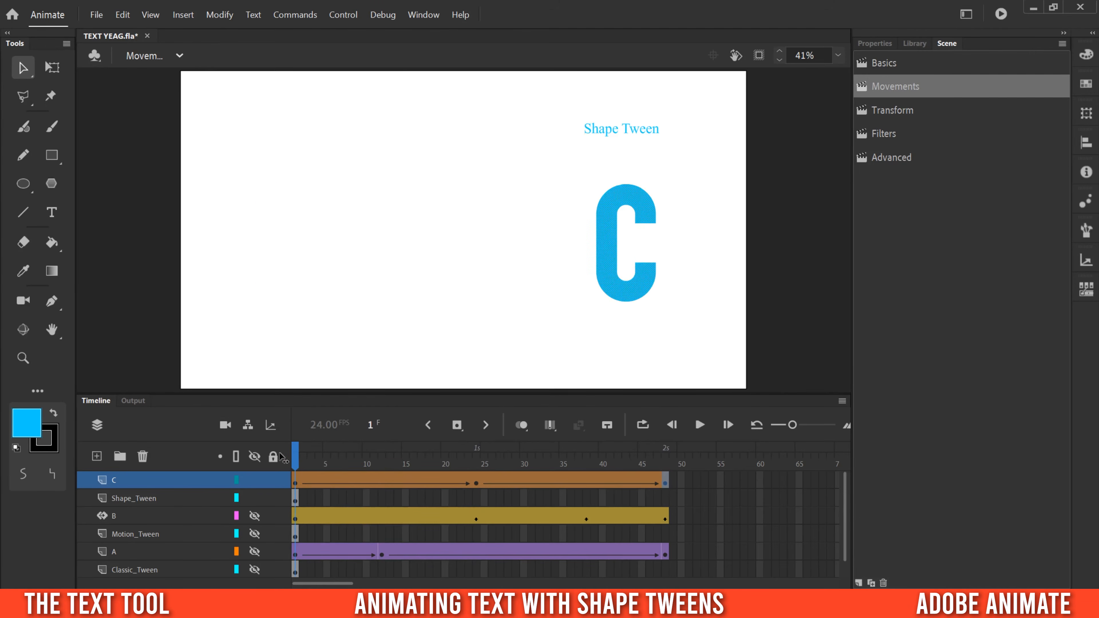
pyautogui.click(692, 426)
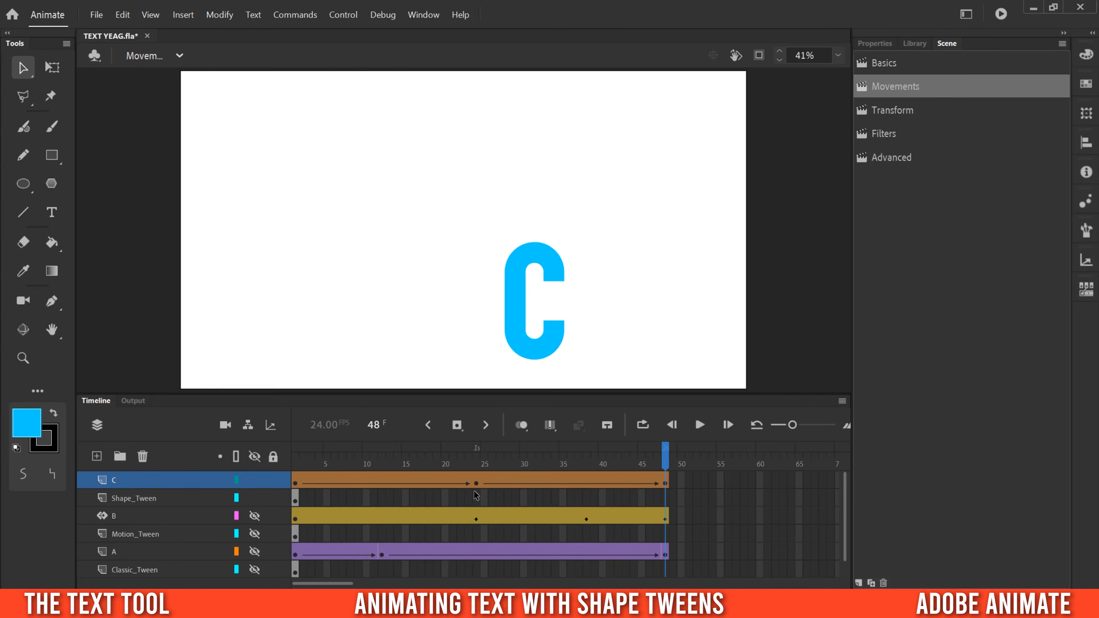
# At frame 24 of layer C, bend the outer and inner edges of the C's vertical stroke into bulges, and scrub to frame 48.
pyautogui.click(476, 482)
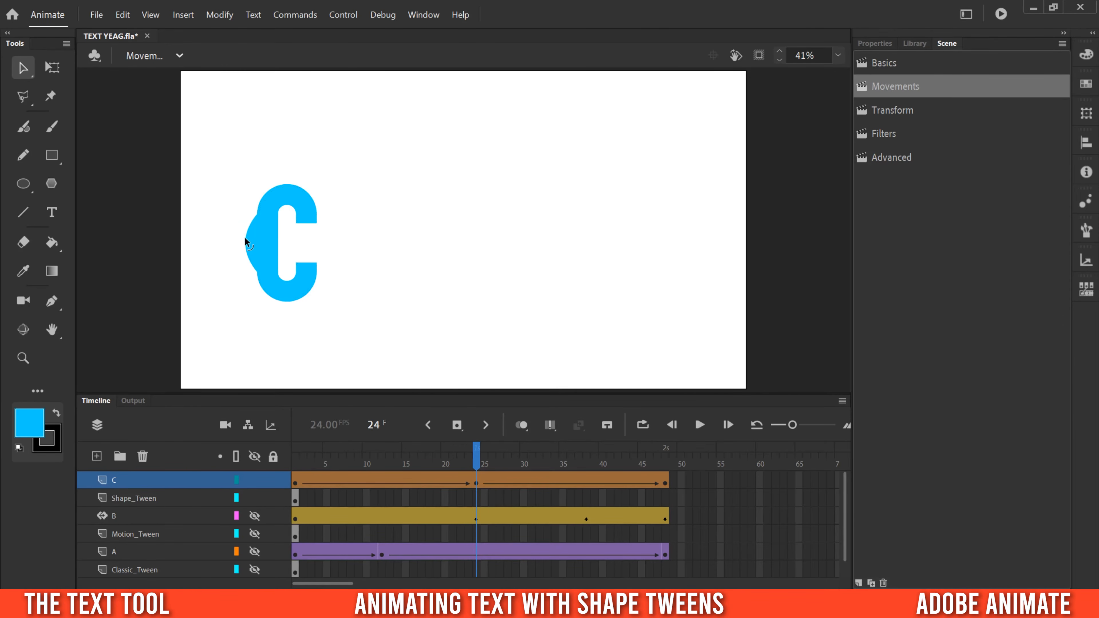
pyautogui.moveTo(278, 246); pyautogui.dragTo(295, 244)
pyautogui.moveTo(448, 462); pyautogui.dragTo(665, 486)
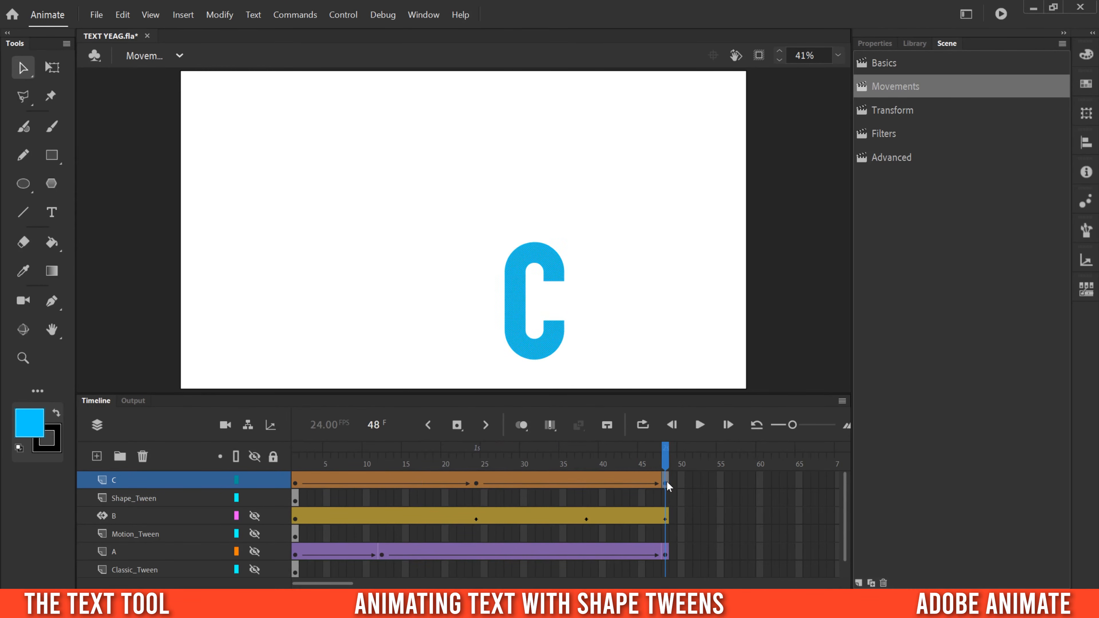
# Fill the C at frame 48 with red using the Paint Bucket, and scrub the shape tween to preview the colour change.
pyautogui.click(698, 482)
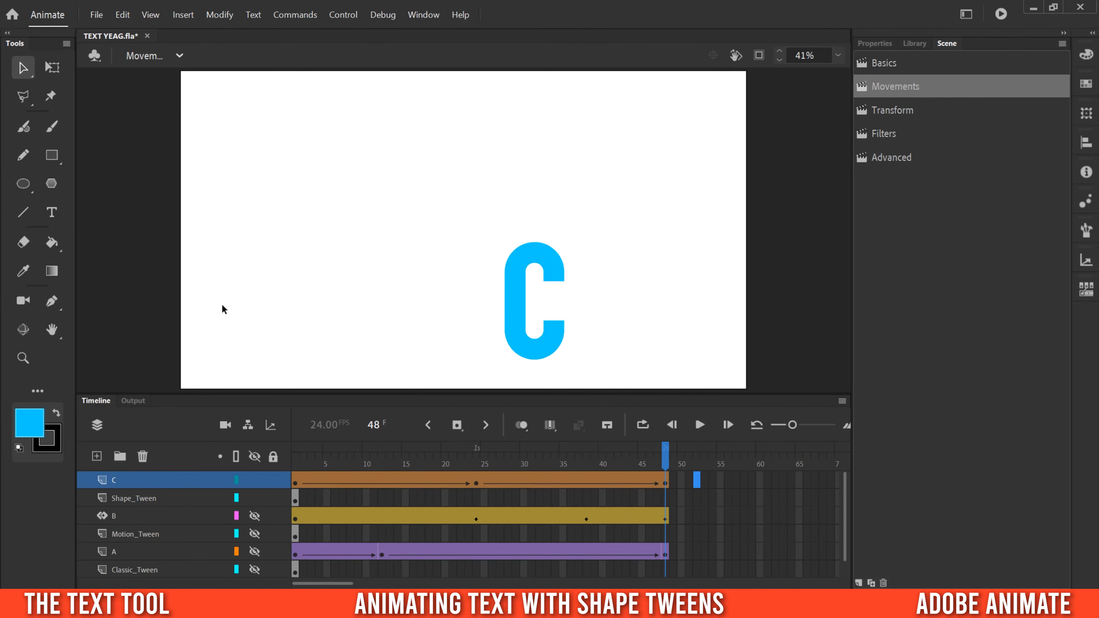
pyautogui.click(52, 242)
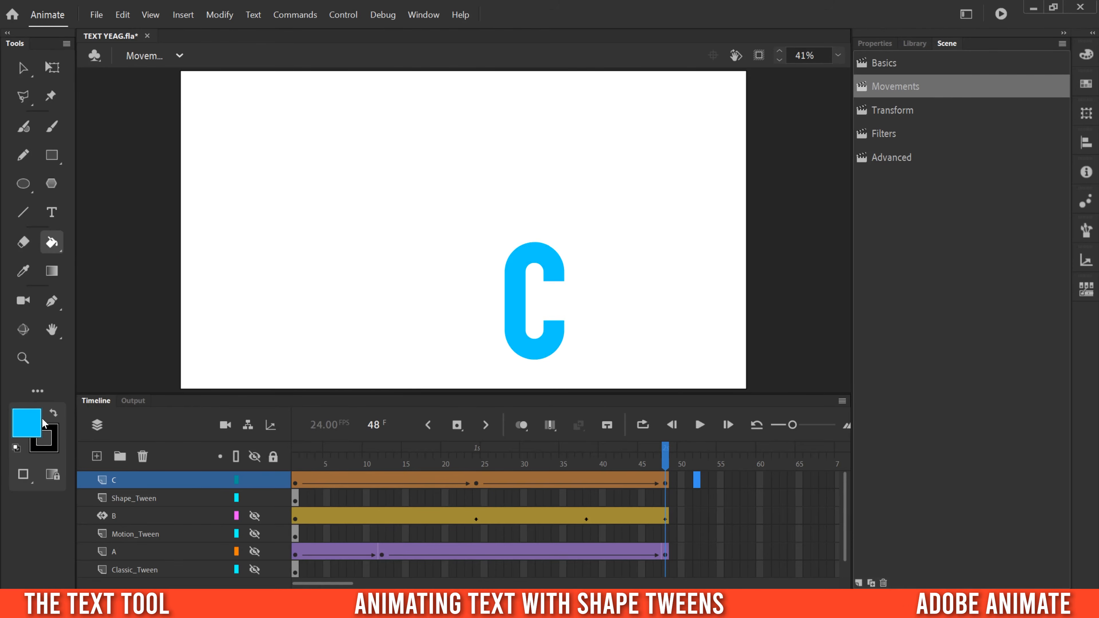
pyautogui.click(27, 422)
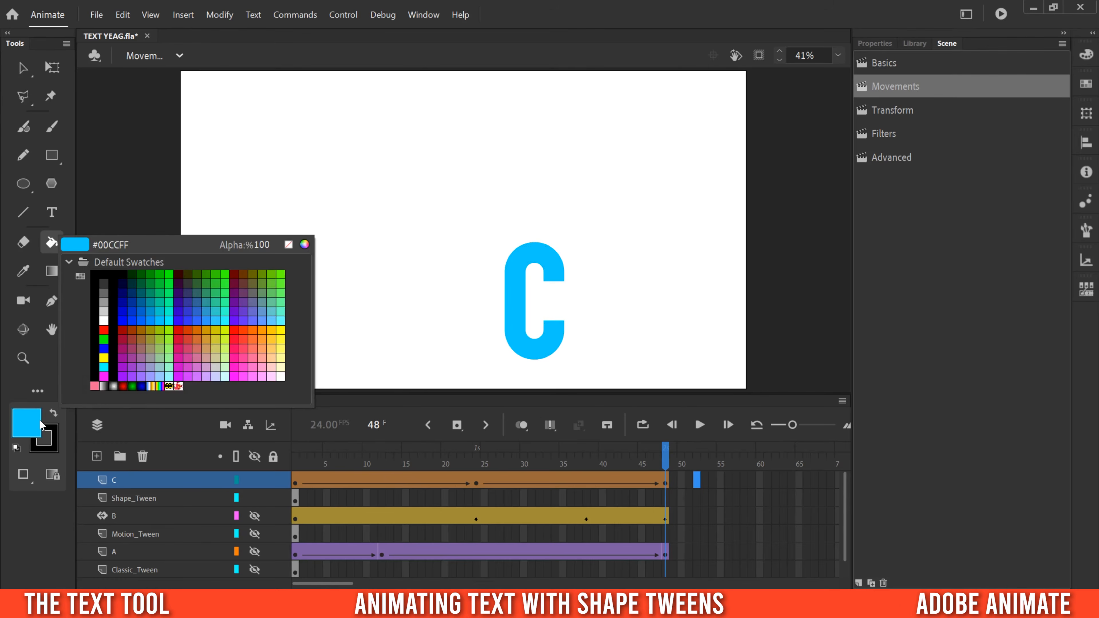
pyautogui.click(193, 342)
pyautogui.click(520, 288)
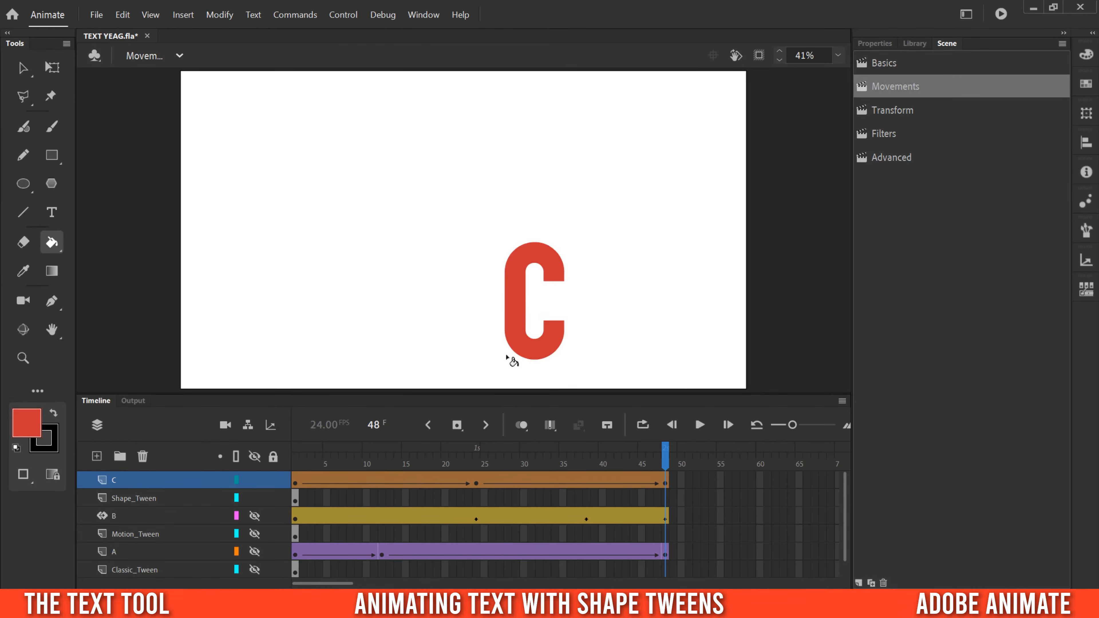
pyautogui.moveTo(584, 467); pyautogui.dragTo(648, 492)
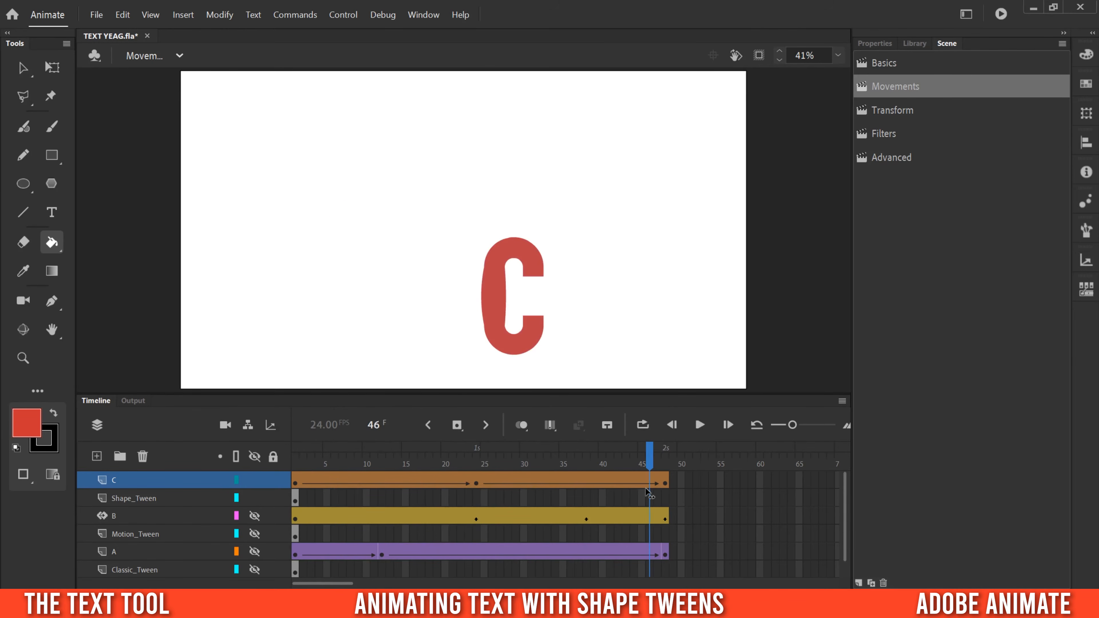
# At frame 1 of layer C, add a black outline around the letter C with the Ink Bottle tool and select the outlined shape.
pyautogui.click(297, 484)
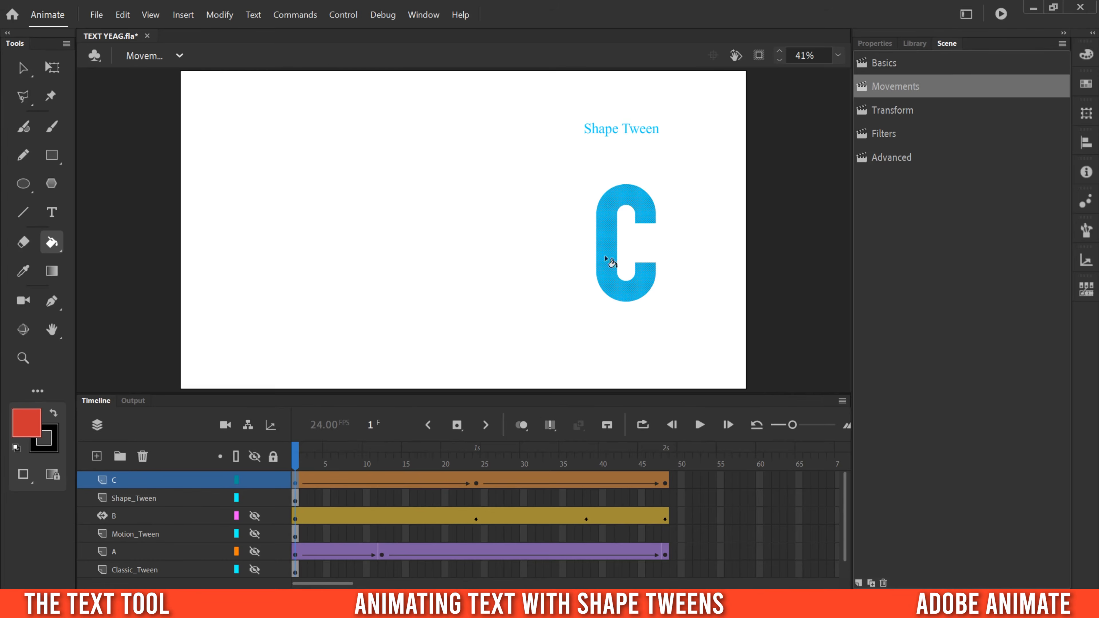
pyautogui.click(705, 498)
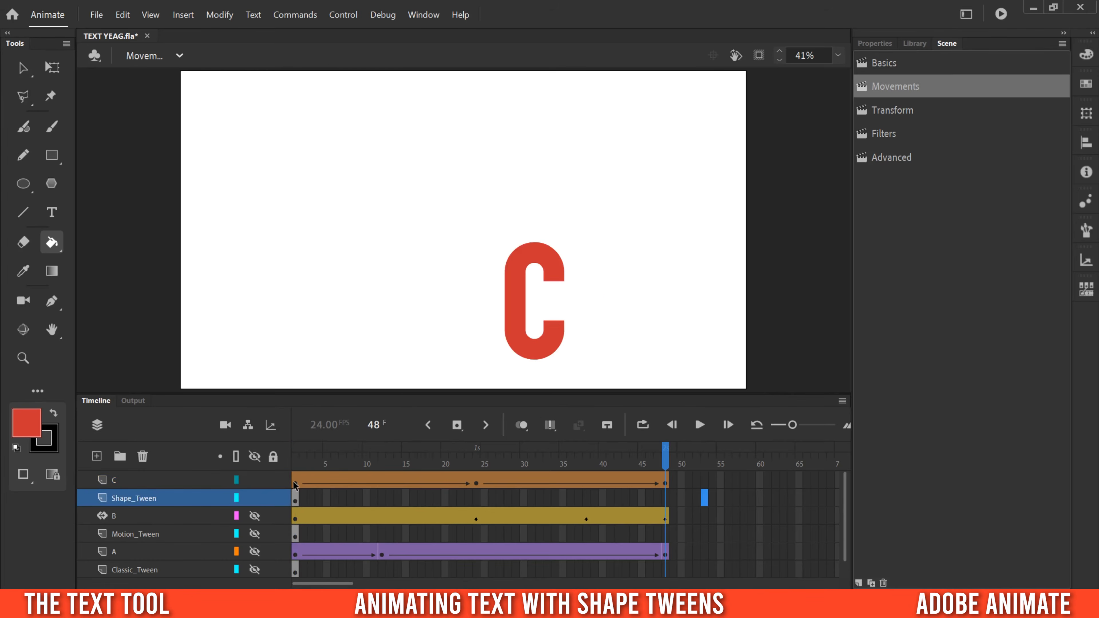
pyautogui.click(295, 484)
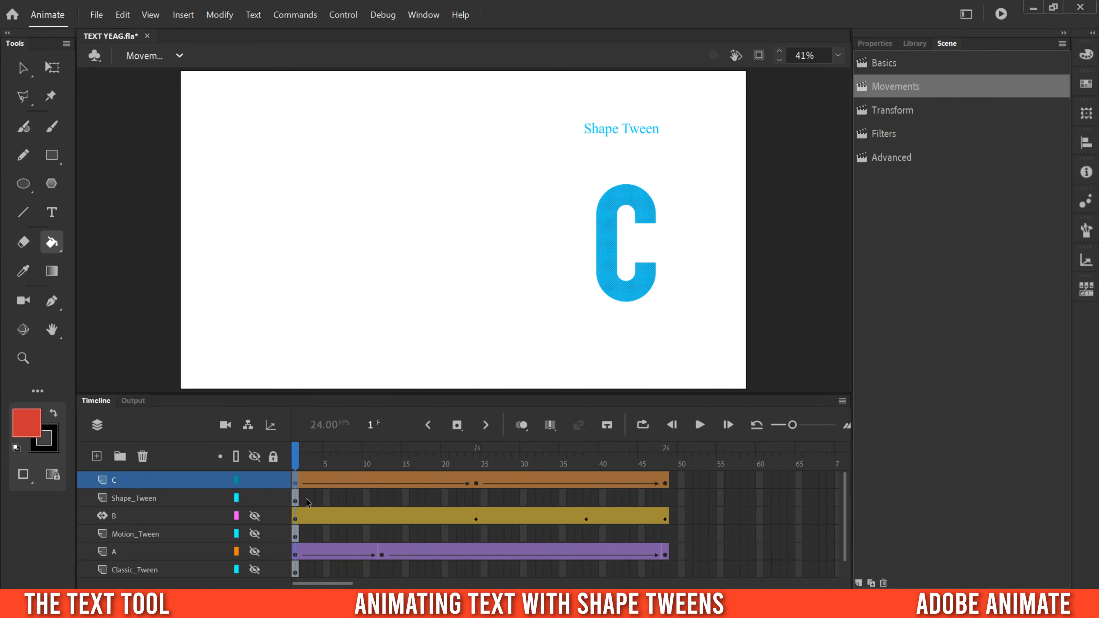
pyautogui.click(23, 68)
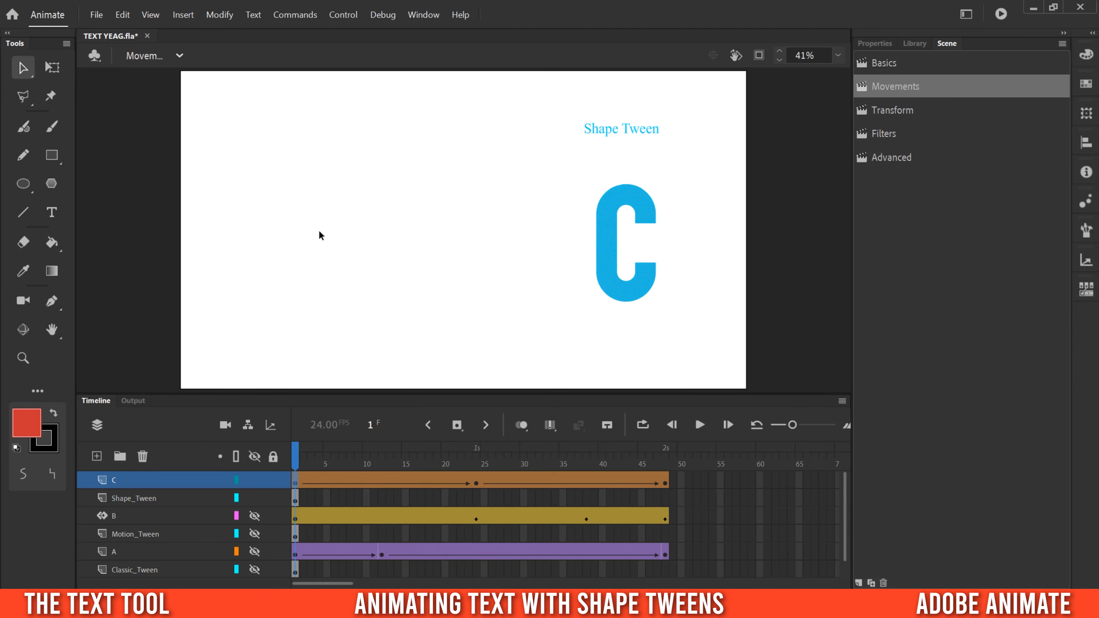
pyautogui.click(454, 272)
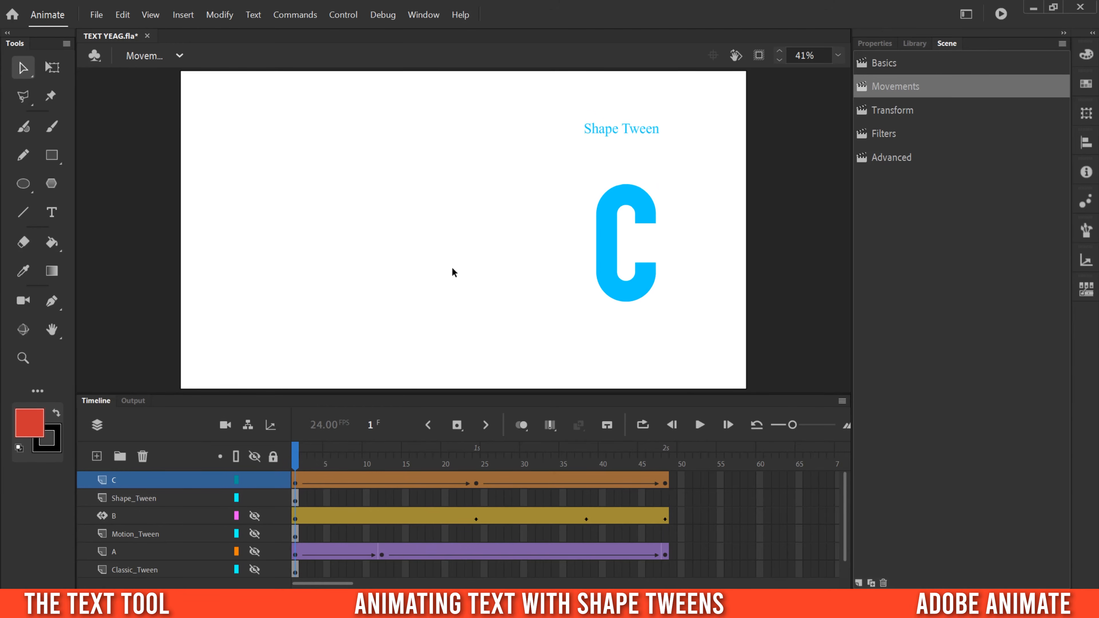
pyautogui.click(51, 243)
pyautogui.click(94, 264)
pyautogui.click(610, 249)
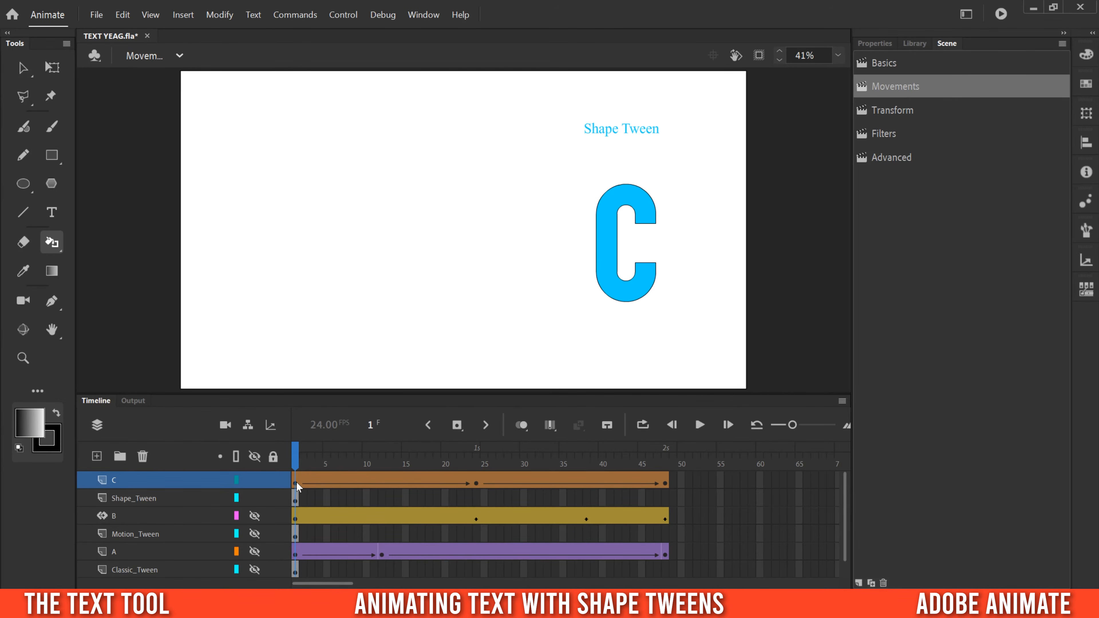
pyautogui.click(296, 484)
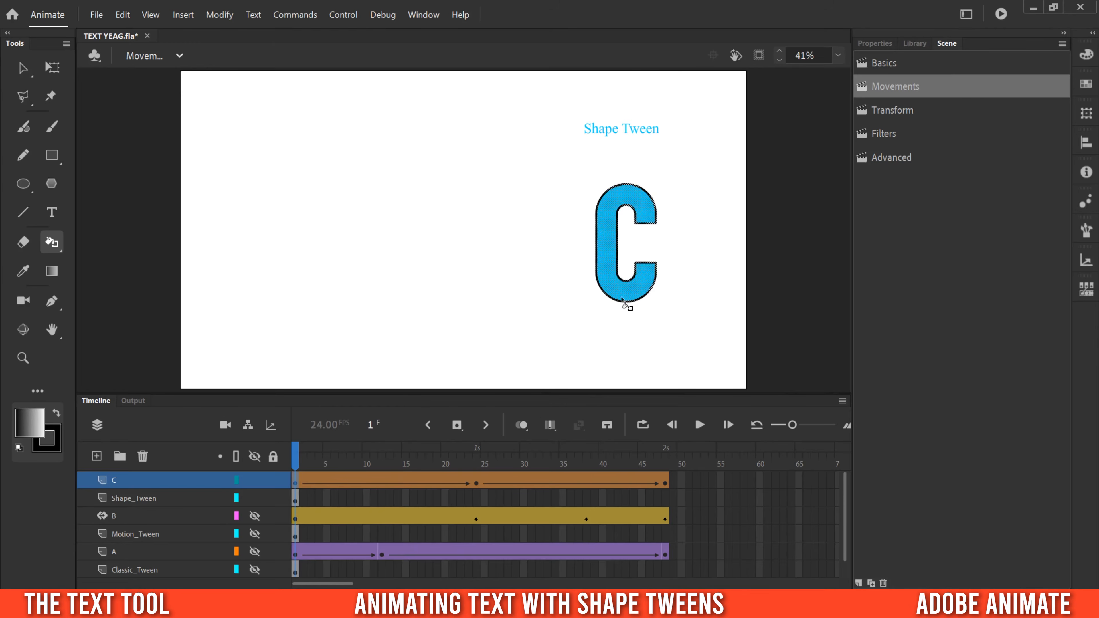
# Change the outlined C's fill at frame 1 to a linear gradient starting with blue 3333FF.
pyautogui.click(1087, 55)
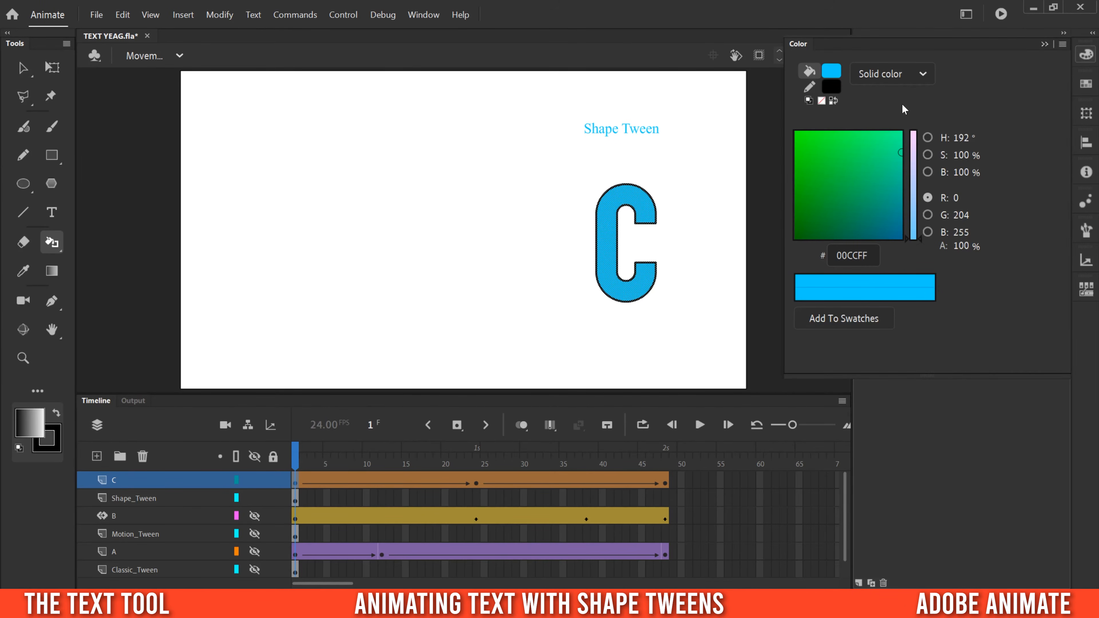
pyautogui.click(892, 75)
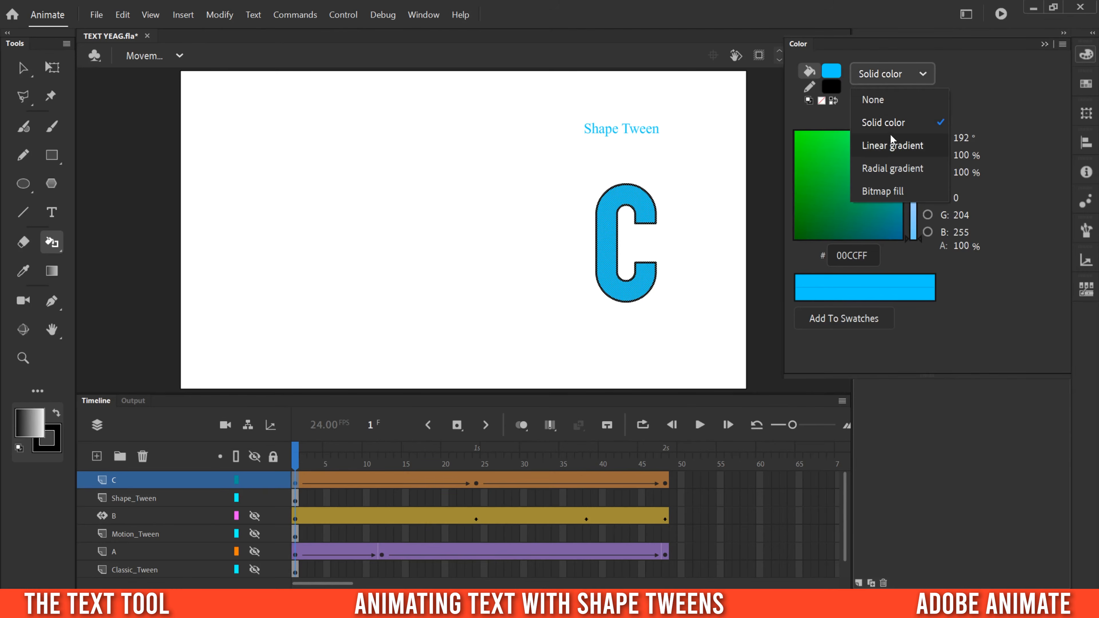
pyautogui.click(891, 146)
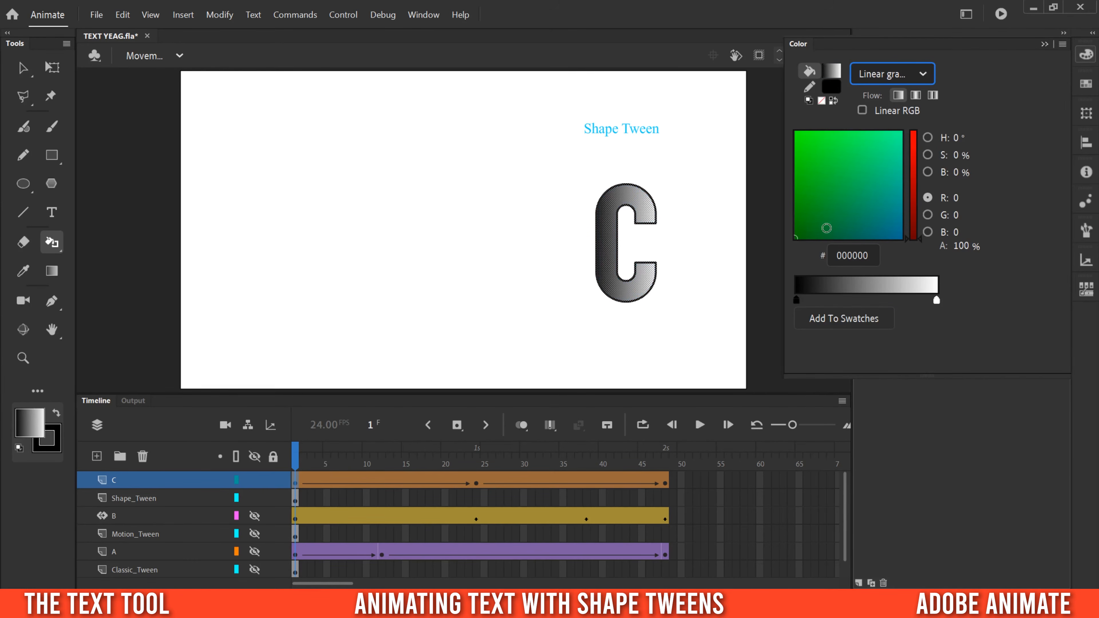
pyautogui.doubleClick(797, 300)
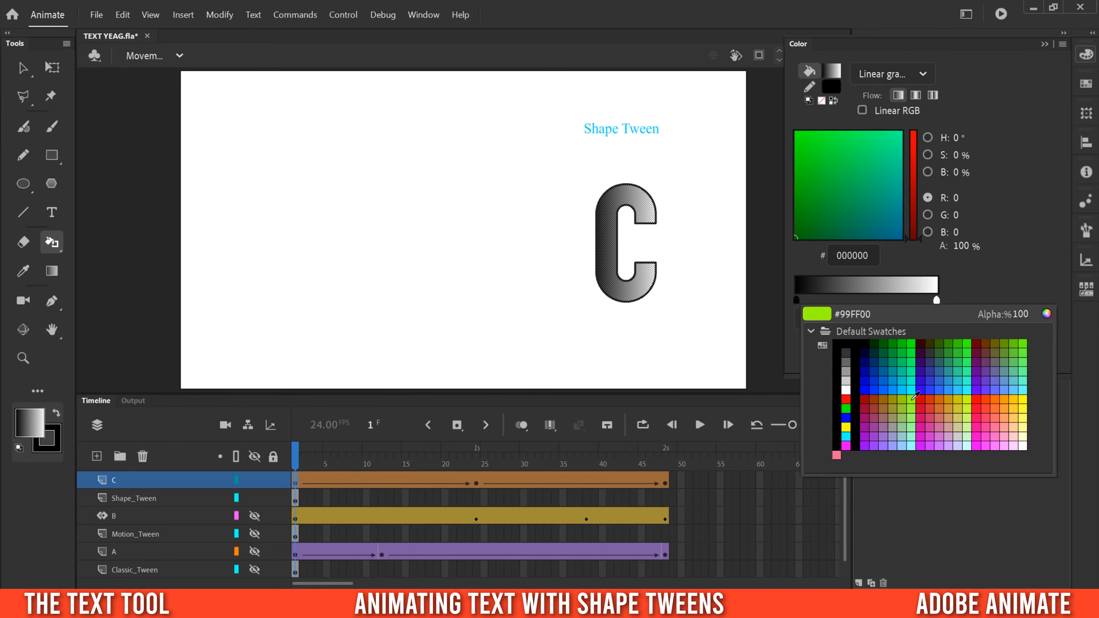
pyautogui.click(927, 381)
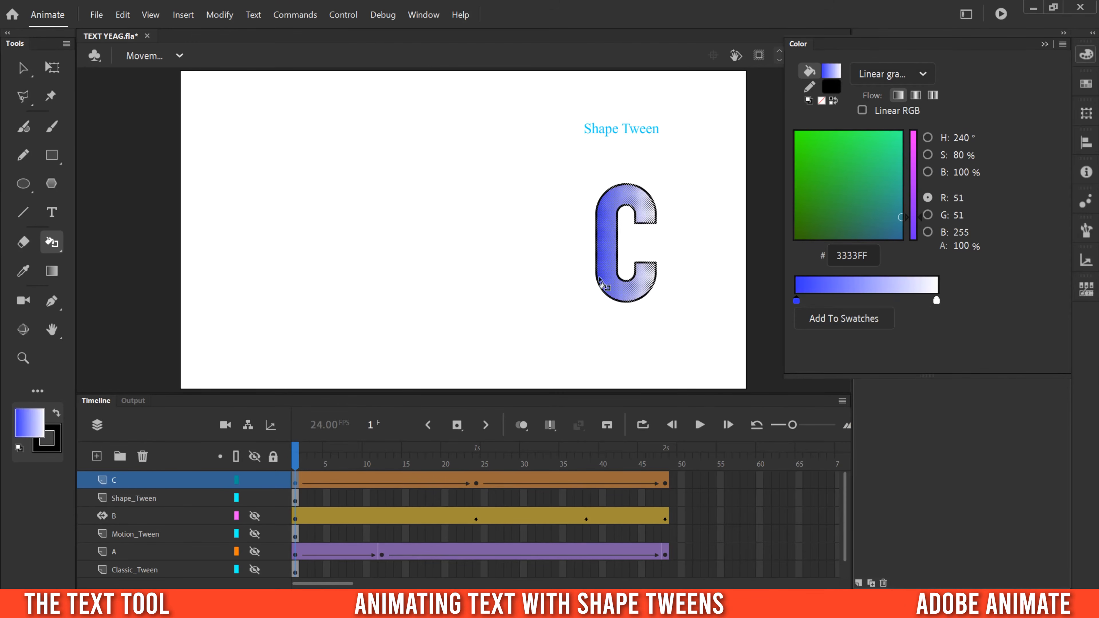
# Scrub and play layer C's shape tween to preview the gradient and outline changes, and look through the Basics and Movements scenes.
pyautogui.moveTo(436, 461); pyautogui.dragTo(274, 464)
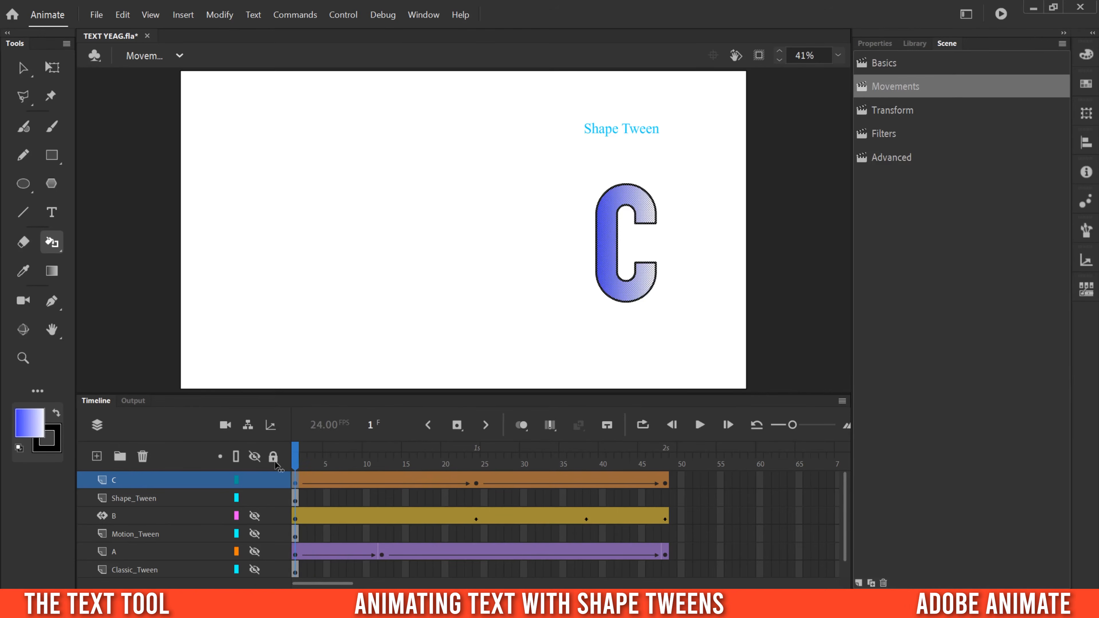
pyautogui.click(699, 424)
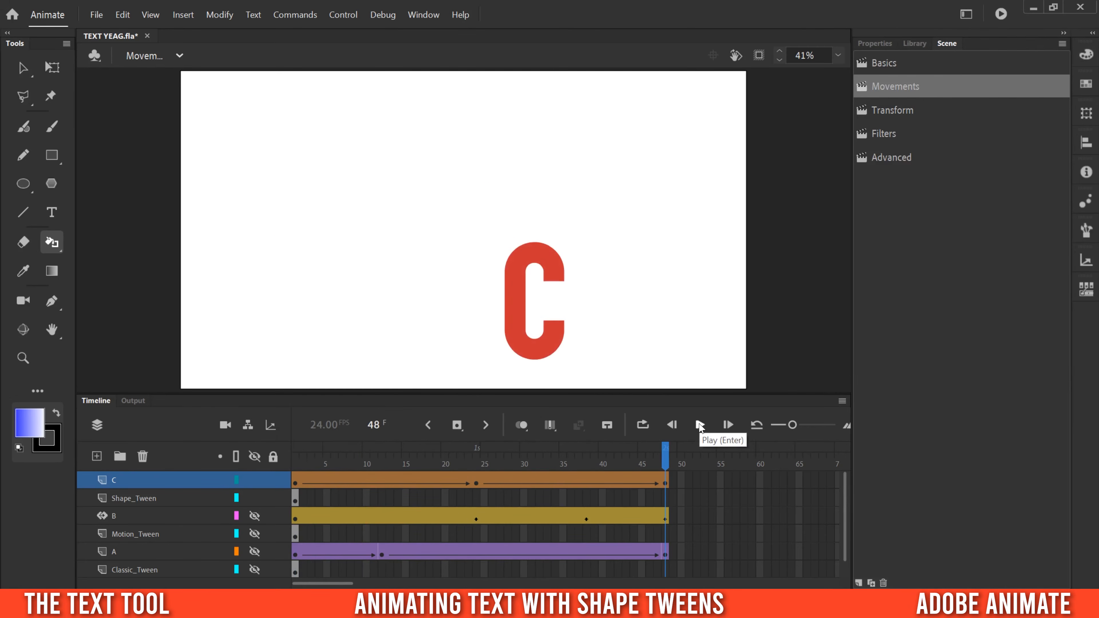
pyautogui.moveTo(572, 466); pyautogui.dragTo(437, 464)
pyautogui.press('Return')
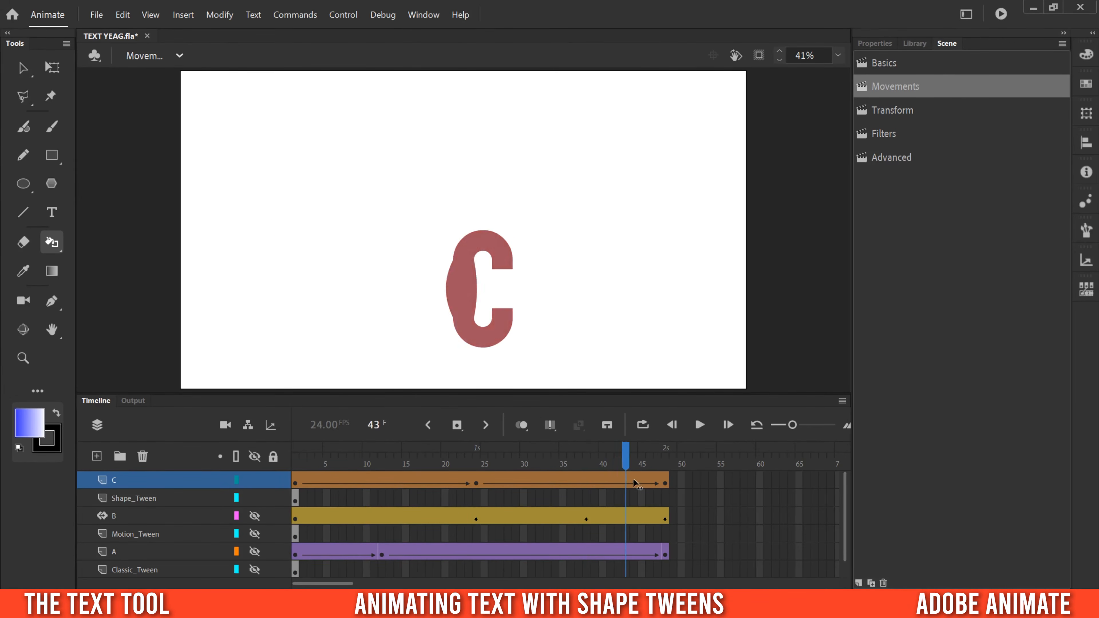
pyautogui.click(887, 64)
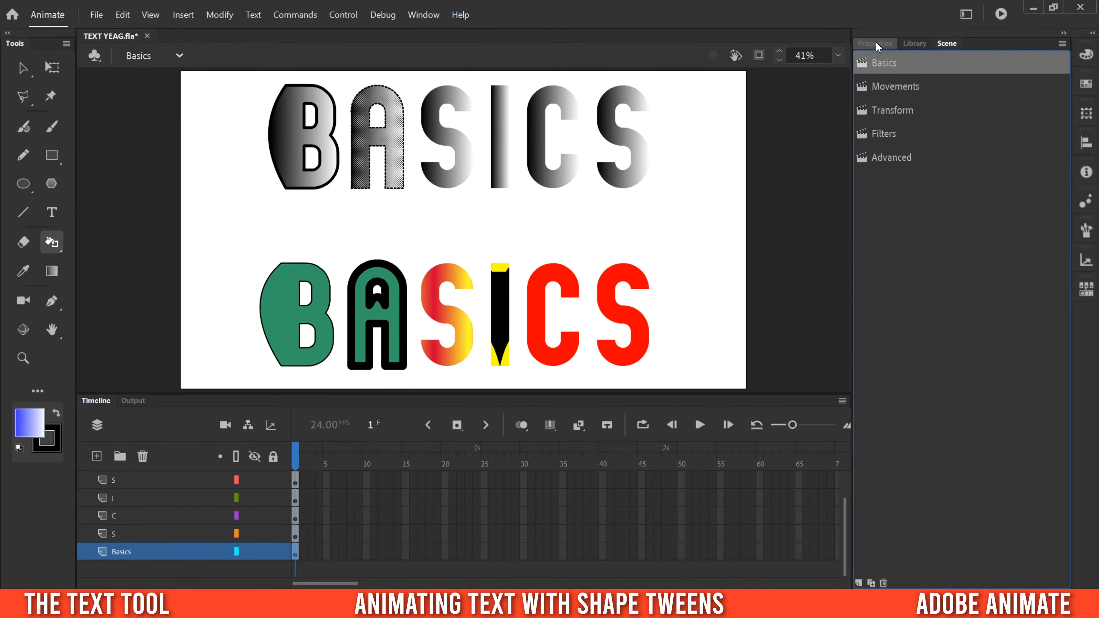
pyautogui.click(888, 86)
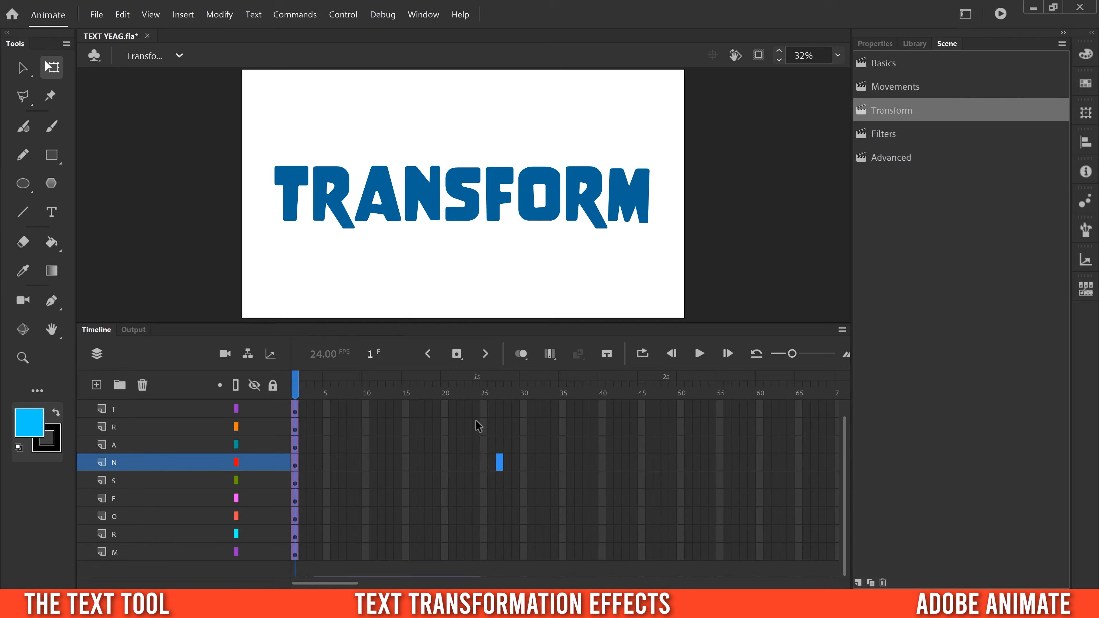
# In the Transform scene, insert keyframes at frame 24 on every letter layer of the word TRANSFORM.
pyautogui.moveTo(478, 409); pyautogui.dragTo(480, 555)
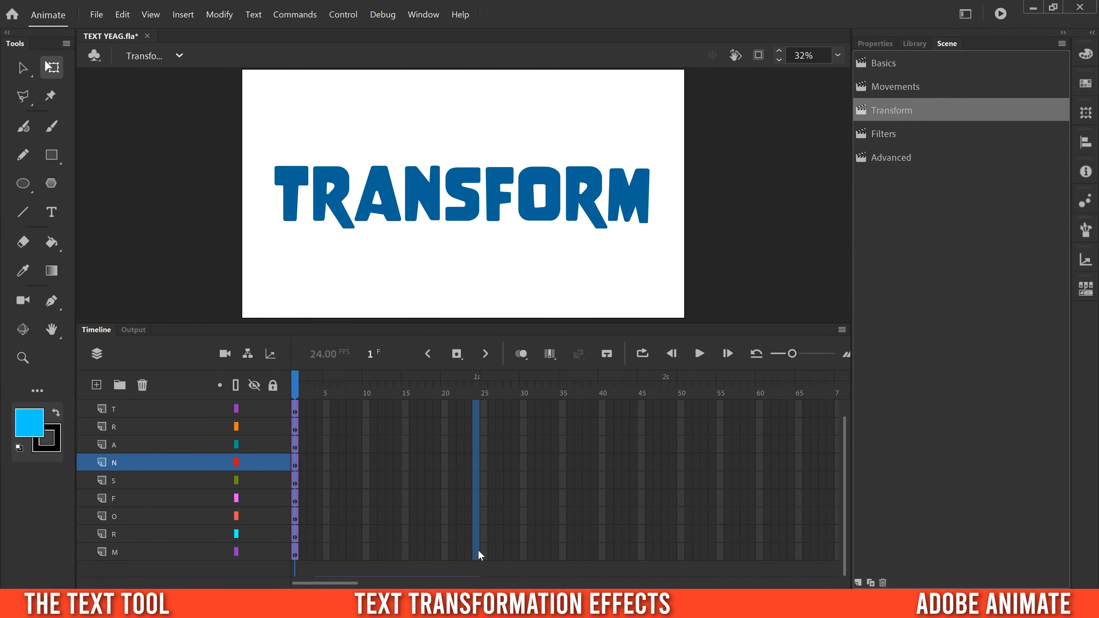
pyautogui.click(457, 354)
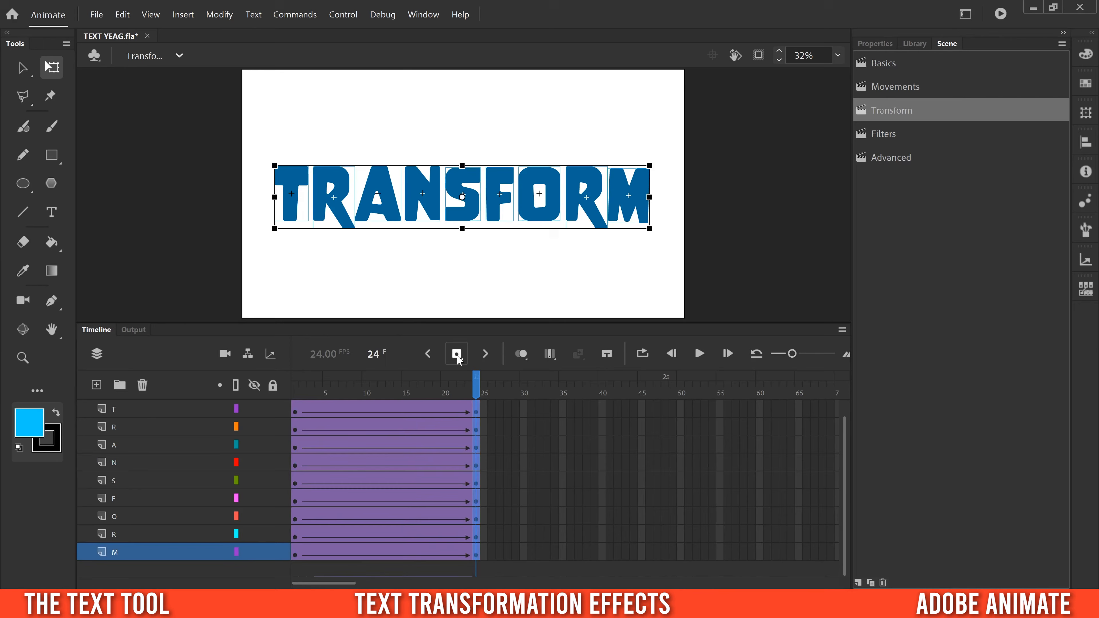
pyautogui.click(500, 426)
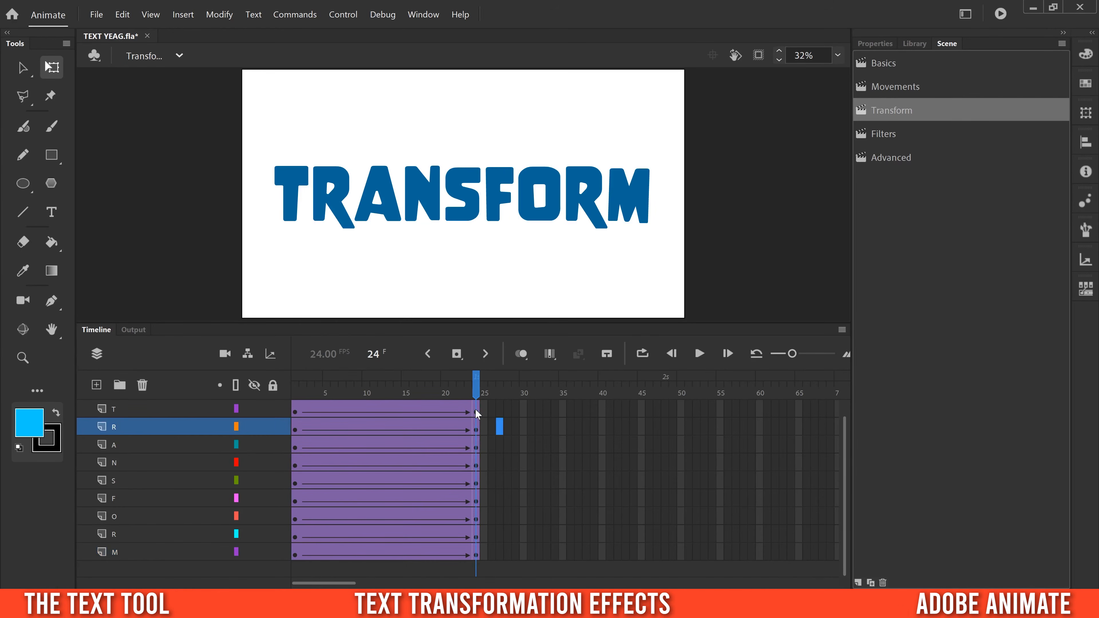
# At frame 24 of layer T, enlarge the letter T with Free Transform, move it up and to the left, and scrub the tween.
pyautogui.click(477, 413)
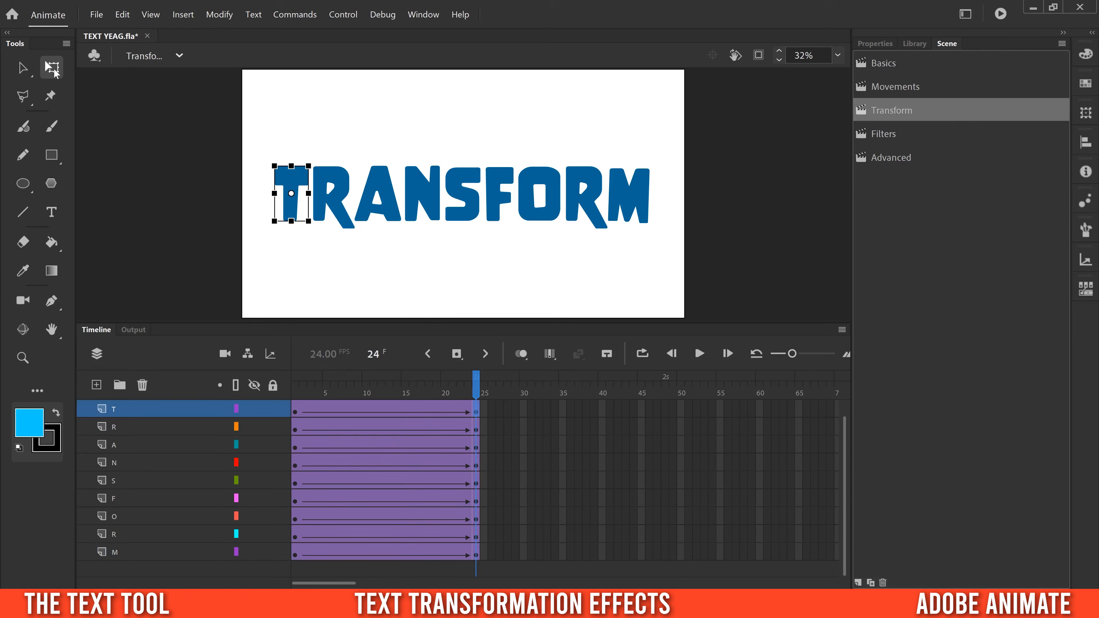
pyautogui.press('v')
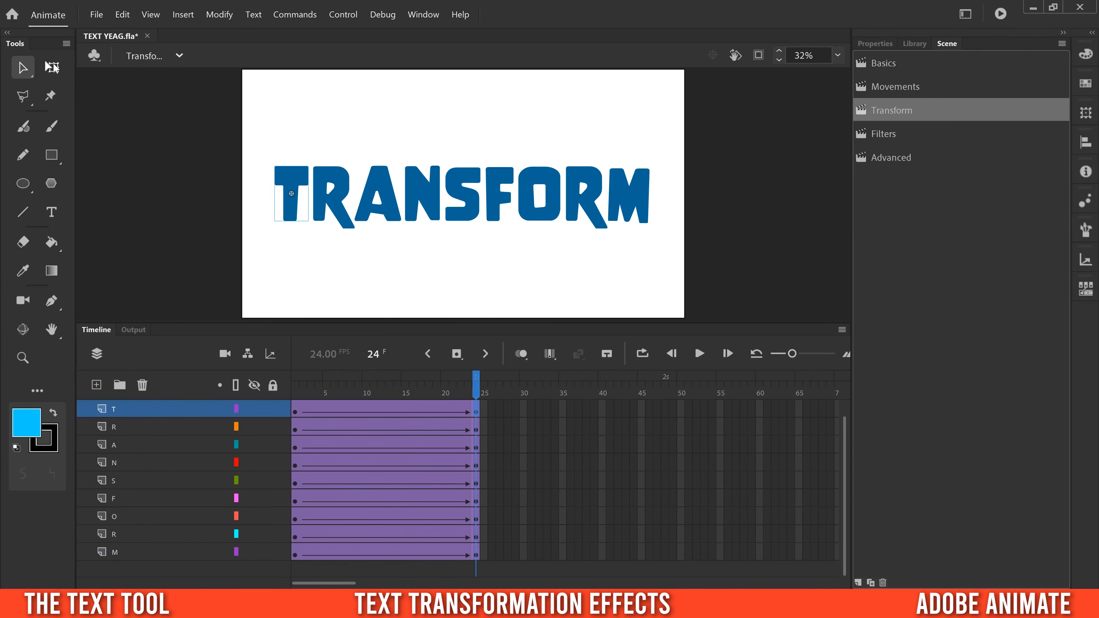
pyautogui.click(52, 68)
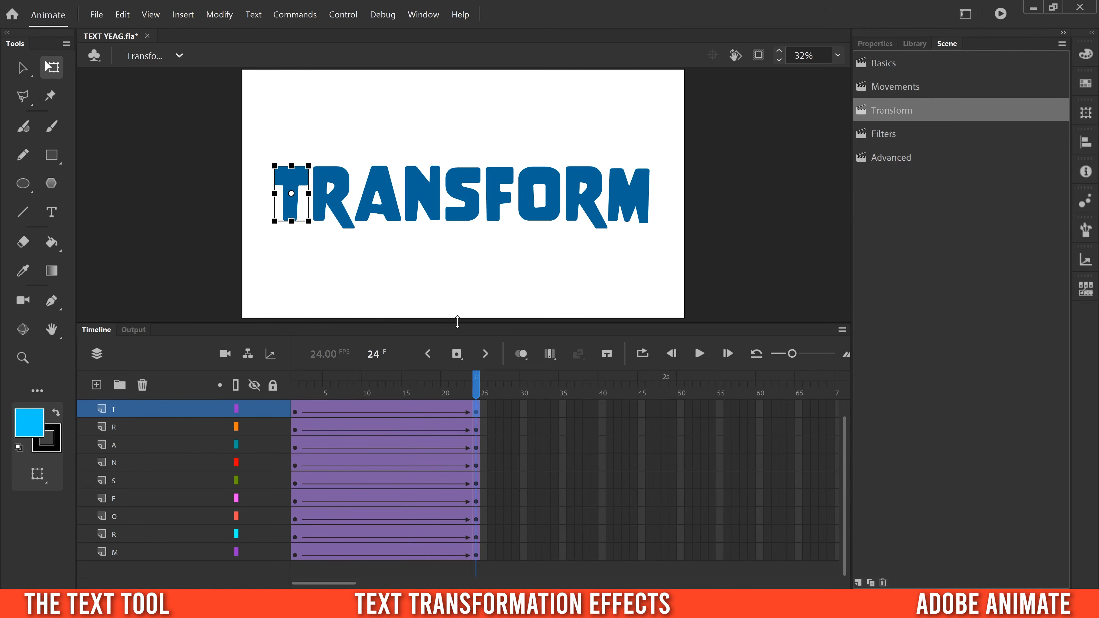
pyautogui.moveTo(458, 325); pyautogui.dragTo(481, 455)
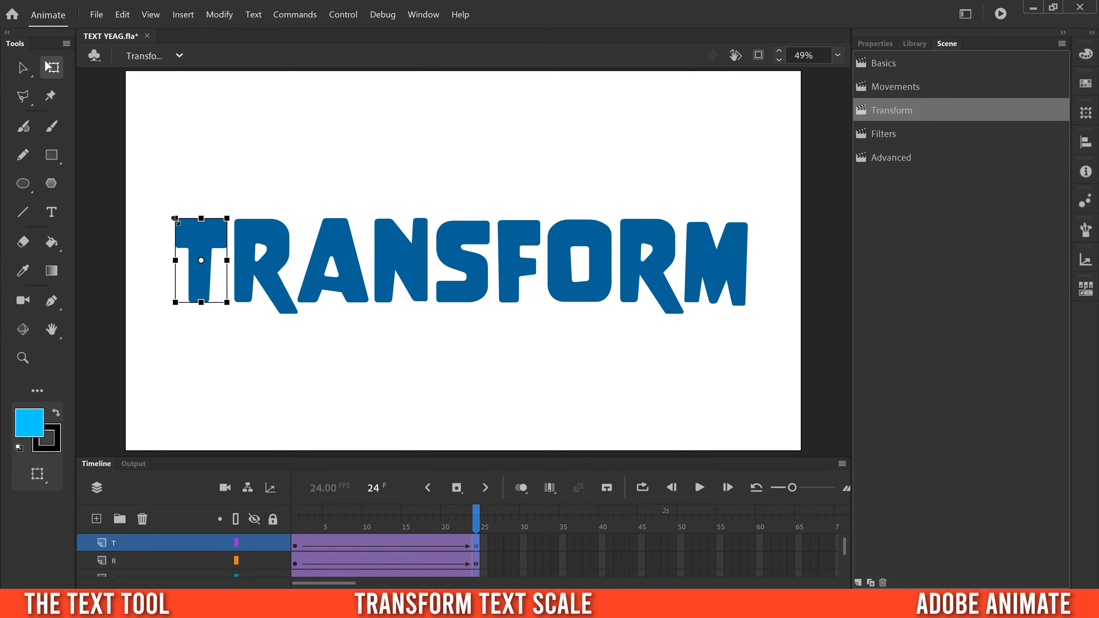
pyautogui.moveTo(171, 211)
pyautogui.mouseDown()
pyautogui.moveTo(124, 155)
pyautogui.moveTo(195, 229)
pyautogui.moveTo(165, 208)
pyautogui.mouseUp()
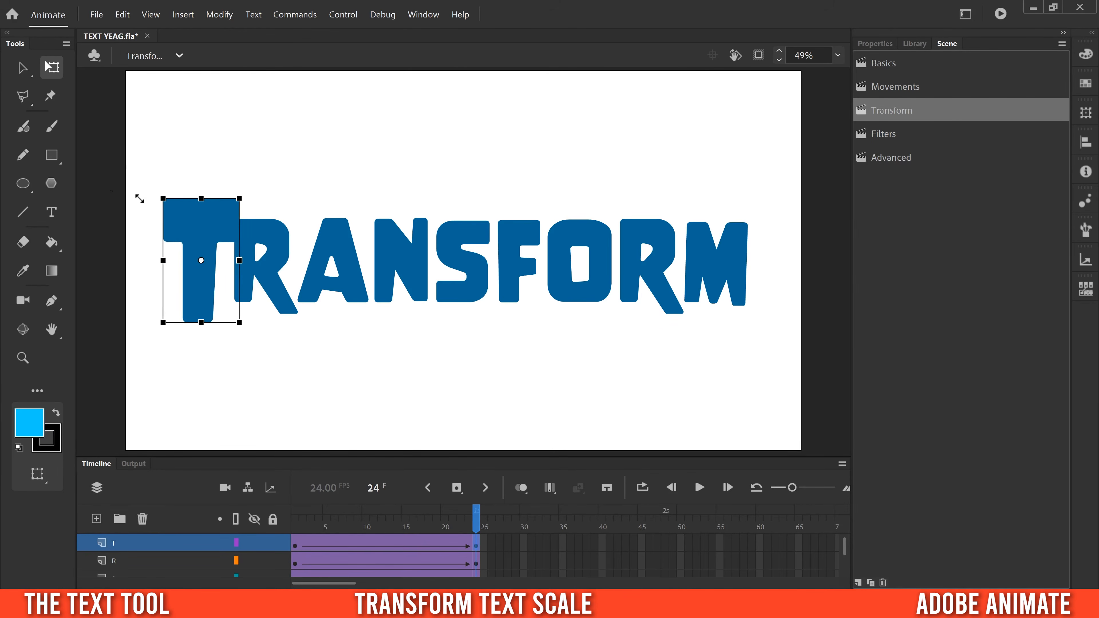
pyautogui.moveTo(149, 195); pyautogui.dragTo(171, 185)
pyautogui.hotkey('ctrl', 'z')
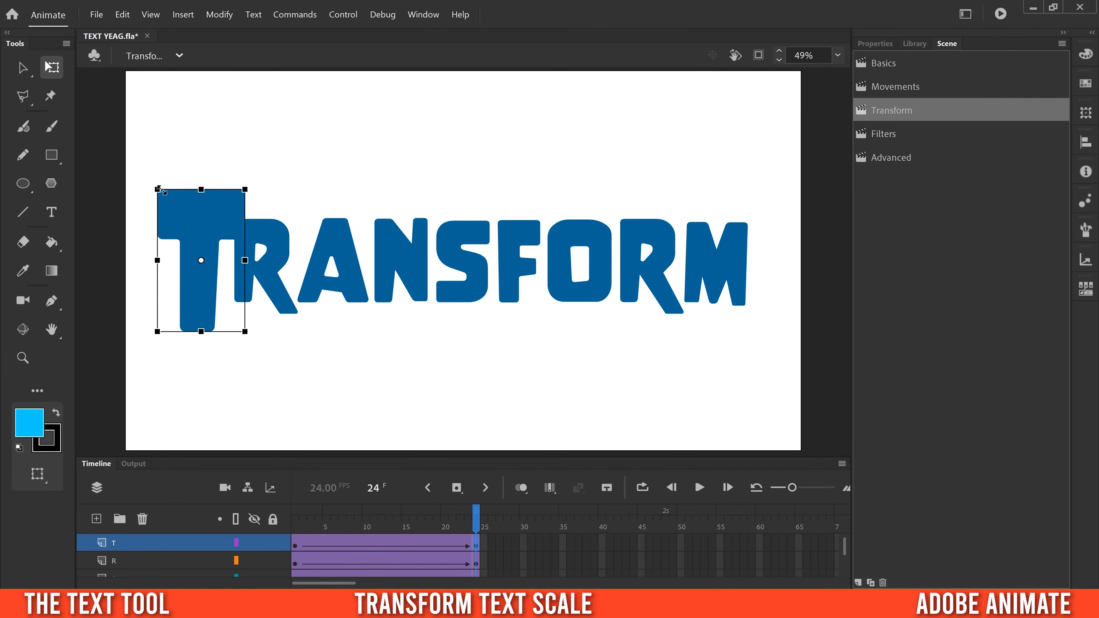
pyautogui.moveTo(159, 189)
pyautogui.mouseDown()
pyautogui.moveTo(136, 165)
pyautogui.moveTo(162, 206)
pyautogui.moveTo(138, 183)
pyautogui.mouseUp()
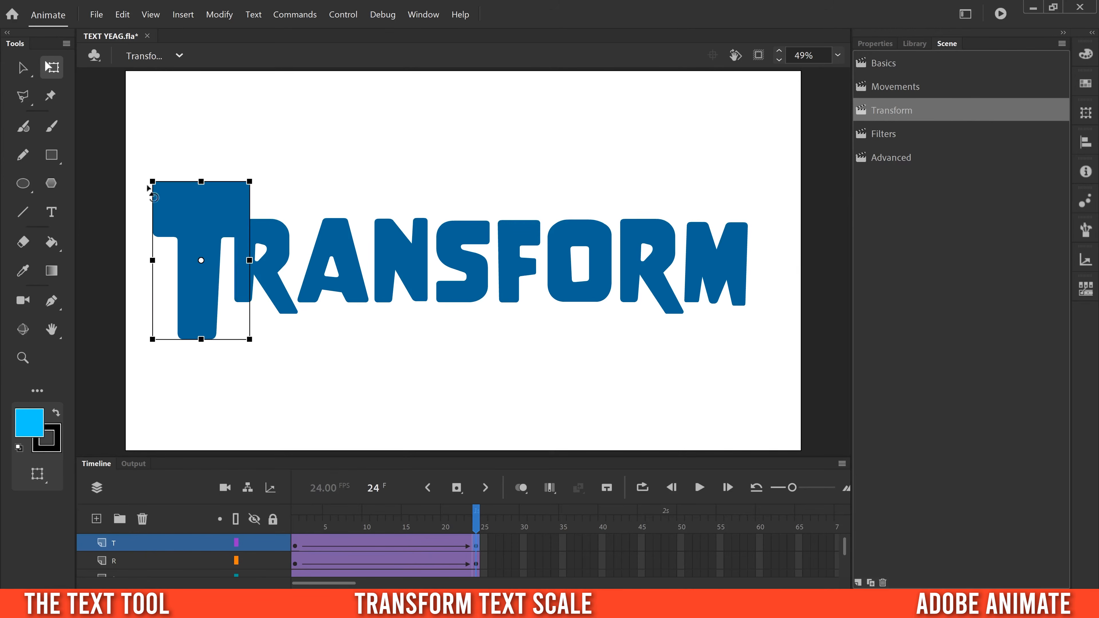
pyautogui.moveTo(204, 214); pyautogui.dragTo(187, 167)
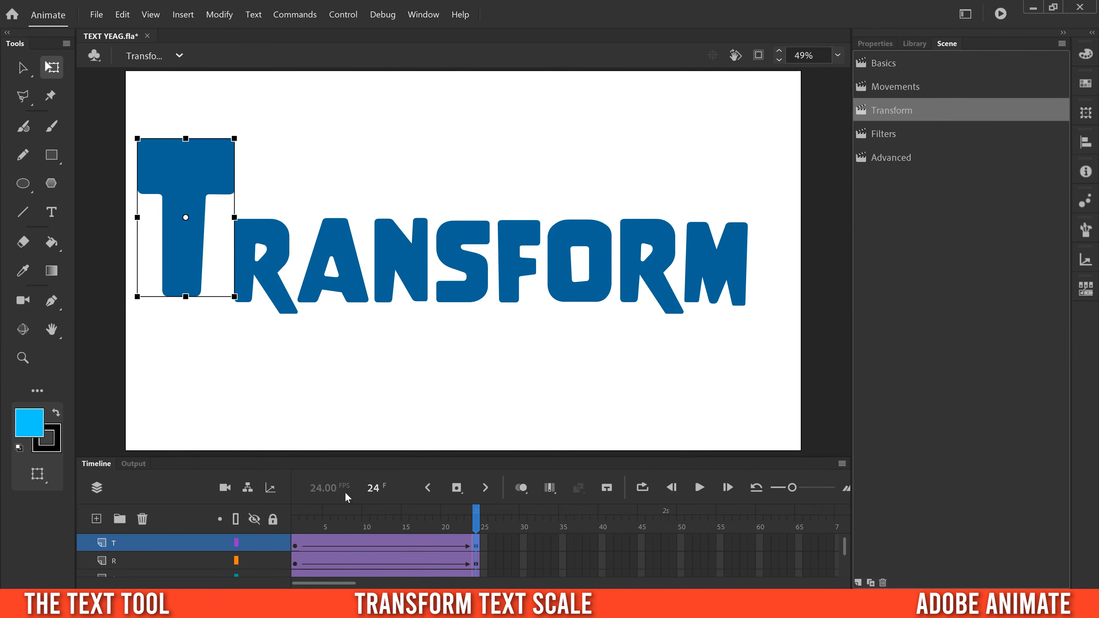
pyautogui.moveTo(360, 522); pyautogui.dragTo(476, 550)
# At frame 24 of the first R layer, stretch the R vertically, squash its width, and move it down beside the T.
pyautogui.click(479, 563)
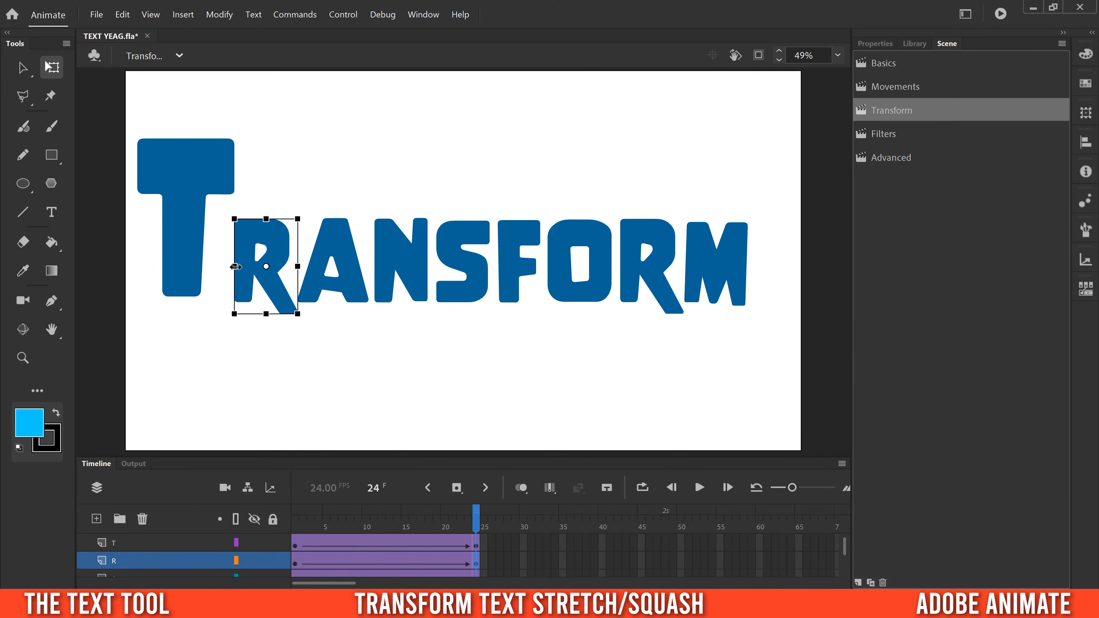
pyautogui.moveTo(235, 219)
pyautogui.mouseDown()
pyautogui.moveTo(257, 201)
pyautogui.moveTo(260, 182)
pyautogui.moveTo(234, 260)
pyautogui.moveTo(234, 208)
pyautogui.moveTo(238, 217)
pyautogui.mouseUp()
pyautogui.moveTo(240, 266); pyautogui.dragTo(250, 265)
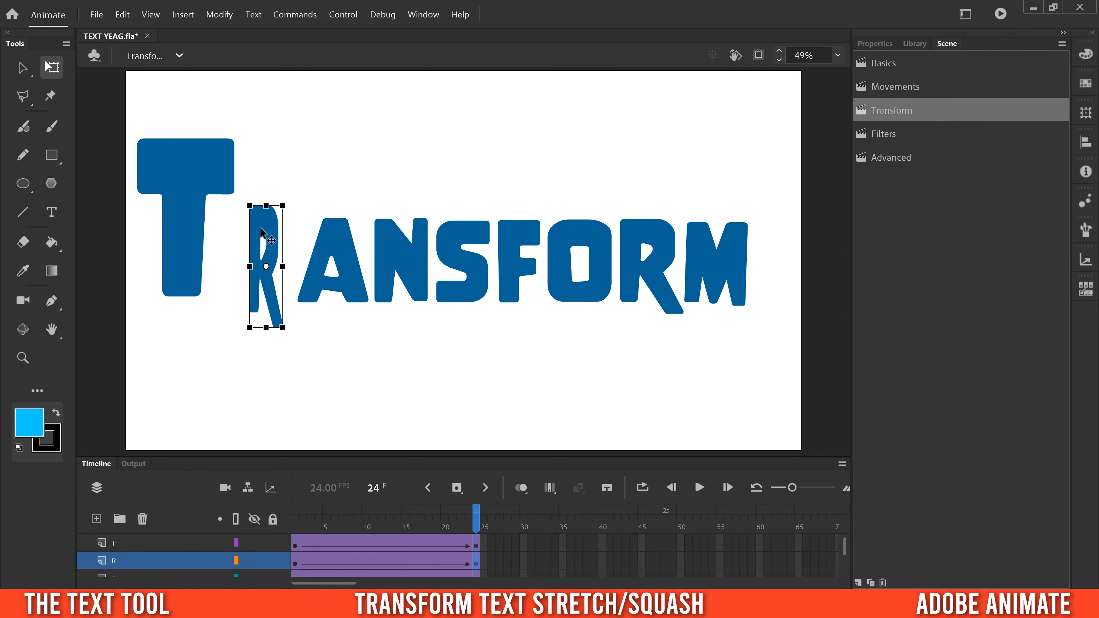
pyautogui.moveTo(262, 219); pyautogui.dragTo(245, 260)
# Scrub the R's tween, and at frame 24 of layer A rotate the A clockwise about its centre and move it up and left.
pyautogui.moveTo(343, 529); pyautogui.dragTo(477, 540)
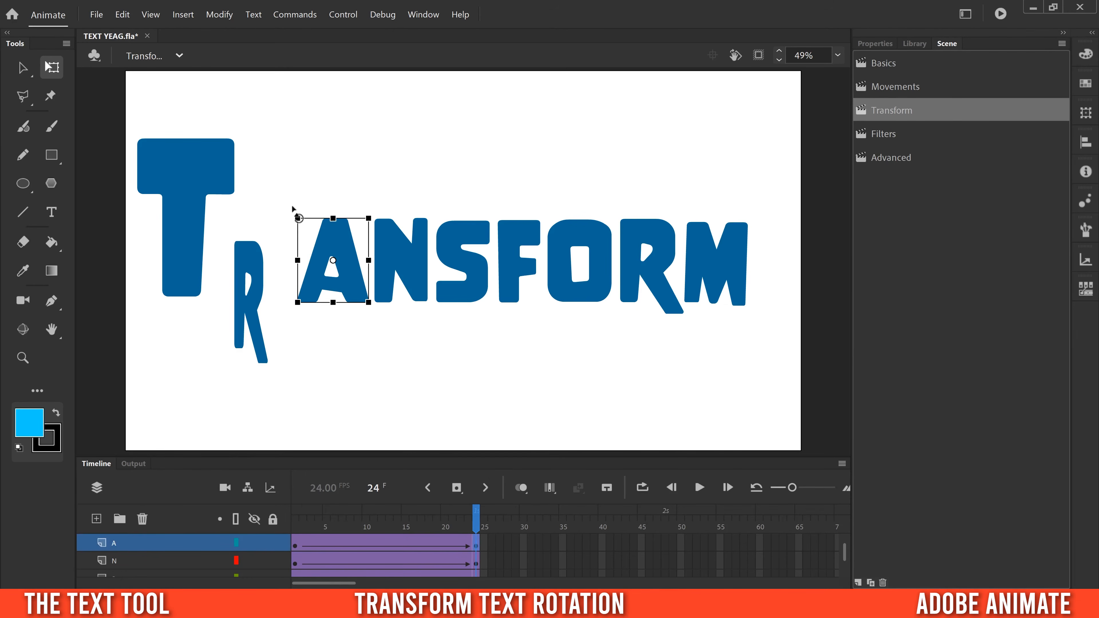
pyautogui.moveTo(295, 210); pyautogui.dragTo(348, 211)
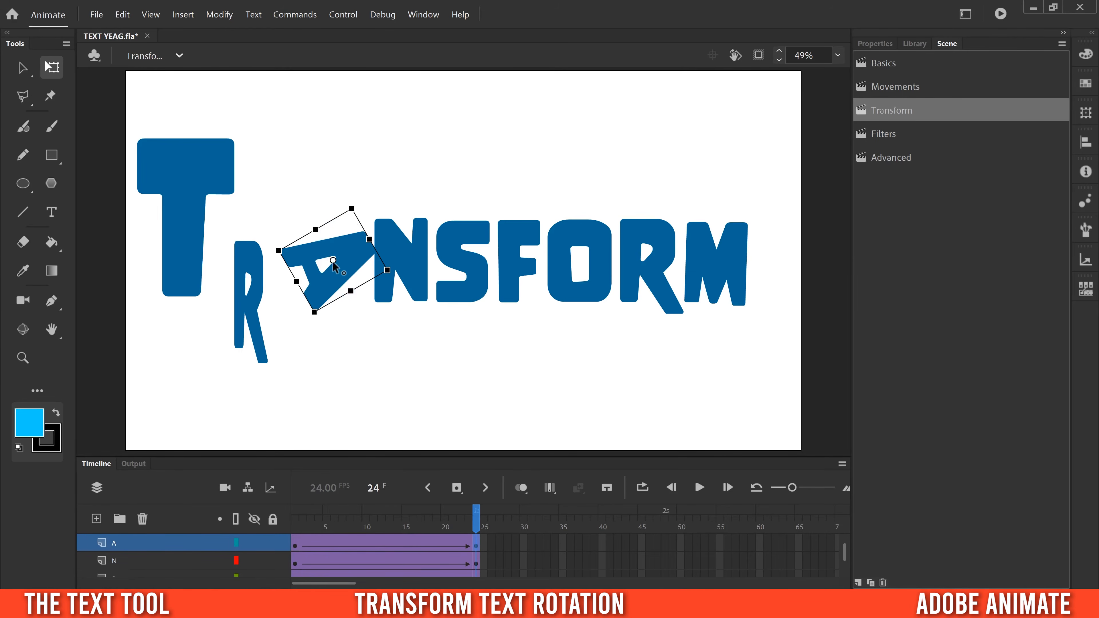
pyautogui.moveTo(351, 257); pyautogui.dragTo(333, 204)
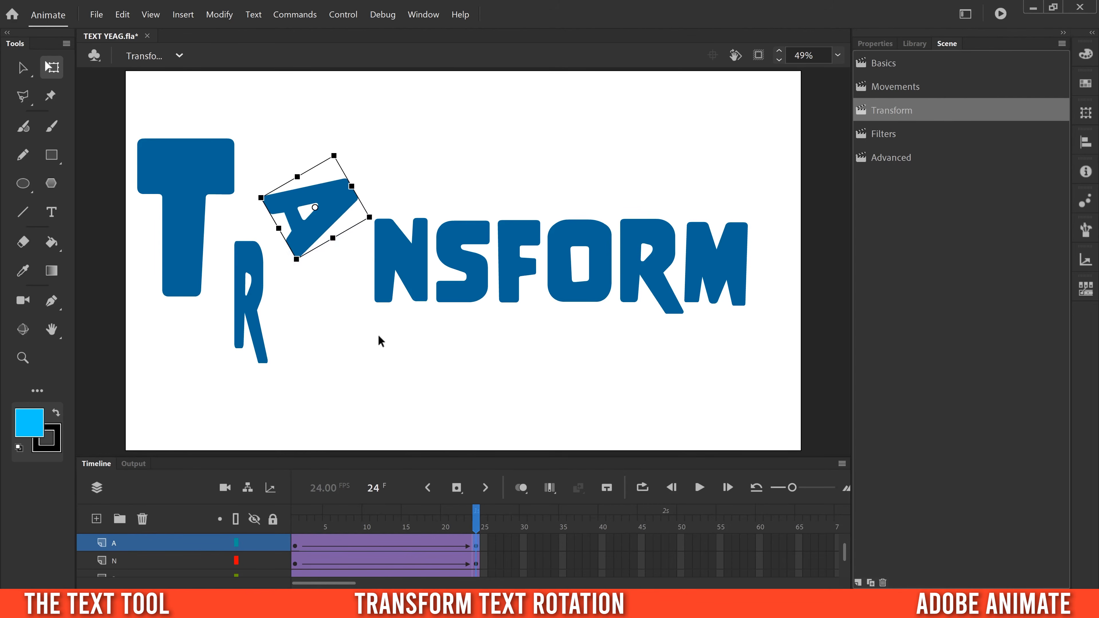
# At frame 24 of layer N, shift the transformation point to the N's lower-right corner, rotate the letter clockwise, and move it down and left.
pyautogui.click(477, 562)
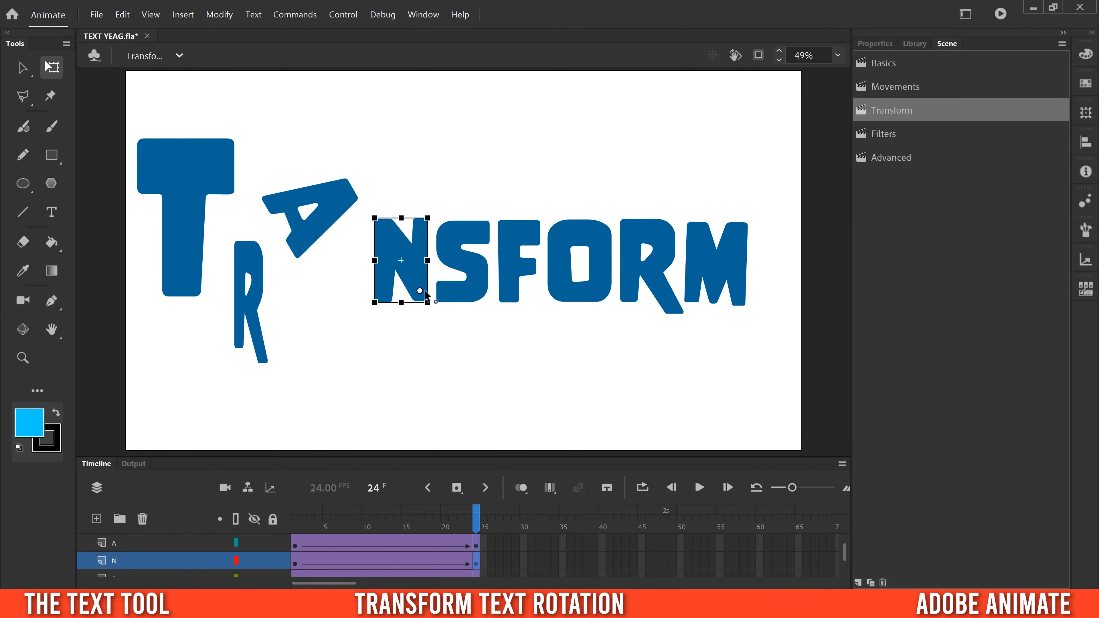
pyautogui.moveTo(419, 291)
pyautogui.mouseDown()
pyautogui.moveTo(401, 260)
pyautogui.moveTo(423, 296)
pyautogui.mouseUp()
pyautogui.moveTo(374, 210); pyautogui.dragTo(368, 294)
pyautogui.moveTo(295, 525); pyautogui.dragTo(476, 537)
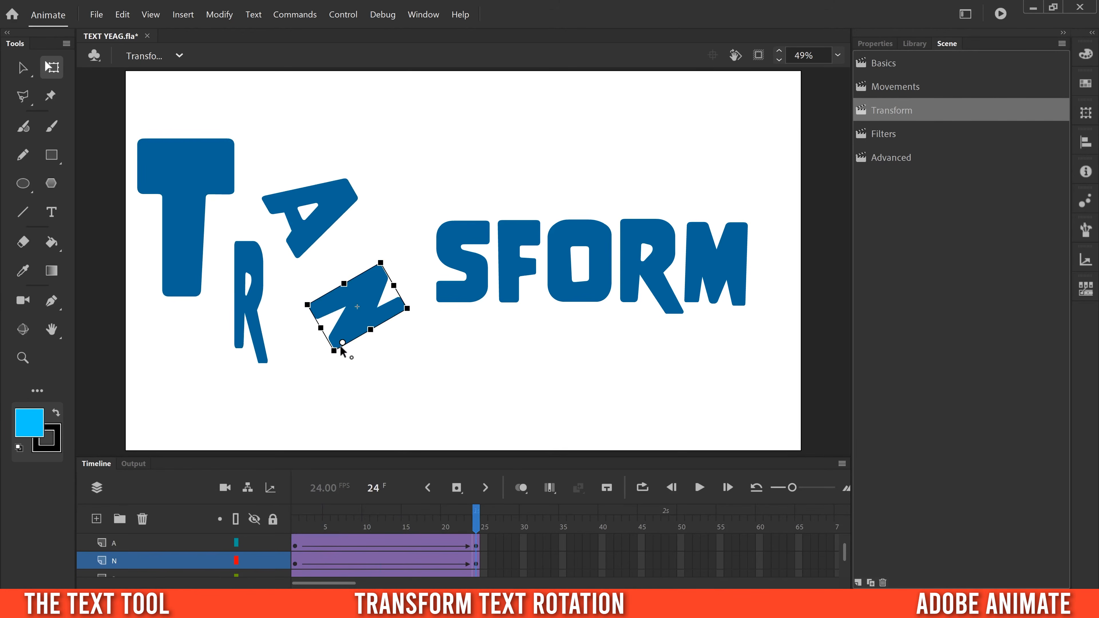
# At frame 24 of layer S, skew the letter S vertically along its side, move it up and left, and scrub the tween.
pyautogui.scroll(-1, 476, 563)
pyautogui.click(476, 562)
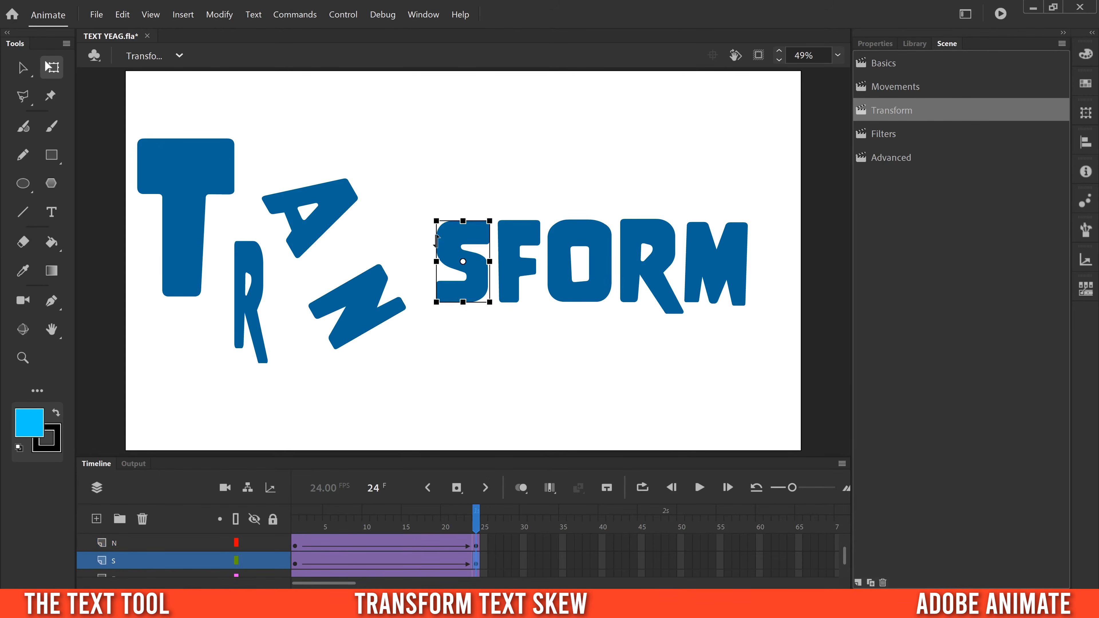
pyautogui.moveTo(436, 235); pyautogui.dragTo(436, 301)
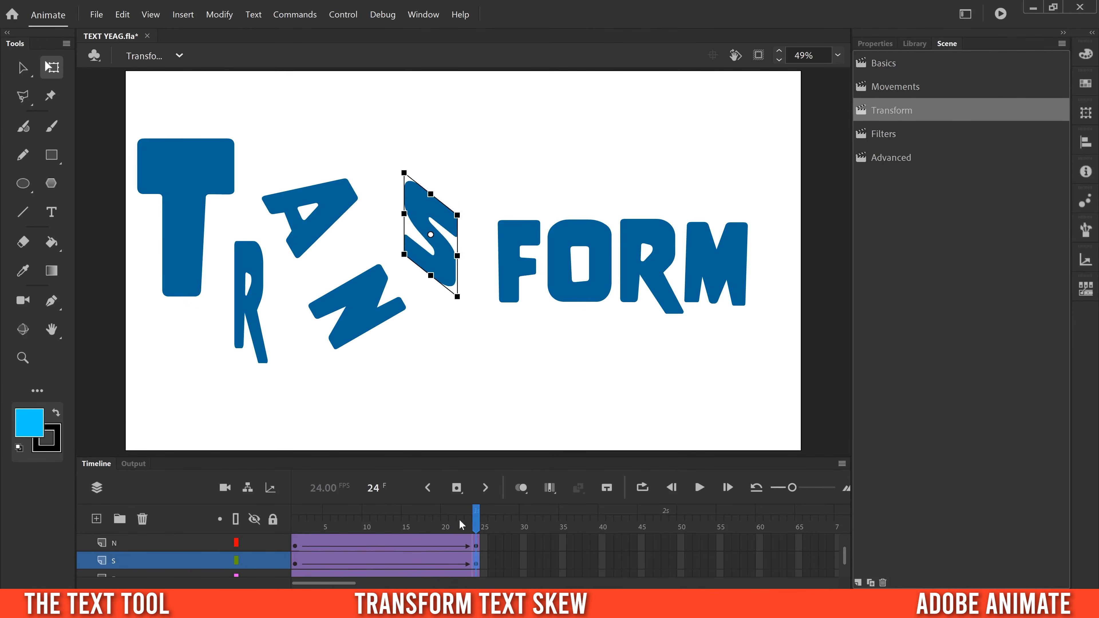
pyautogui.moveTo(475, 518)
pyautogui.mouseDown()
pyautogui.moveTo(296, 519)
pyautogui.moveTo(485, 516)
pyautogui.mouseUp()
# At frame 24 of layer F, flip the letter F horizontally, move it down and left, and scrub the tween.
pyautogui.click(478, 567)
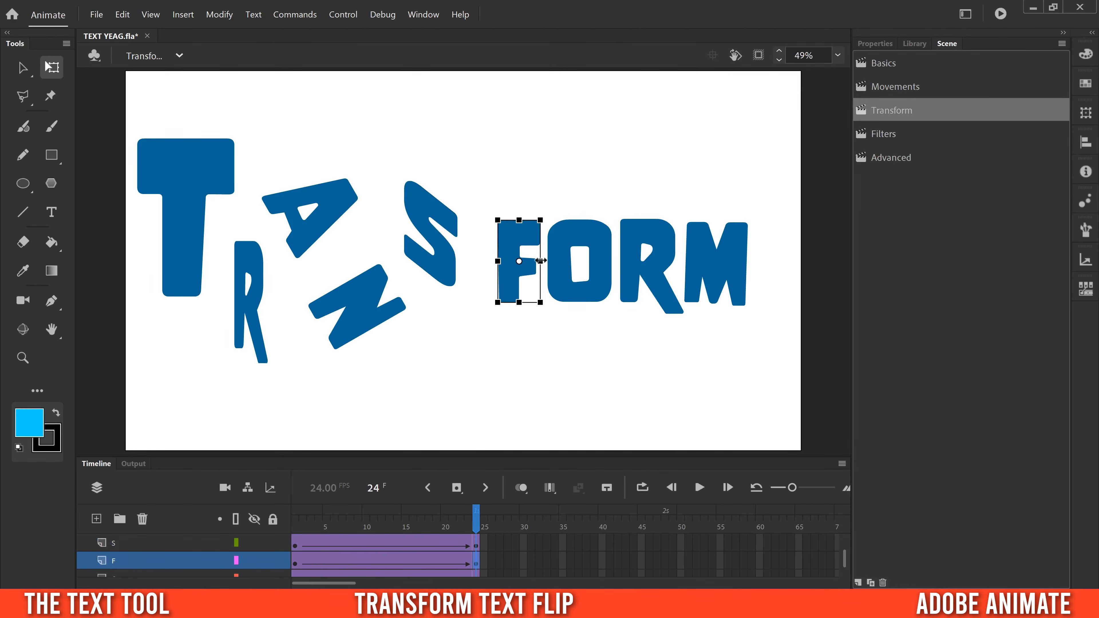
pyautogui.moveTo(538, 262); pyautogui.dragTo(513, 294)
pyautogui.moveTo(470, 516)
pyautogui.mouseDown()
pyautogui.moveTo(296, 507)
pyautogui.moveTo(476, 519)
pyautogui.mouseUp()
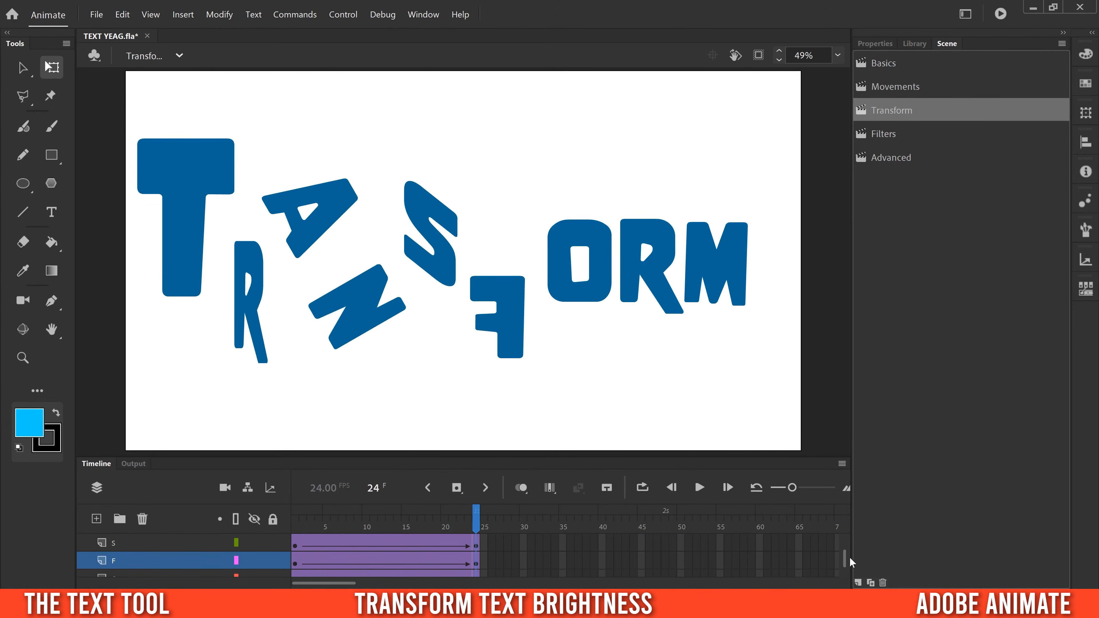
# At frame 24 of layer O, darken the letter with a Brightness color effect, scrub its tween, and move it up and left.
pyautogui.moveTo(847, 556); pyautogui.dragTo(845, 560)
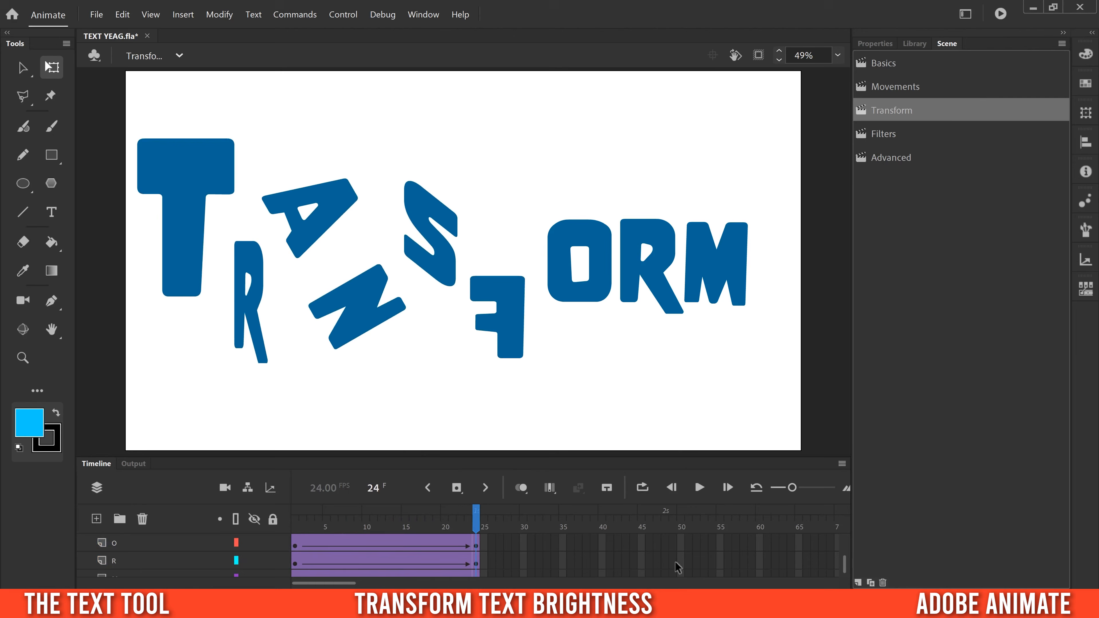
pyautogui.click(477, 544)
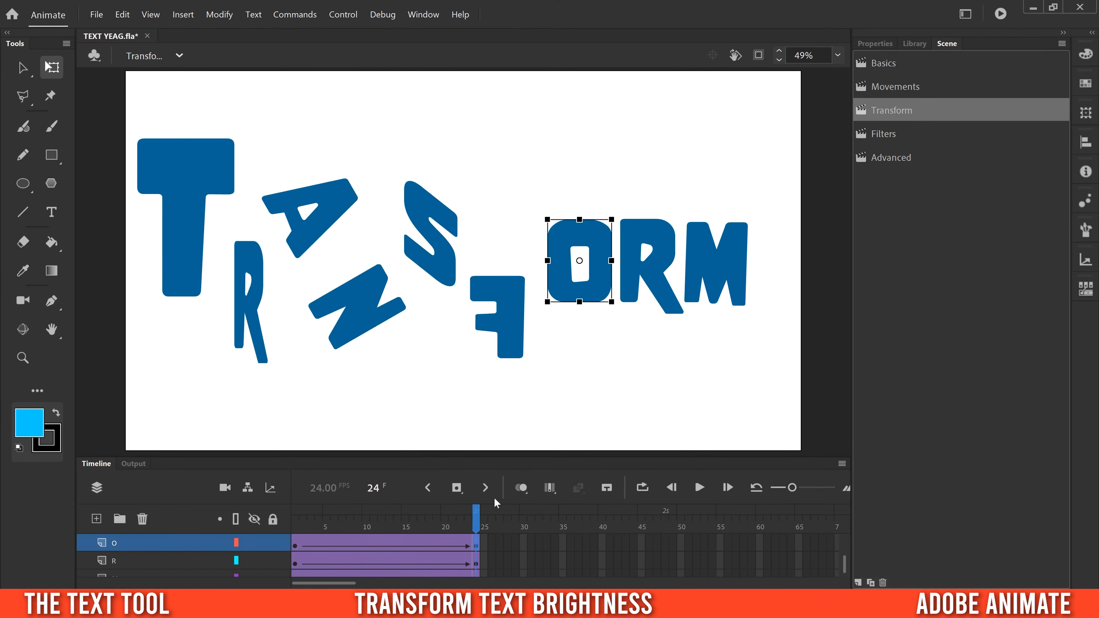
pyautogui.click(875, 44)
pyautogui.scroll(-7, 1048, 449)
pyautogui.scroll(-1, 1047, 448)
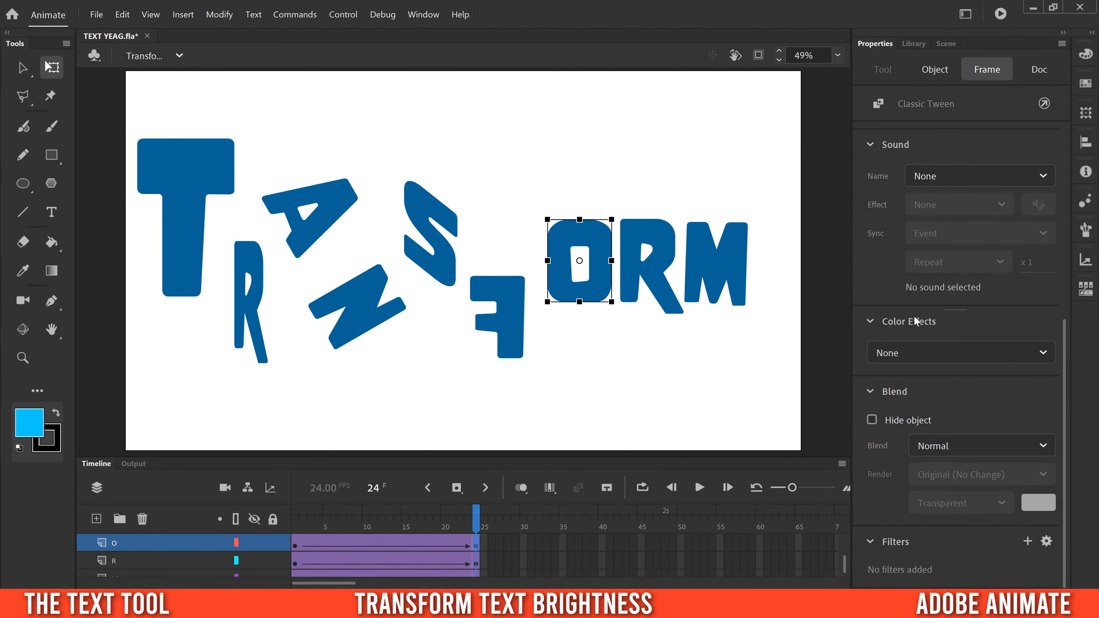
pyautogui.click(1043, 355)
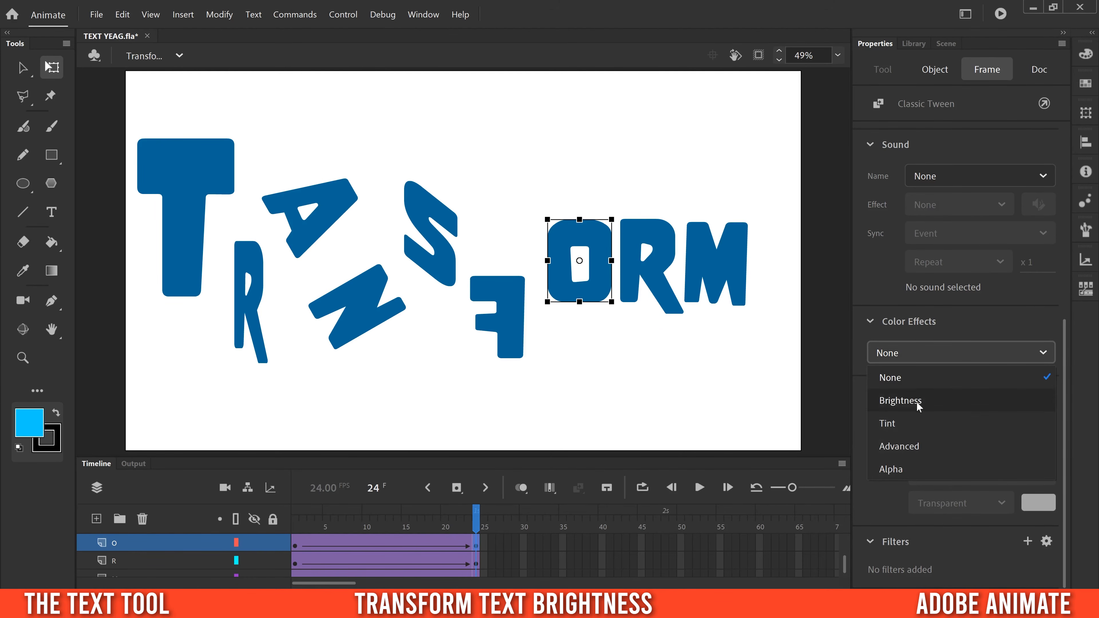
pyautogui.click(907, 403)
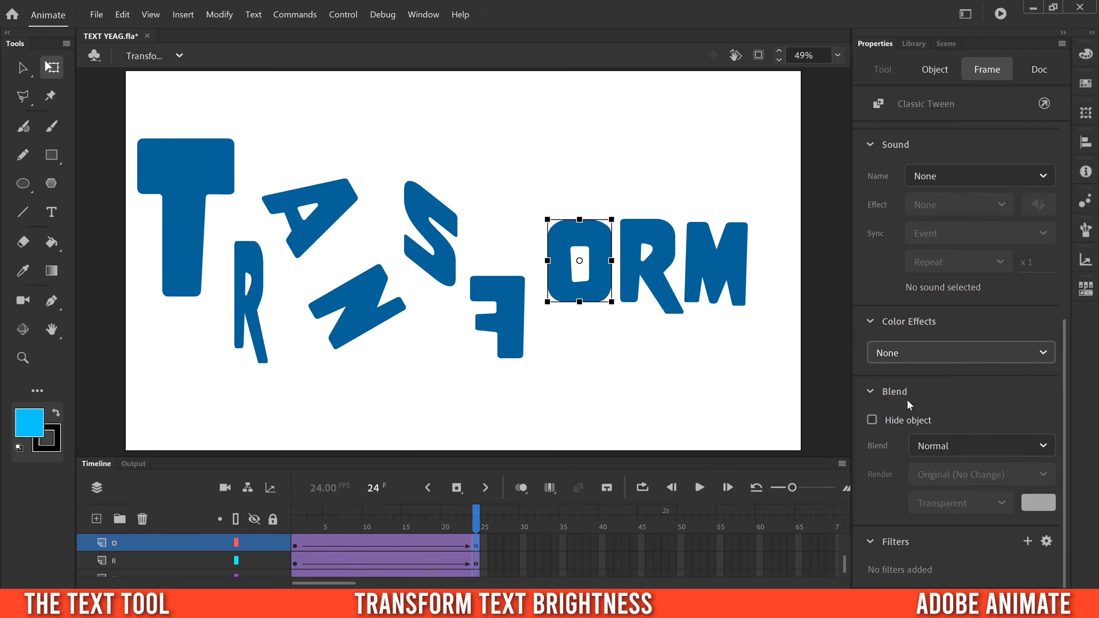
pyautogui.moveTo(907, 394)
pyautogui.mouseDown()
pyautogui.moveTo(1041, 395)
pyautogui.moveTo(907, 392)
pyautogui.mouseUp()
pyautogui.moveTo(447, 529); pyautogui.dragTo(476, 531)
pyautogui.moveTo(562, 242); pyautogui.dragTo(540, 196)
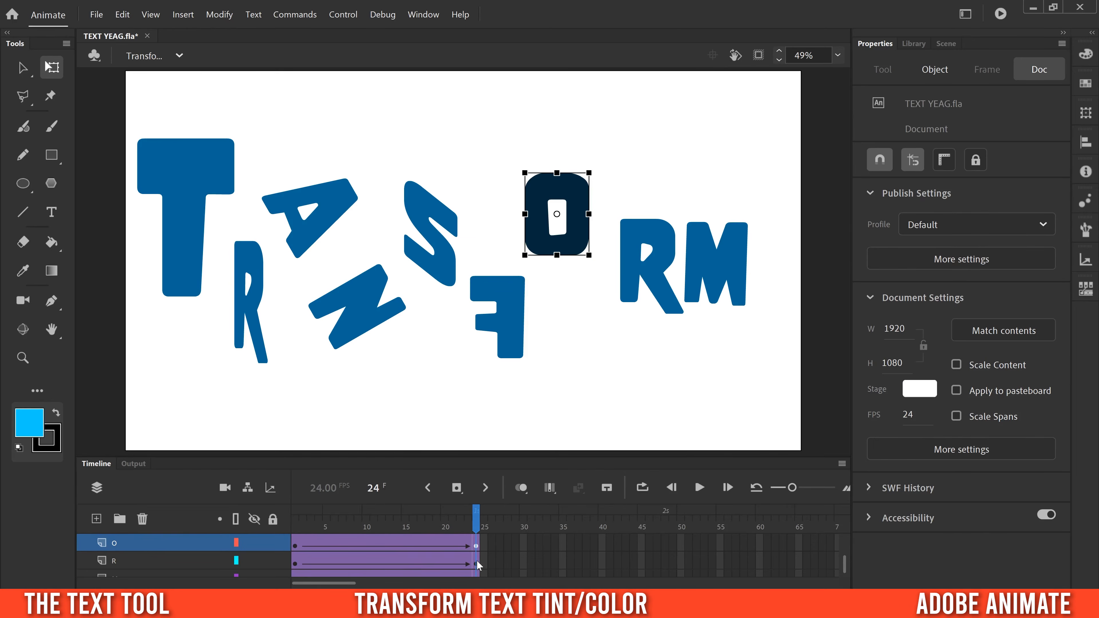
# At frame 24 of the second layer R, apply a 100% Tint color effect in yellow #FFCC00.
pyautogui.click(476, 562)
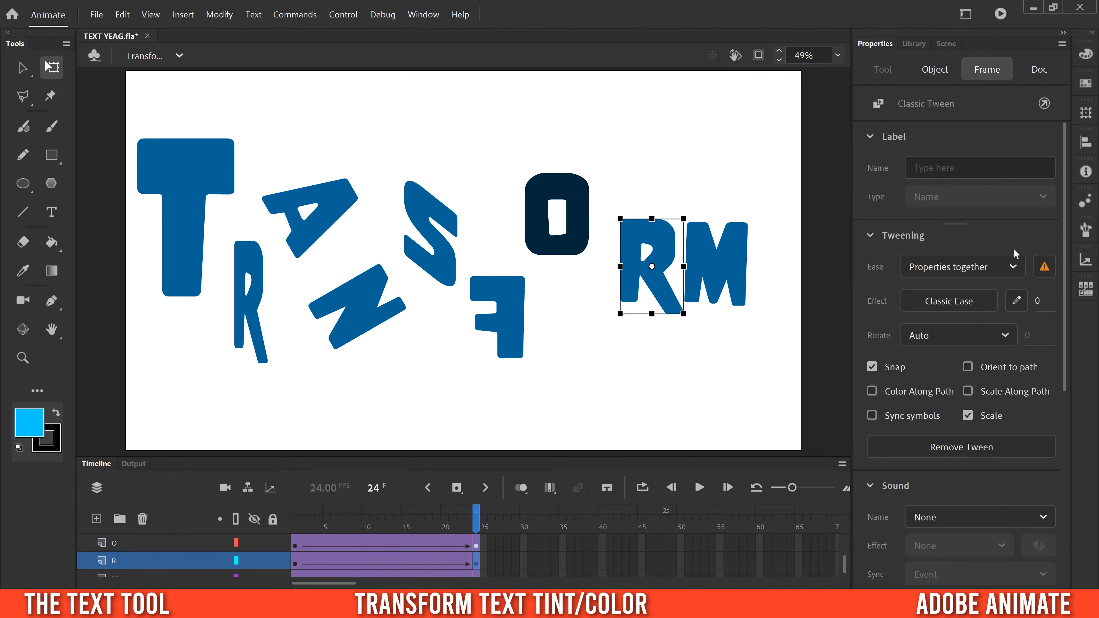
pyautogui.moveTo(1066, 202); pyautogui.dragTo(1048, 422)
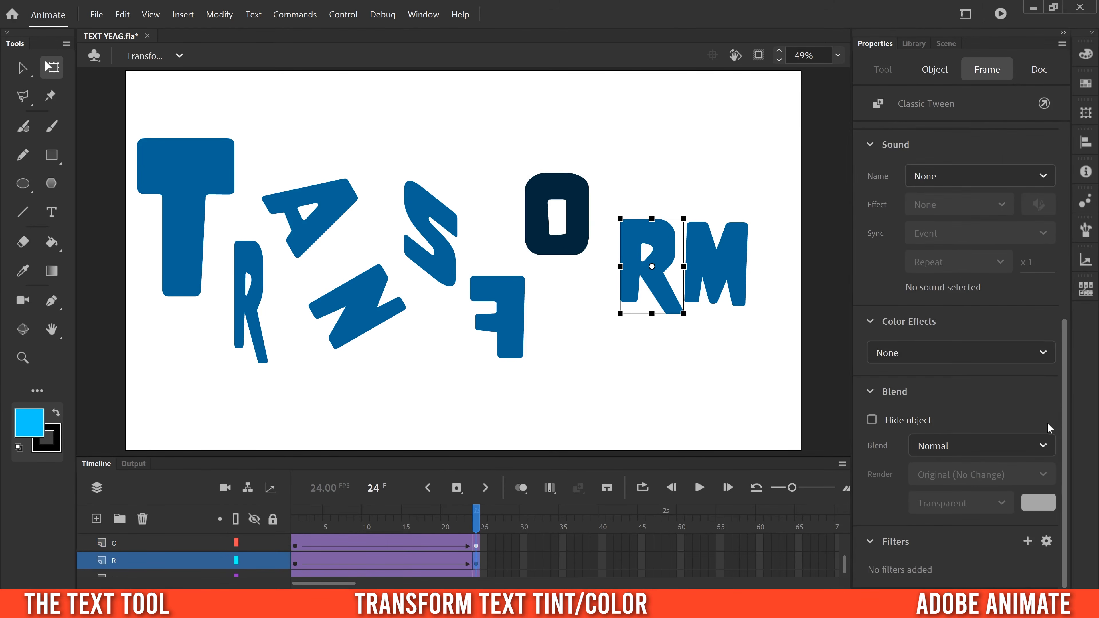
pyautogui.click(997, 354)
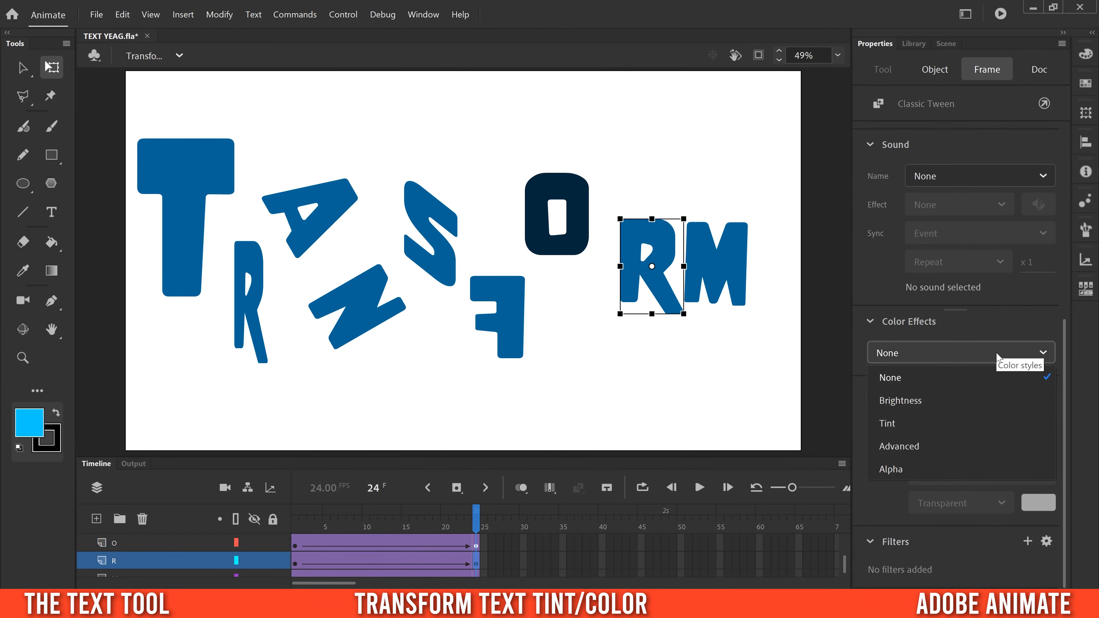
pyautogui.click(894, 426)
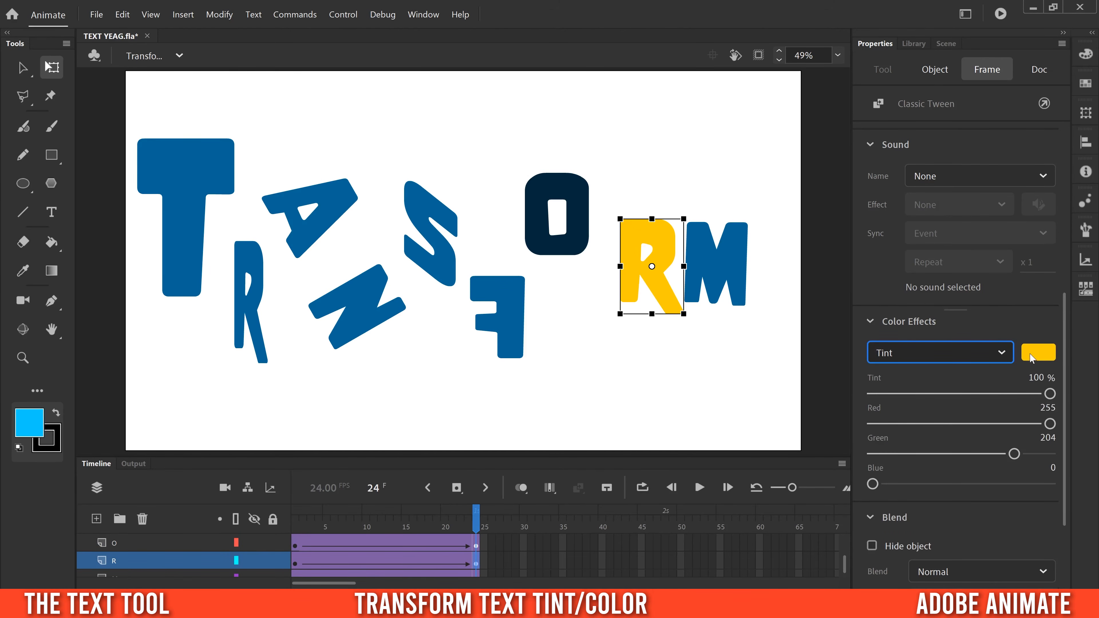
pyautogui.click(1045, 359)
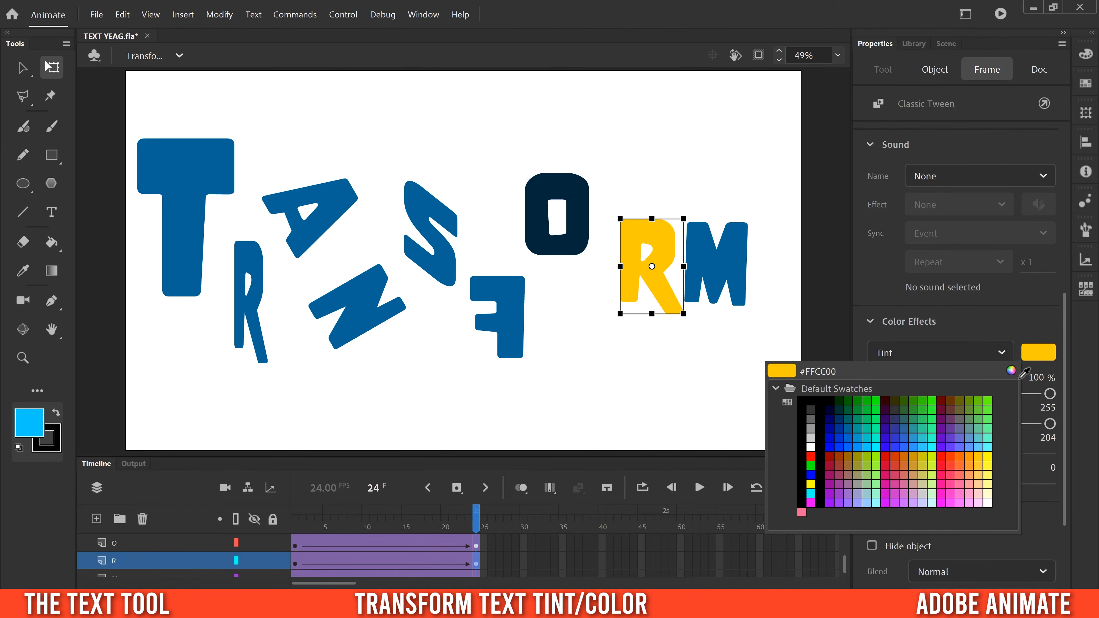
pyautogui.click(1042, 357)
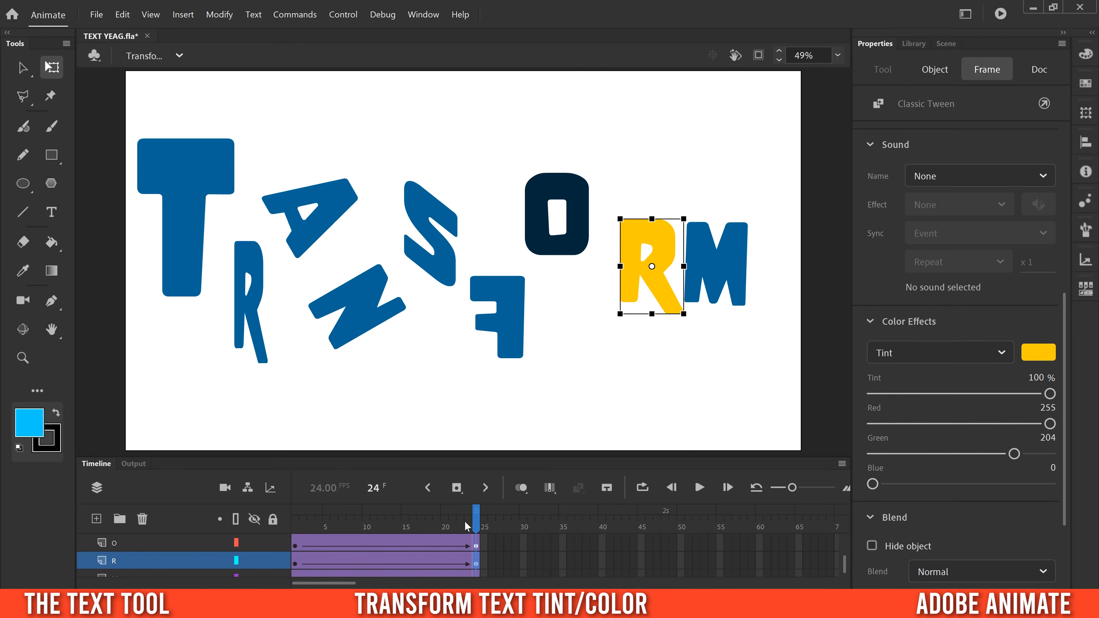
# Move the yellow R down and left at frame 24, and scrub its tween.
pyautogui.moveTo(632, 259); pyautogui.dragTo(613, 303)
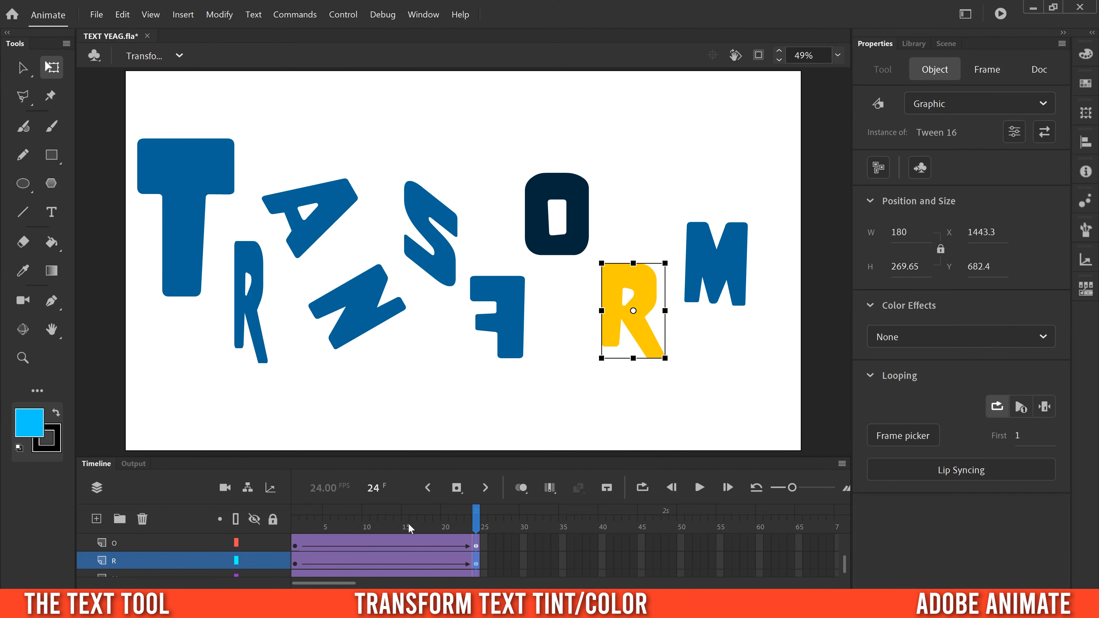
pyautogui.click(426, 529)
pyautogui.moveTo(426, 528); pyautogui.dragTo(476, 529)
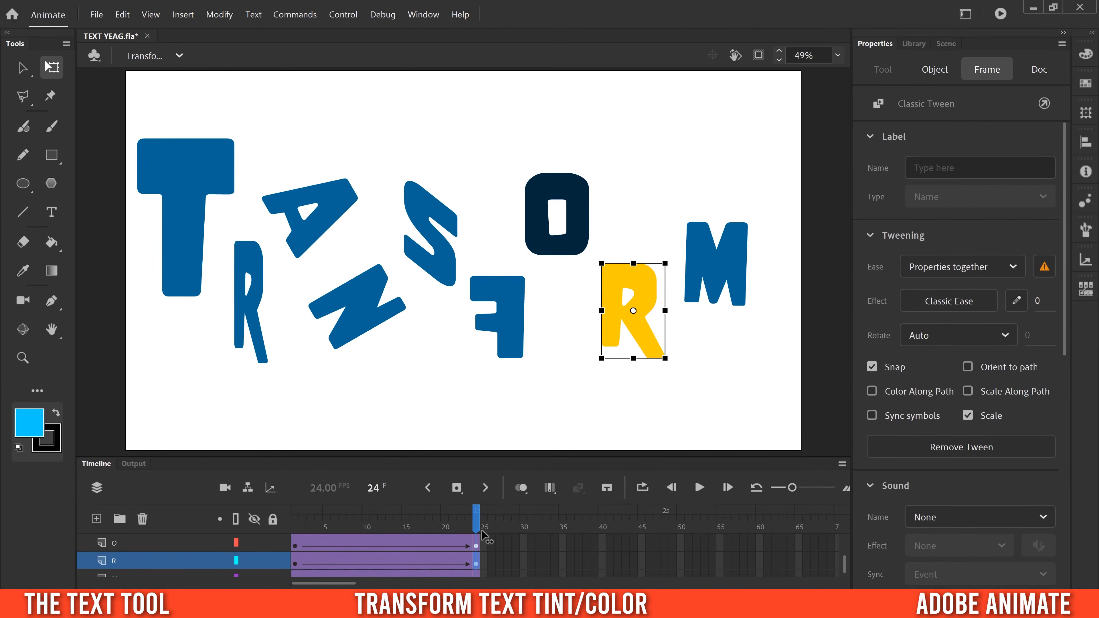
# At frame 24 of layer M, apply an Alpha color effect, try it at 100%, set it to 0%, and scrub the fade-out.
pyautogui.click(476, 575)
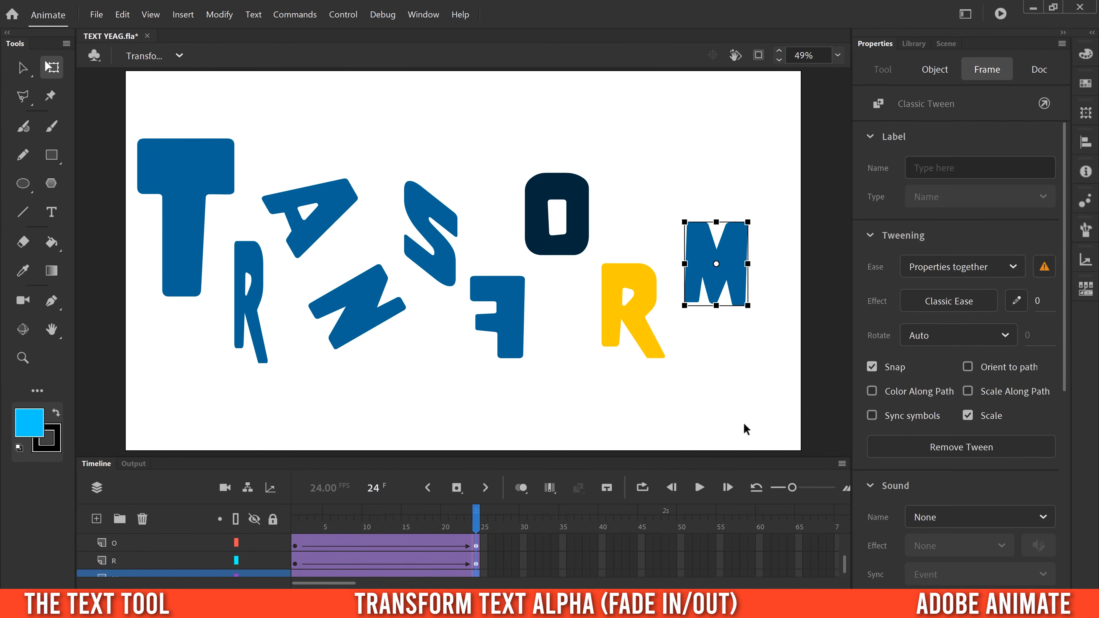
pyautogui.moveTo(1067, 262); pyautogui.dragTo(1073, 500)
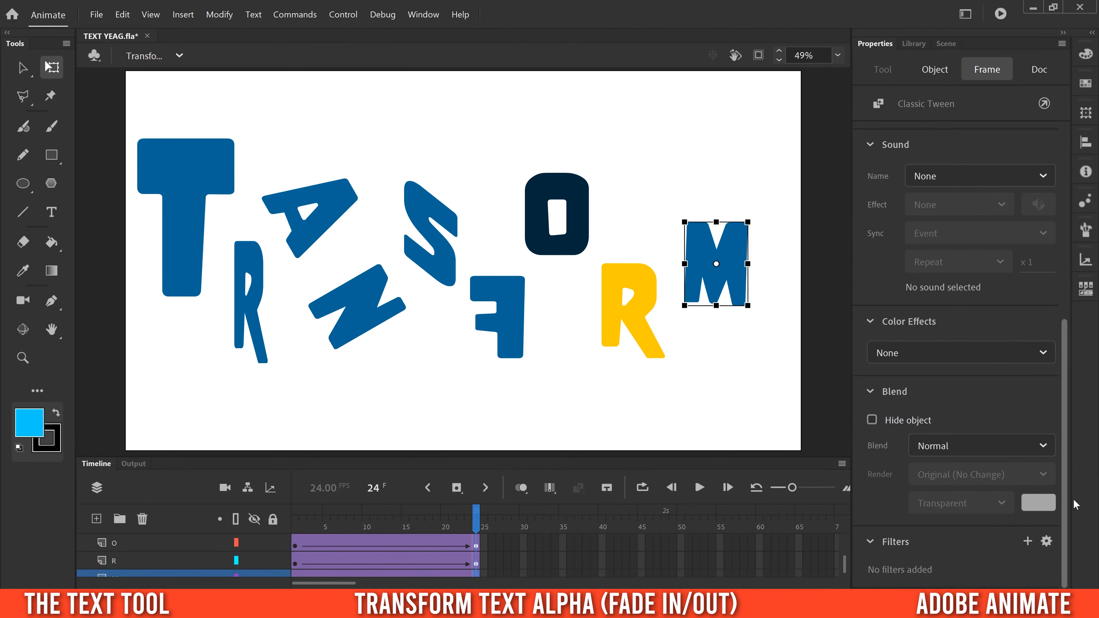
pyautogui.click(915, 351)
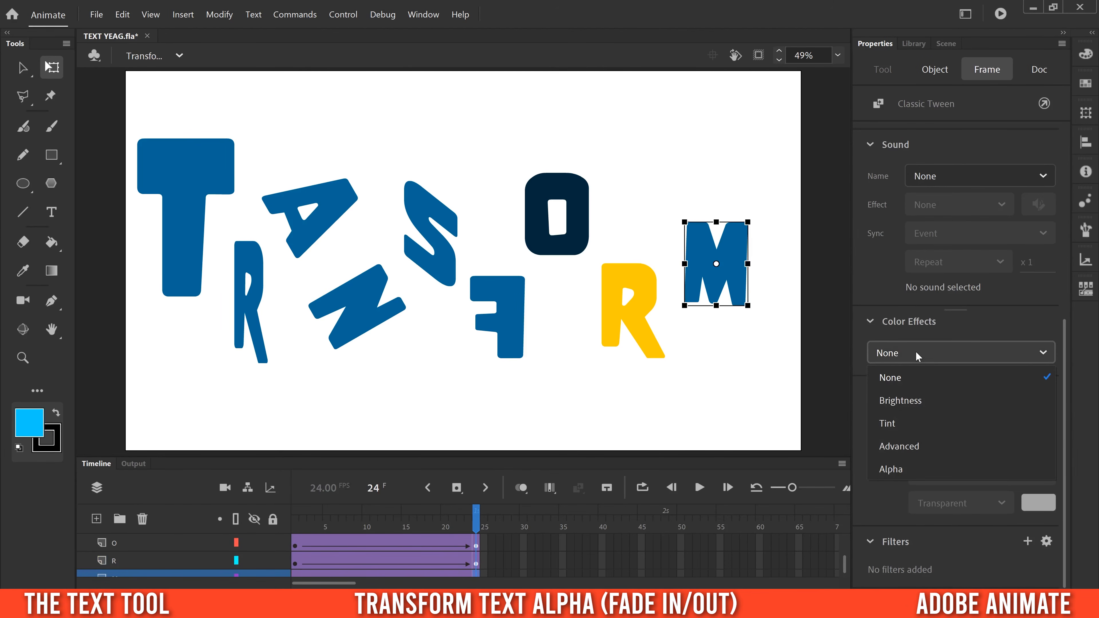
pyautogui.click(896, 469)
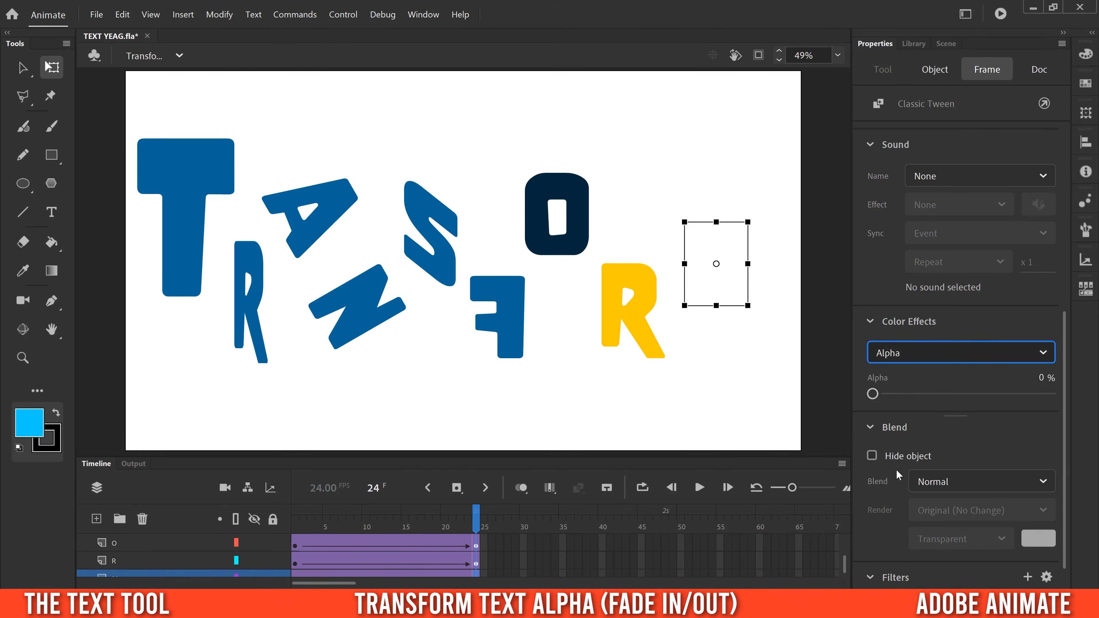
pyautogui.moveTo(873, 395); pyautogui.dragTo(1058, 396)
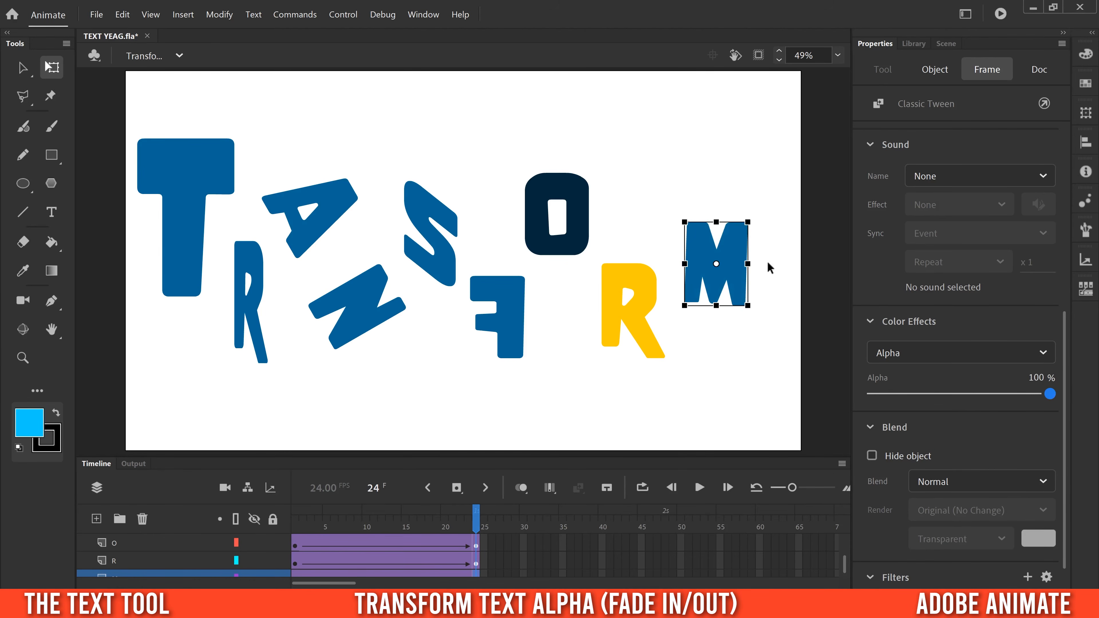
pyautogui.moveTo(1051, 394); pyautogui.dragTo(860, 404)
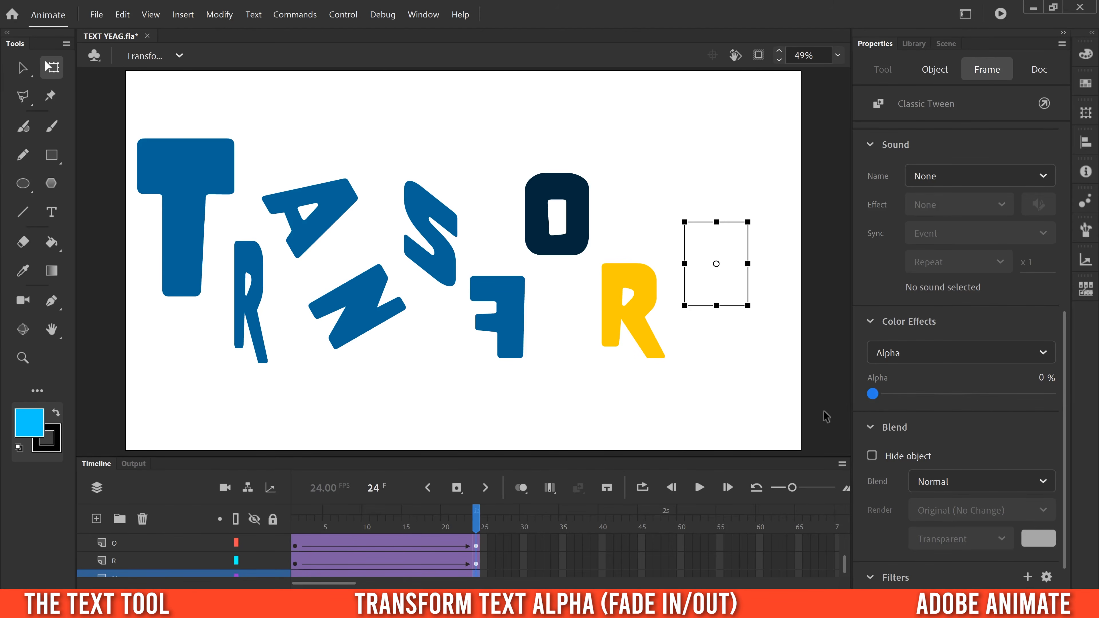
pyautogui.moveTo(460, 525); pyautogui.dragTo(482, 527)
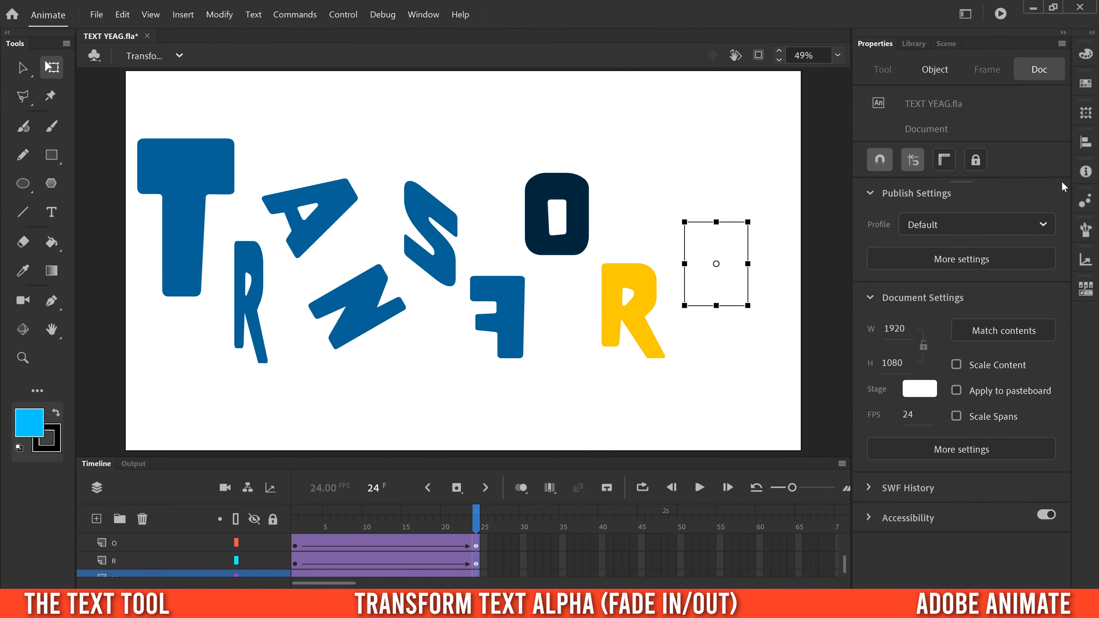
# Set the Alpha color effect of layer M to 100% at frame 24.
pyautogui.click(476, 577)
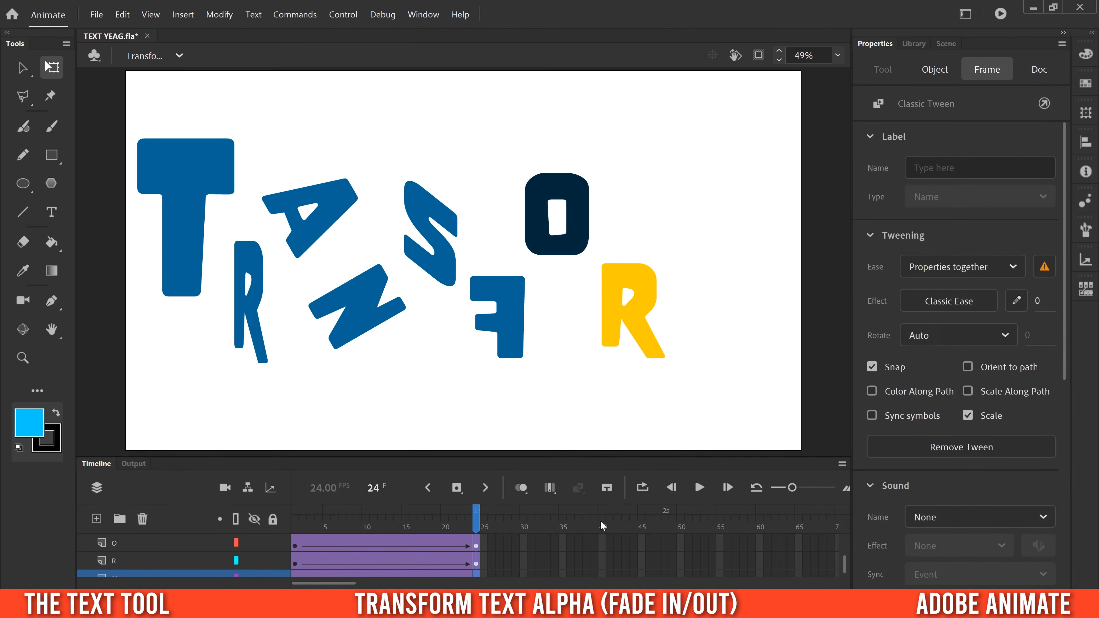
pyautogui.moveTo(1063, 276); pyautogui.dragTo(1047, 430)
pyautogui.scroll(-3, 1043, 451)
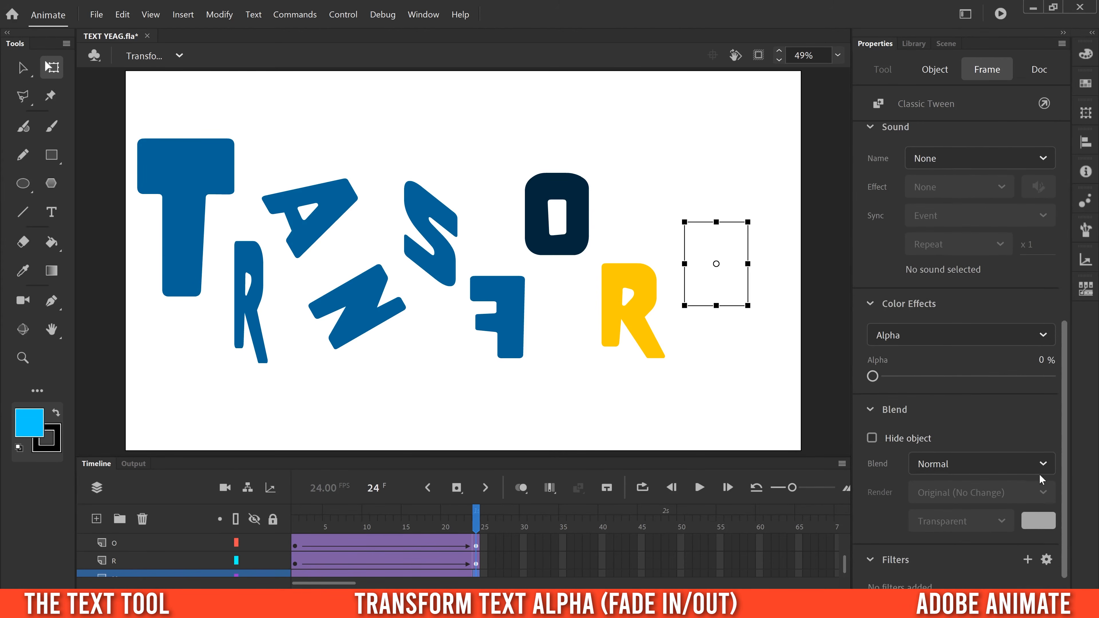
pyautogui.moveTo(872, 376); pyautogui.dragTo(1059, 377)
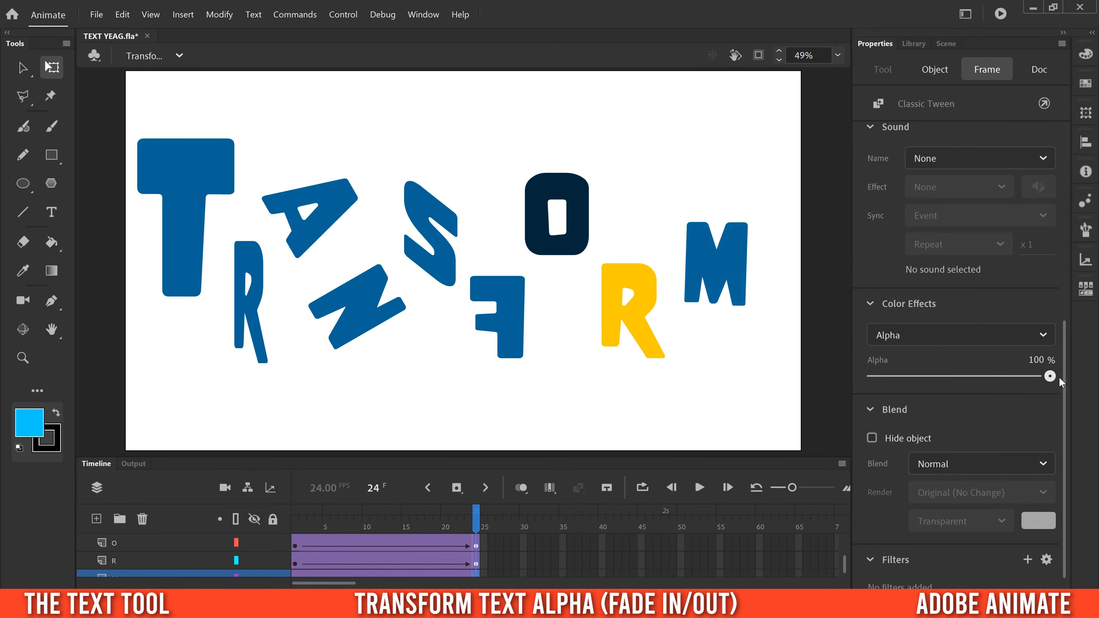
# At frame 1 of layer M, apply an Alpha color effect of 0% and scrub the fade-in.
pyautogui.moveTo(448, 530); pyautogui.dragTo(294, 524)
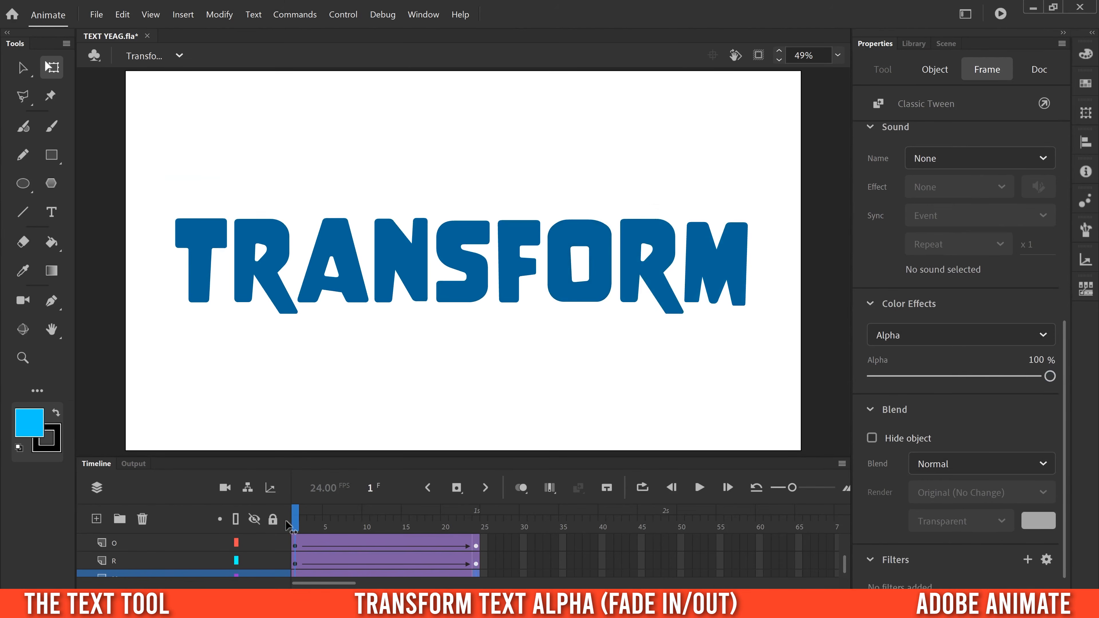
pyautogui.click(294, 575)
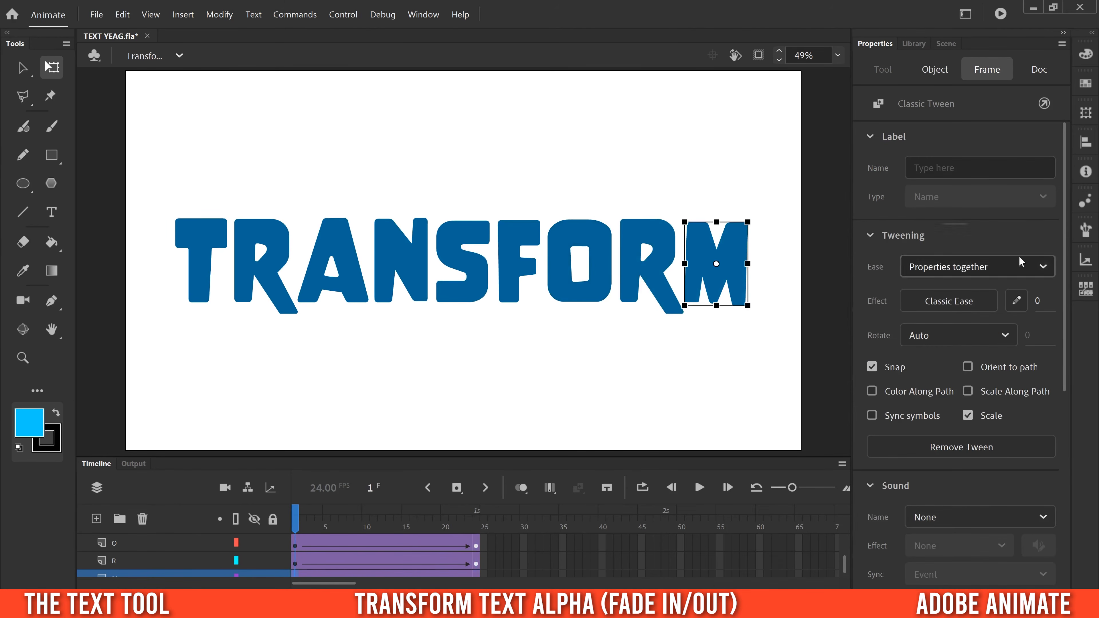
pyautogui.moveTo(1067, 232); pyautogui.dragTo(1052, 426)
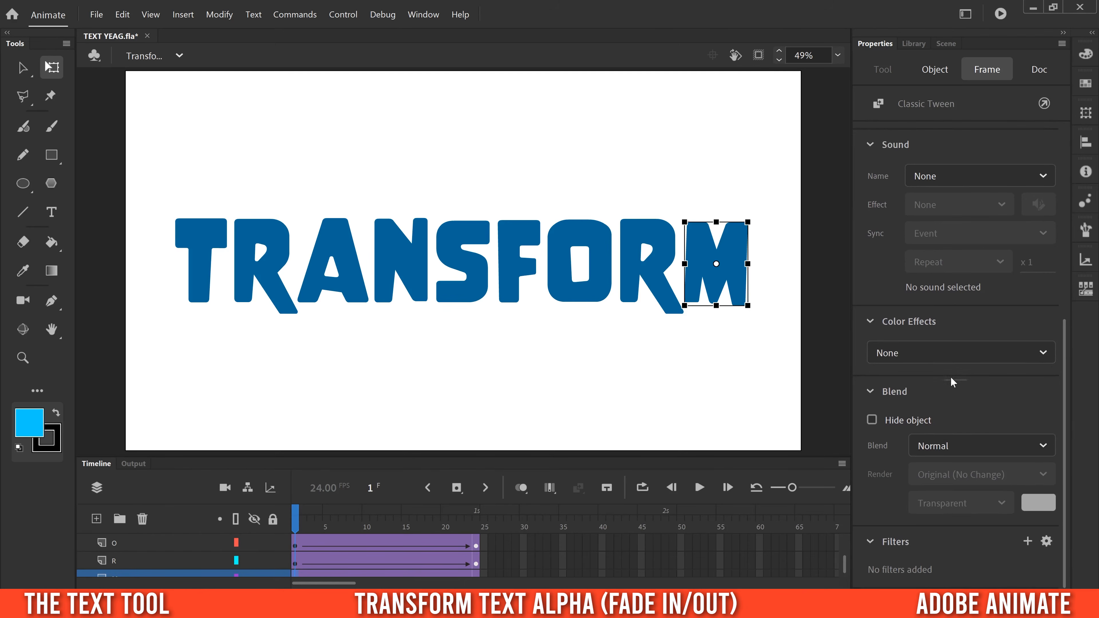
pyautogui.click(935, 354)
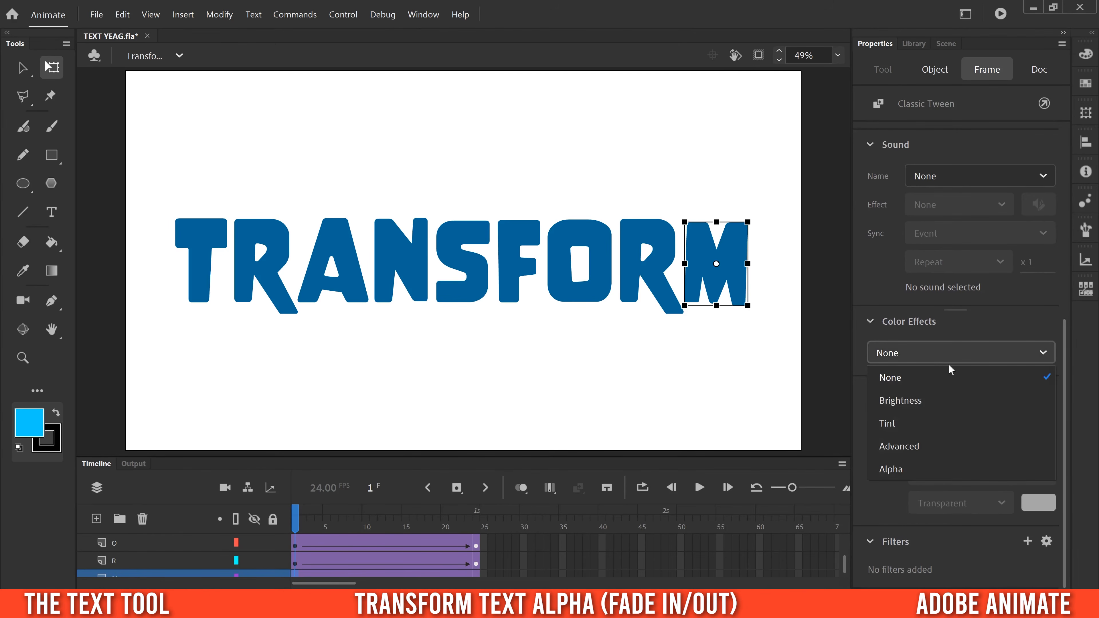
pyautogui.click(903, 470)
pyautogui.moveTo(1051, 394); pyautogui.dragTo(790, 416)
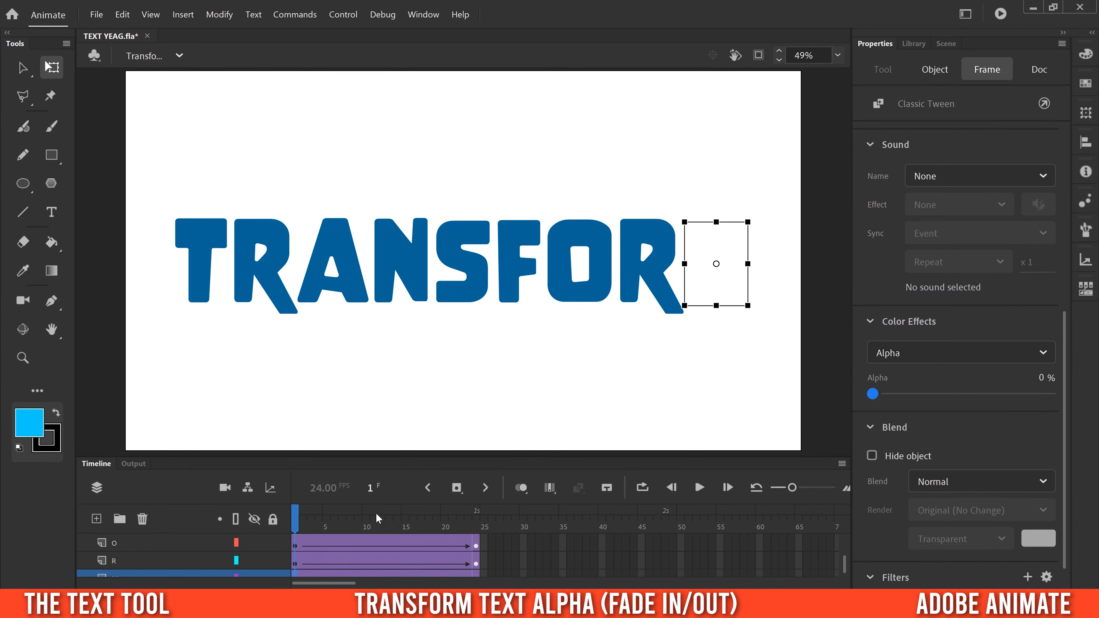
pyautogui.moveTo(301, 525); pyautogui.dragTo(467, 528)
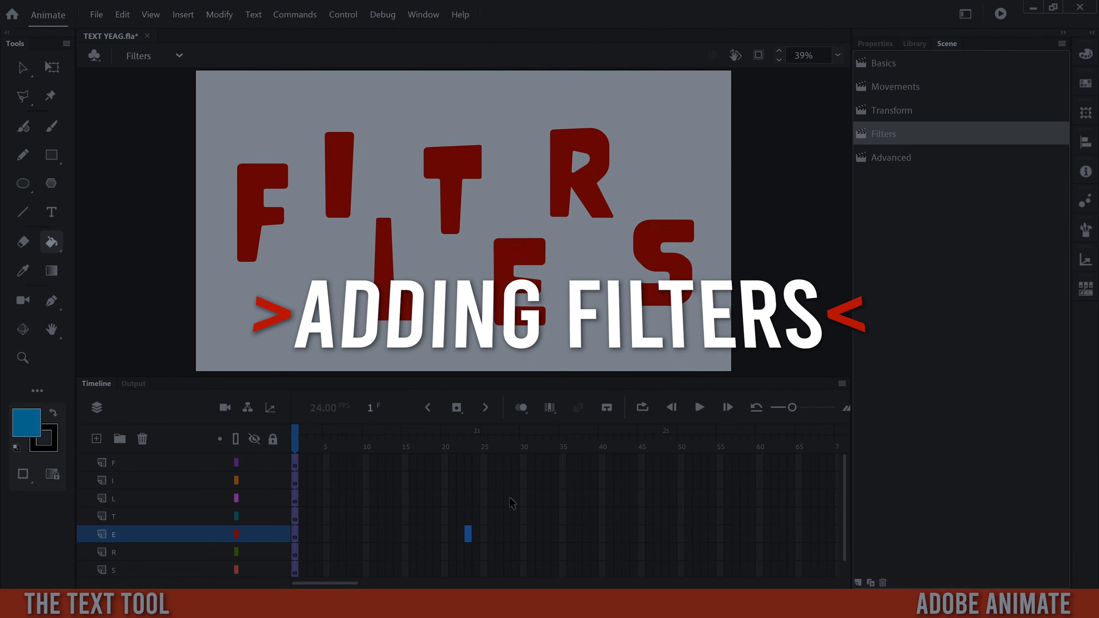
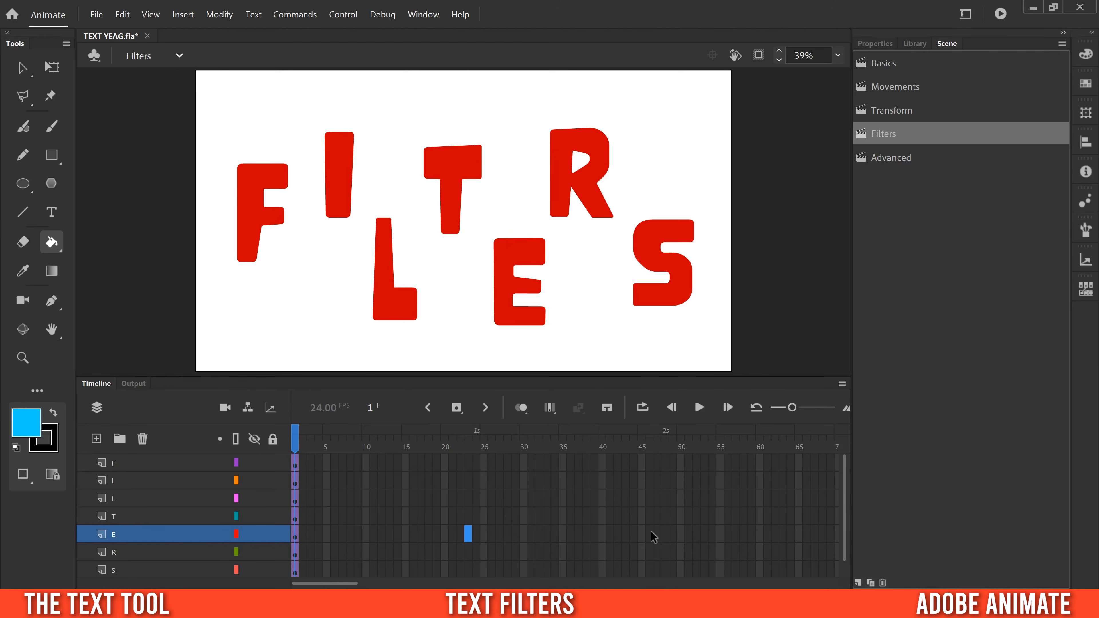
# Add a Drop Shadow filter to frame 1 of layer F.
pyautogui.click(22, 68)
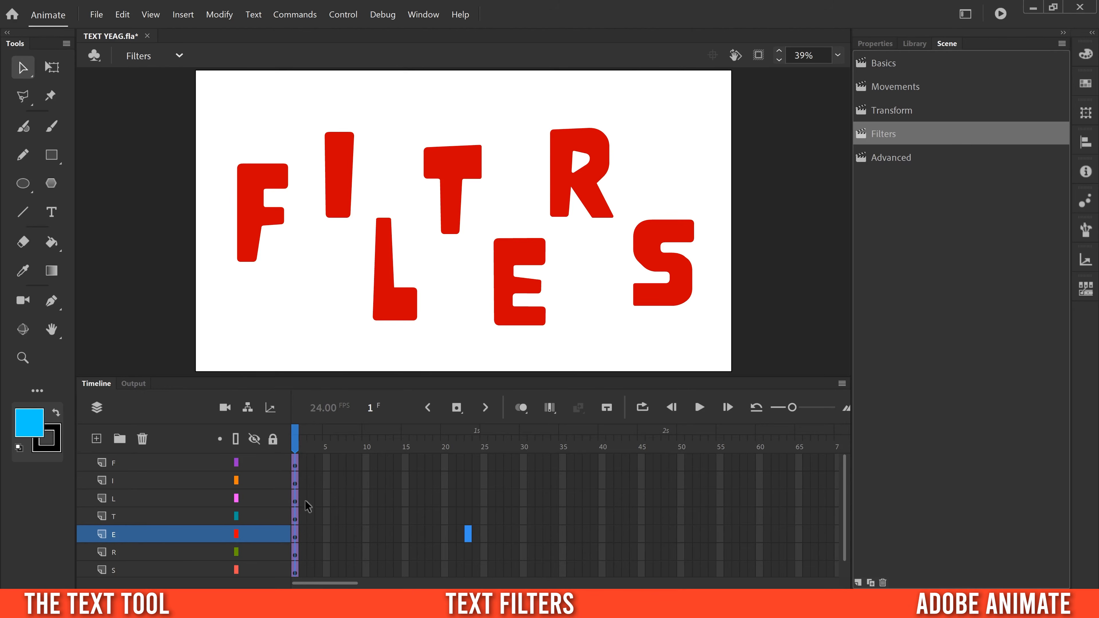
pyautogui.click(296, 466)
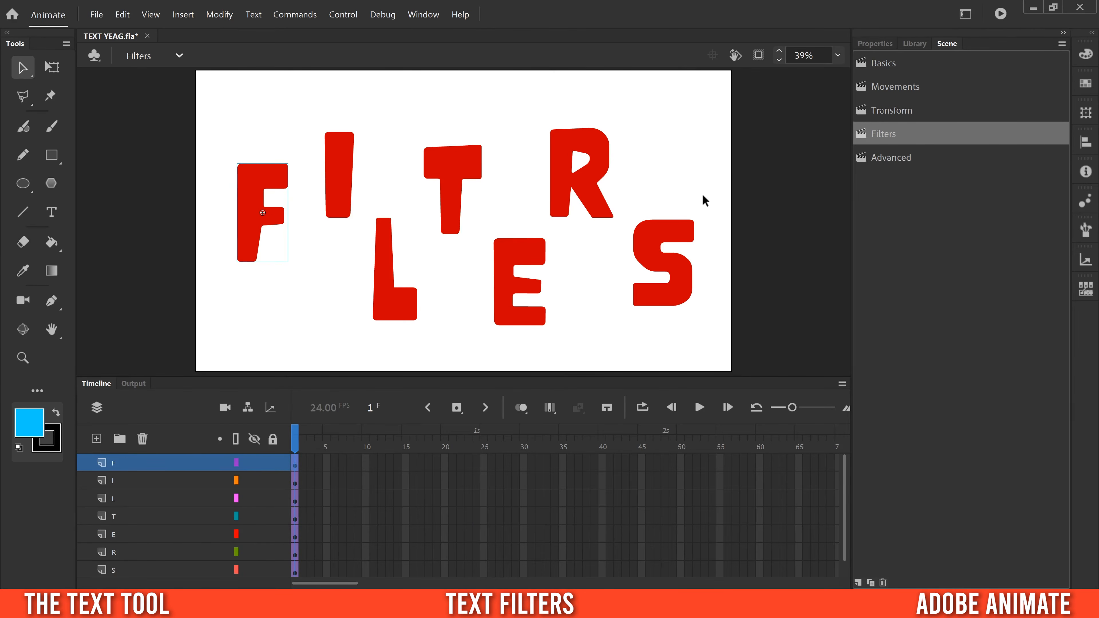
pyautogui.click(874, 43)
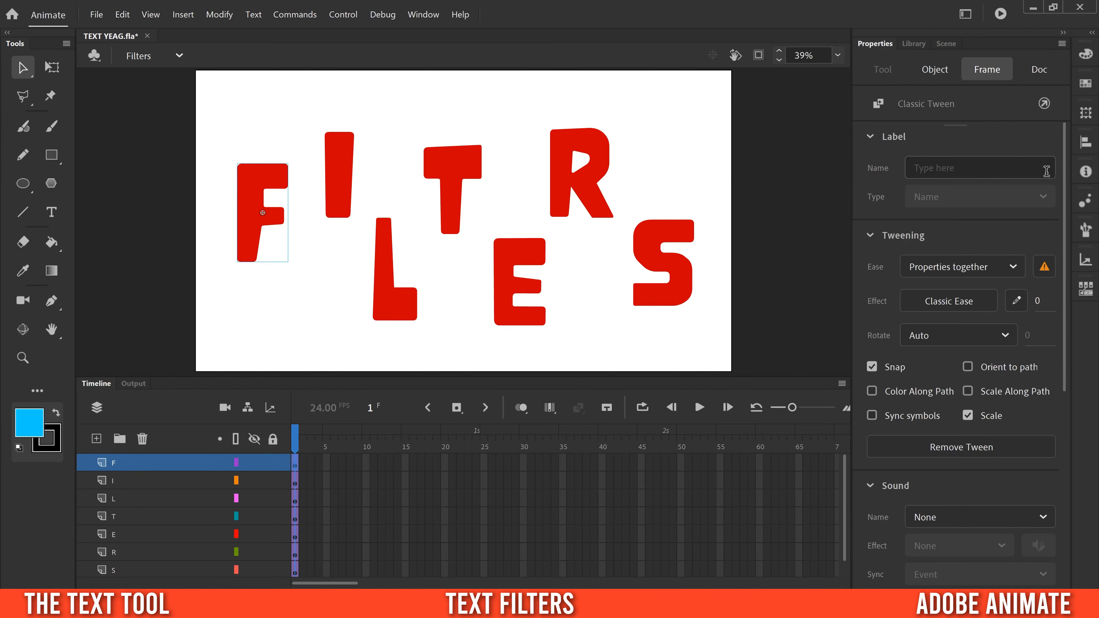
pyautogui.scroll(-1, 1065, 173)
pyautogui.moveTo(1065, 171); pyautogui.dragTo(1055, 426)
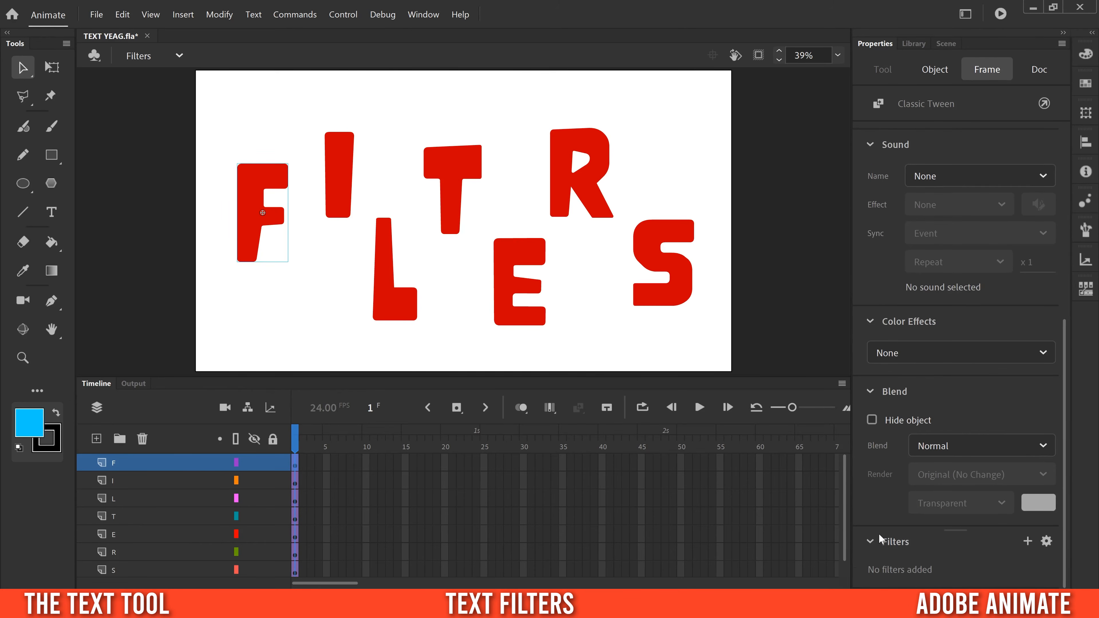
pyautogui.click(1028, 542)
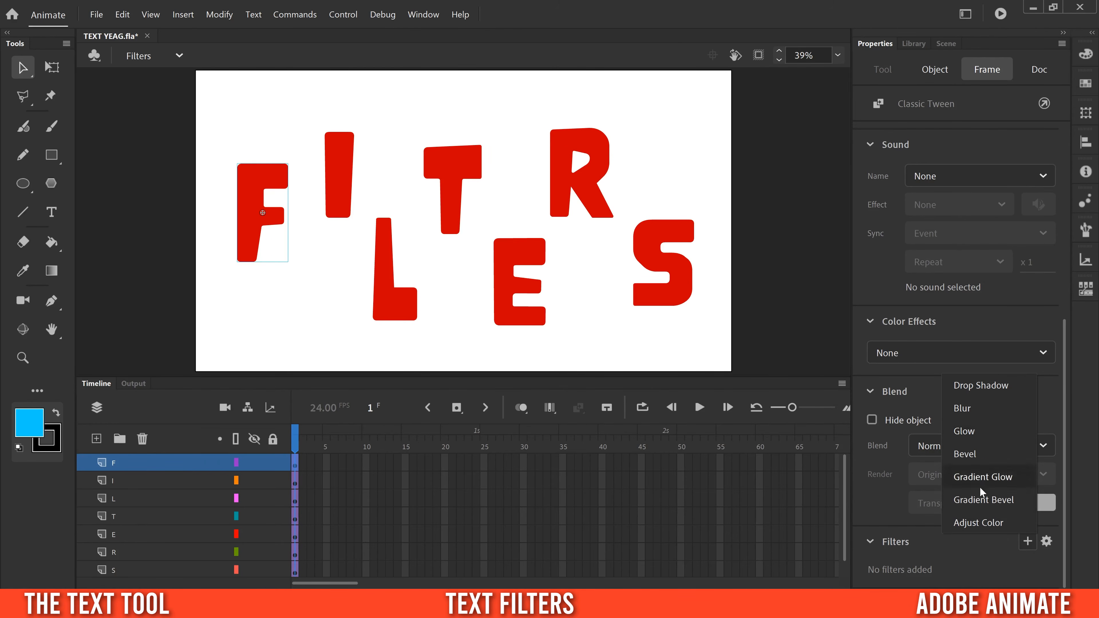
pyautogui.click(977, 384)
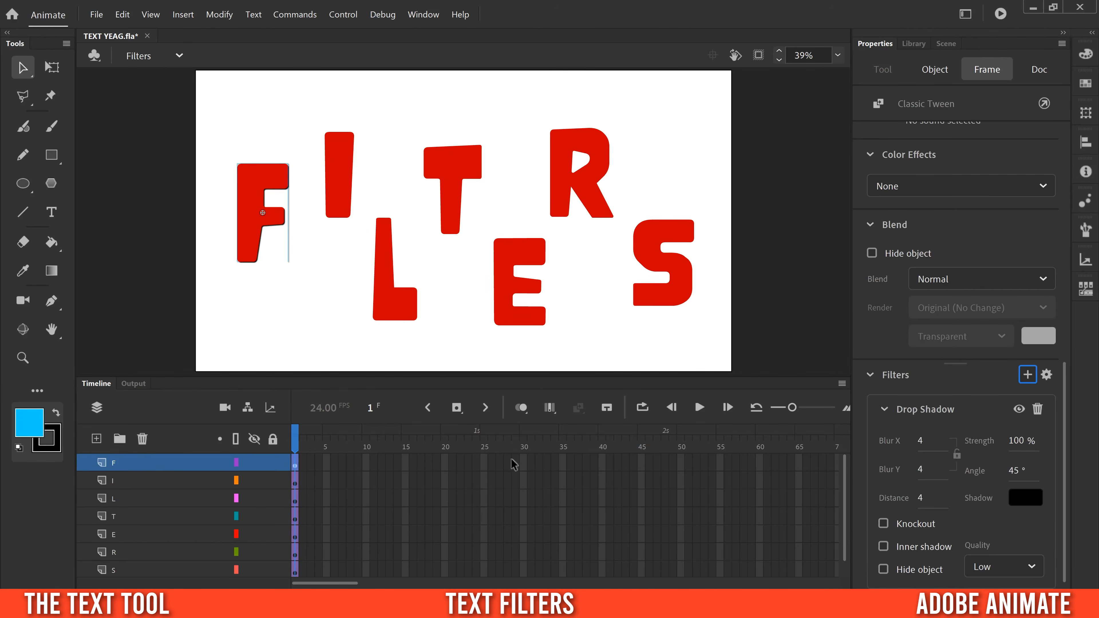
# At frame 1, add a Blur filter to layer I, Glow to layer L, and filters to the remaining letters, ending with Adjust Color on S.
pyautogui.click(297, 486)
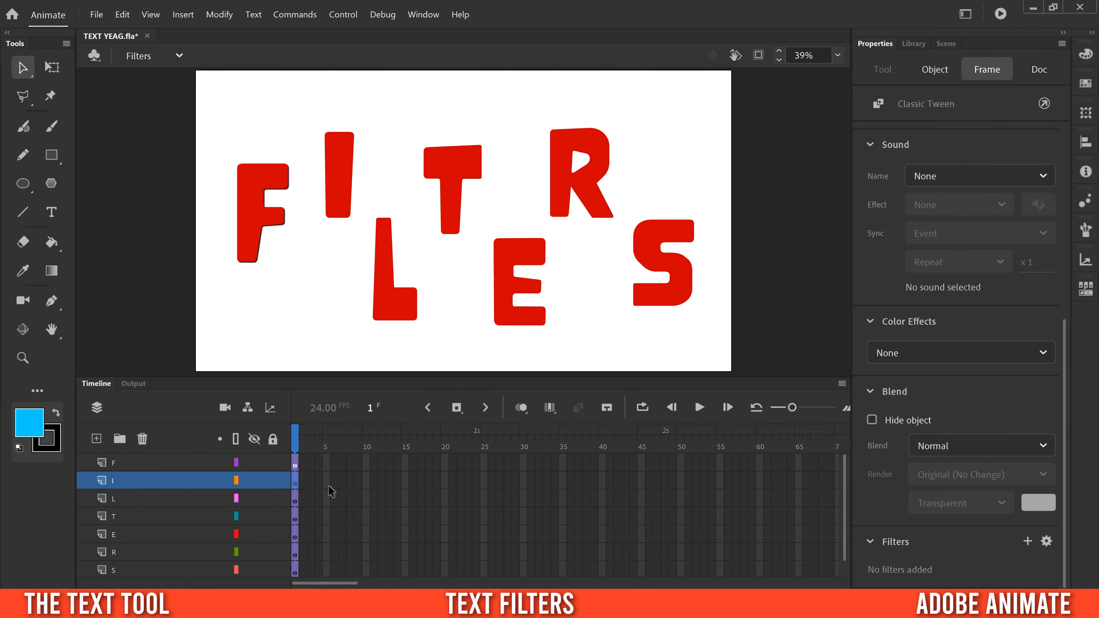
pyautogui.click(1025, 542)
pyautogui.click(967, 409)
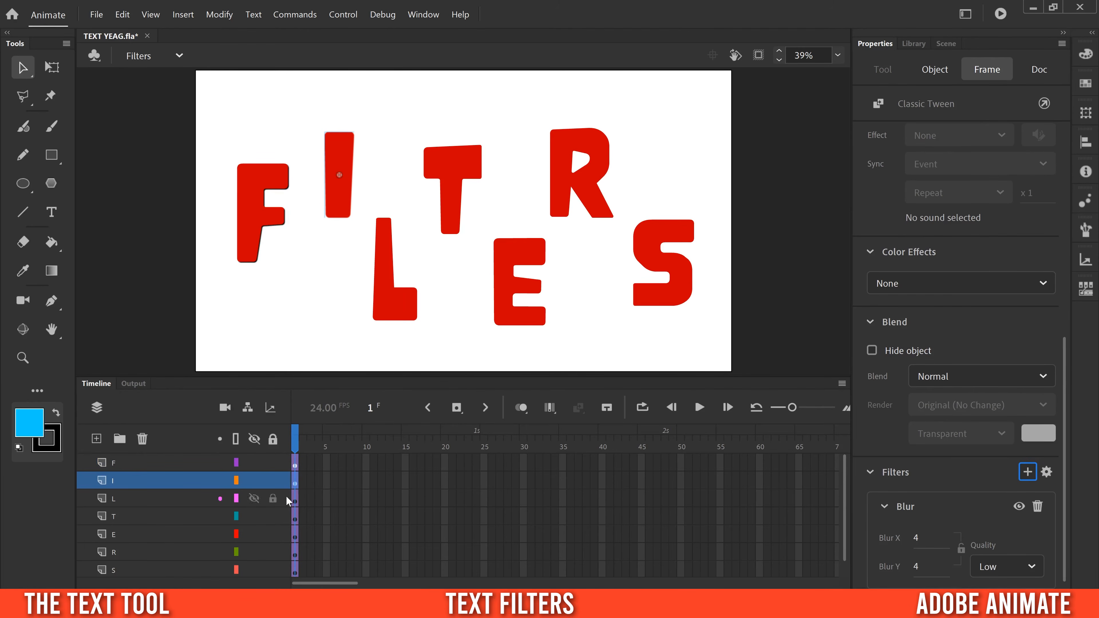
pyautogui.click(295, 500)
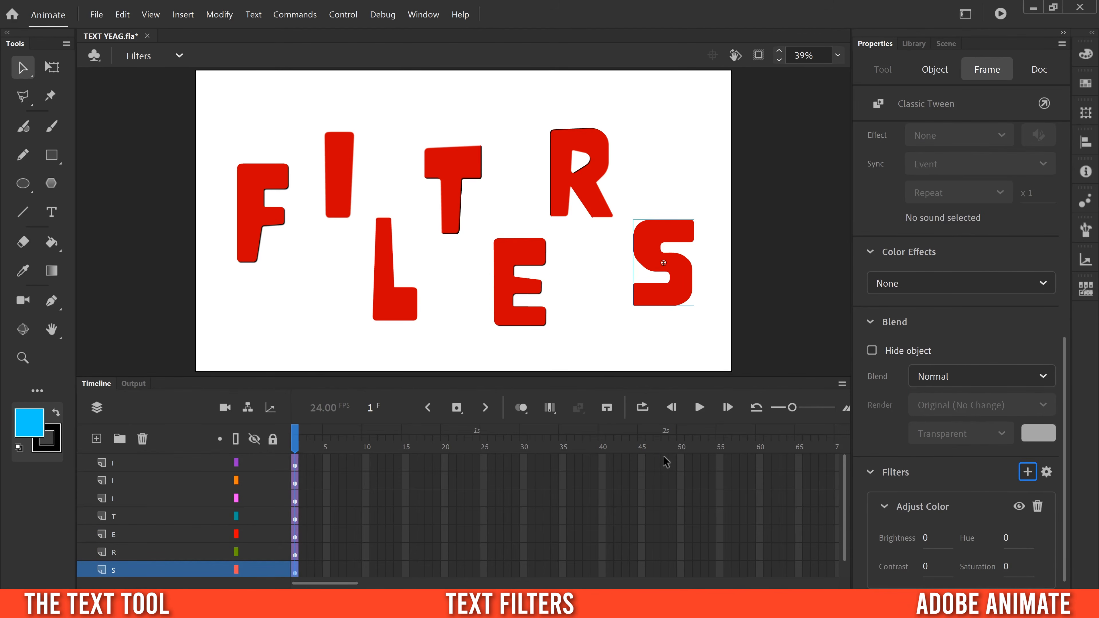
# Insert keyframes at frame 48 on all seven letter layers and scrub the tweens.
pyautogui.moveTo(663, 459); pyautogui.dragTo(668, 568)
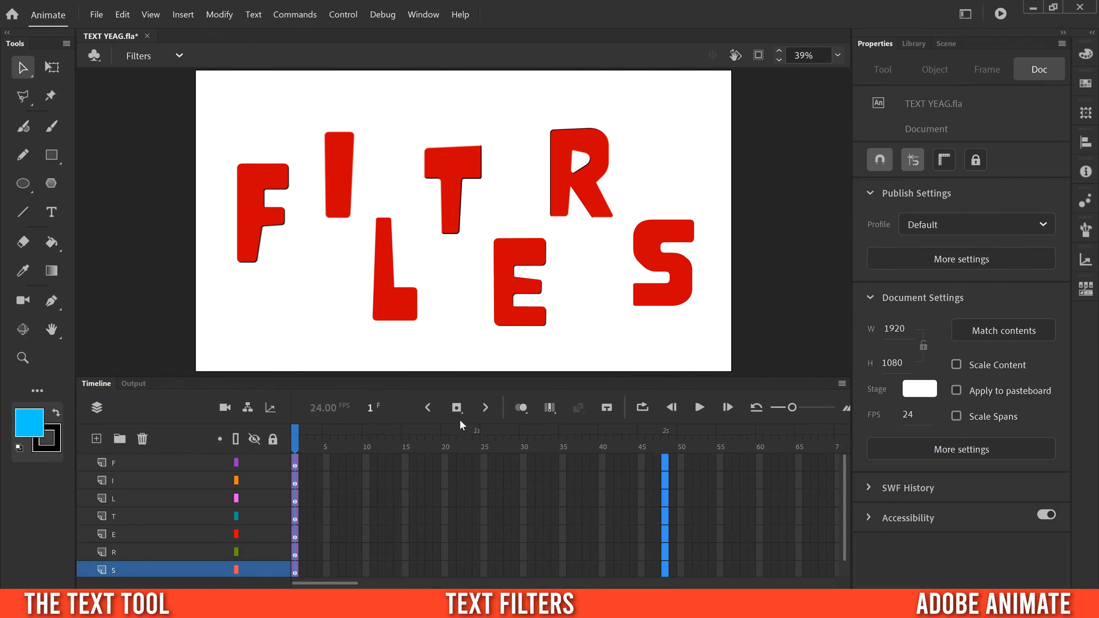
pyautogui.click(456, 407)
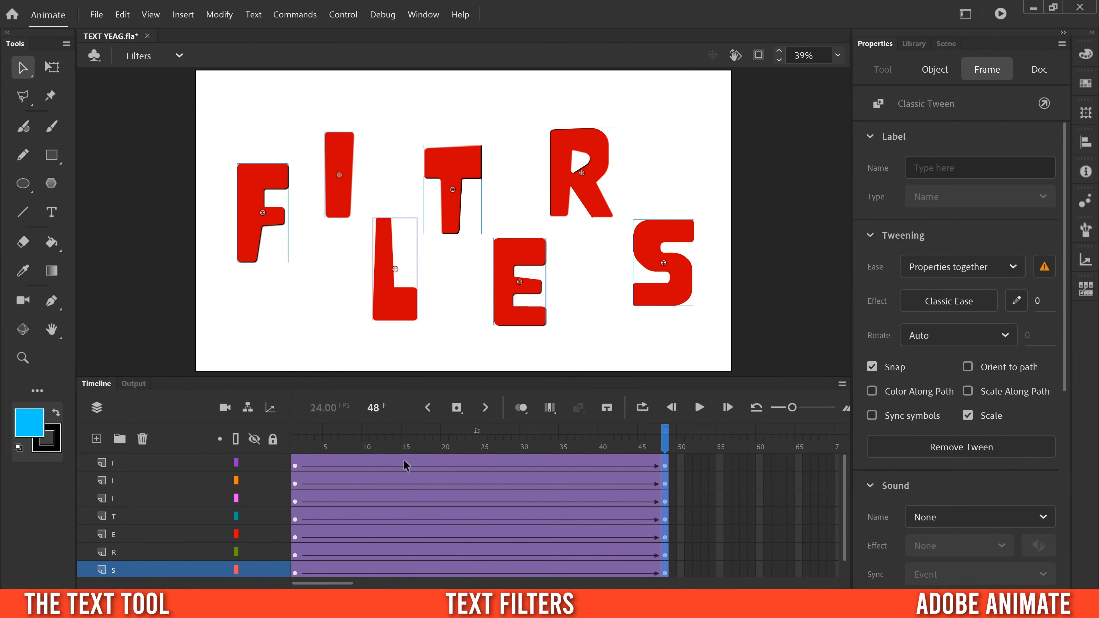
pyautogui.click(295, 465)
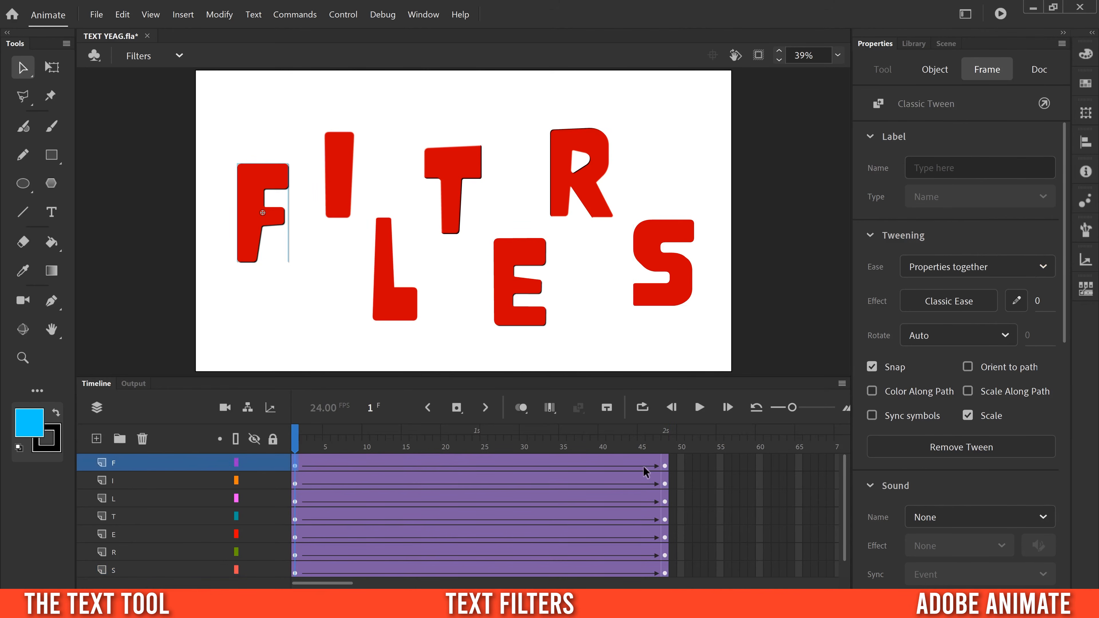
pyautogui.click(665, 467)
pyautogui.moveTo(656, 448); pyautogui.dragTo(234, 431)
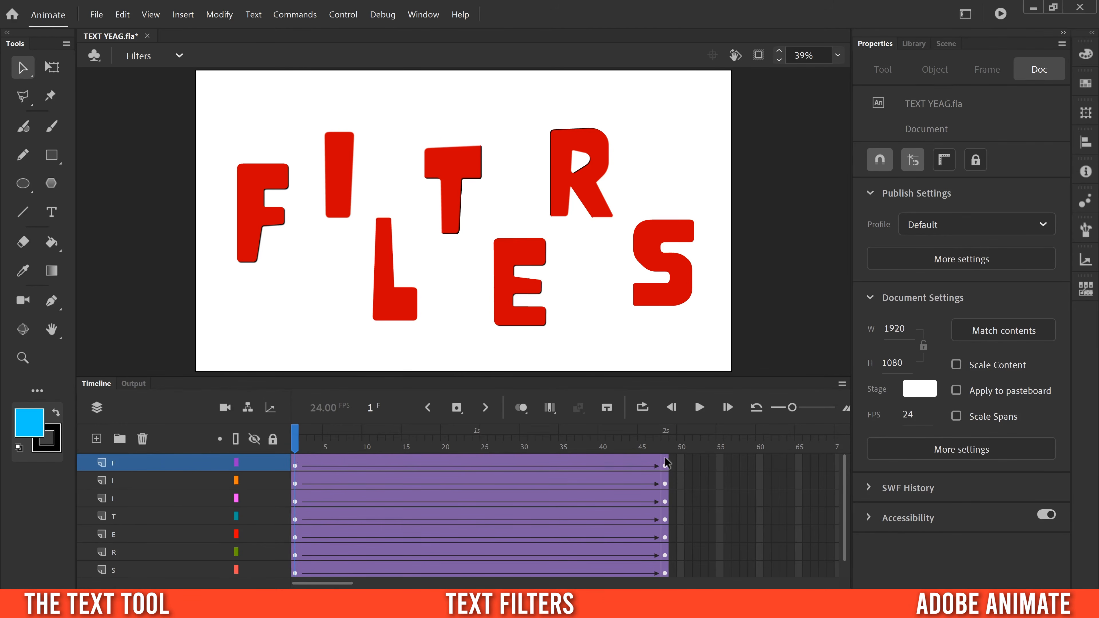
# At frame 48 of layer F, set the Drop Shadow to Blur X 48, Blur Y 61, Strength 115% and Distance 61.
pyautogui.click(666, 467)
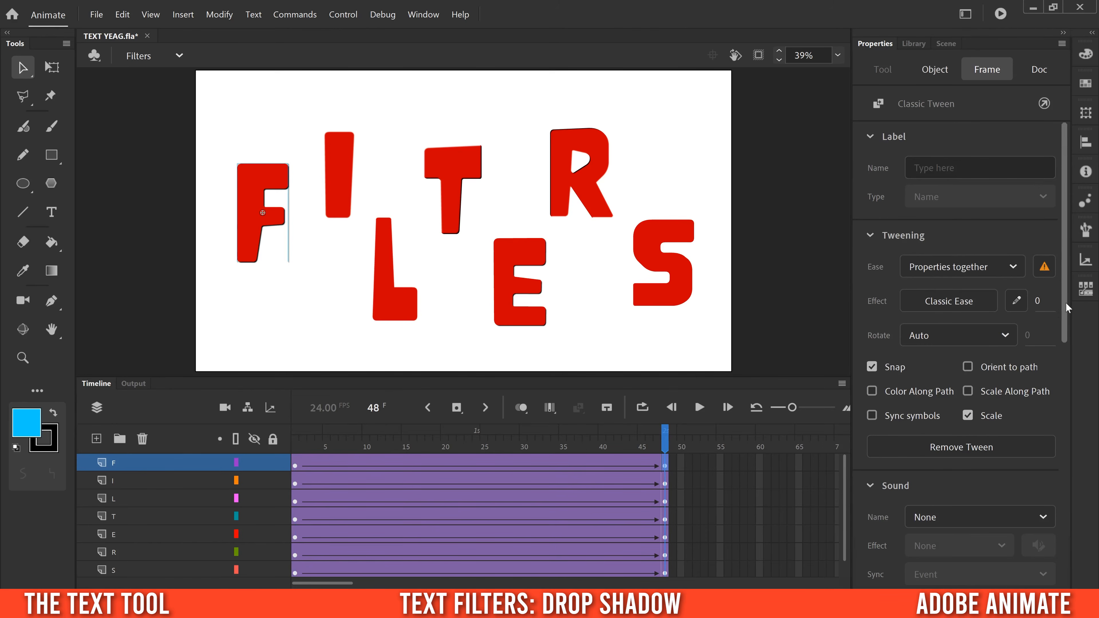
pyautogui.scroll(-10, 1067, 308)
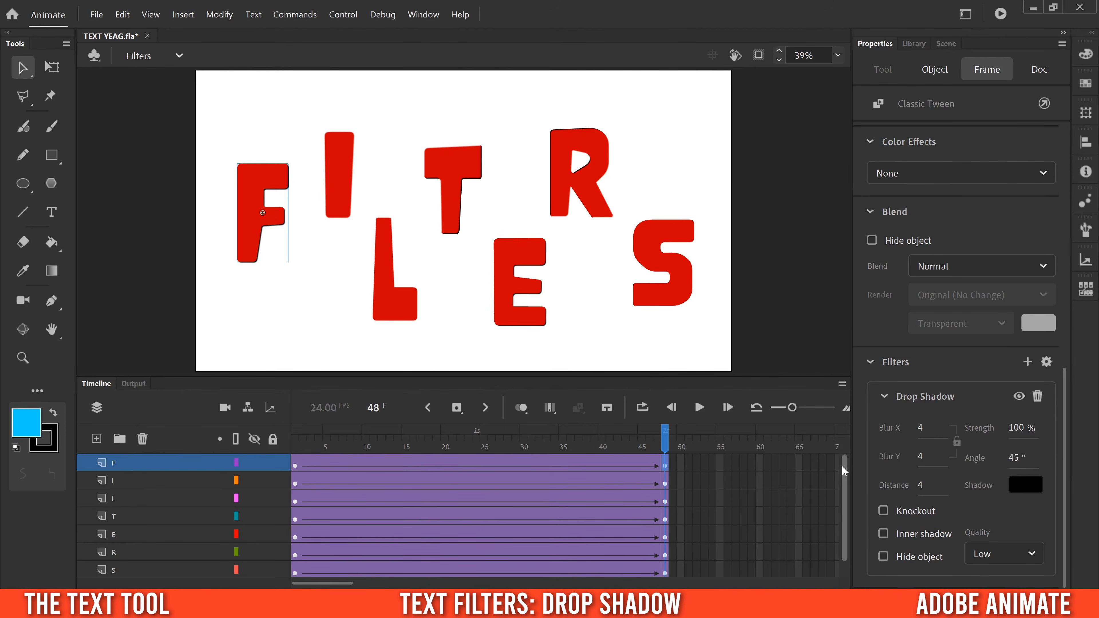
pyautogui.moveTo(920, 438); pyautogui.dragTo(940, 455)
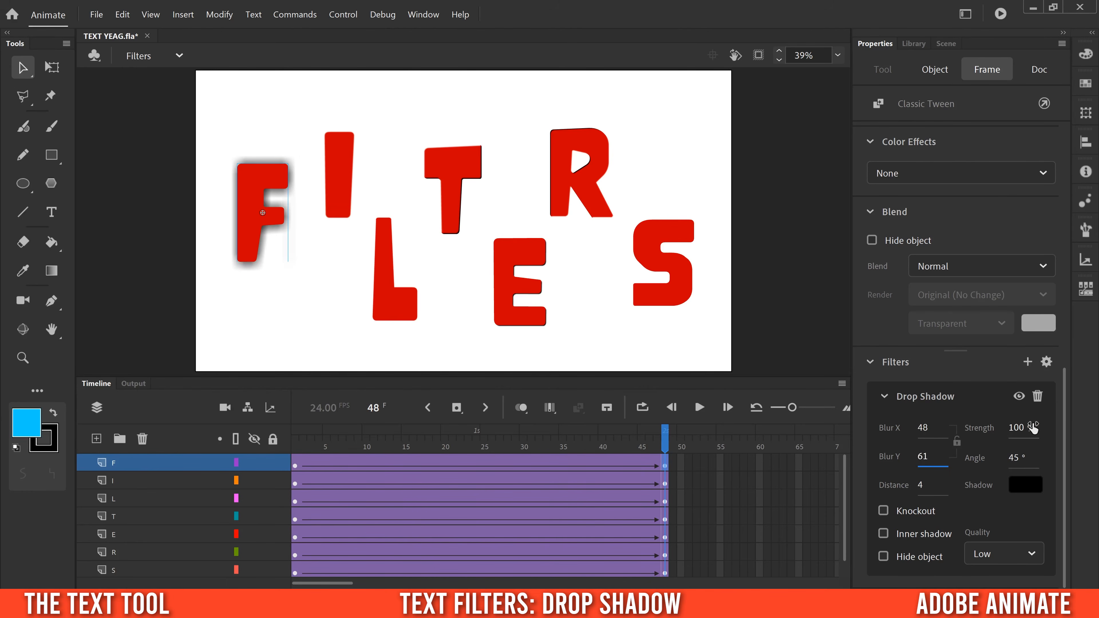
pyautogui.moveTo(1017, 427)
pyautogui.mouseDown()
pyautogui.moveTo(1093, 427)
pyautogui.moveTo(1031, 427)
pyautogui.mouseUp()
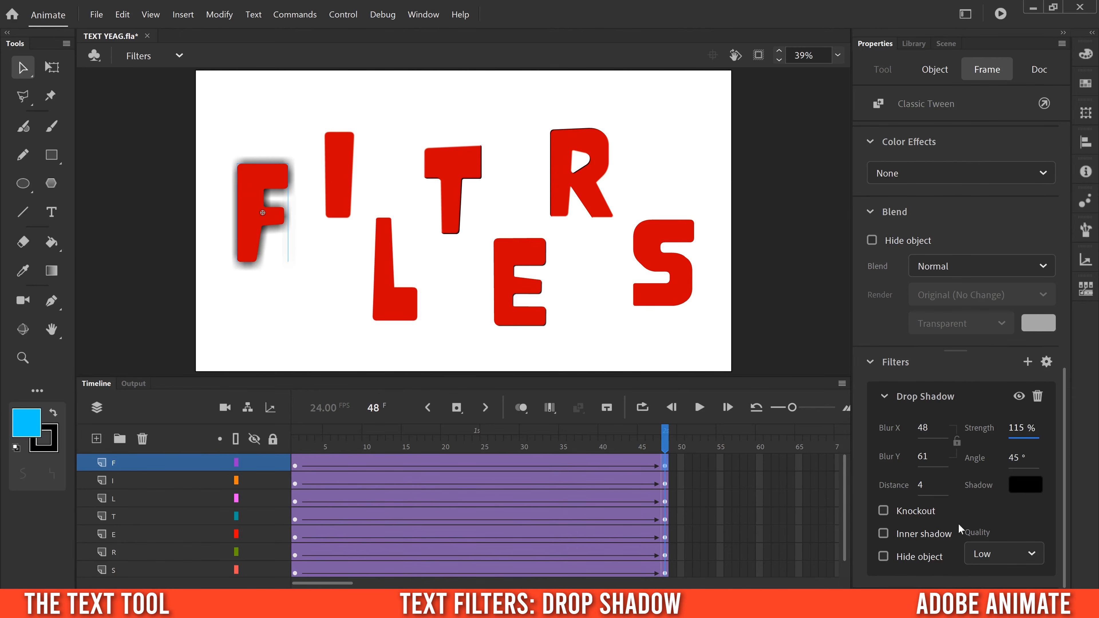
pyautogui.moveTo(921, 488); pyautogui.dragTo(963, 487)
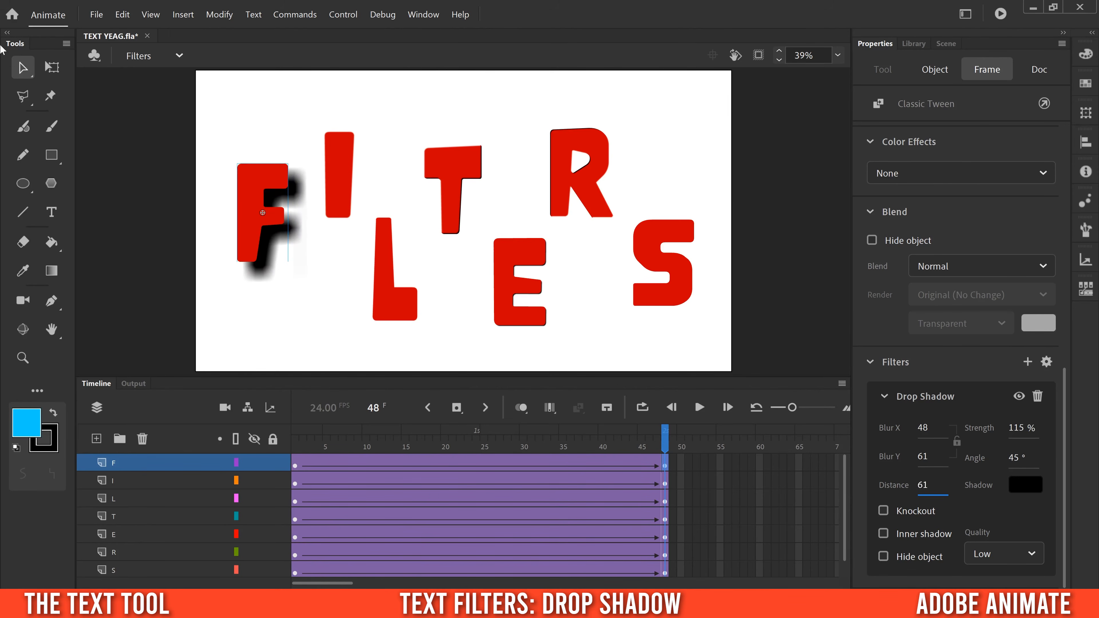
# Move the F slightly up and left at frame 48 and scrub its shadow tween.
pyautogui.moveTo(253, 189); pyautogui.dragTo(243, 182)
pyautogui.moveTo(423, 445); pyautogui.dragTo(678, 473)
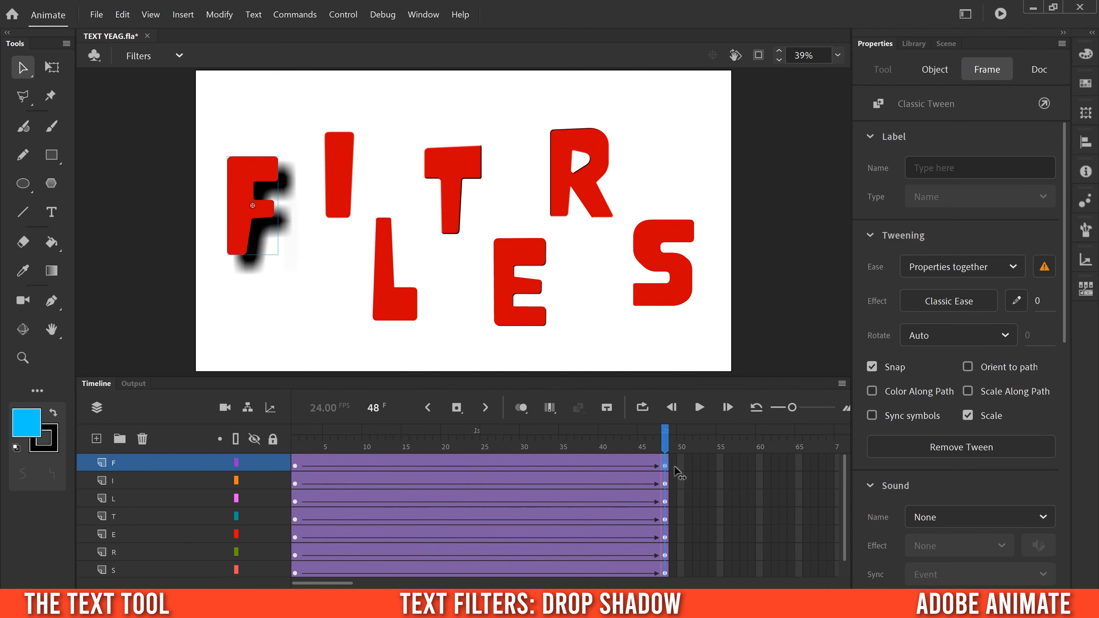
pyautogui.click(277, 271)
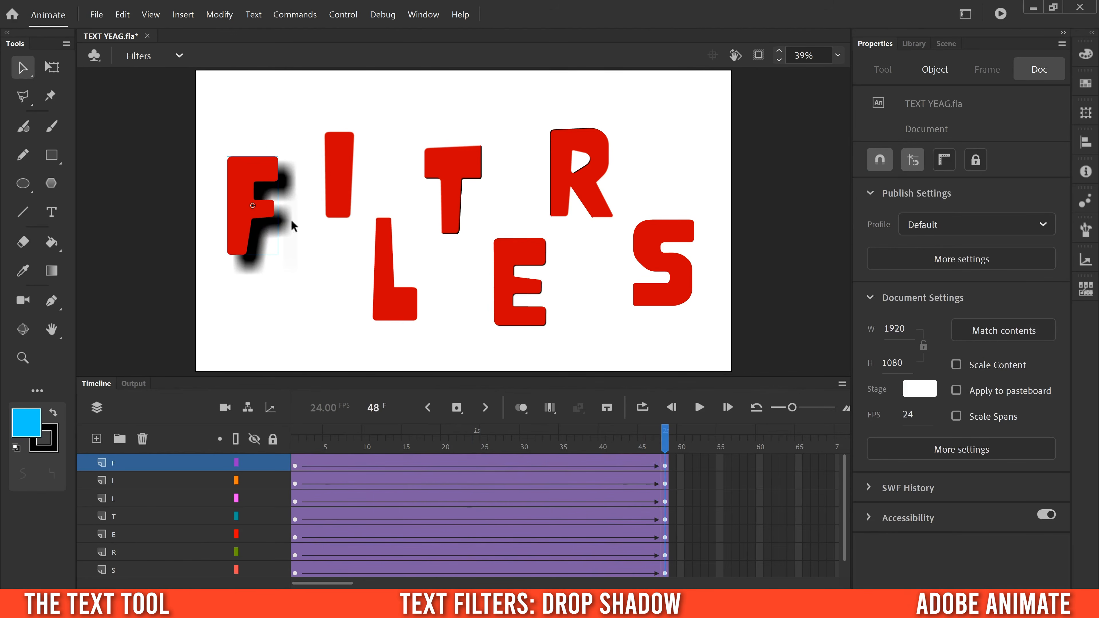
# Try the Drop Shadow's Knockout, Inner shadow and Hide object options on the F at frame 48, turning each one back off.
pyautogui.click(665, 467)
pyautogui.scroll(-10, 1065, 307)
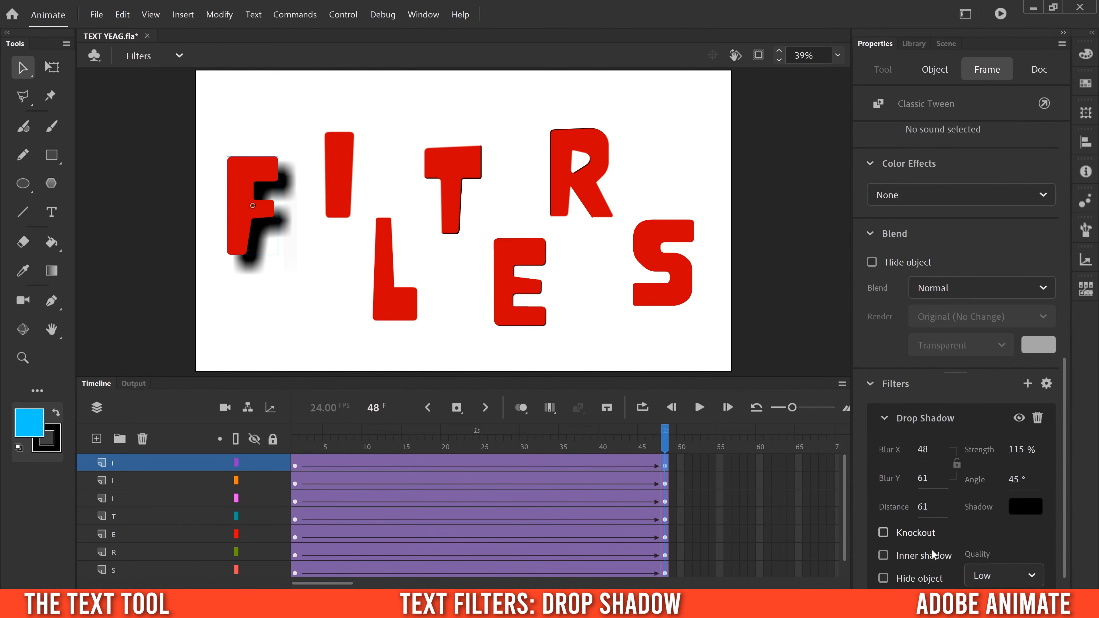
pyautogui.click(884, 532)
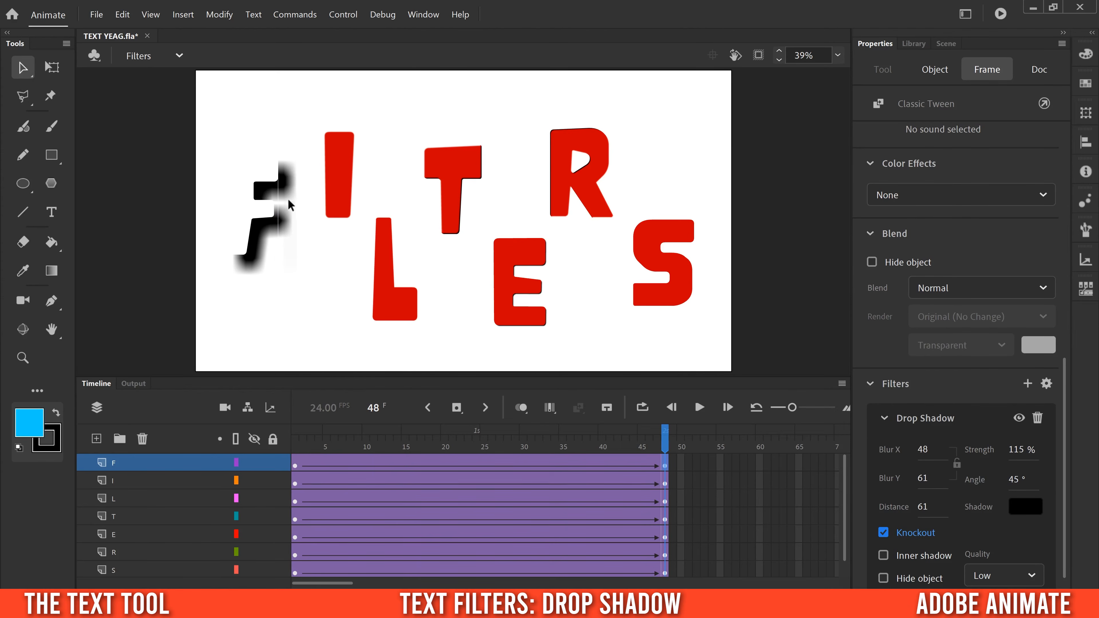
pyautogui.click(884, 533)
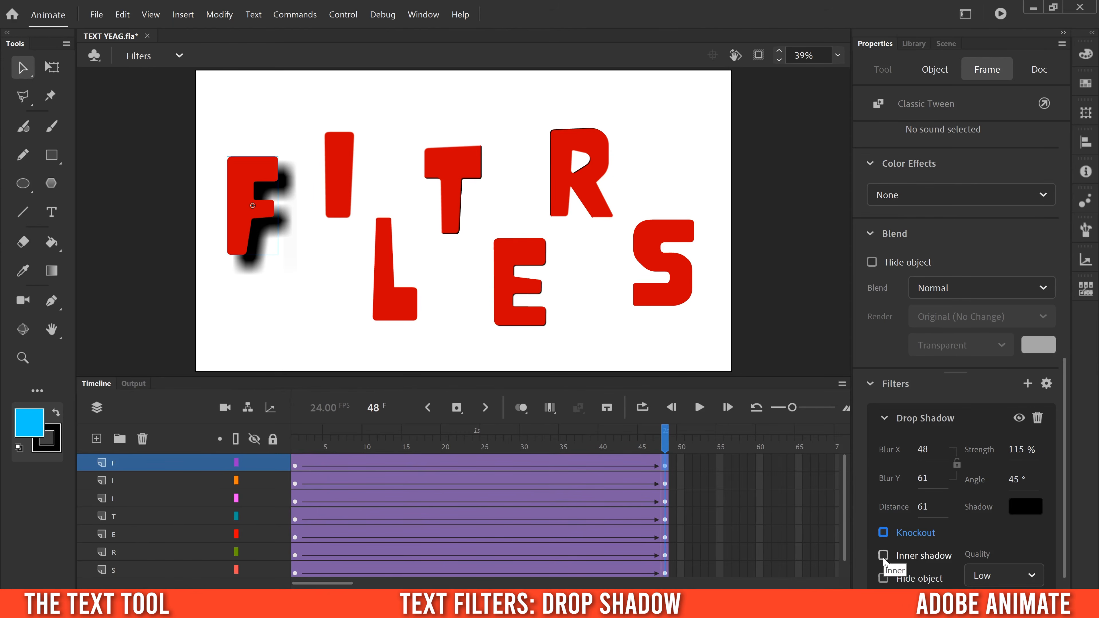
pyautogui.click(884, 556)
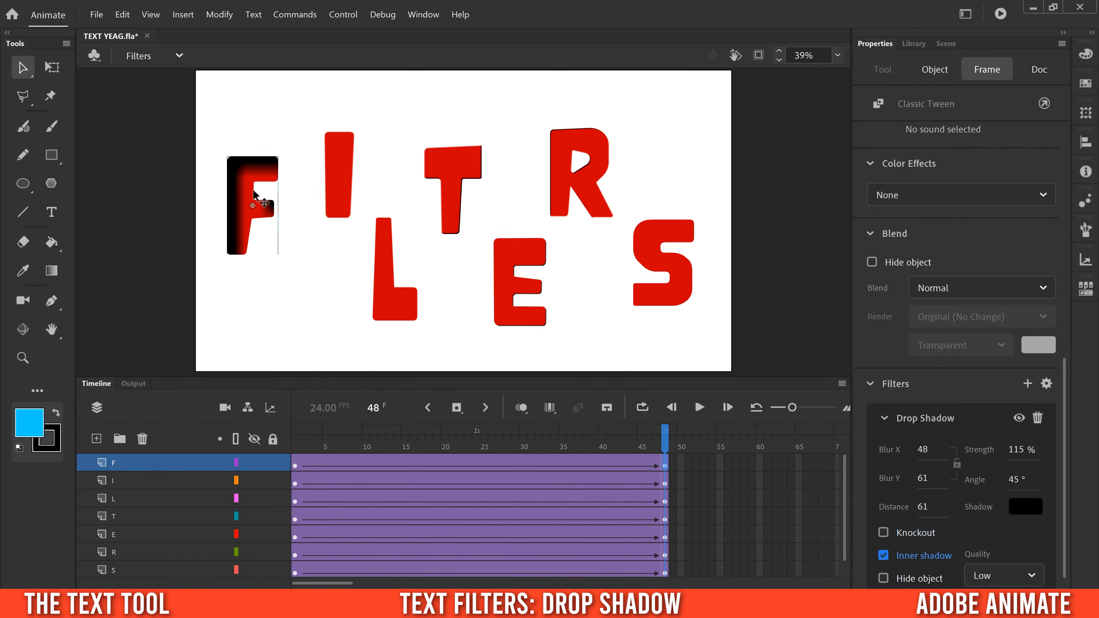
pyautogui.click(885, 555)
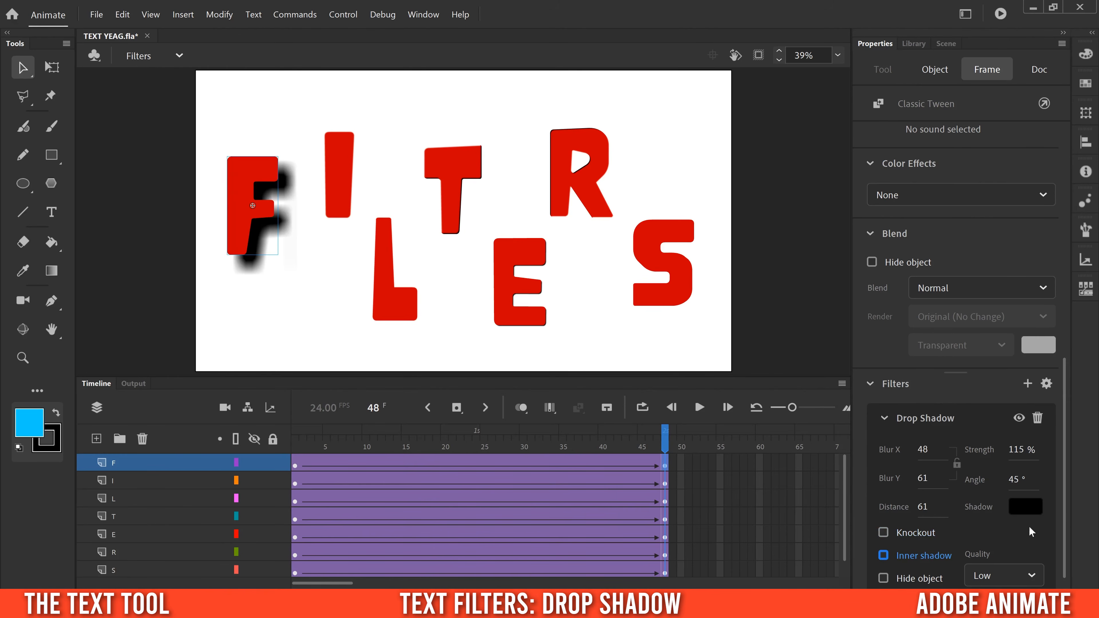
pyautogui.scroll(-1, 884, 561)
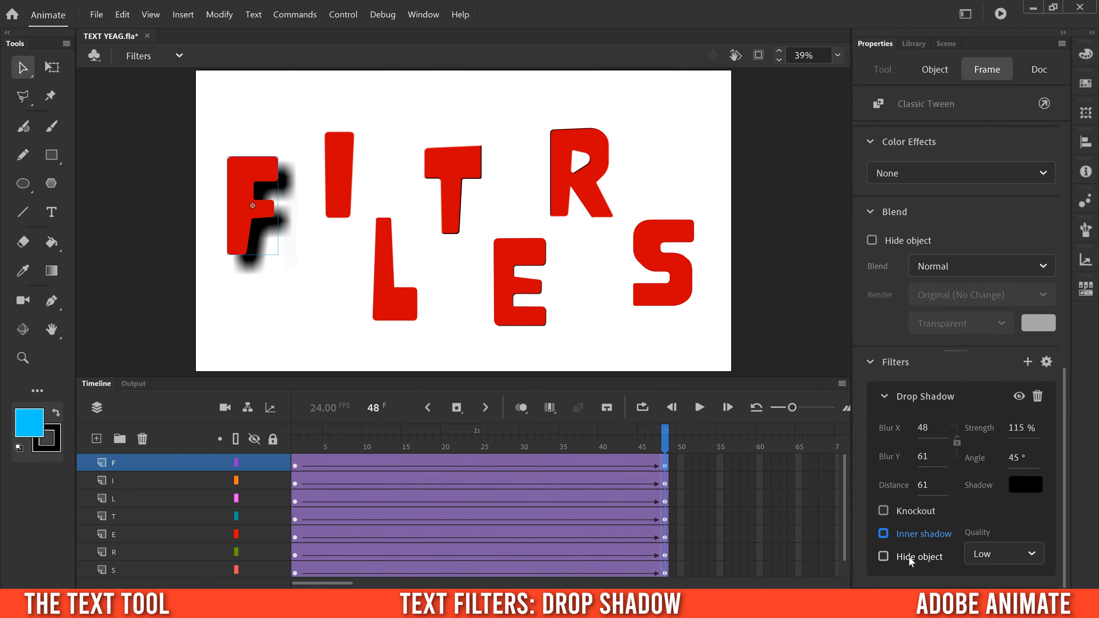
pyautogui.click(884, 555)
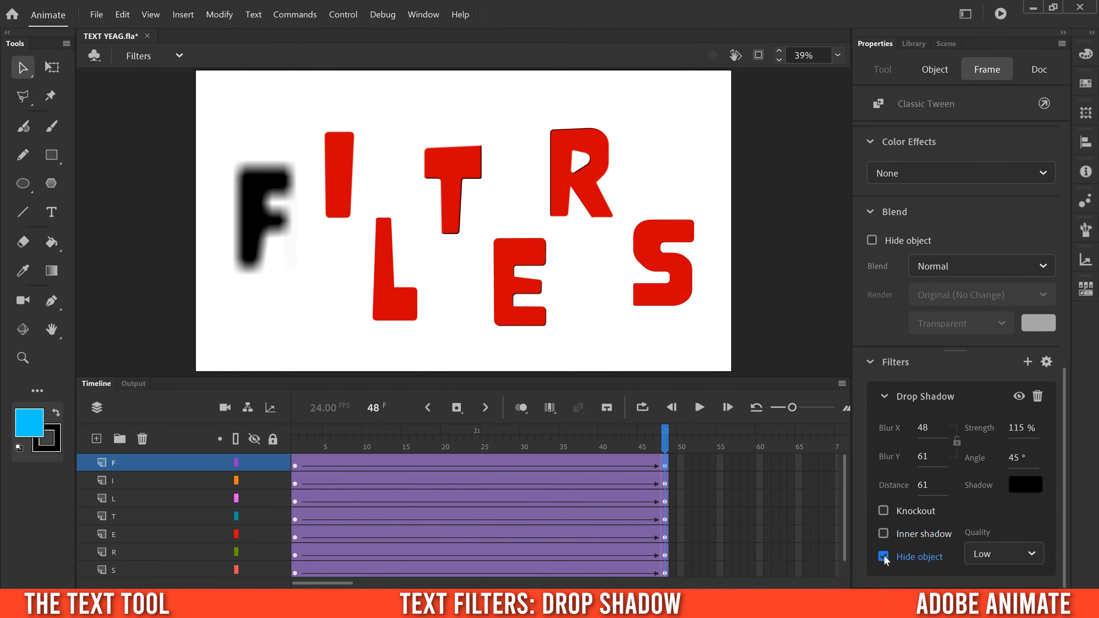
pyautogui.click(884, 555)
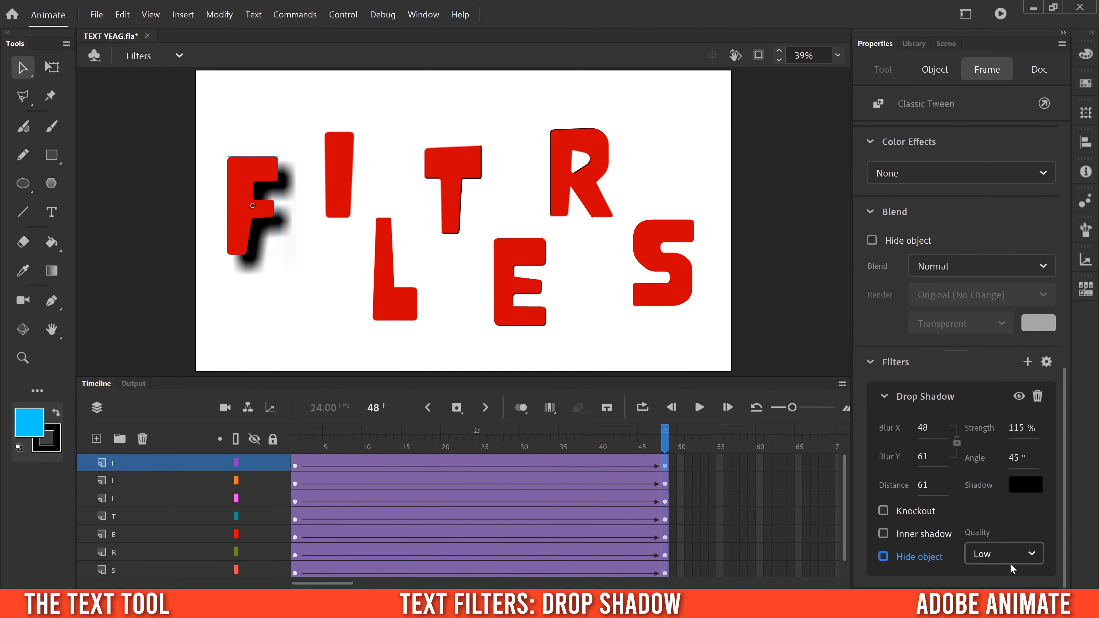
# Set the F's Drop Shadow quality to High at frame 48 and scrub the tween.
pyautogui.click(1033, 555)
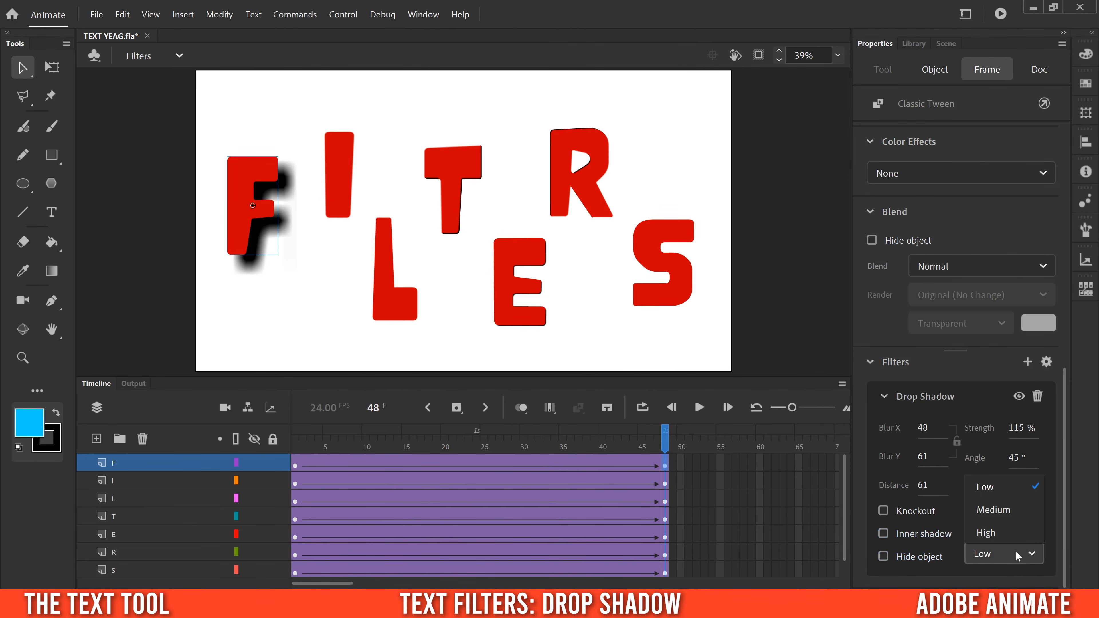
pyautogui.click(991, 533)
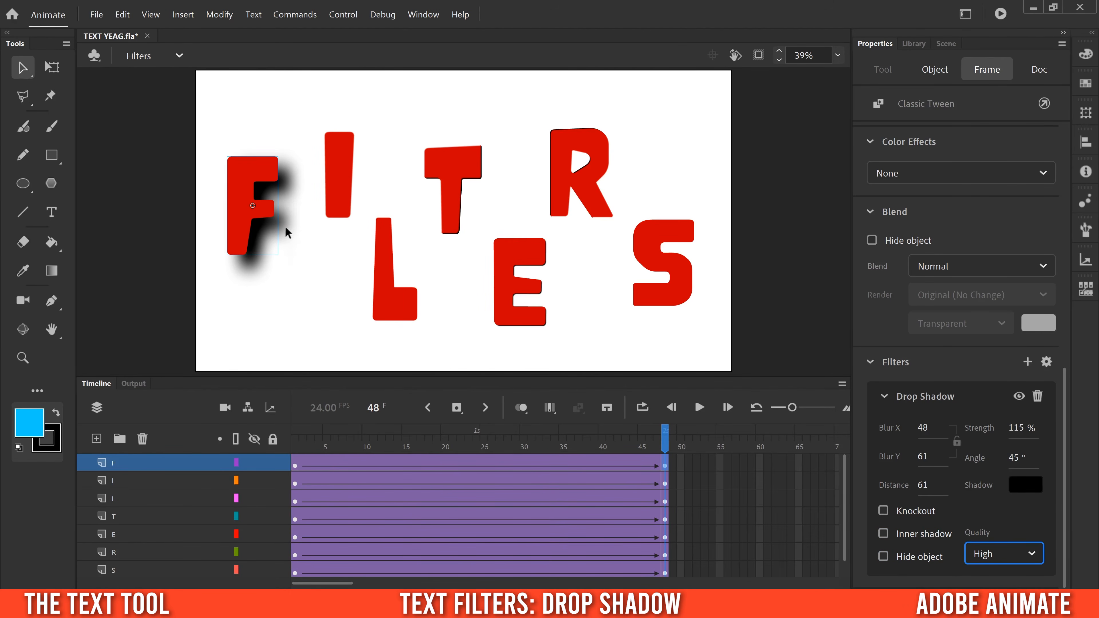
pyautogui.moveTo(629, 452); pyautogui.dragTo(665, 452)
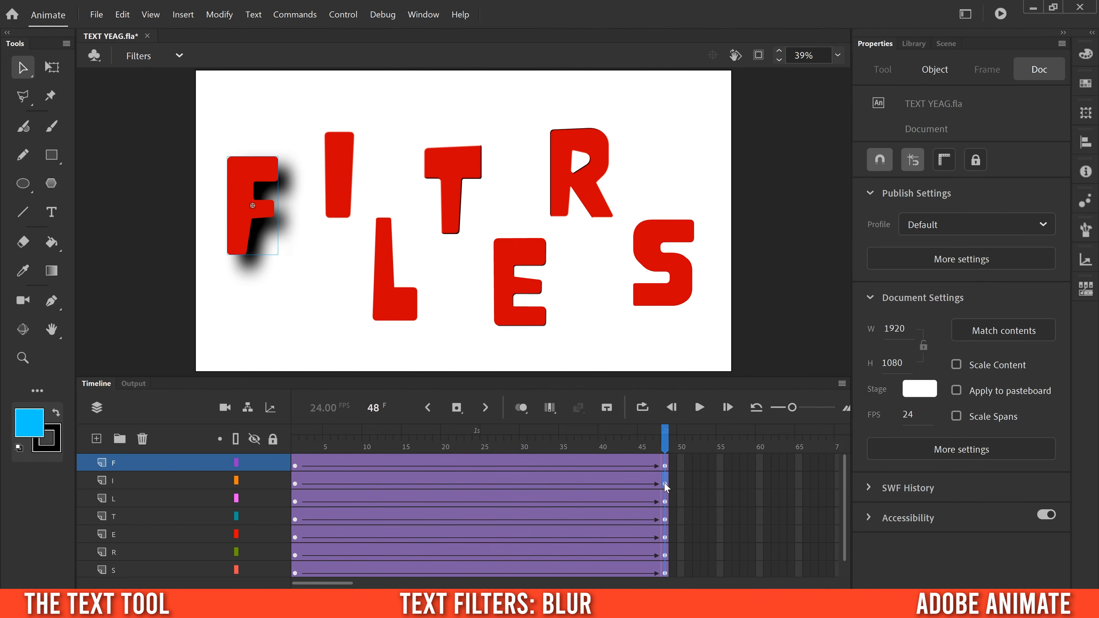
# At frame 48 of layer I, set the Blur filter's quality to High, increase Blur X and Blur Y, and play the animation.
pyautogui.click(666, 484)
pyautogui.scroll(-10, 1058, 546)
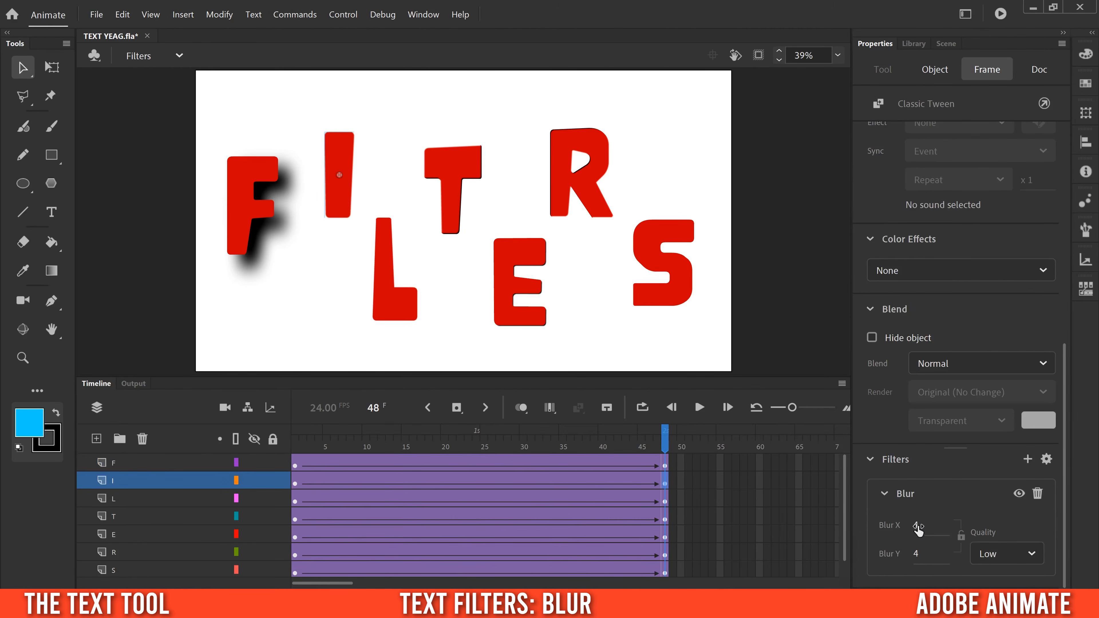
pyautogui.click(1032, 554)
pyautogui.click(998, 535)
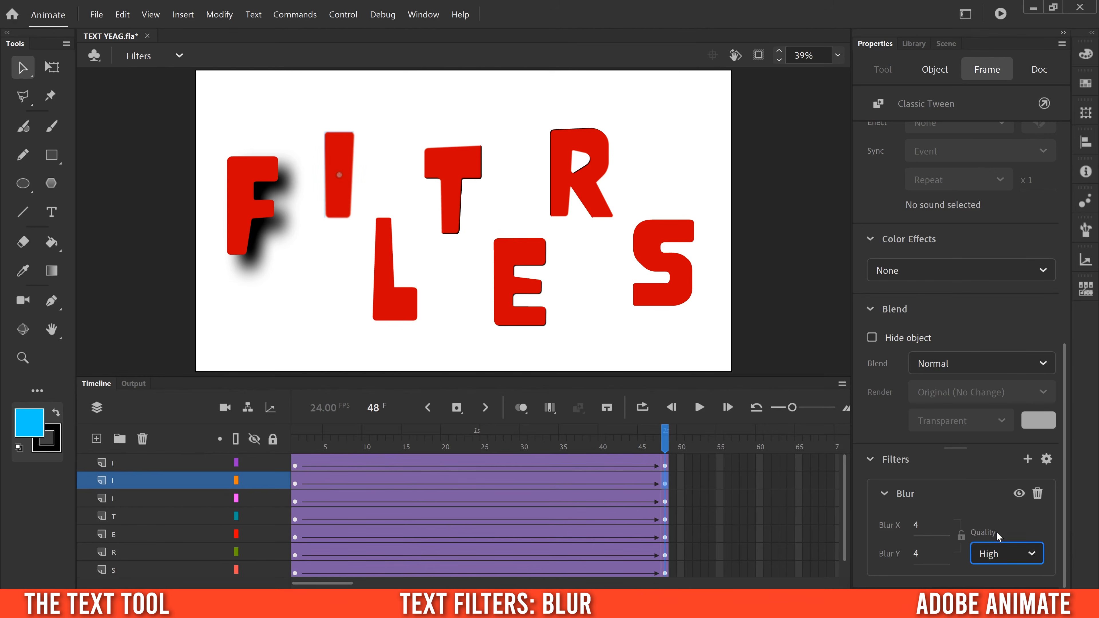
pyautogui.click(917, 527)
pyautogui.moveTo(920, 525); pyautogui.dragTo(964, 551)
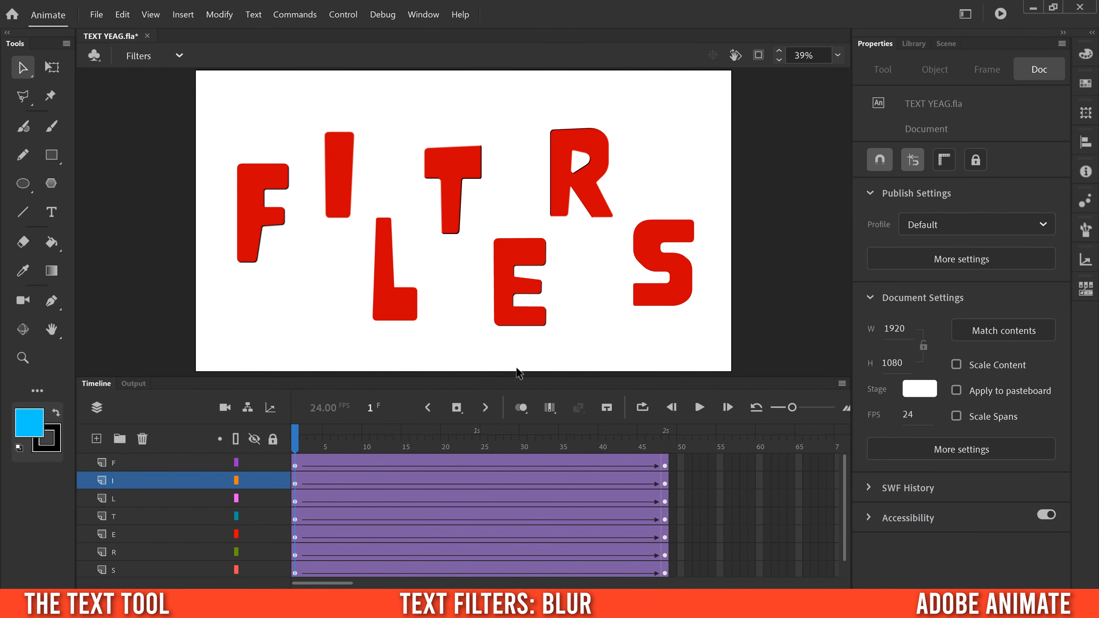
pyautogui.click(700, 407)
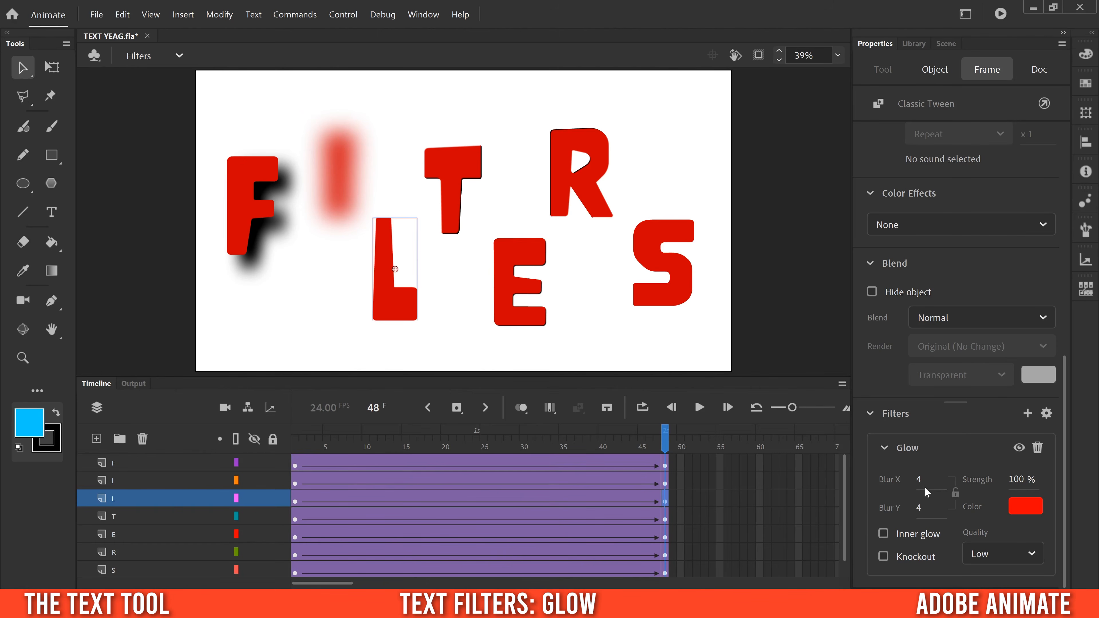
# At frame 48 of layer L, set the Glow filter's Blur X to 22, Blur Y to 49, strength to 142% and color to yellow.
pyautogui.moveTo(920, 479); pyautogui.dragTo(953, 509)
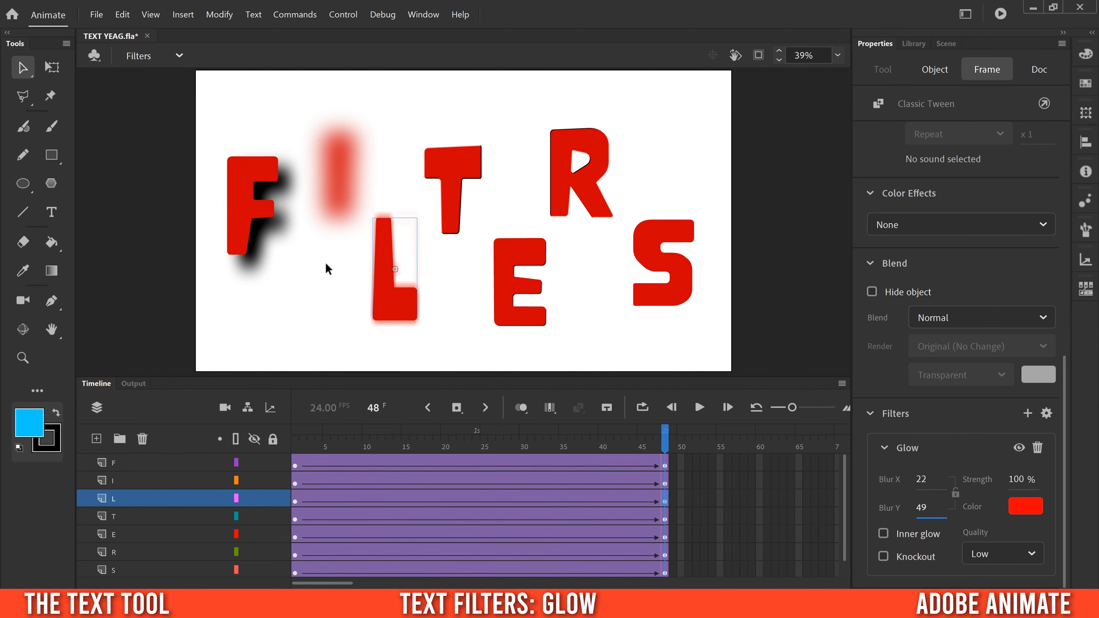
pyautogui.moveTo(1021, 479); pyautogui.dragTo(1054, 482)
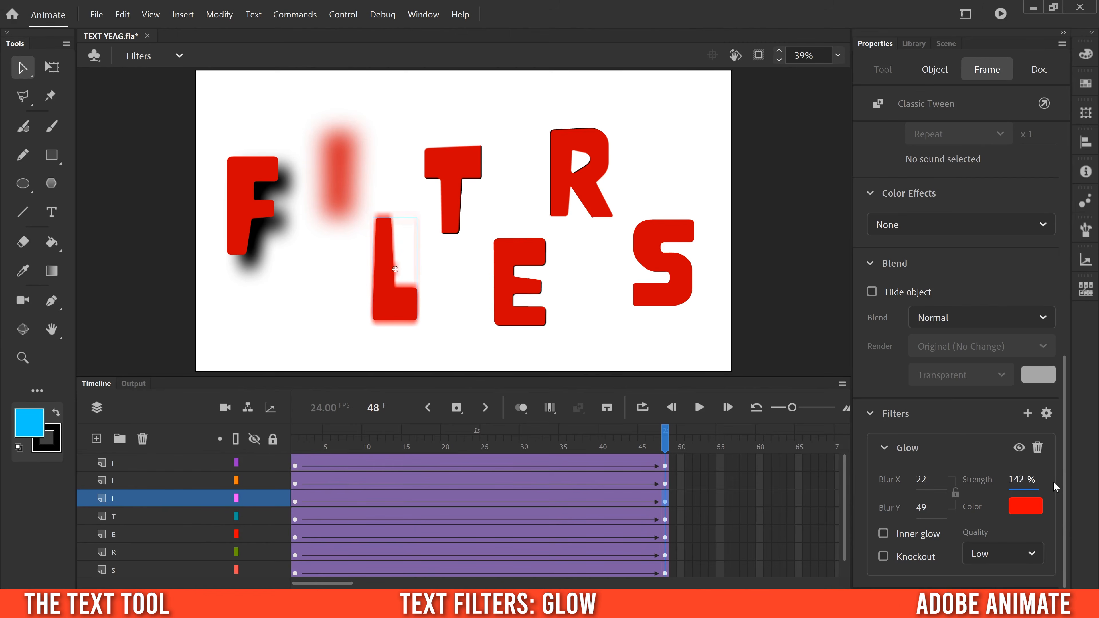
pyautogui.click(1026, 508)
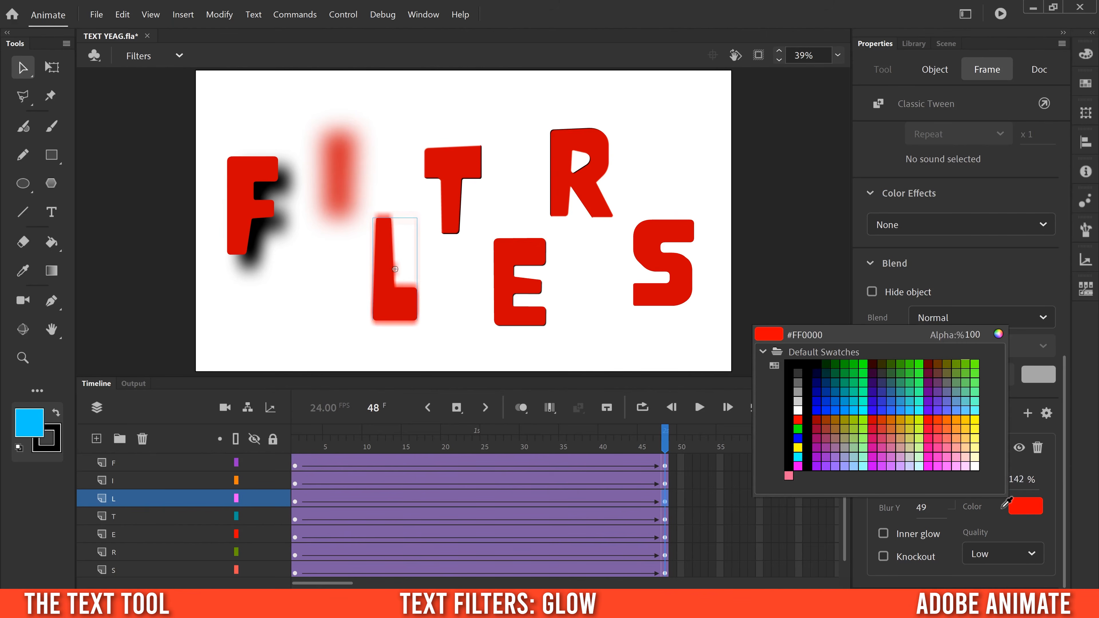
pyautogui.click(975, 429)
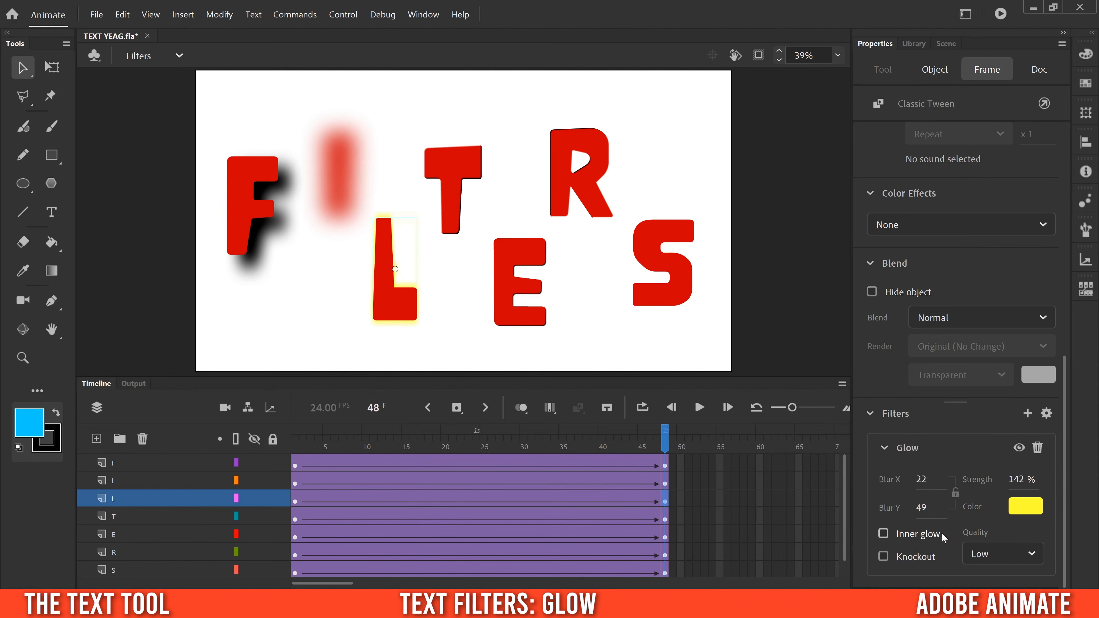
# Try the Glow filter's Inner glow and Knockout options on the L, turning Knockout back off.
pyautogui.click(883, 535)
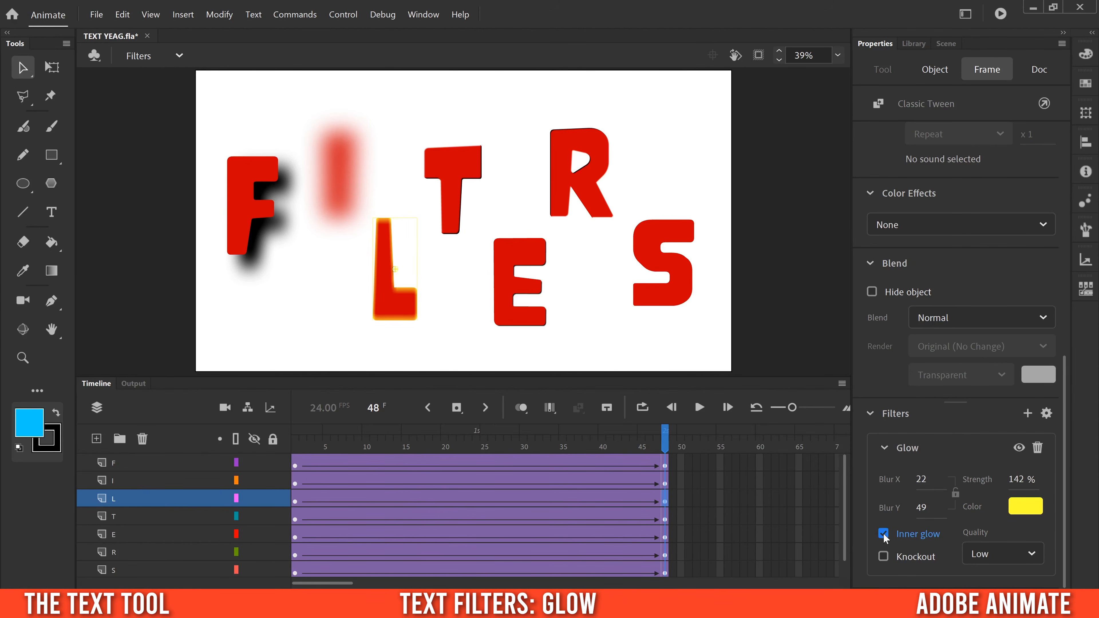
pyautogui.click(884, 557)
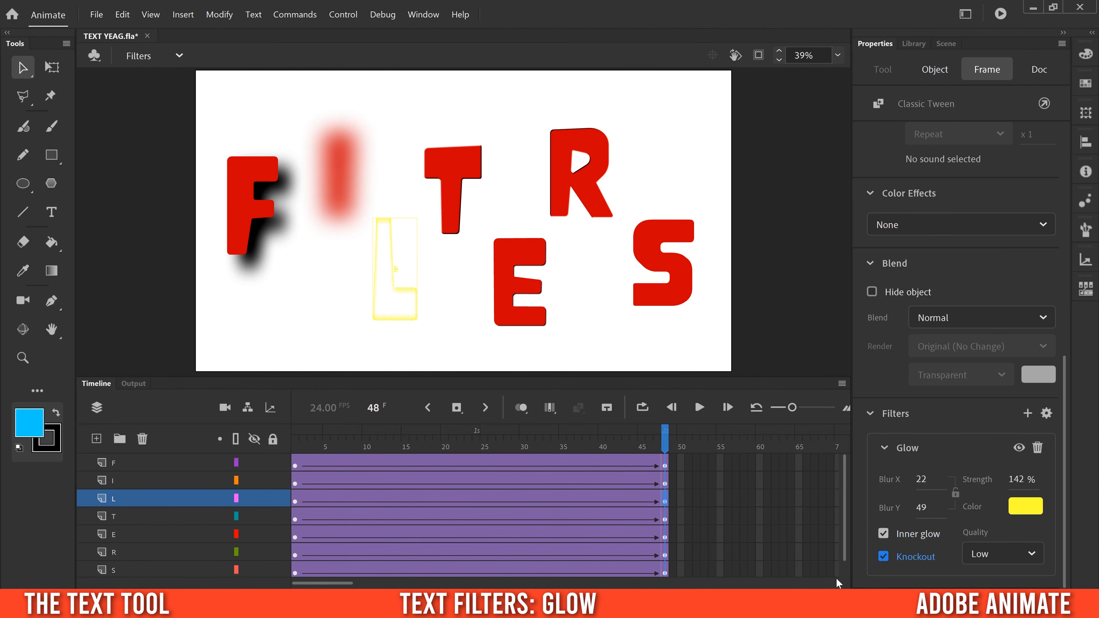
pyautogui.click(886, 558)
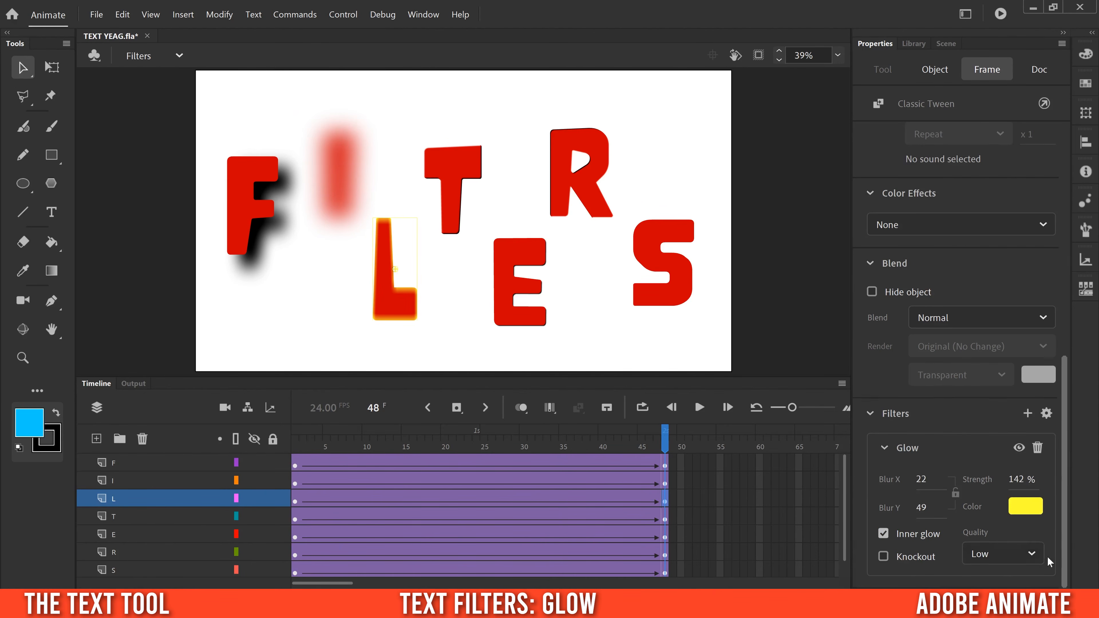
# Set the L's Glow quality to High with Inner glow turned off, and play the animation.
pyautogui.click(1001, 560)
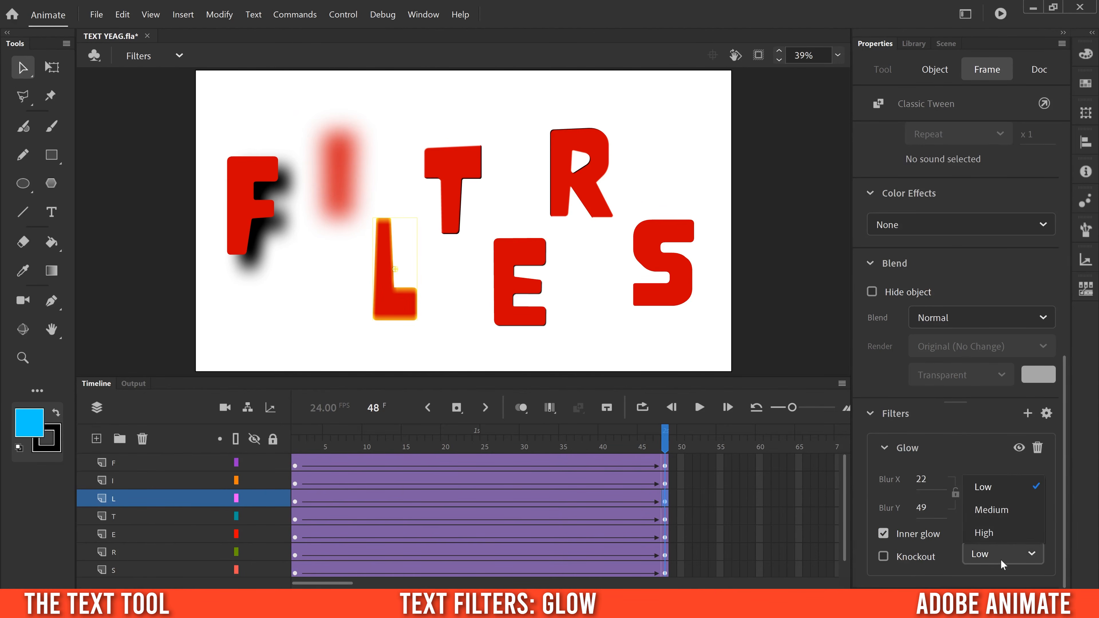
pyautogui.click(997, 530)
pyautogui.click(883, 535)
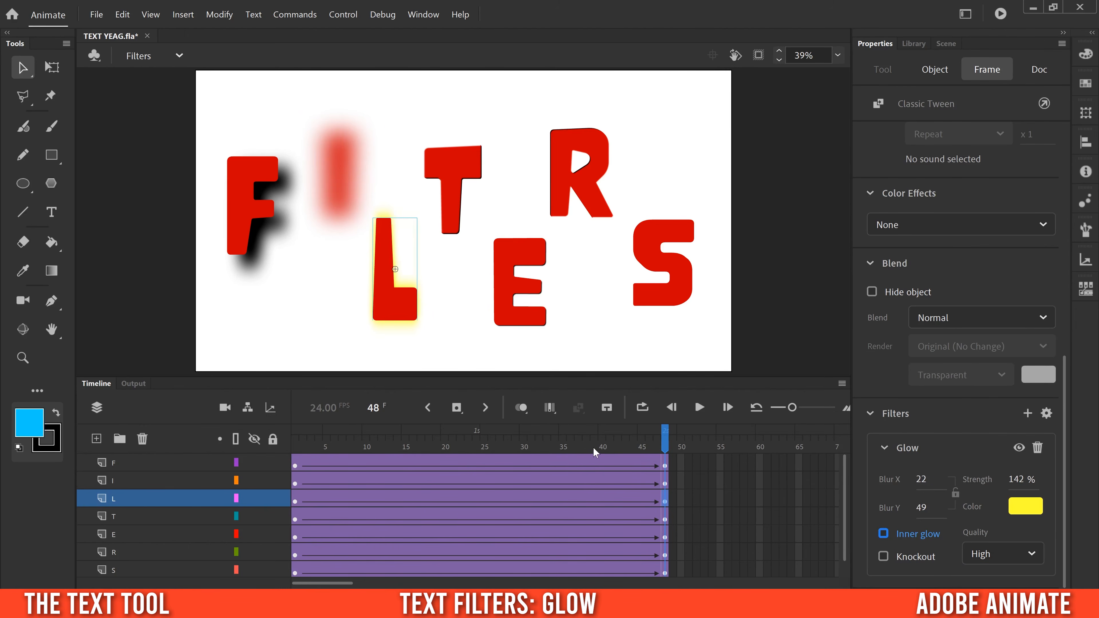
pyautogui.press('Return')
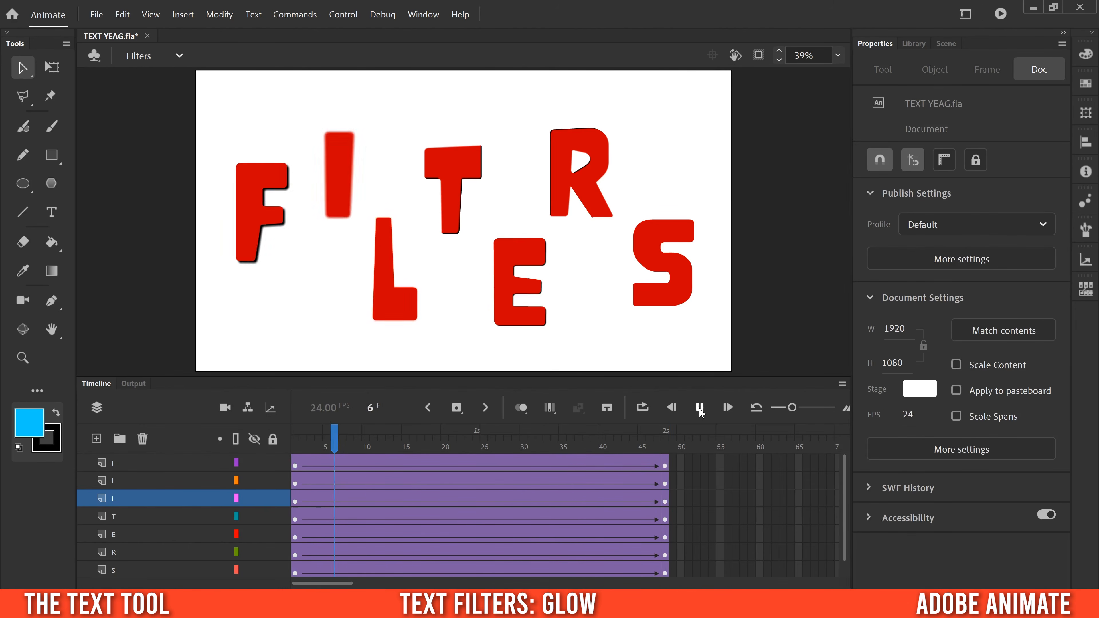
pyautogui.click(391, 319)
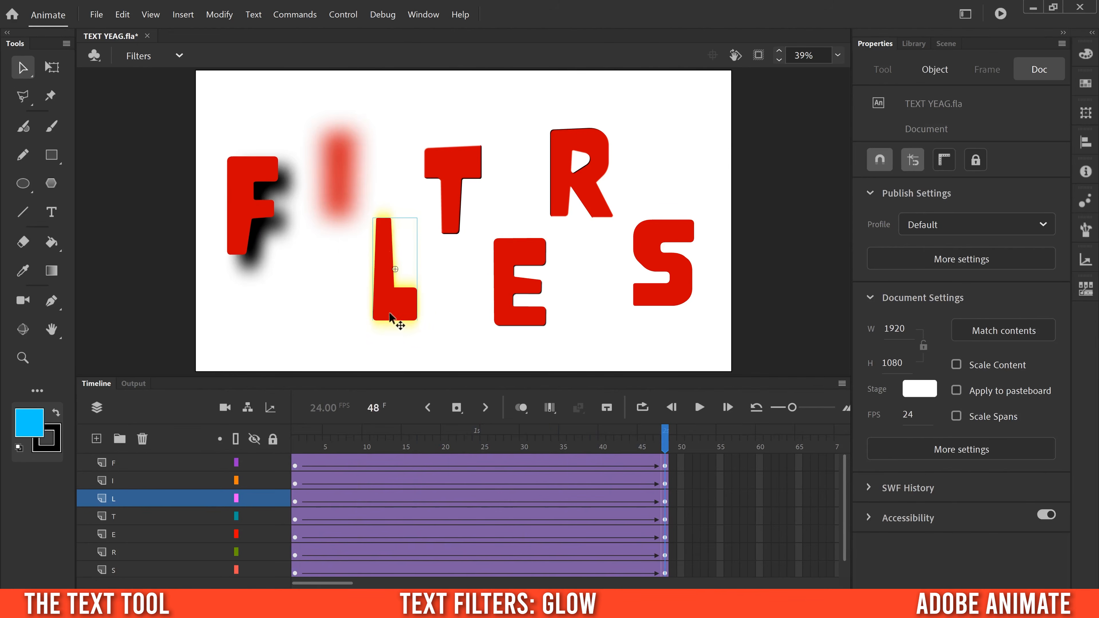
# At frame 48 of layer T, try the Bevel filter's Full type and Knockout option, returning to Inner with Knockout off.
pyautogui.click(658, 517)
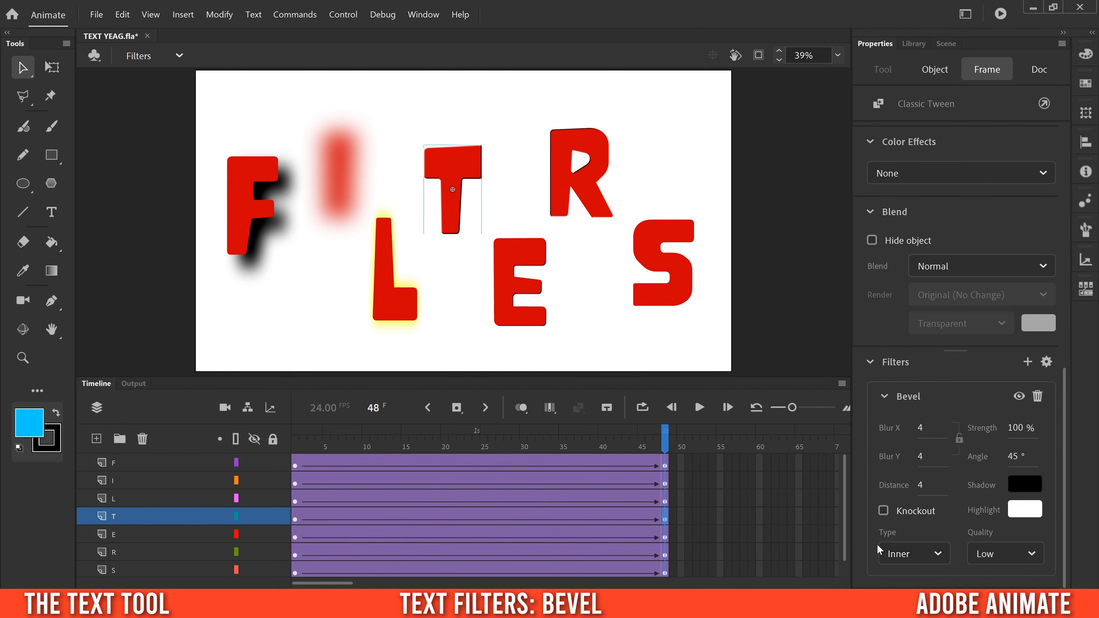
pyautogui.click(938, 558)
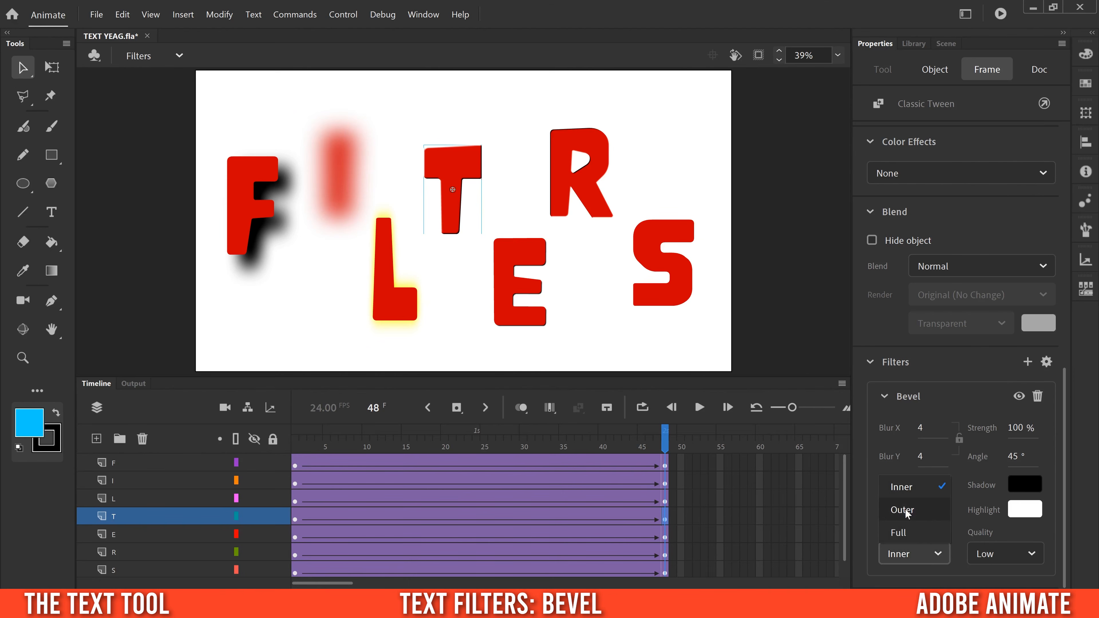
pyautogui.click(903, 532)
pyautogui.click(910, 489)
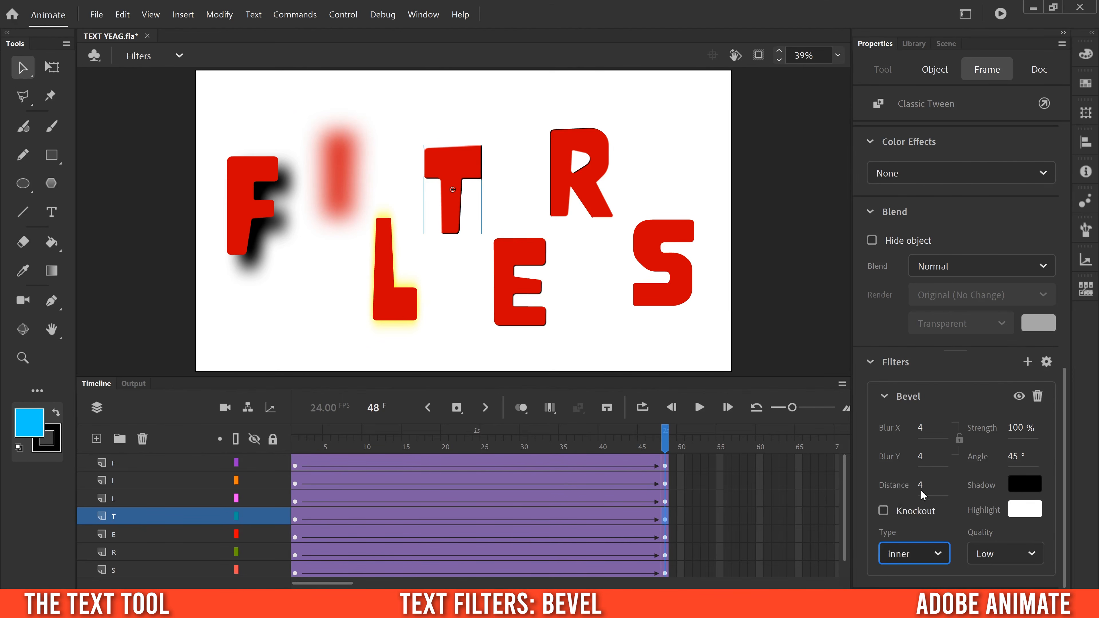
pyautogui.click(884, 512)
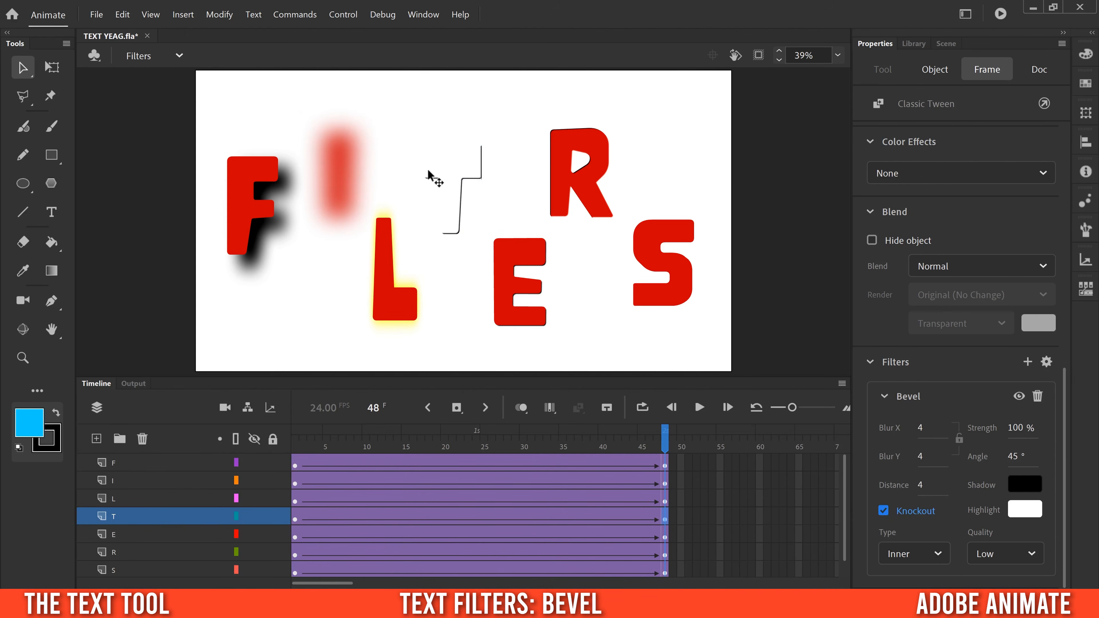
pyautogui.click(884, 511)
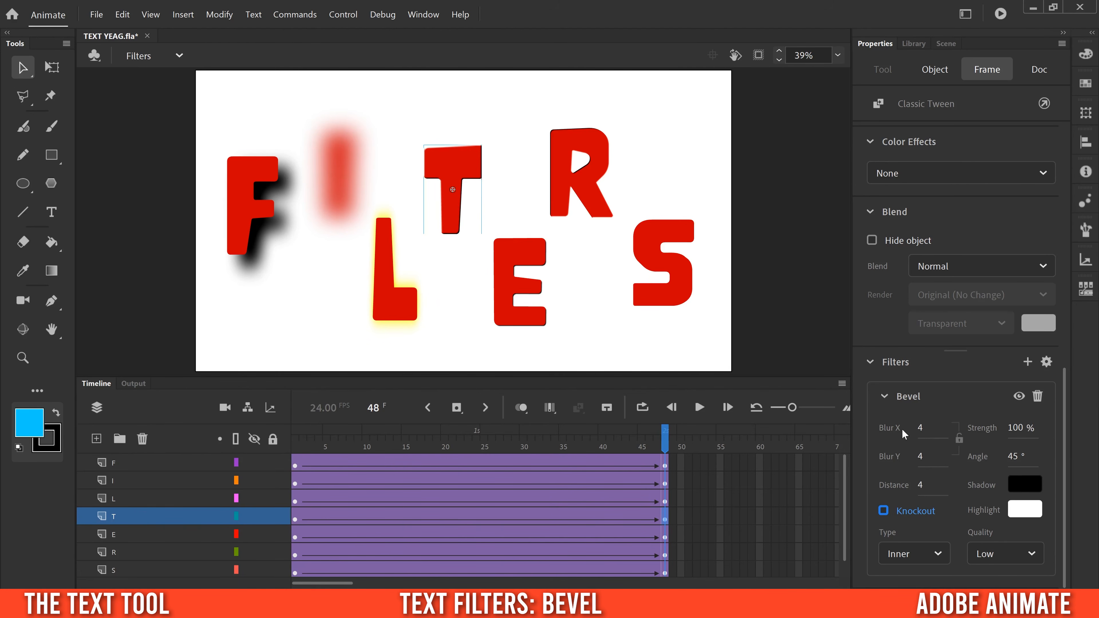
# Set the T's Bevel at frame 48 to Blur X 19, Blur Y 28, Distance 12, Strength 182% and Angle 72°.
pyautogui.moveTo(919, 431); pyautogui.dragTo(938, 456)
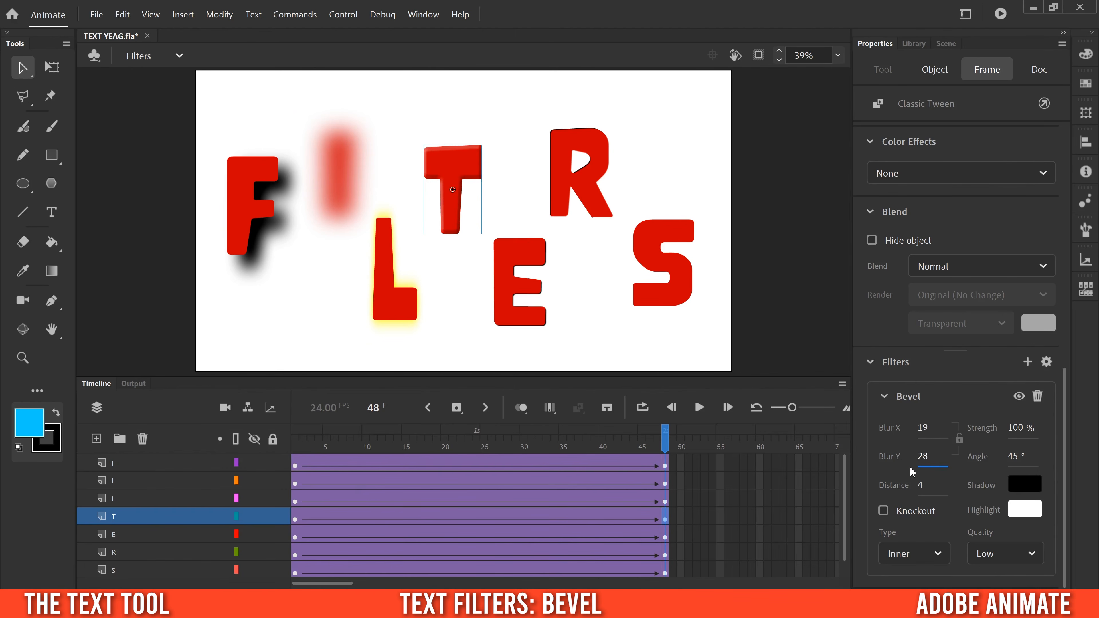
pyautogui.moveTo(919, 487)
pyautogui.mouseDown()
pyautogui.moveTo(938, 483)
pyautogui.moveTo(922, 477)
pyautogui.mouseUp()
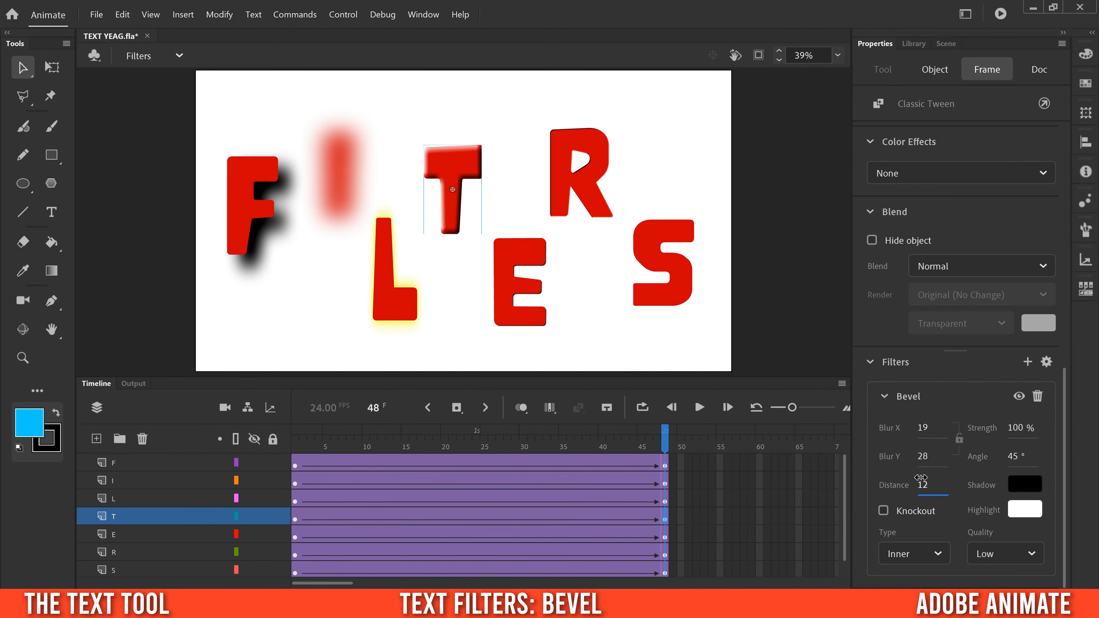
pyautogui.moveTo(1017, 427); pyautogui.dragTo(1071, 425)
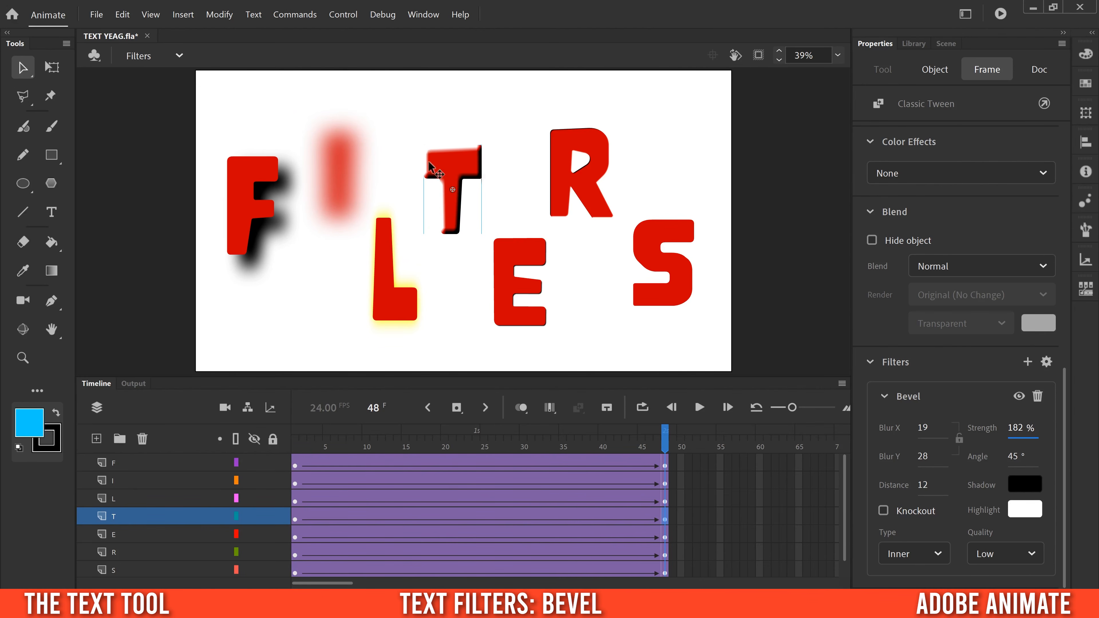
pyautogui.moveTo(1017, 458)
pyautogui.mouseDown()
pyautogui.moveTo(1068, 448)
pyautogui.moveTo(996, 455)
pyautogui.moveTo(1052, 458)
pyautogui.moveTo(1036, 458)
pyautogui.mouseUp()
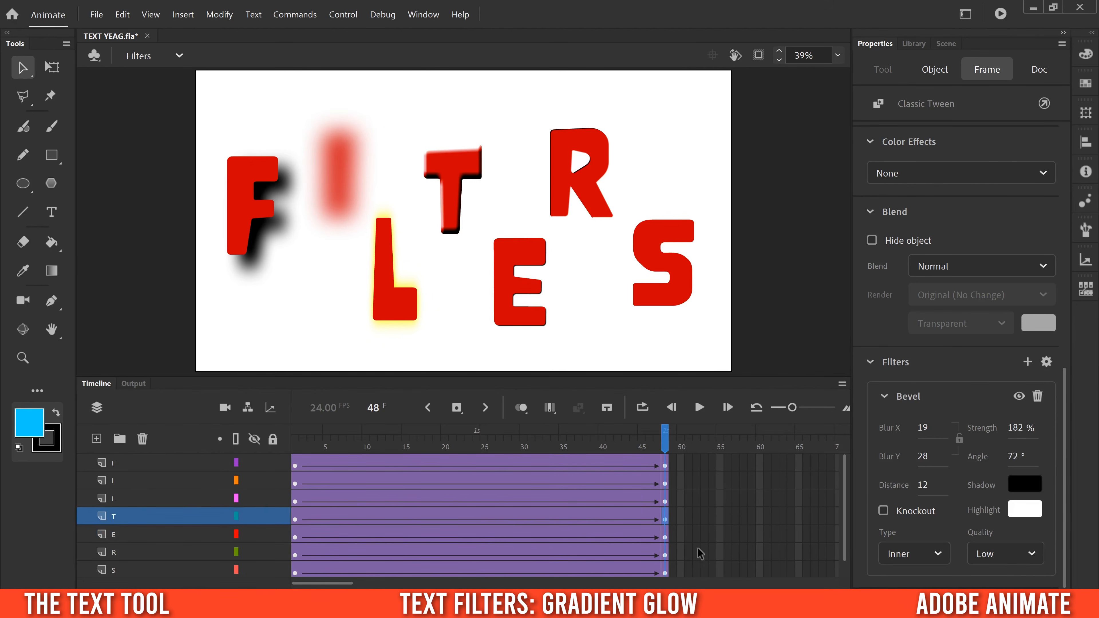
# At frame 48 of layer E, set the Gradient Glow's Blur X to 74, Blur Y to 53 and Distance to 61.
pyautogui.click(665, 537)
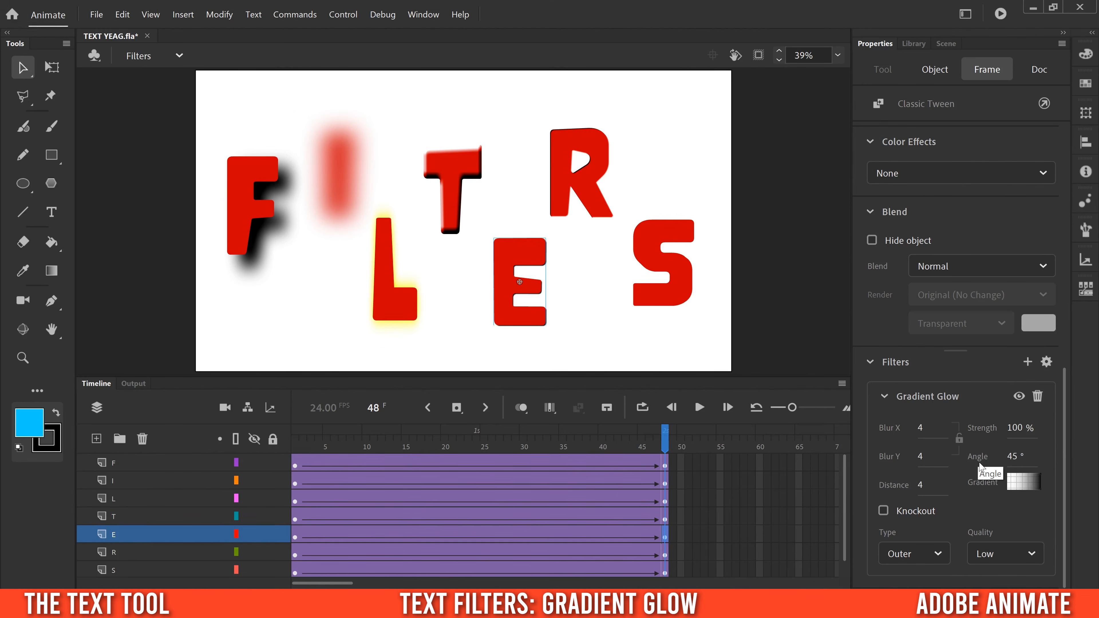
pyautogui.moveTo(923, 427); pyautogui.dragTo(971, 428)
pyautogui.moveTo(924, 457); pyautogui.dragTo(961, 483)
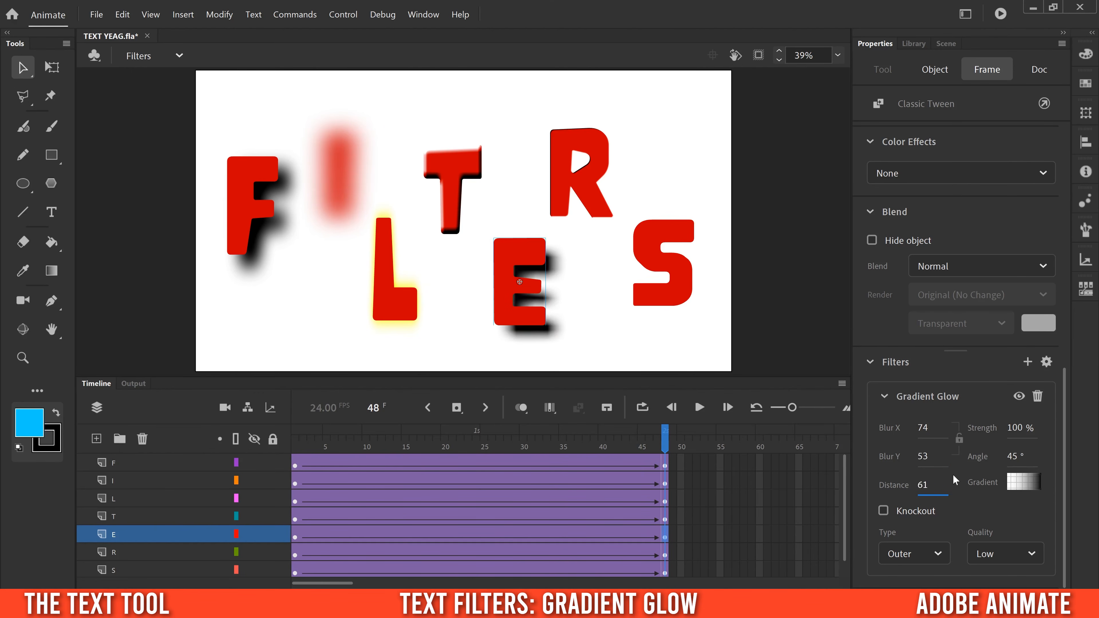
# Recolor the E's Gradient Glow gradient with pale yellow at the transparent end and blue at the opaque end.
pyautogui.click(1023, 482)
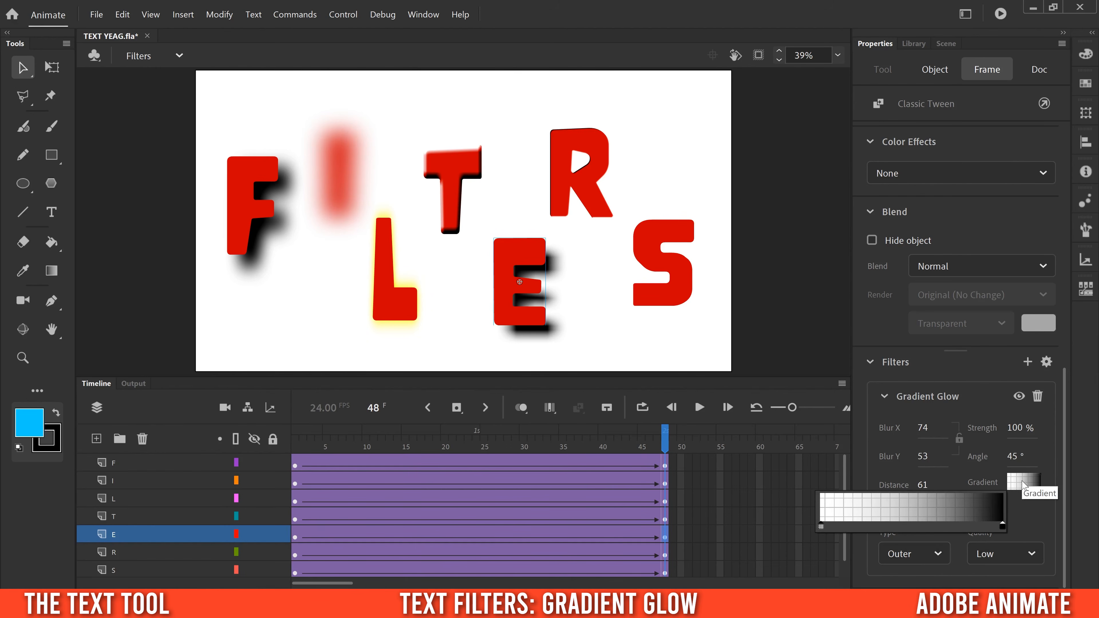
pyautogui.click(820, 526)
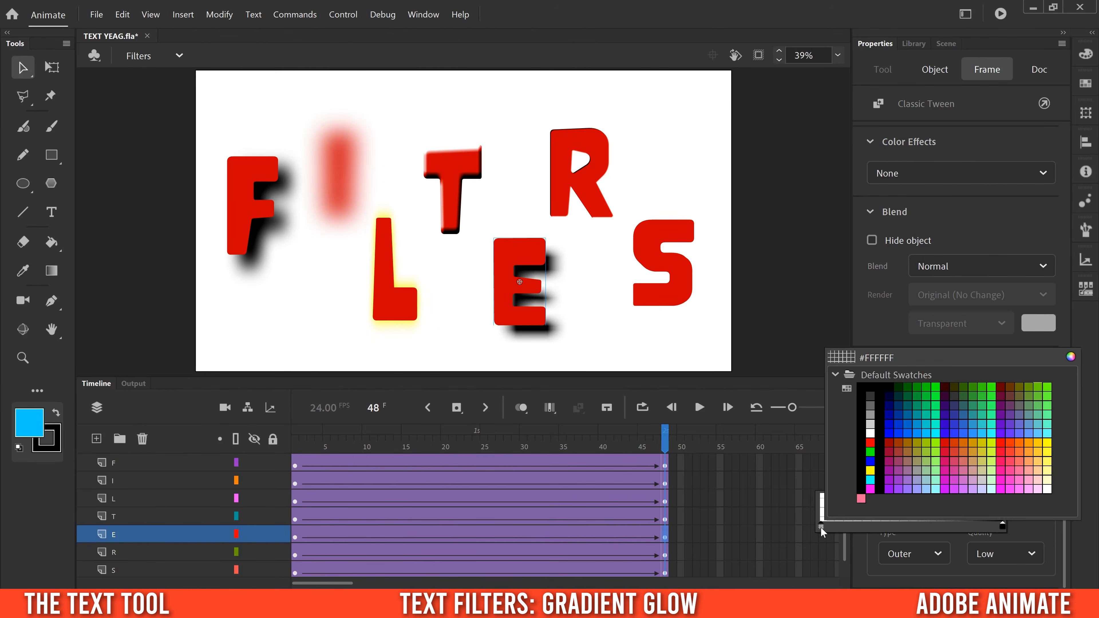
pyautogui.press('Escape')
pyautogui.click(822, 525)
pyautogui.click(988, 446)
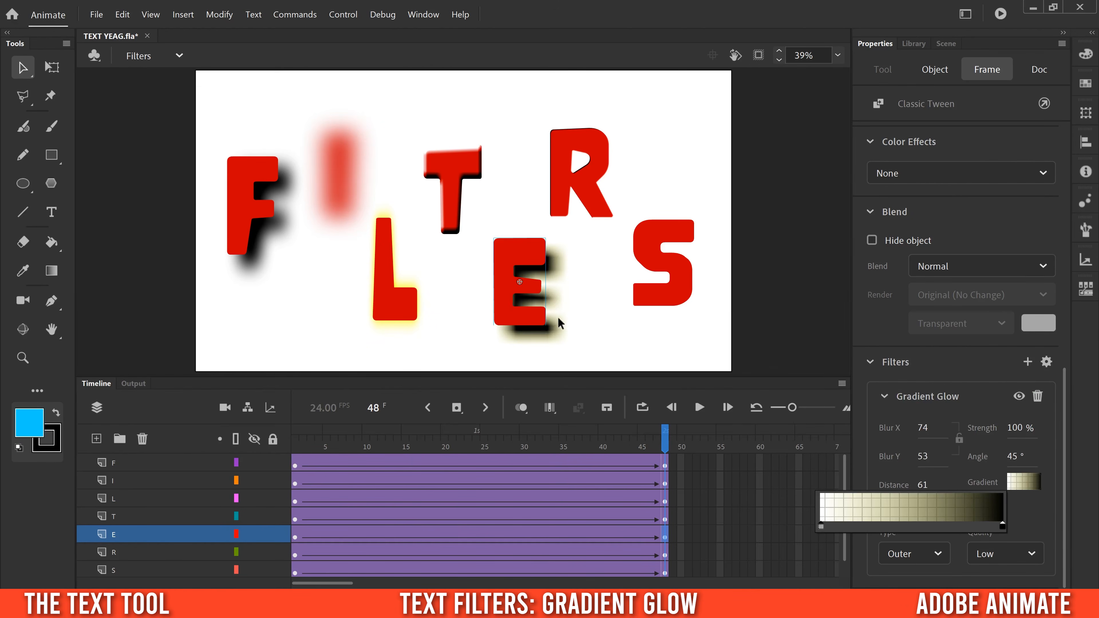
pyautogui.click(1003, 524)
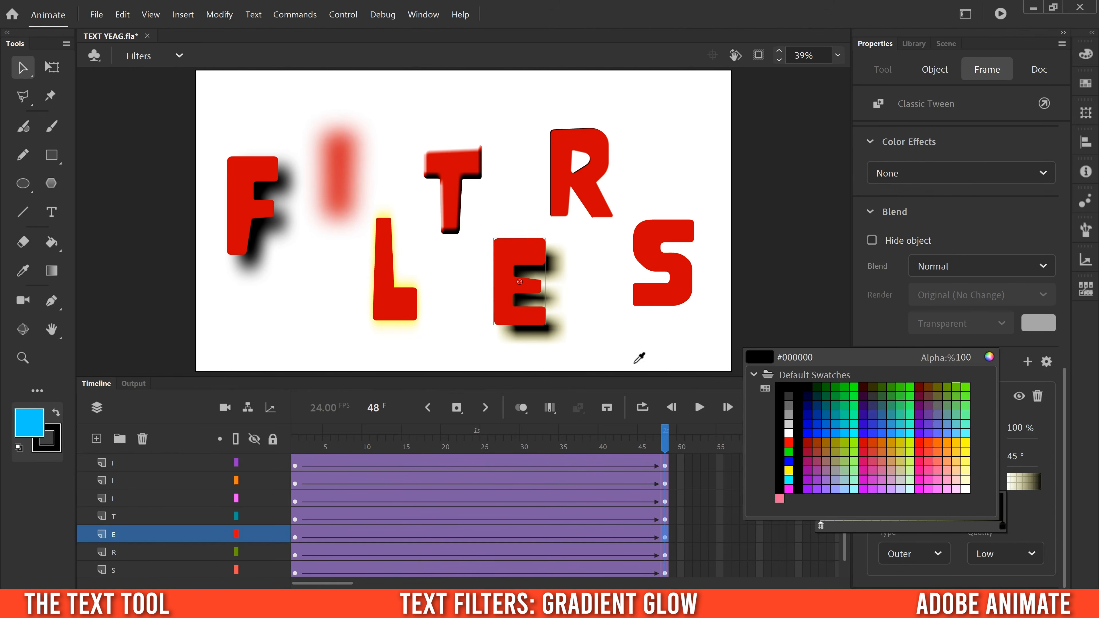
pyautogui.click(821, 434)
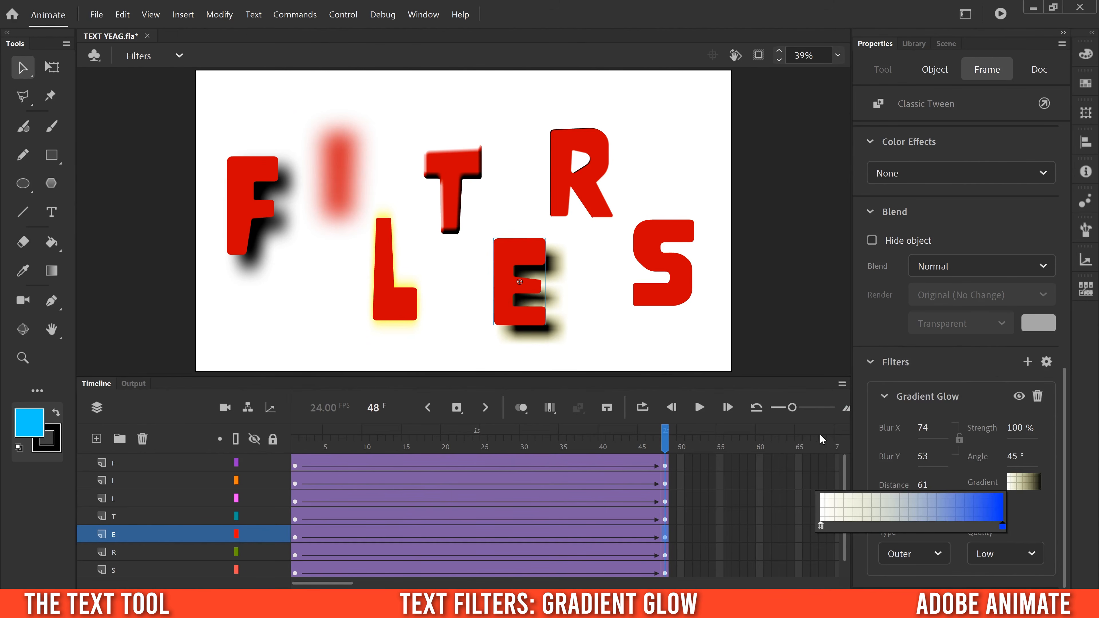
pyautogui.click(1031, 514)
# Scrub the timeline and play the animation from frame 1 to review the E's gradient glow tween.
pyautogui.click(610, 438)
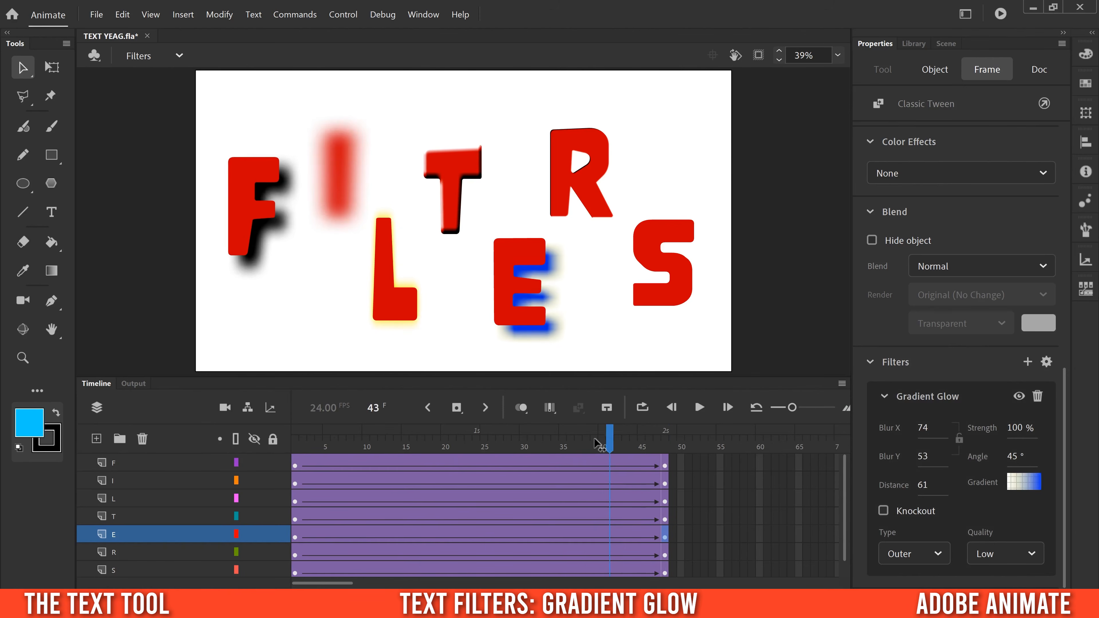
pyautogui.click(390, 446)
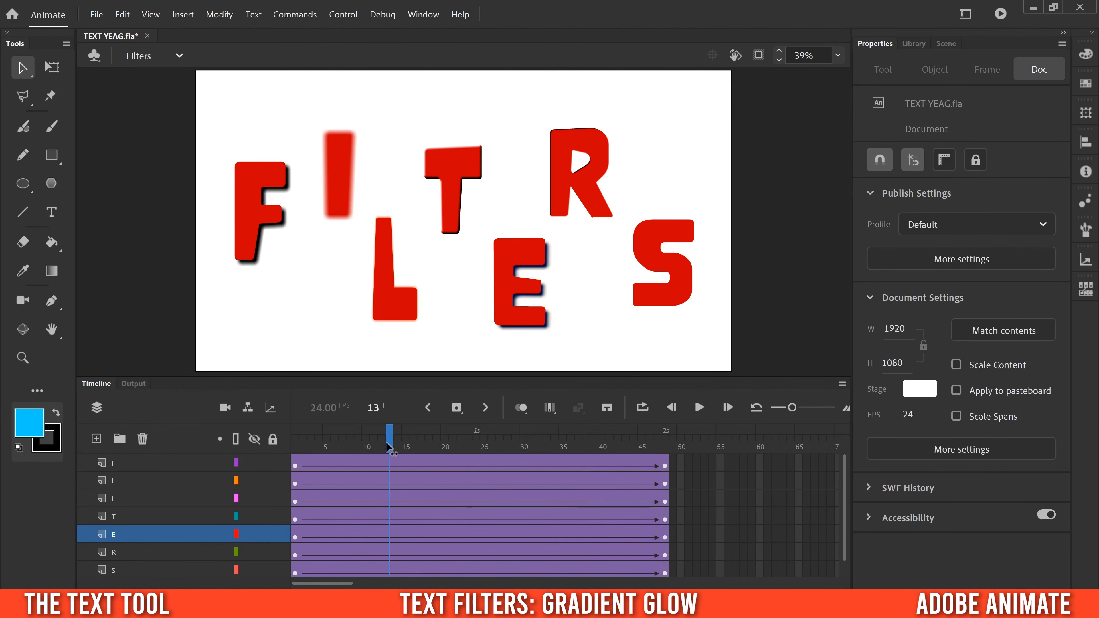
pyautogui.moveTo(386, 448); pyautogui.dragTo(295, 447)
pyautogui.click(701, 409)
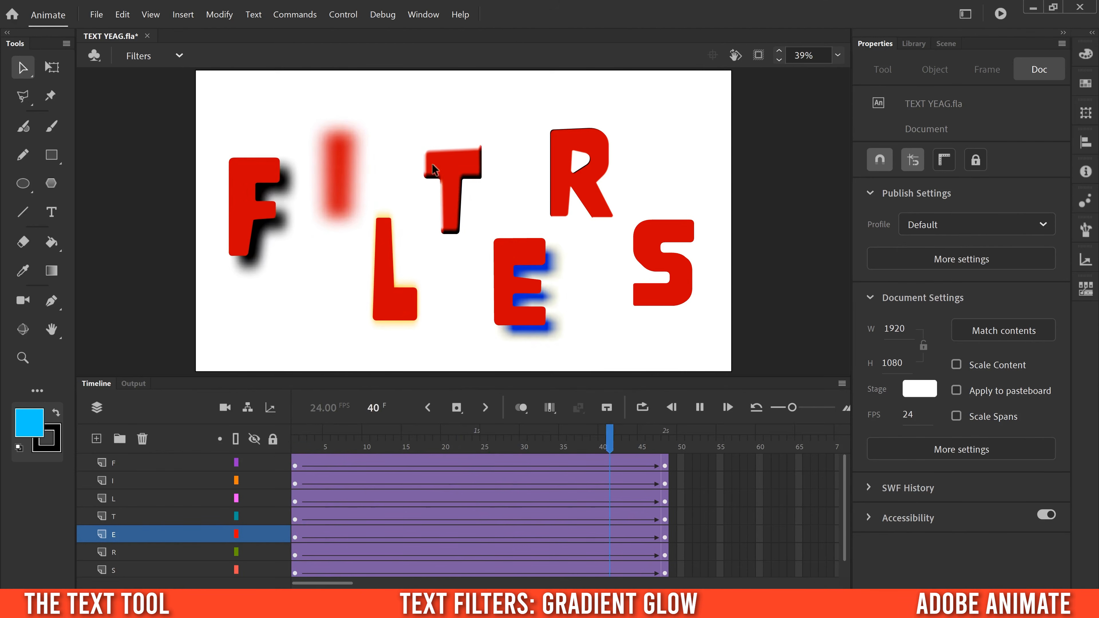
pyautogui.moveTo(535, 444); pyautogui.dragTo(294, 435)
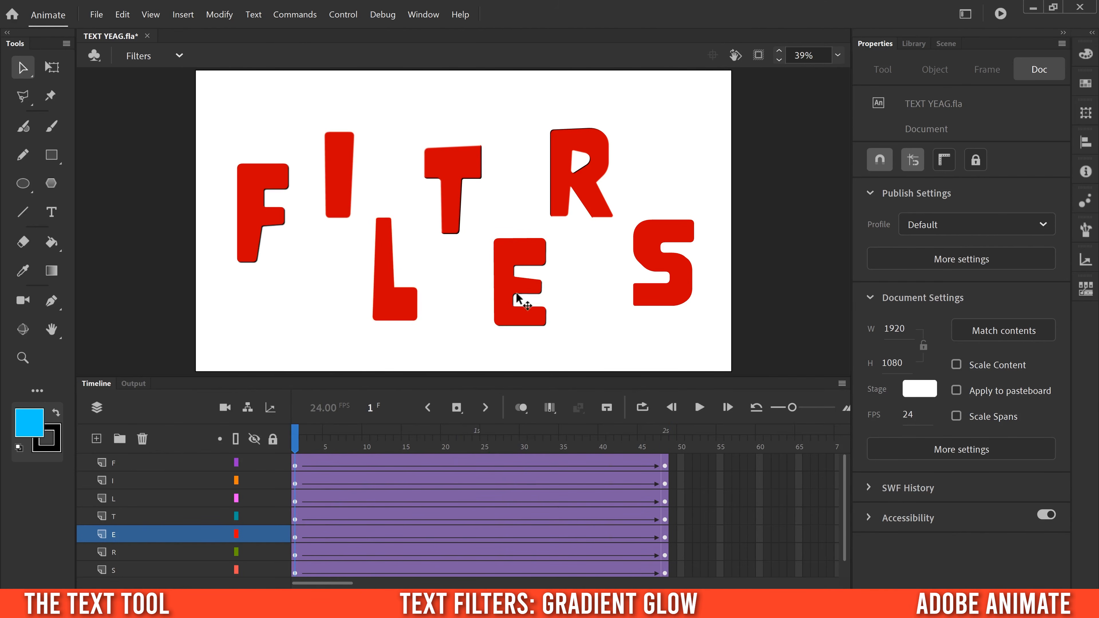
pyautogui.click(700, 409)
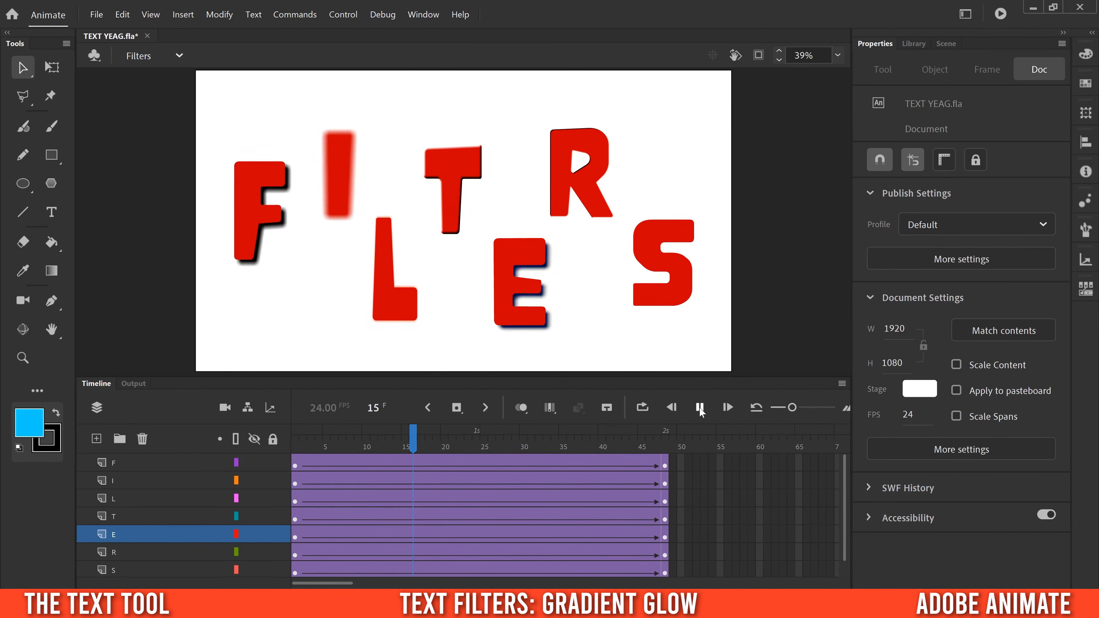
pyautogui.click(522, 314)
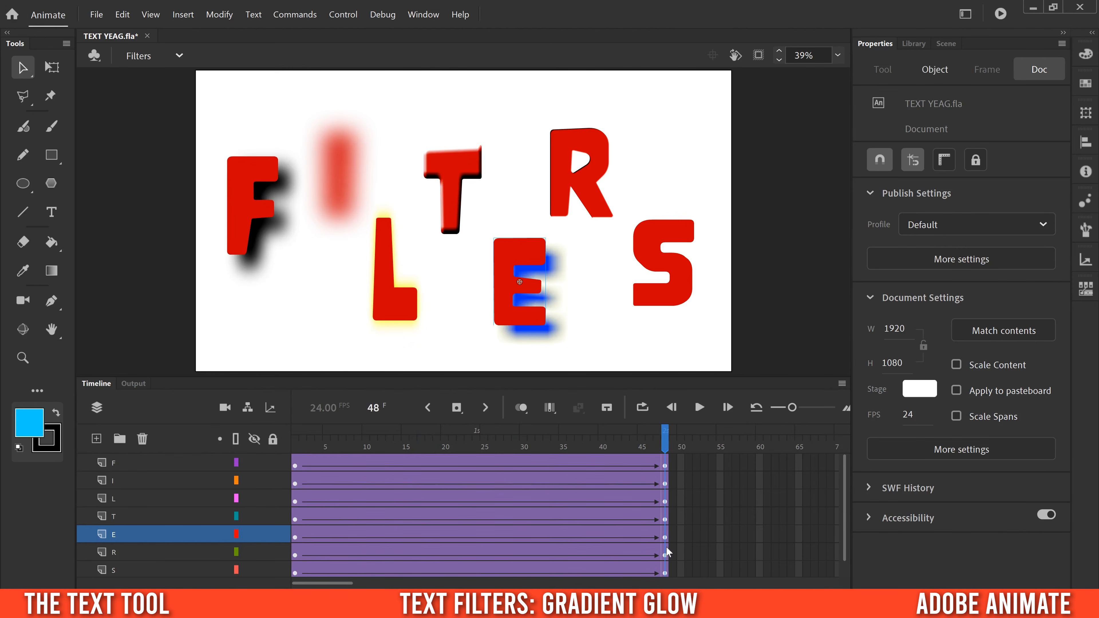
# At frame 48 of layer R, set the Gradient Bevel's Blur X to 41, Blur Y to 37 and Distance to 18.
pyautogui.click(666, 556)
pyautogui.scroll(-10, 996, 389)
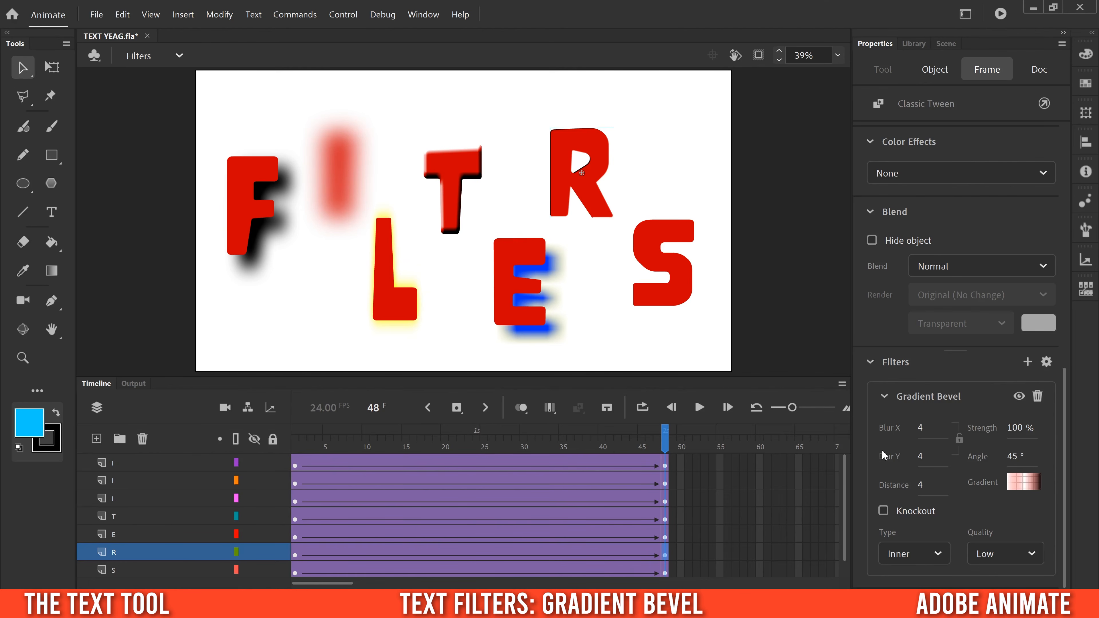
pyautogui.moveTo(921, 429)
pyautogui.mouseDown()
pyautogui.moveTo(943, 428)
pyautogui.moveTo(947, 456)
pyautogui.moveTo(930, 484)
pyautogui.mouseUp()
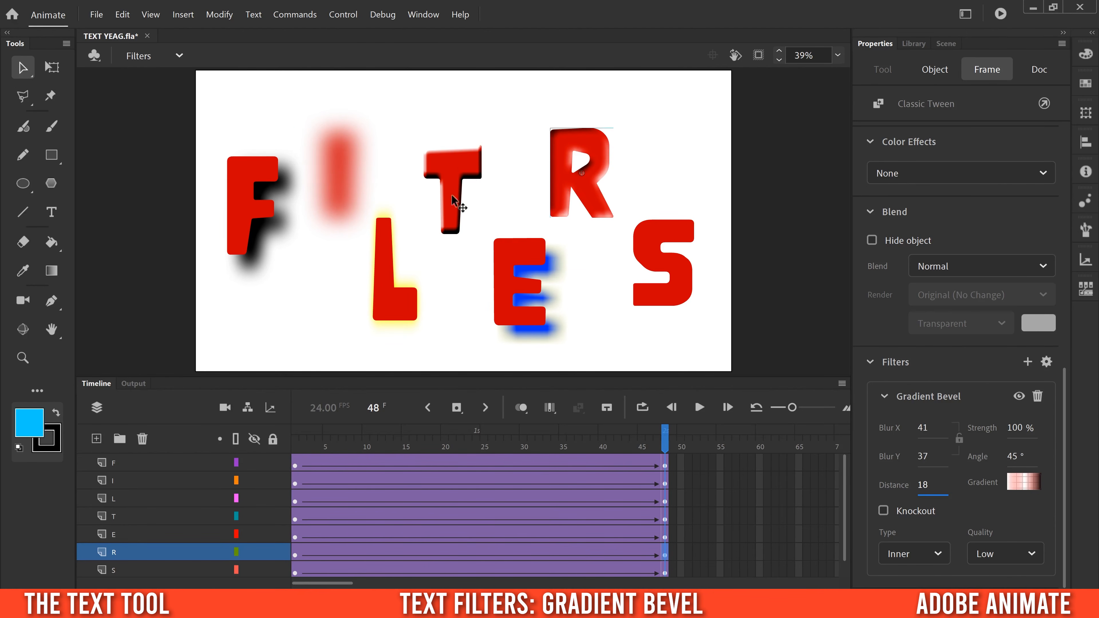
# Recolor the R's Gradient Bevel gradient with blue at one end and yellow at the other, and play the animation from frame 1.
pyautogui.click(1023, 482)
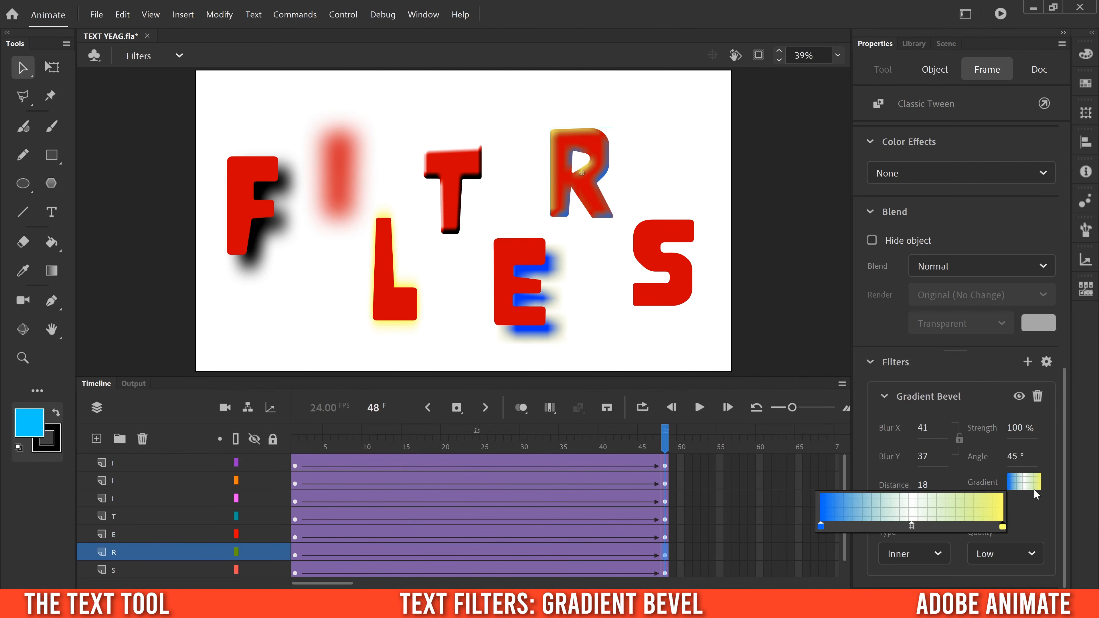
pyautogui.click(1030, 514)
pyautogui.moveTo(618, 444); pyautogui.dragTo(295, 447)
pyautogui.click(697, 407)
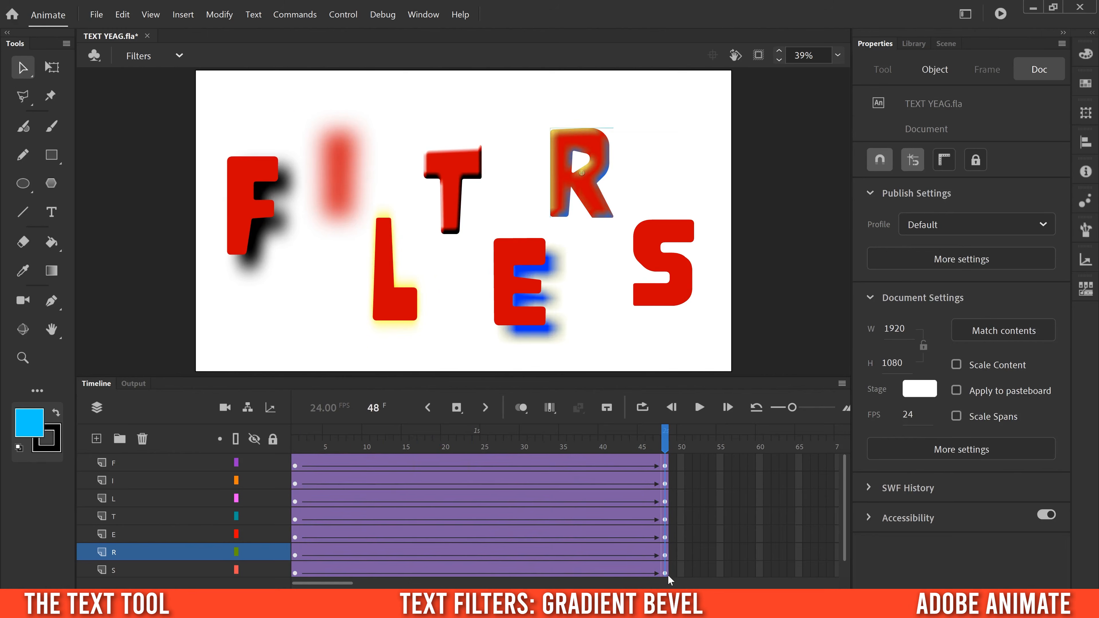
# At frame 48 of layer S, set Adjust Color's Brightness to 97, Hue to 42, Contrast to -10 and Saturation to -51.
pyautogui.click(666, 573)
pyautogui.moveTo(1066, 316); pyautogui.dragTo(1063, 558)
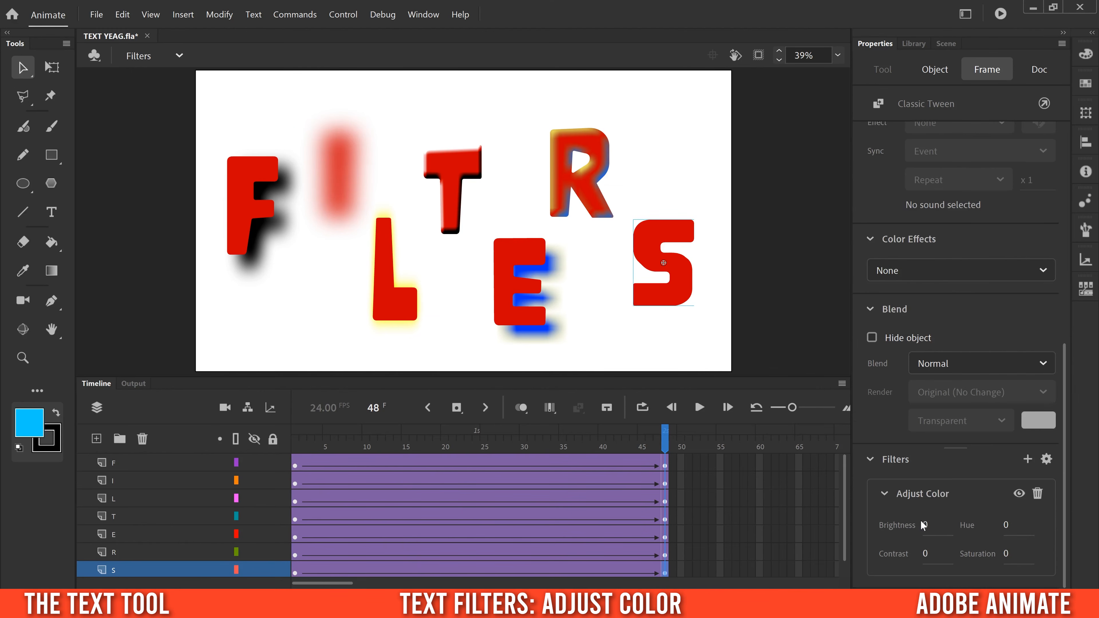
pyautogui.moveTo(926, 526); pyautogui.dragTo(956, 525)
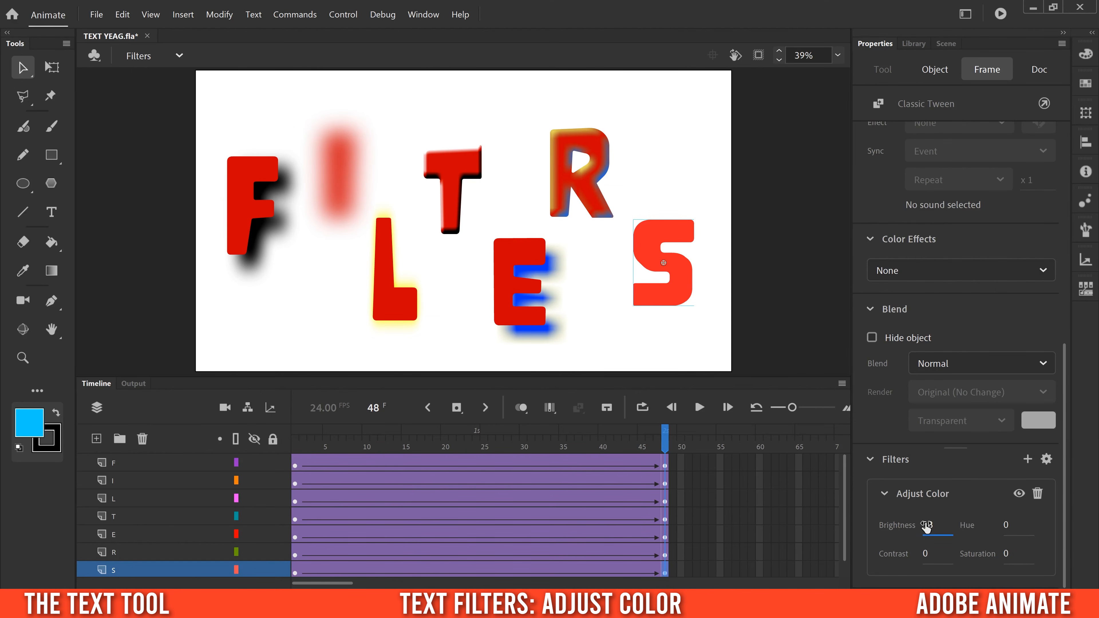
pyautogui.moveTo(930, 525); pyautogui.dragTo(1034, 521)
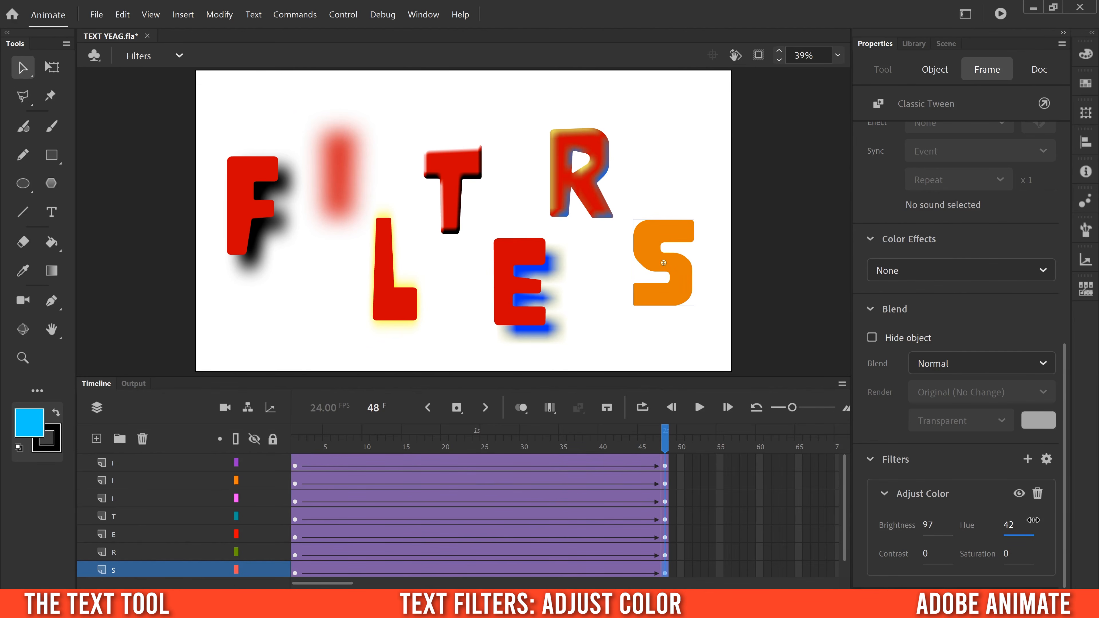
pyautogui.moveTo(927, 555)
pyautogui.mouseDown()
pyautogui.moveTo(1028, 549)
pyautogui.moveTo(869, 548)
pyautogui.moveTo(932, 549)
pyautogui.mouseUp()
pyautogui.moveTo(998, 562); pyautogui.dragTo(1097, 550)
# Scrub the timeline back to frame 1 and forward to frame 48 to review the S's color tween.
pyautogui.moveTo(665, 430); pyautogui.dragTo(276, 427)
pyautogui.moveTo(289, 432); pyautogui.dragTo(664, 446)
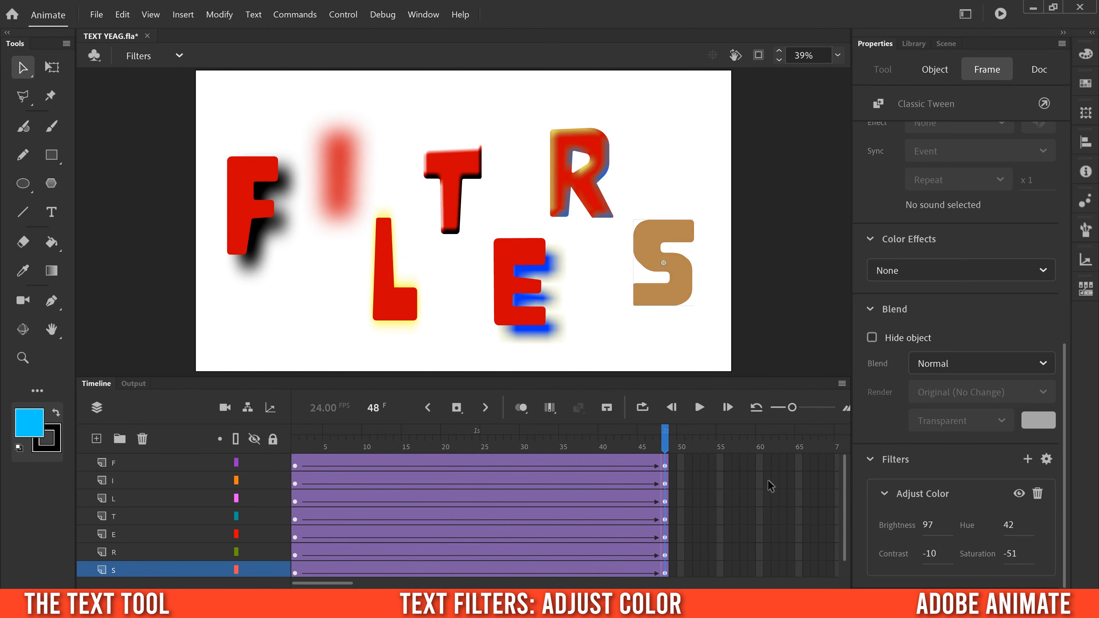
pyautogui.click(722, 467)
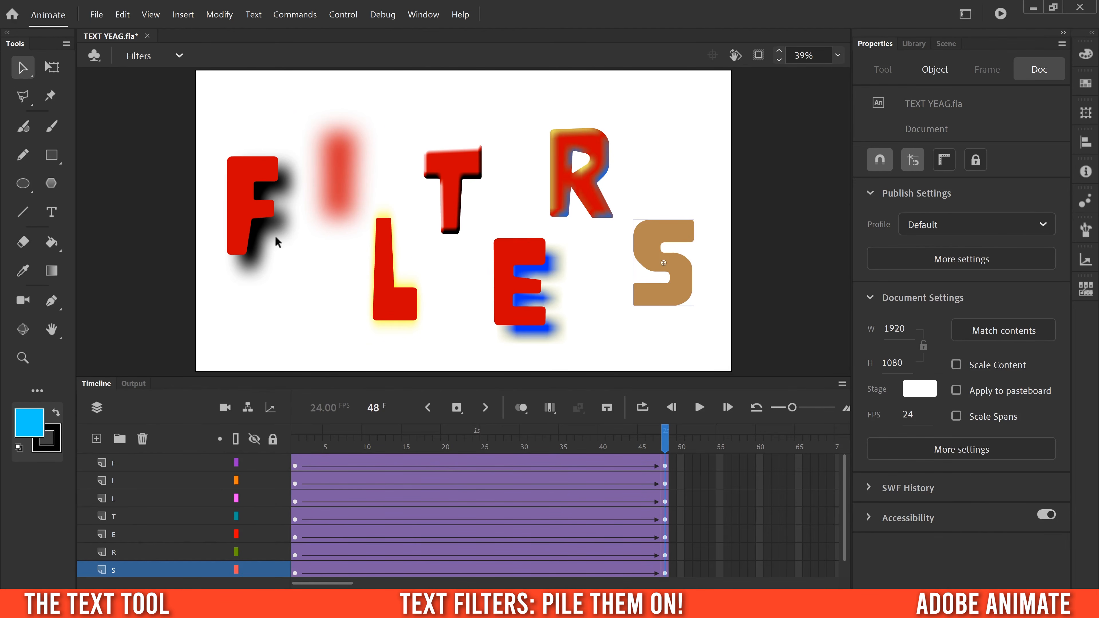
# Add a Bevel filter at frame 48 of layer F with Blur X 13, Blur Y 20, Distance 25, Strength 119% and Angle 93°.
pyautogui.click(667, 467)
pyautogui.scroll(-10, 1064, 291)
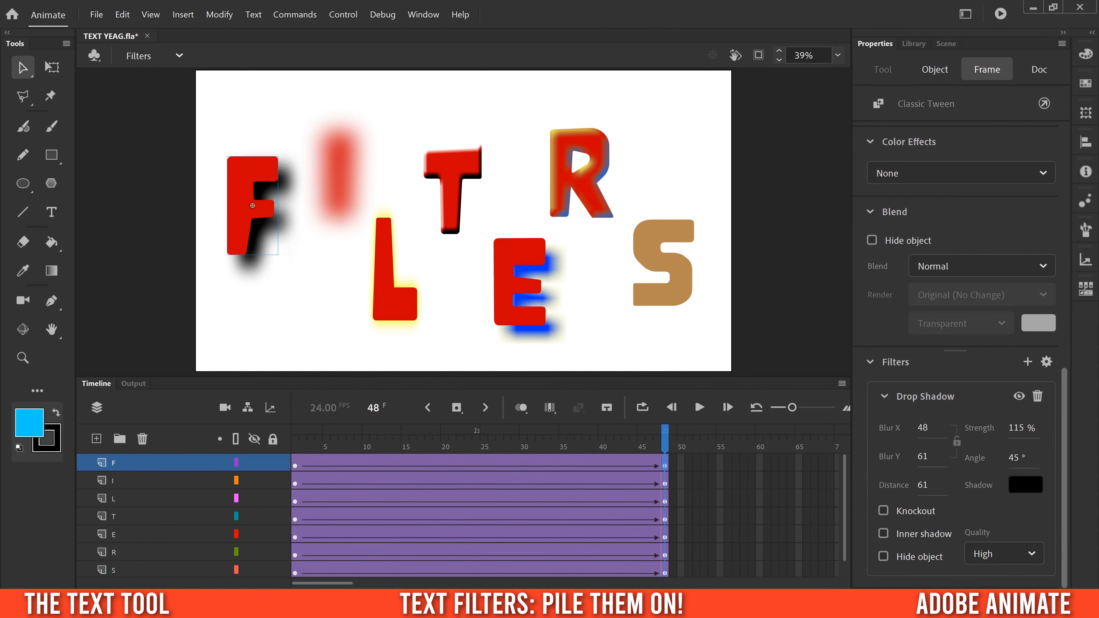
pyautogui.click(1029, 362)
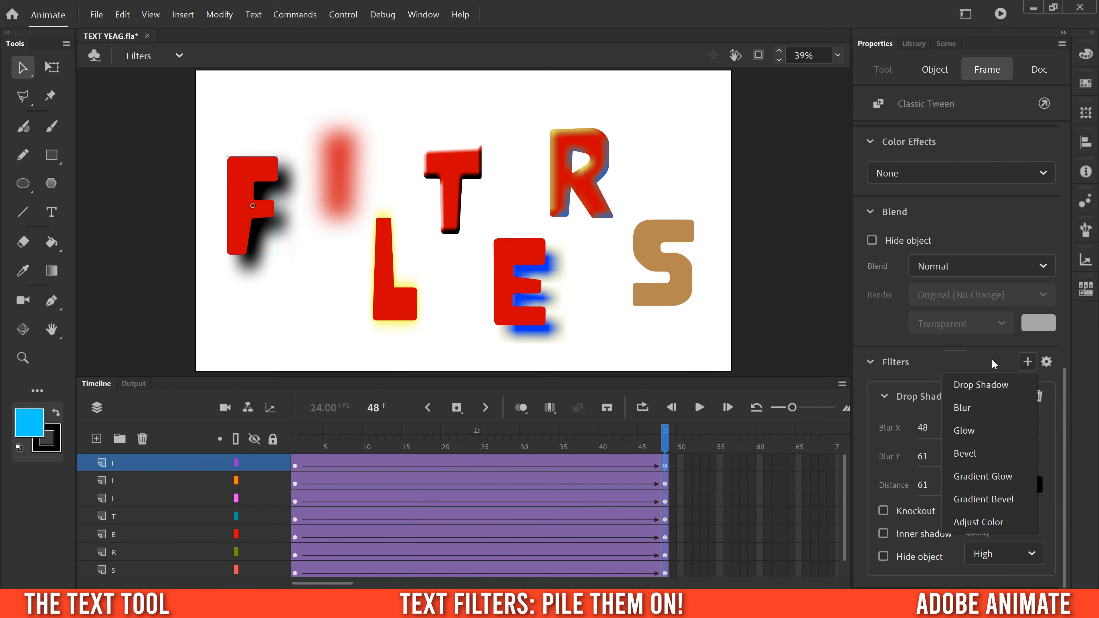
pyautogui.click(965, 454)
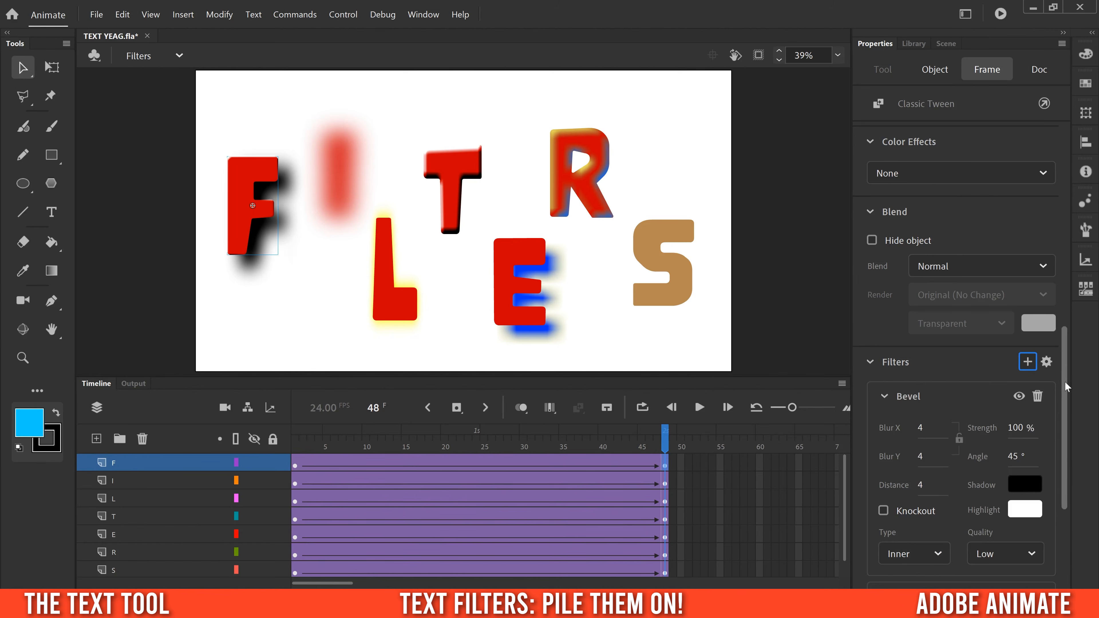
pyautogui.moveTo(1065, 382); pyautogui.dragTo(1066, 467)
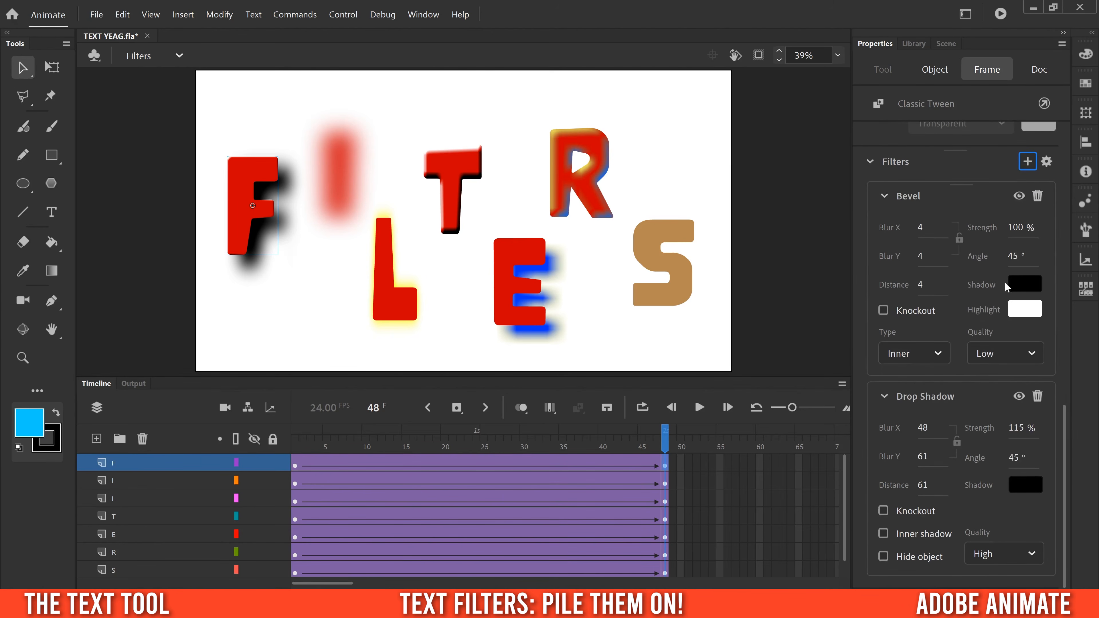
pyautogui.moveTo(920, 231); pyautogui.dragTo(939, 288)
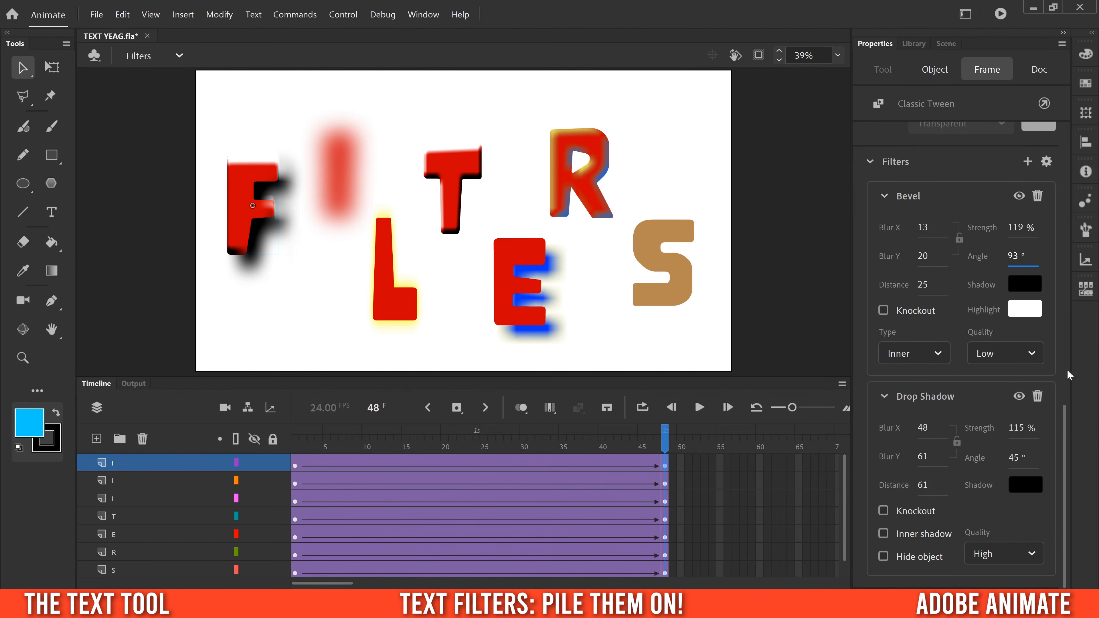
# Rotate and skew the F at frame 48 into a slanted diamond-like shape with Free Transform.
pyautogui.moveTo(1065, 414); pyautogui.dragTo(1065, 188)
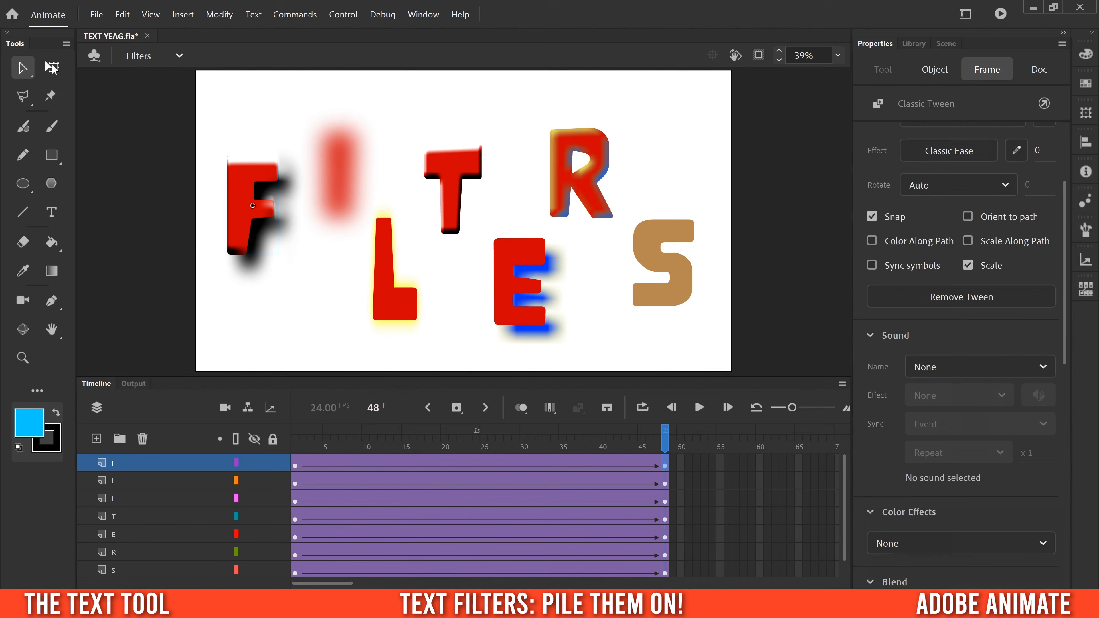
pyautogui.click(51, 67)
pyautogui.moveTo(227, 151); pyautogui.dragTo(268, 150)
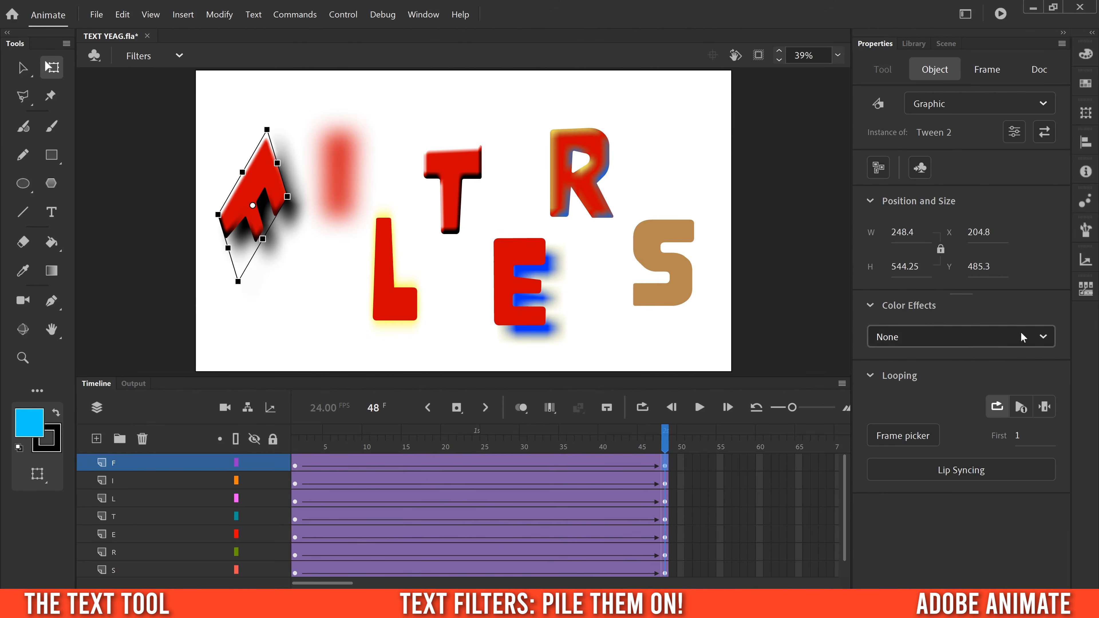
# Apply an Alpha color effect of 0% to the F at frame 48.
pyautogui.click(913, 339)
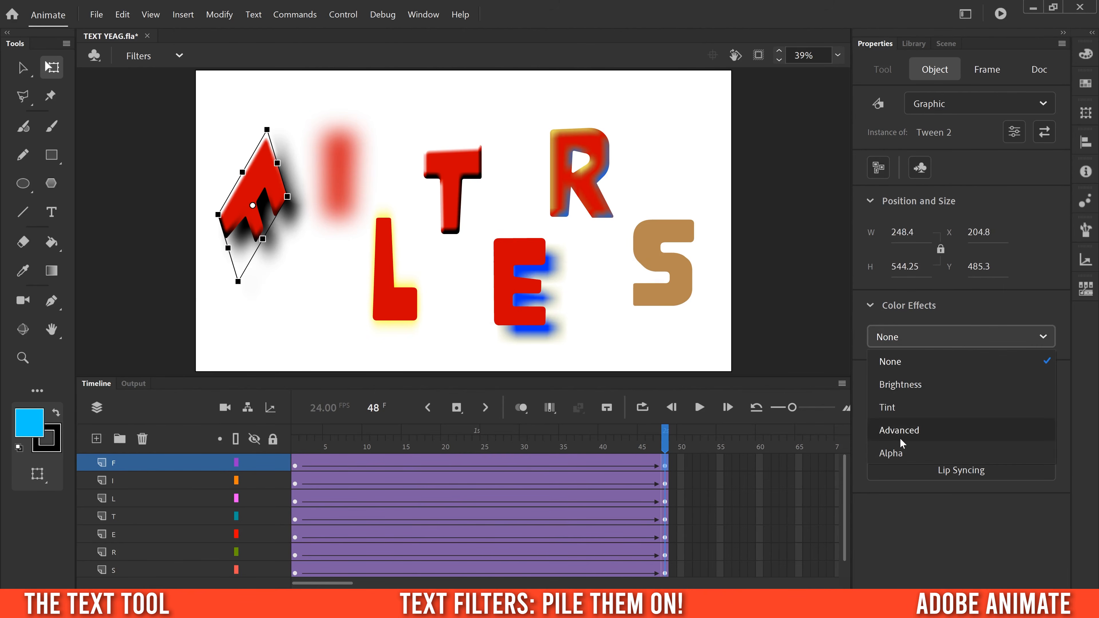
pyautogui.click(892, 453)
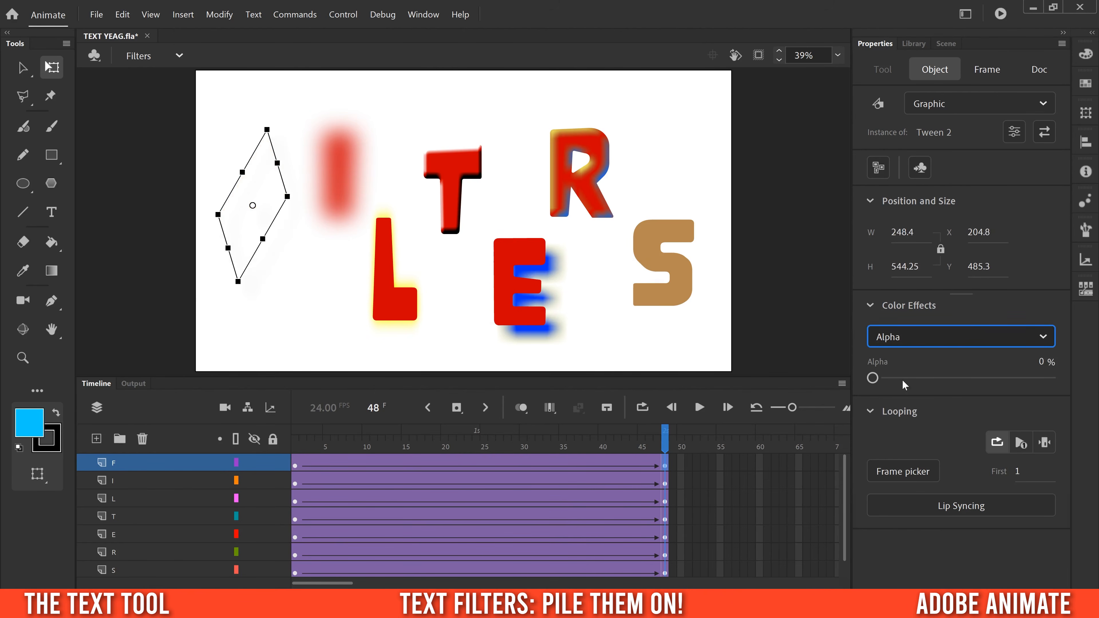
pyautogui.moveTo(875, 382); pyautogui.dragTo(853, 378)
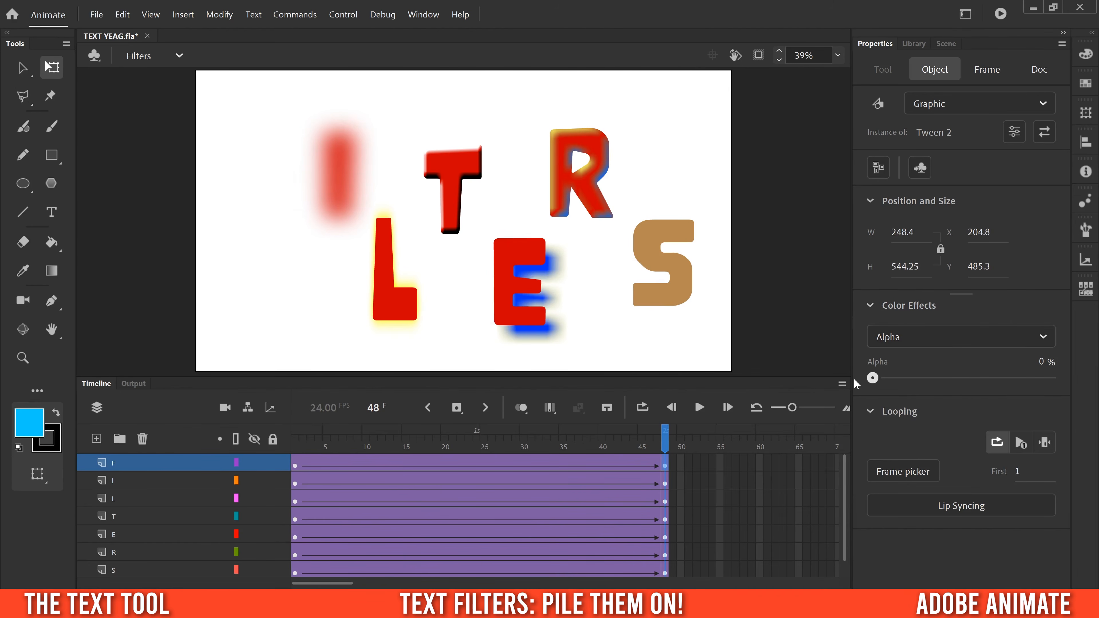
# Play the Filters animation from frame 1 and scrub through the TRANSFORM letter animation to review both scenes.
pyautogui.moveTo(646, 451); pyautogui.dragTo(294, 447)
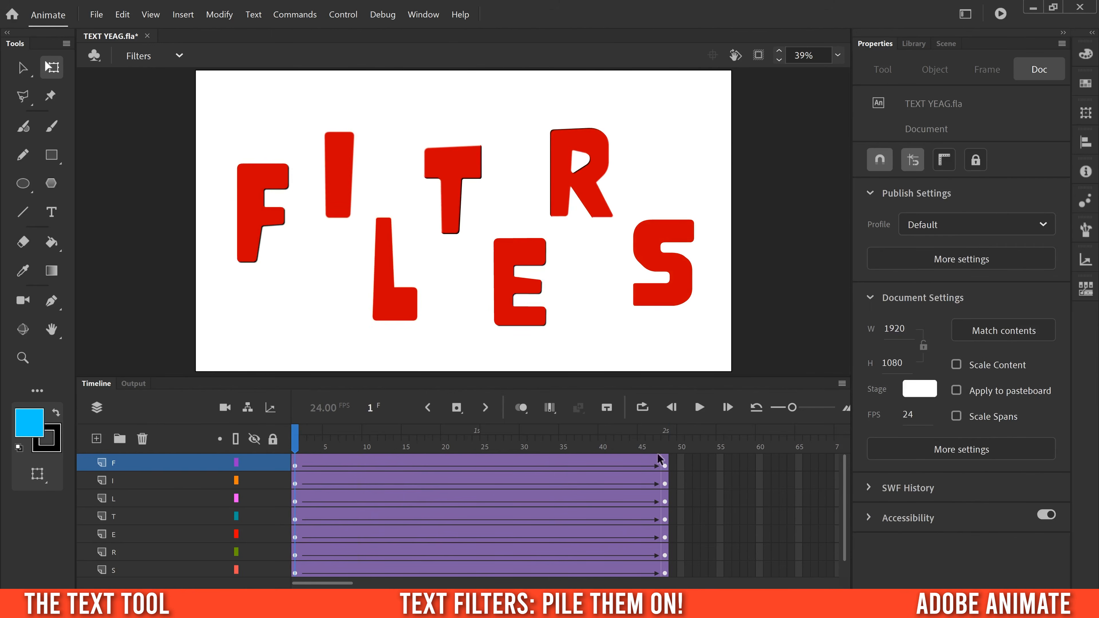
pyautogui.click(701, 410)
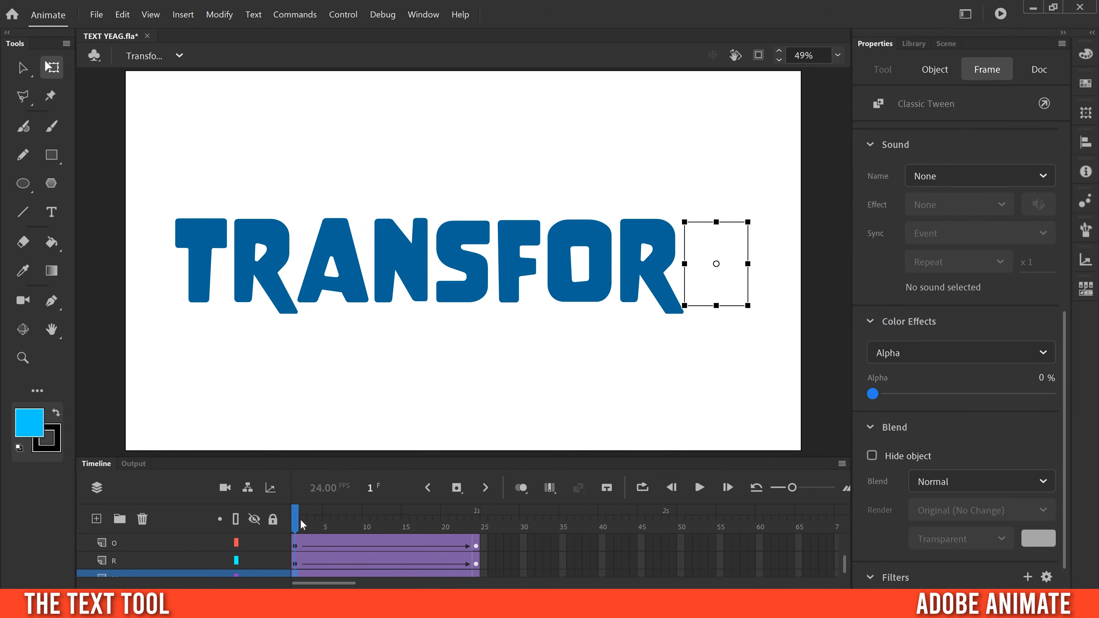
pyautogui.moveTo(302, 525); pyautogui.dragTo(469, 530)
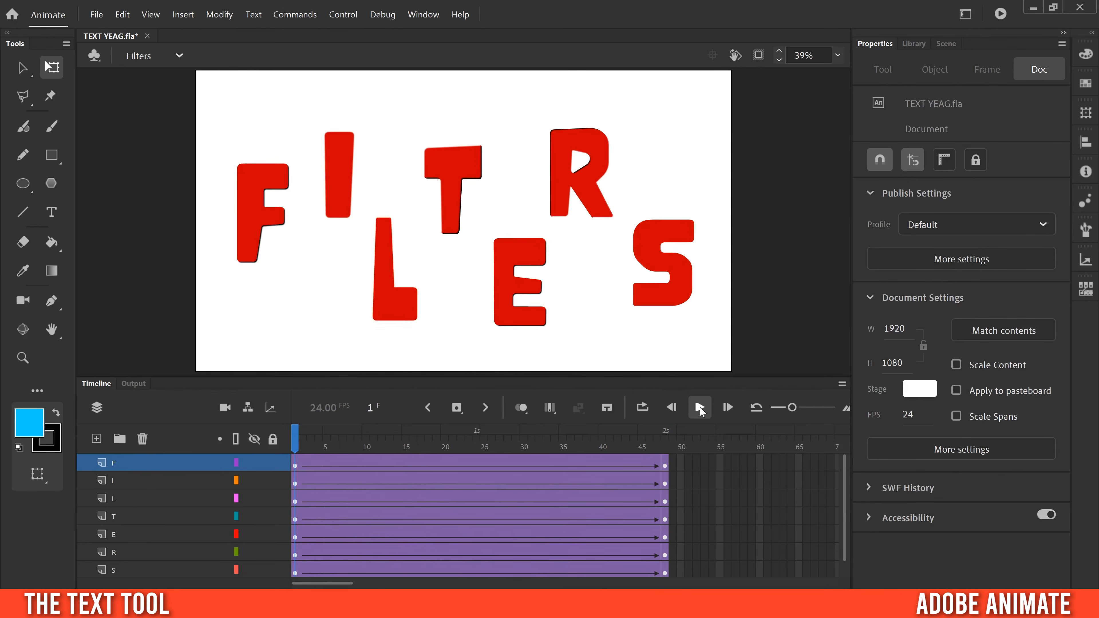
pyautogui.click(700, 408)
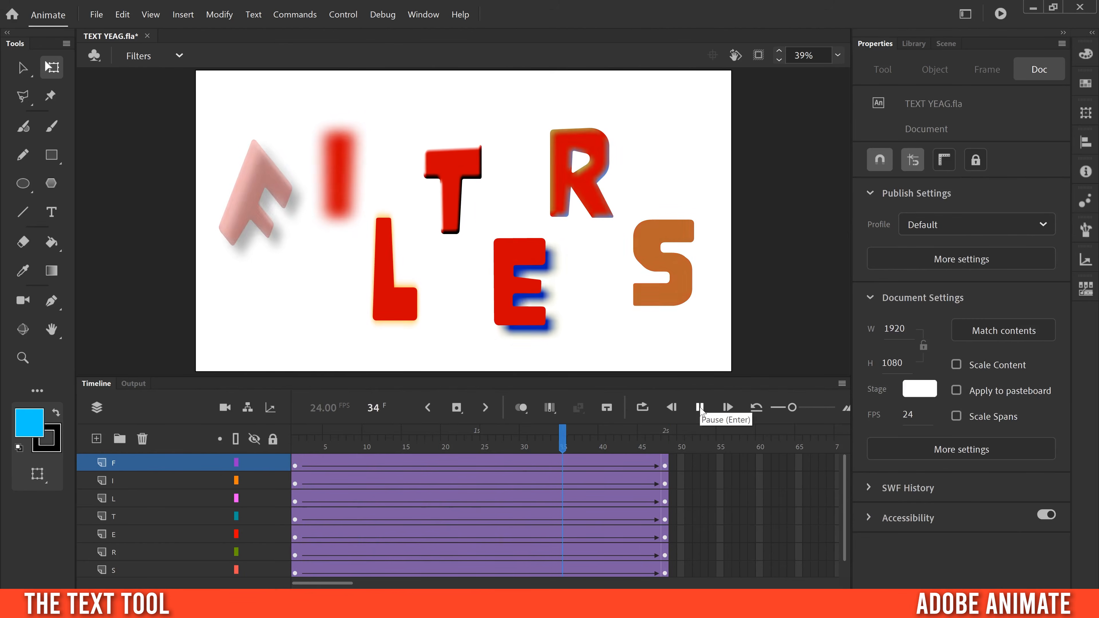